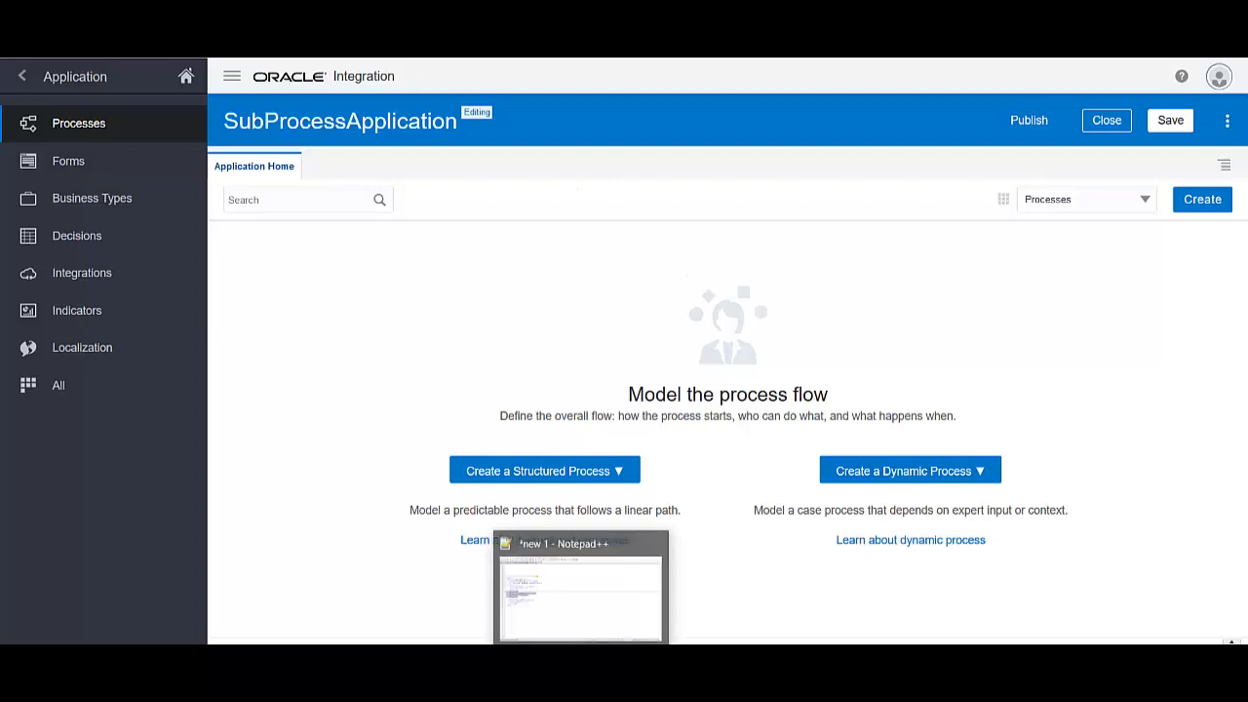
# Bring the sample Order XML in Notepad++ to the front
pyautogui.click(599, 649)
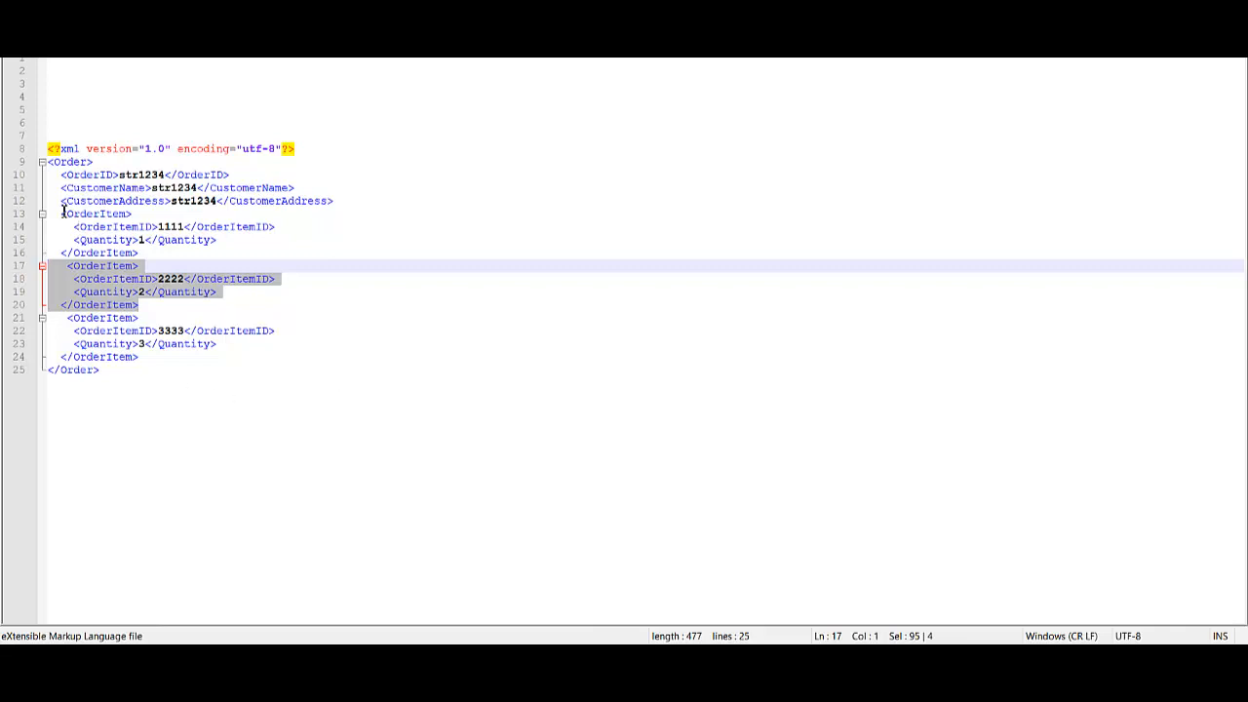
# Select the OrderItem entries 1111, 2222 and 3333 in the sample XML to review them
pyautogui.moveTo(63, 209); pyautogui.dragTo(185, 356)
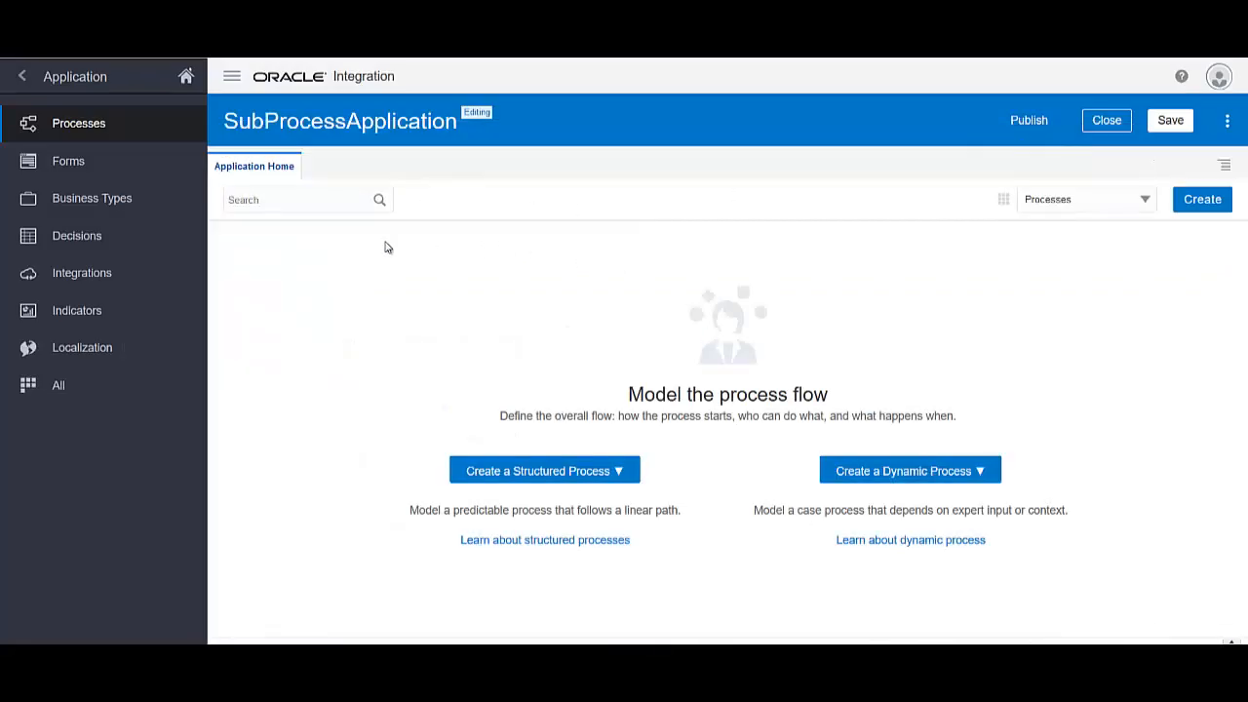
# Create the message-started process MulitInstanceArraySubProcess and save the application
pyautogui.click(1199, 200)
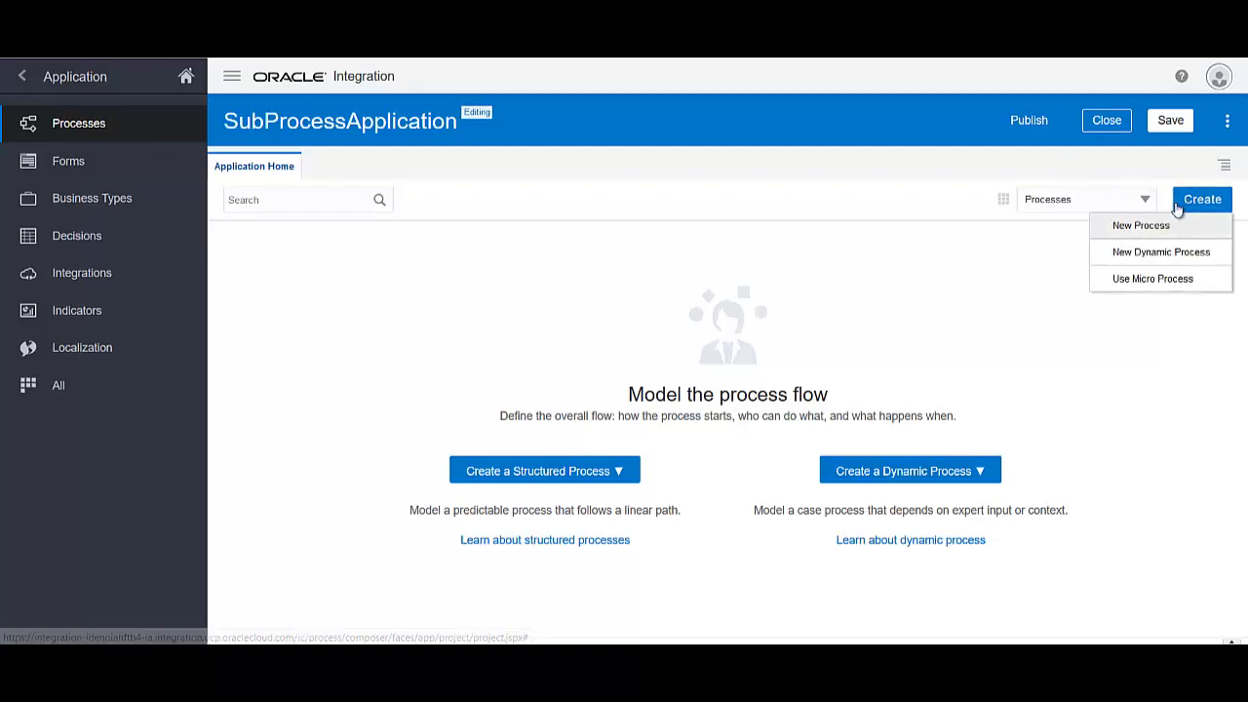
pyautogui.click(1151, 223)
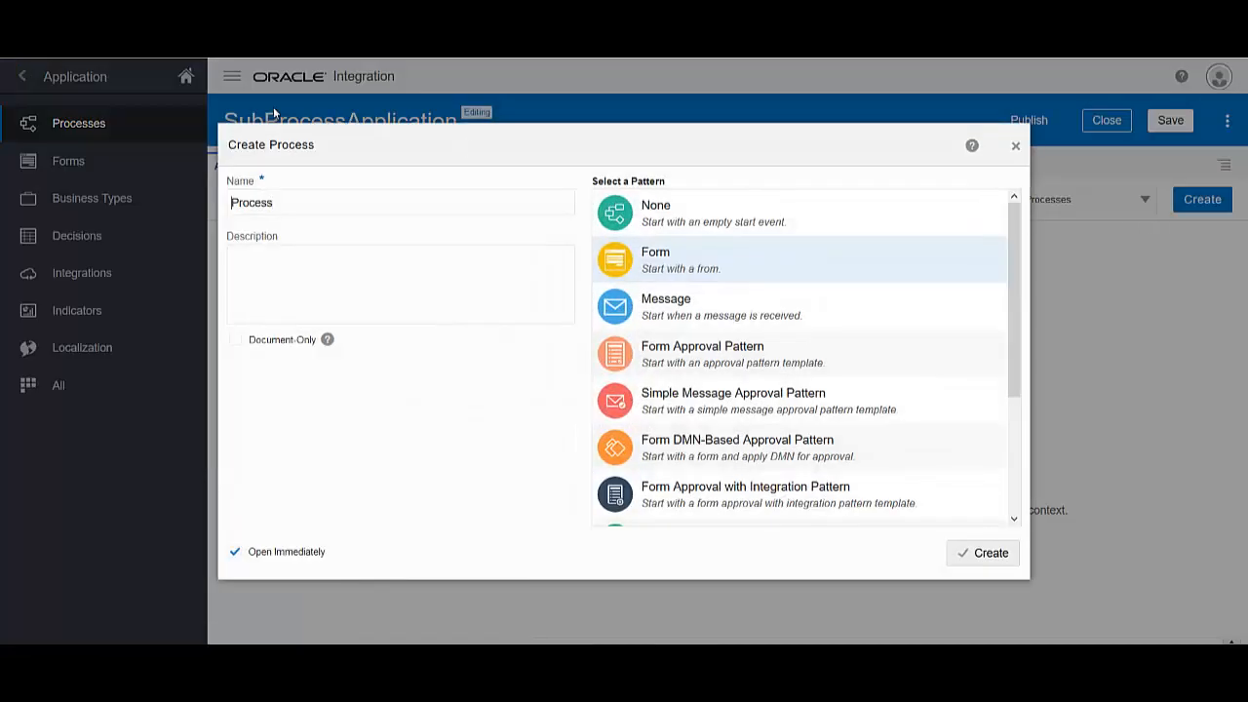
pyautogui.write('MulitInstanceA')
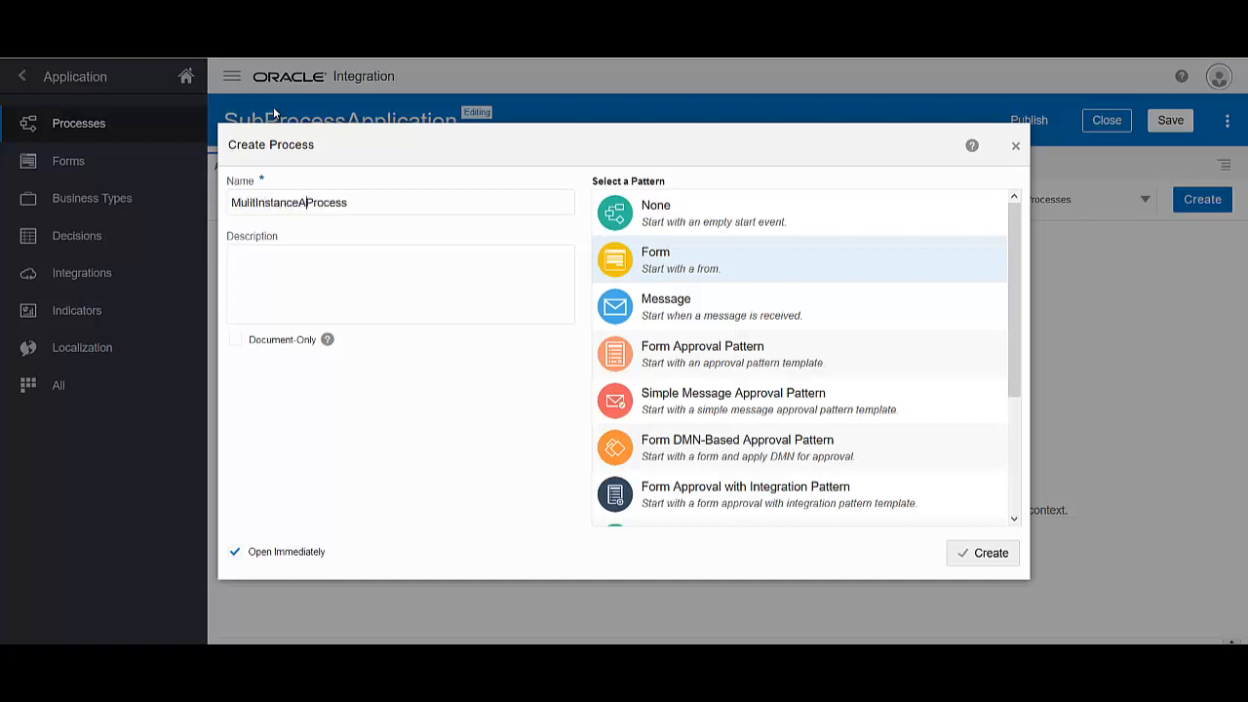
pyautogui.write('rraySub')
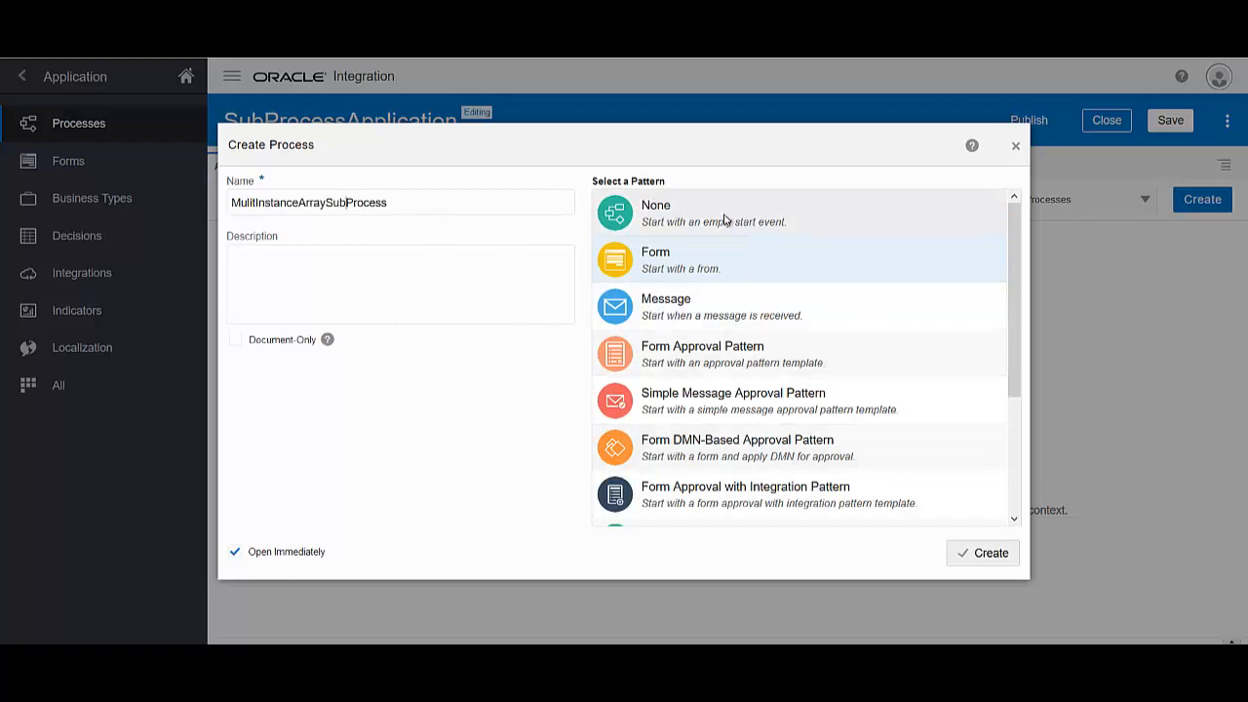
pyautogui.click(719, 322)
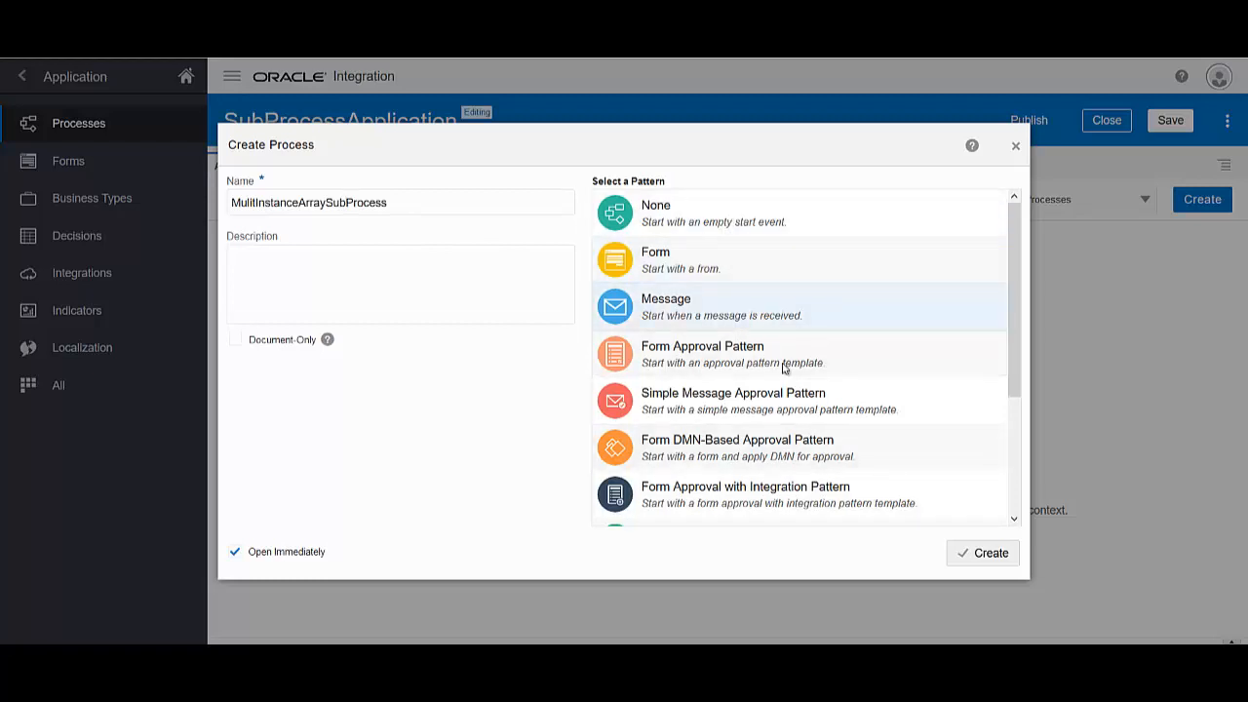
pyautogui.click(981, 553)
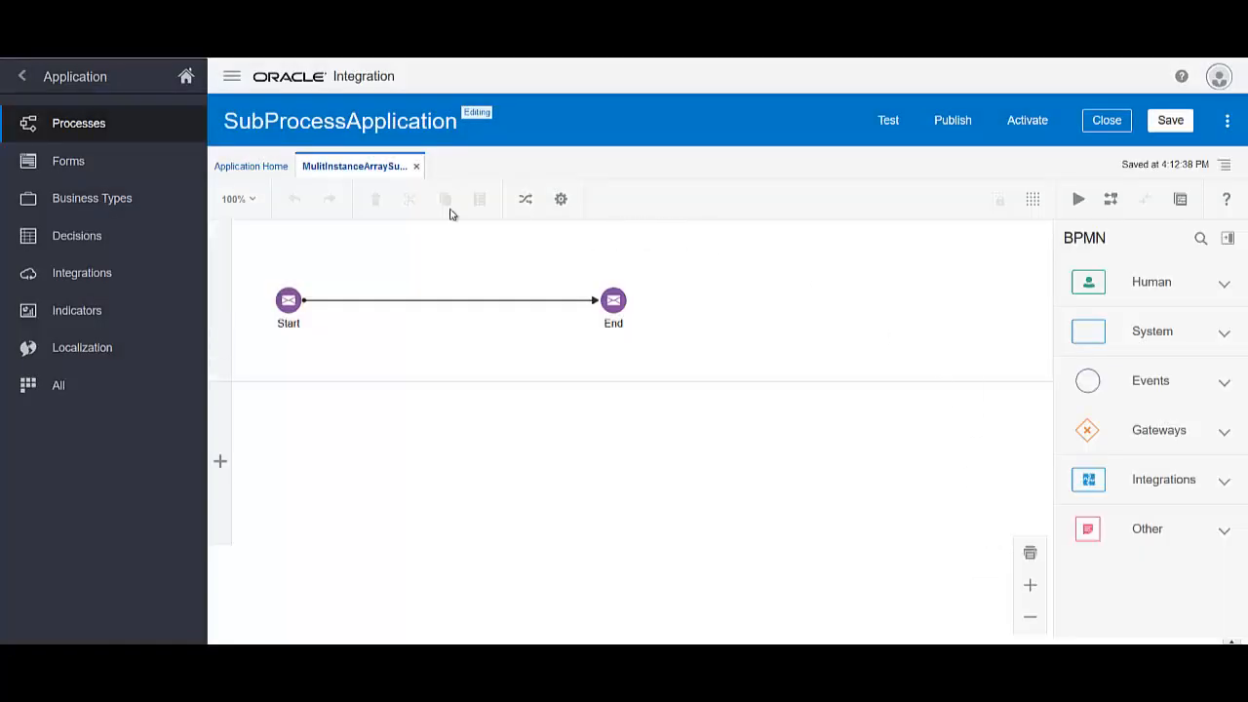
pyautogui.click(1170, 120)
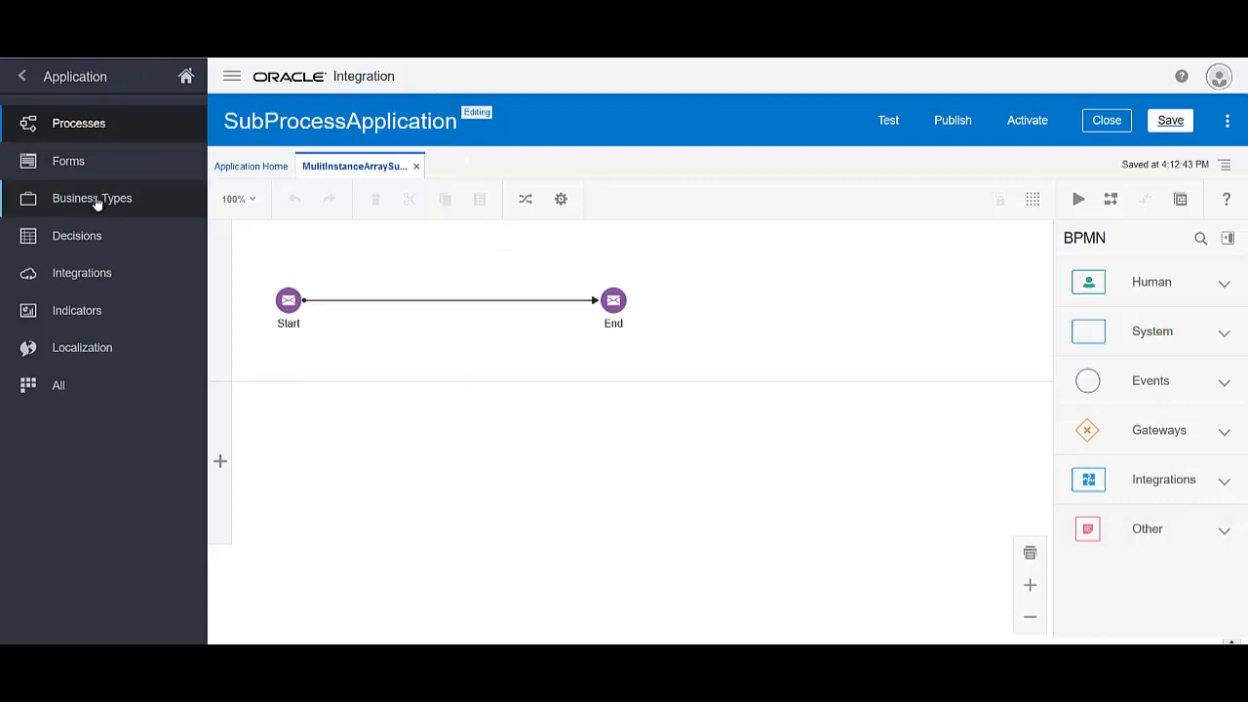
# From Business Types, start an XML-schema business object import and choose Order.xsd to upload
pyautogui.click(99, 200)
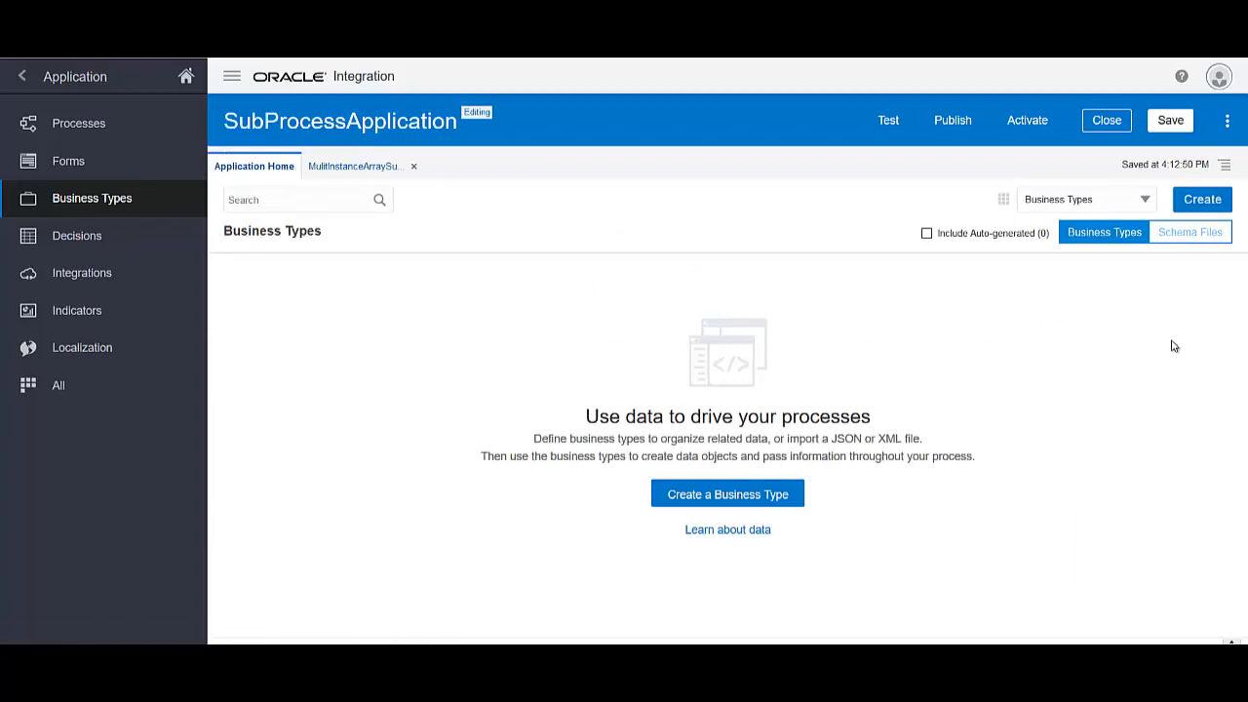
pyautogui.click(1209, 209)
pyautogui.moveTo(1159, 309)
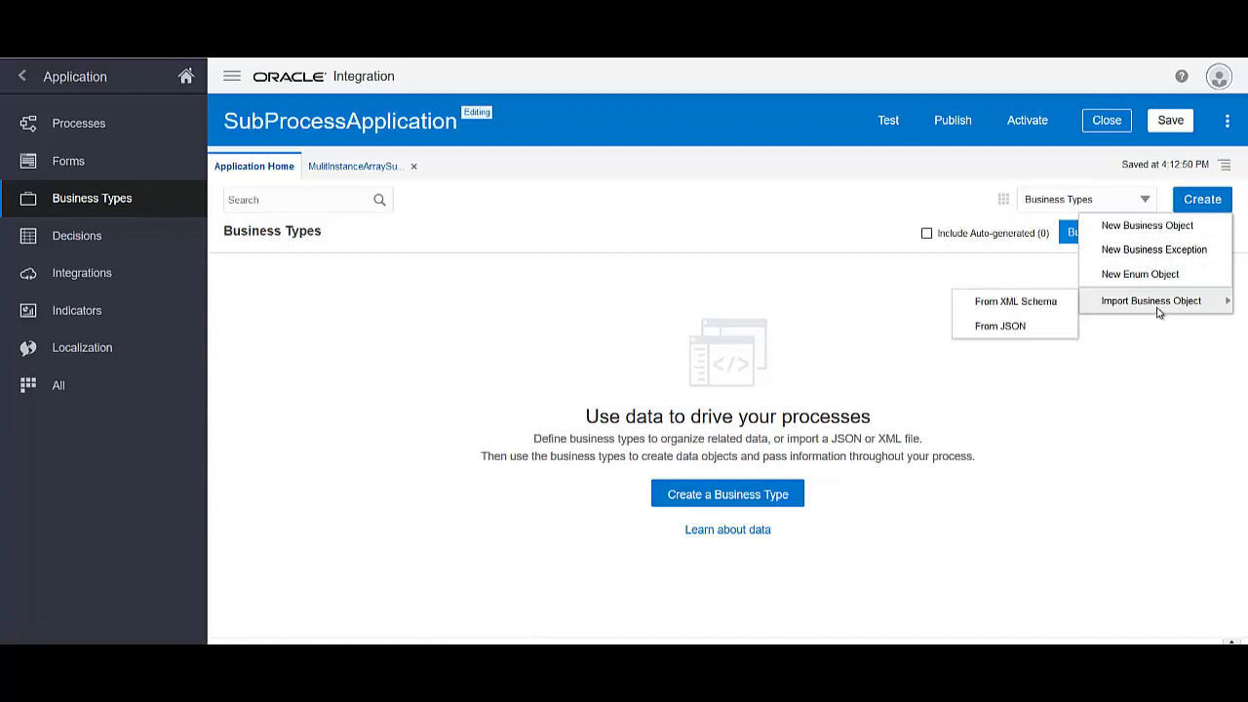
pyautogui.click(1002, 308)
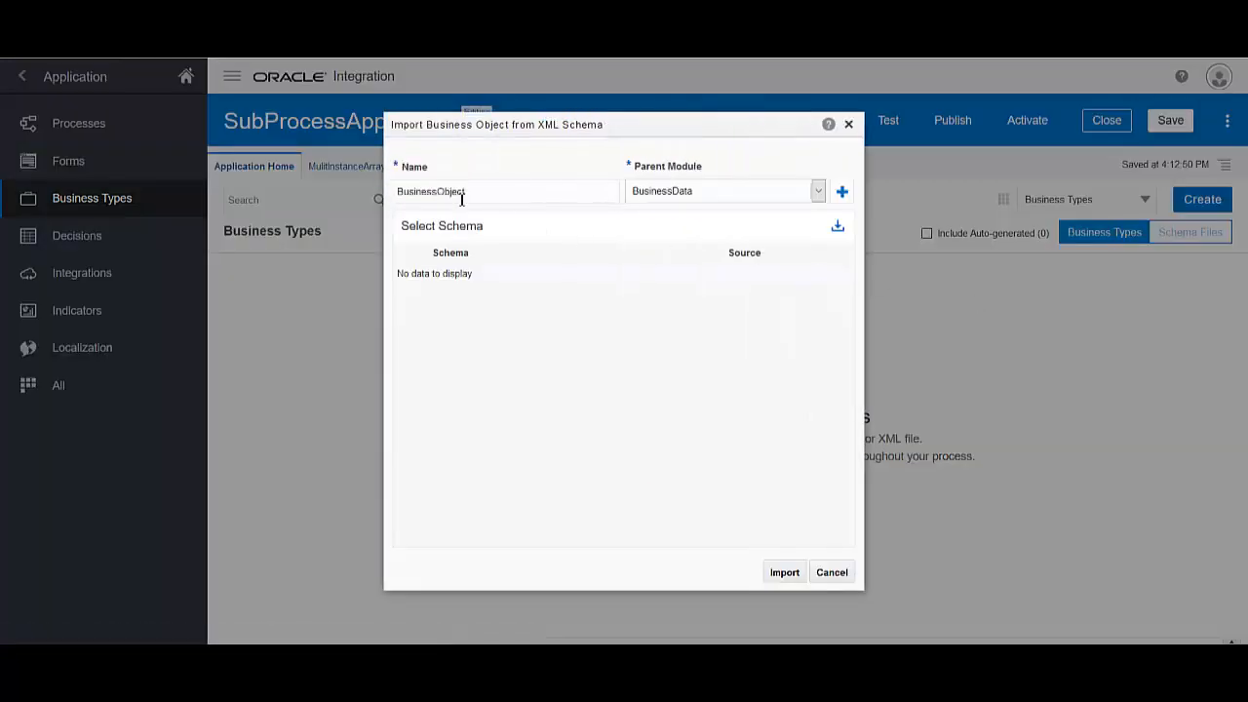
pyautogui.click(837, 230)
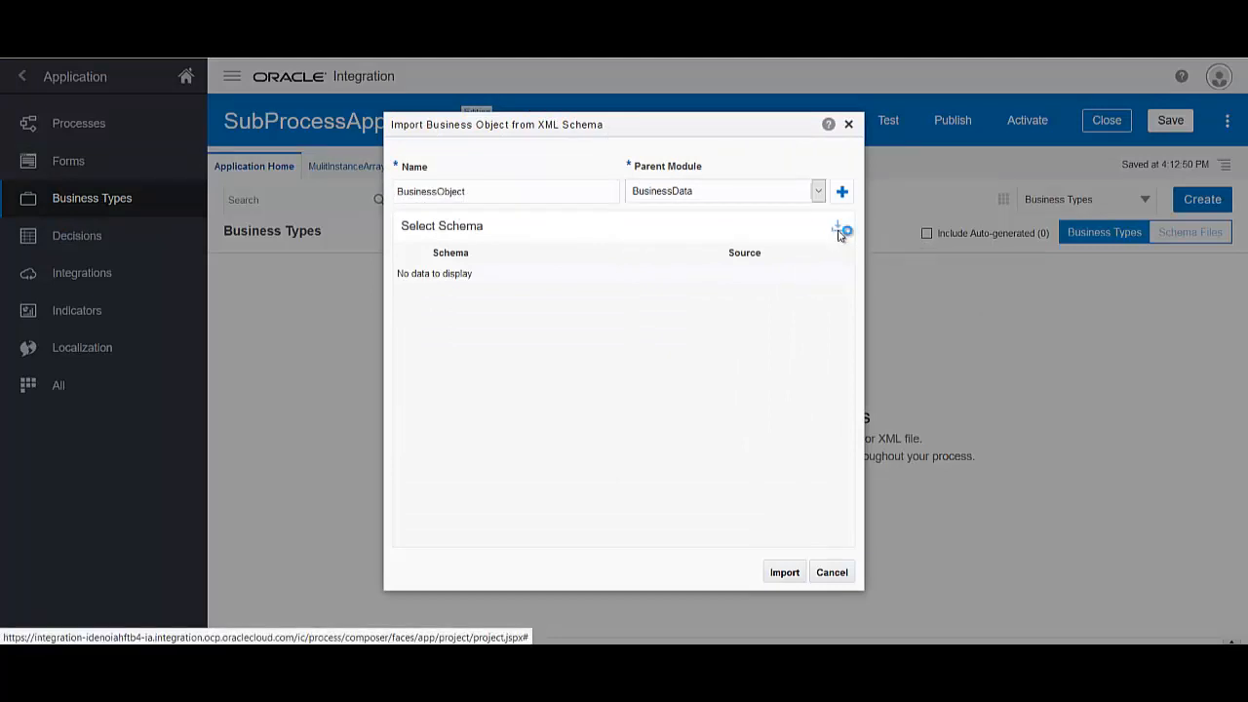
pyautogui.click(433, 247)
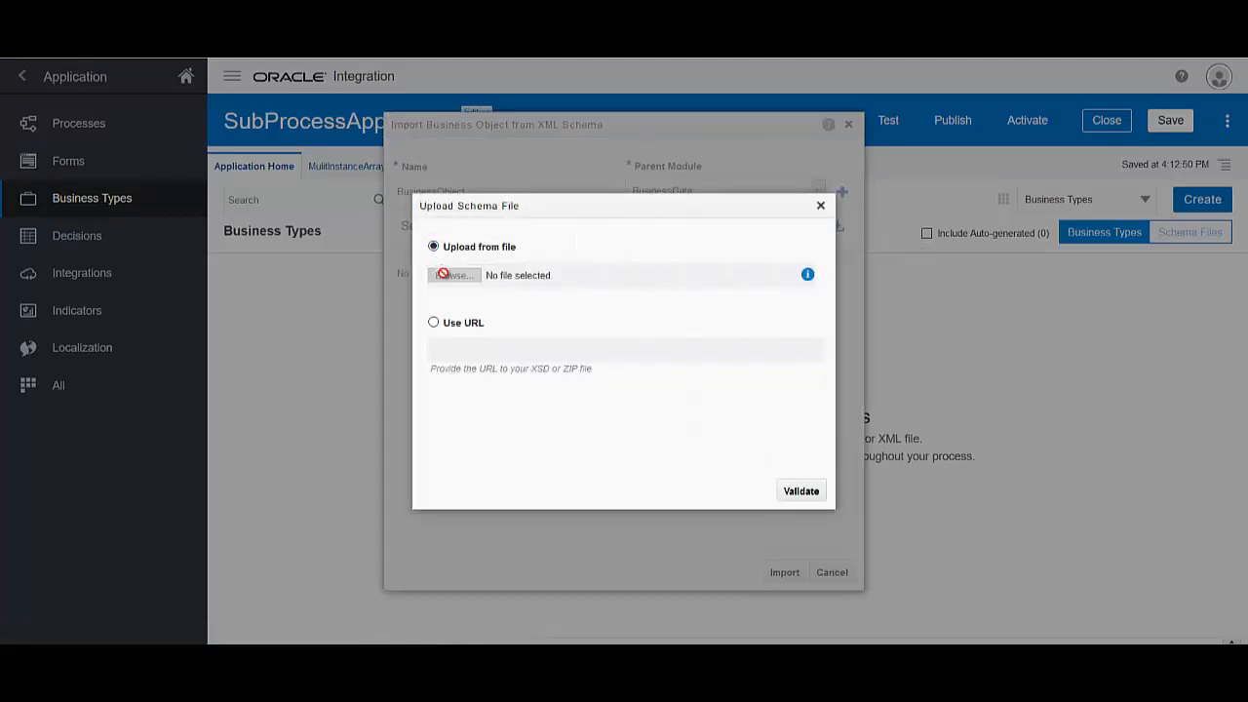
pyautogui.click(441, 276)
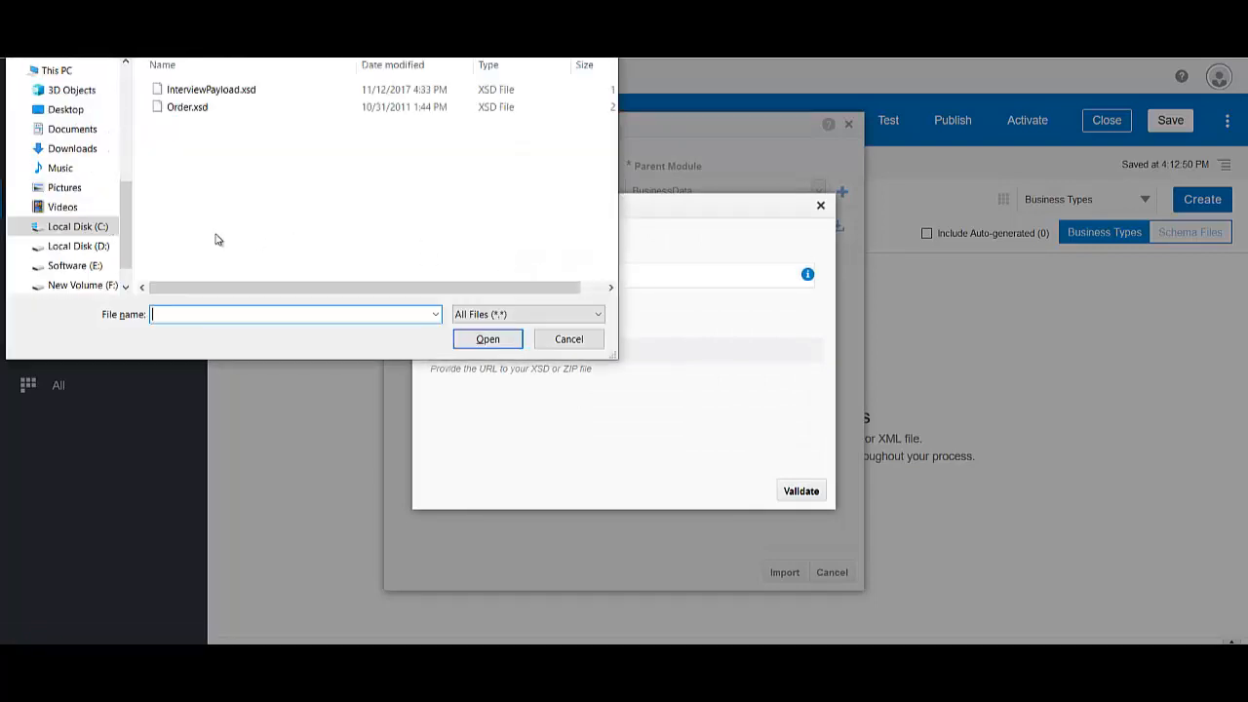
pyautogui.click(187, 109)
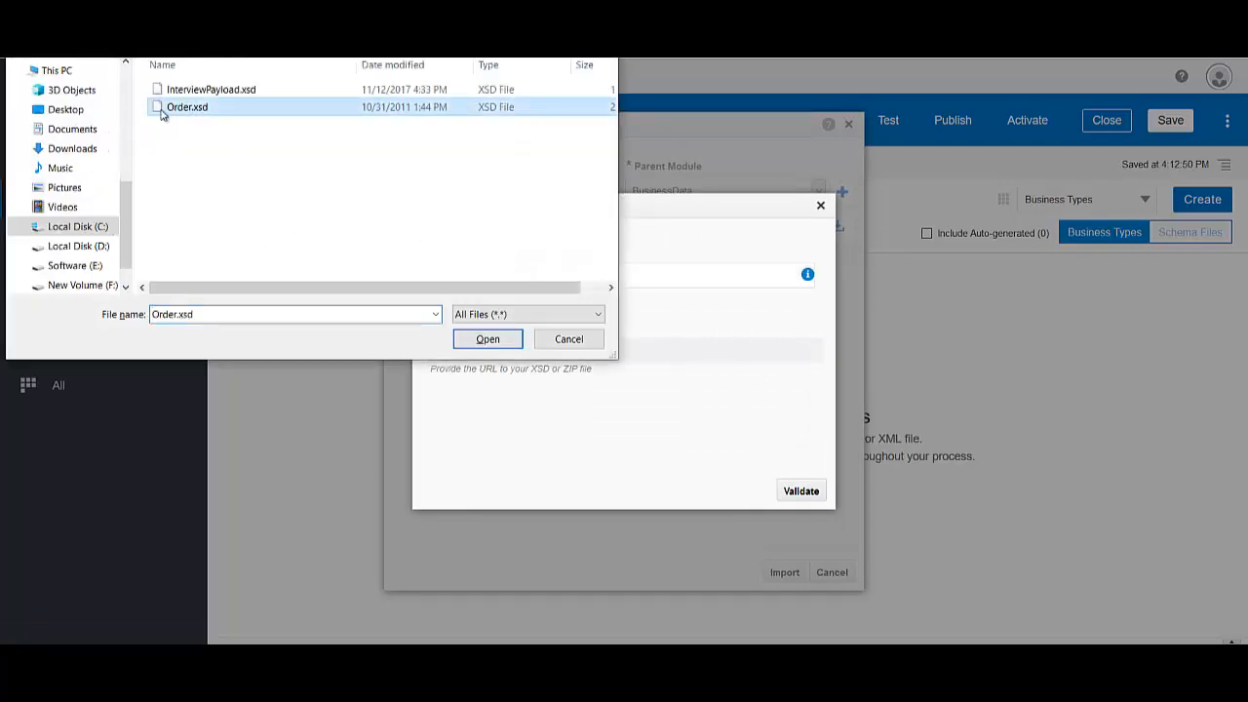
pyautogui.click(479, 343)
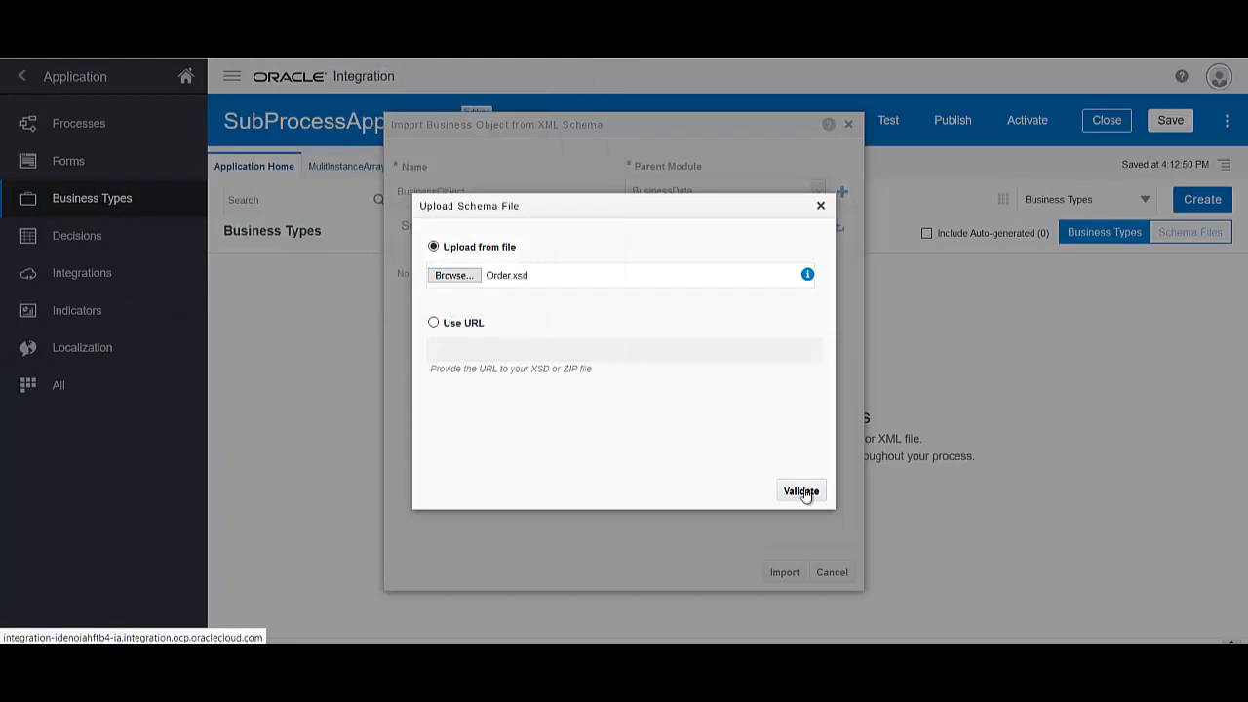
# Validate and upload Order.xsd, then cancel the business object import
pyautogui.click(801, 492)
pyautogui.click(801, 491)
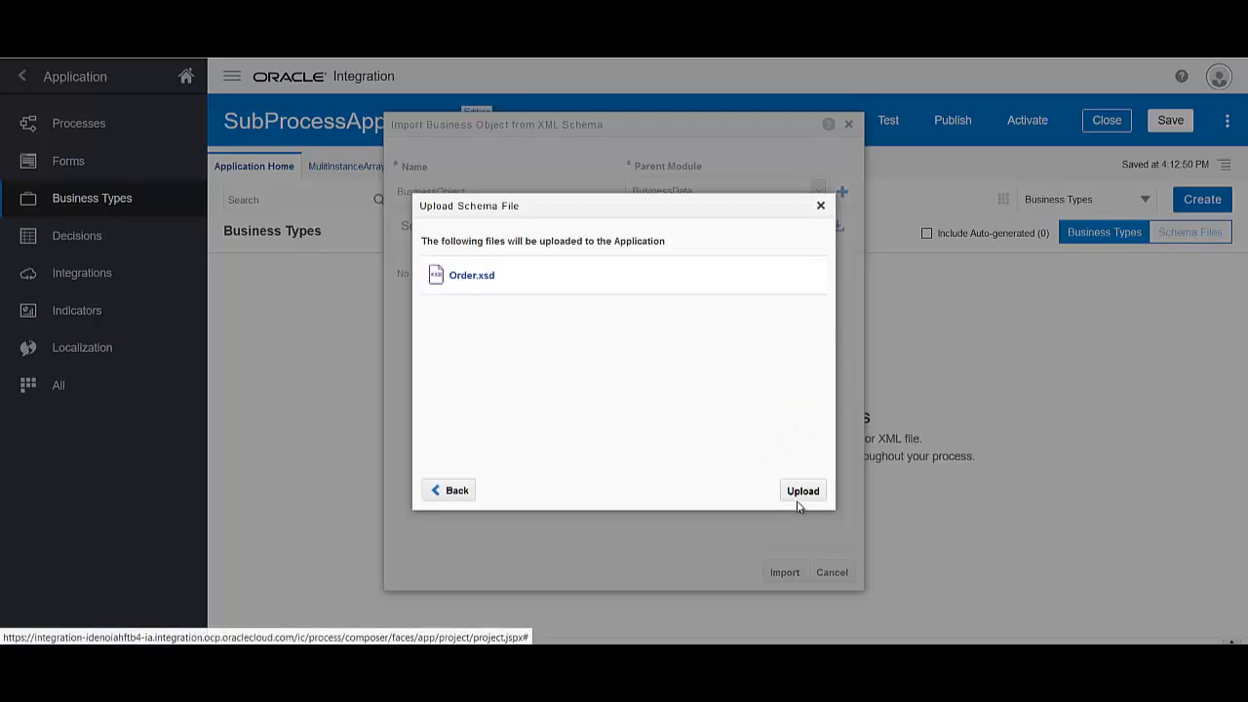
pyautogui.click(799, 499)
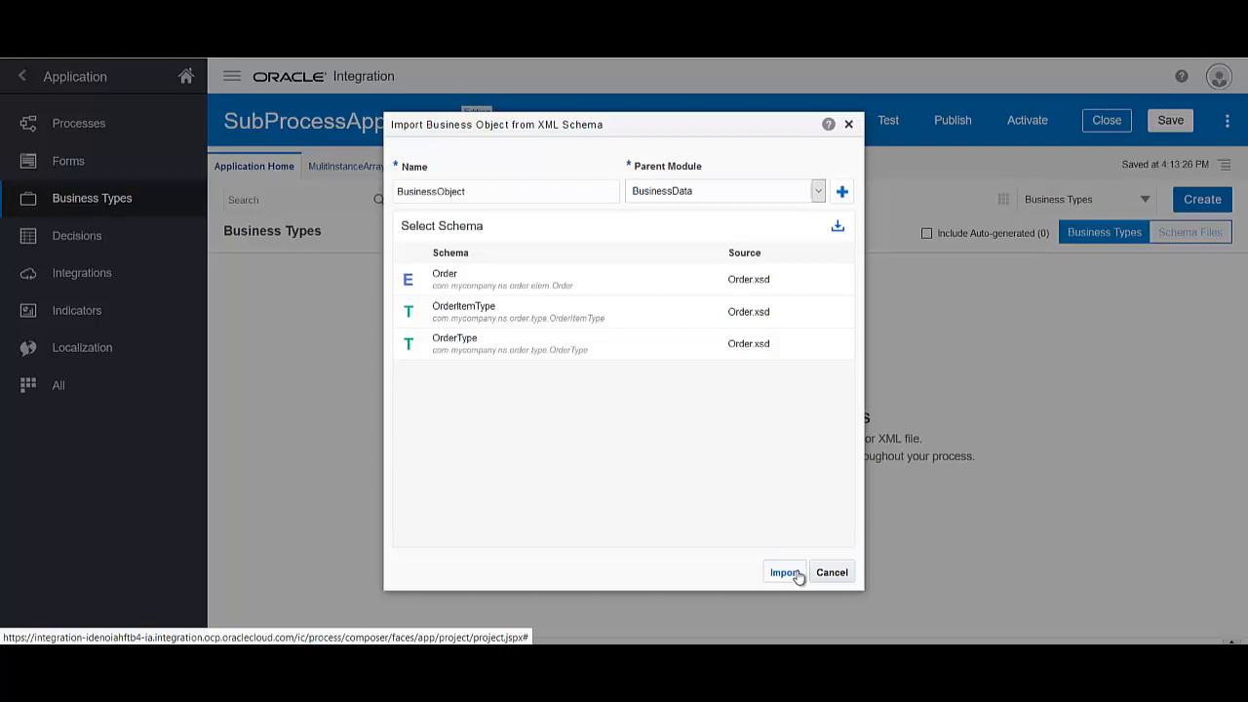
pyautogui.click(797, 576)
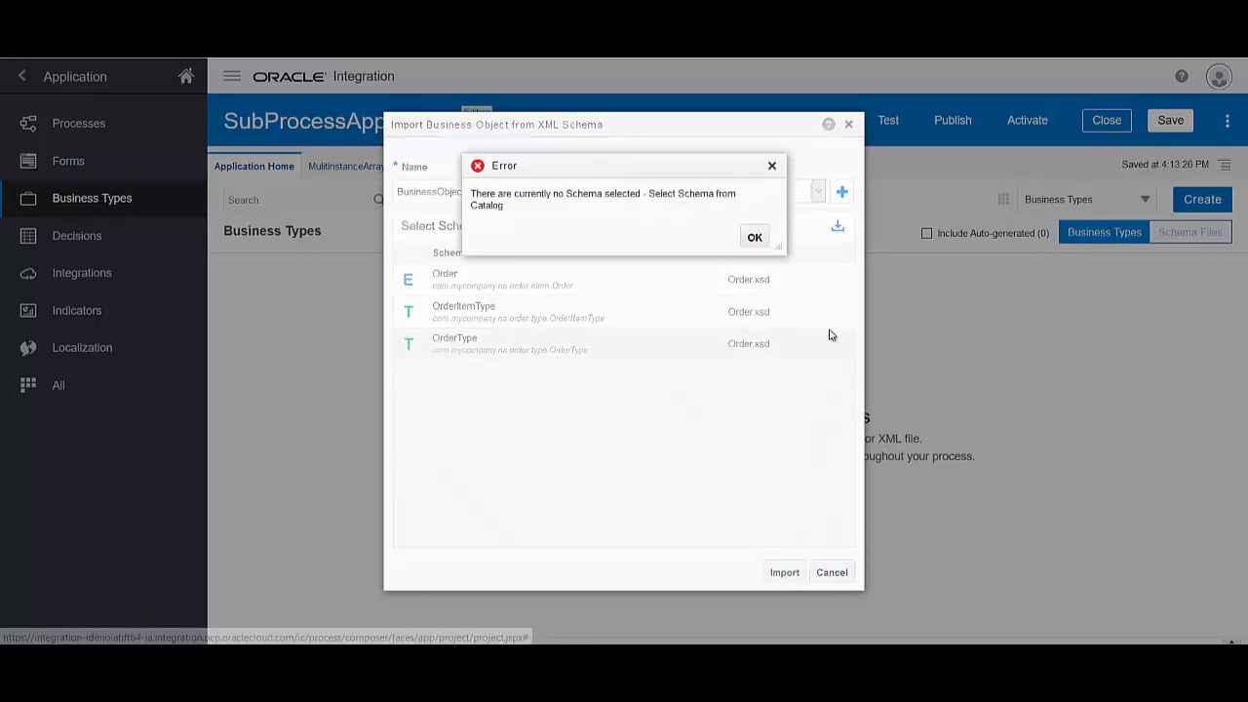
pyautogui.click(754, 237)
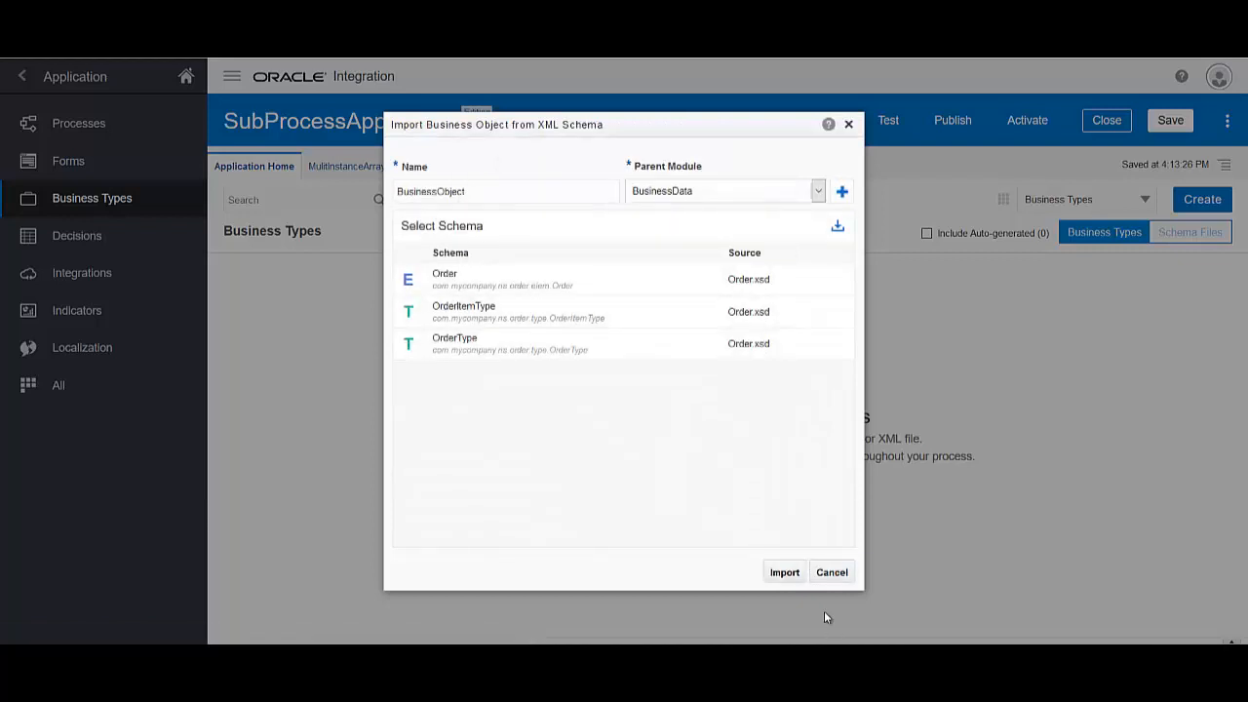
pyautogui.click(833, 572)
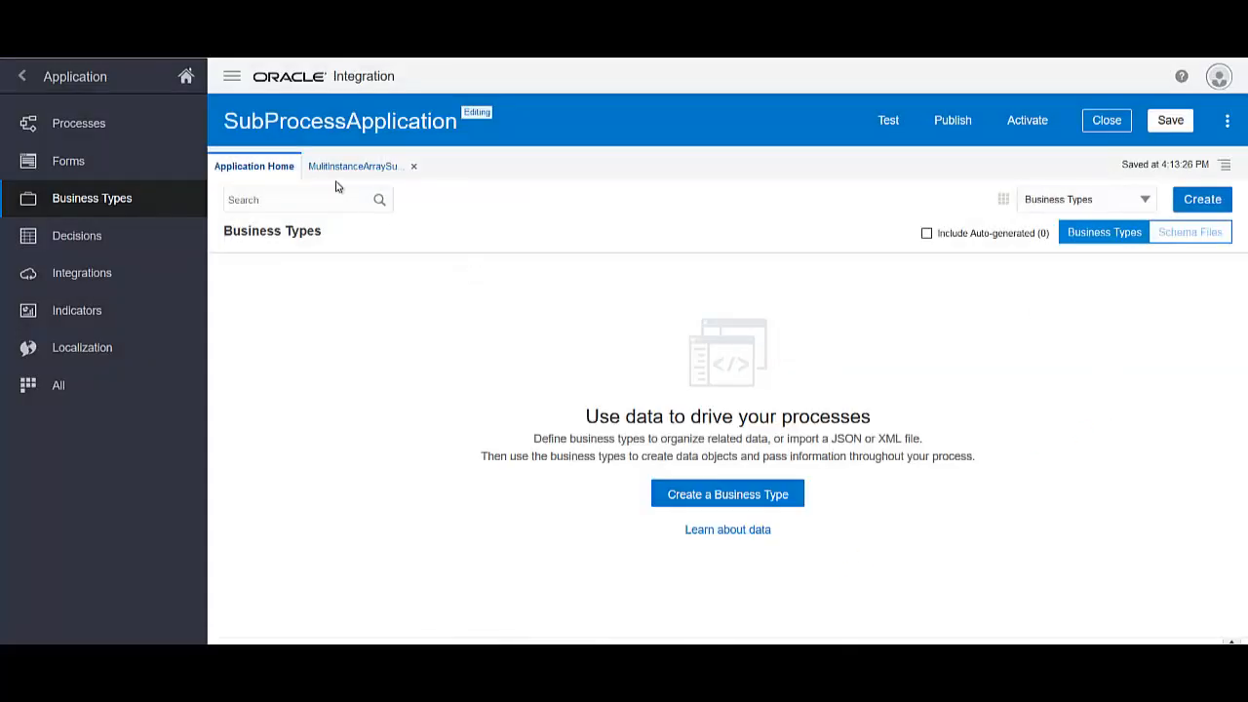
# Promote OrderType from Order.xsd to business object OrderTypeBO in a new module Data
pyautogui.click(1192, 232)
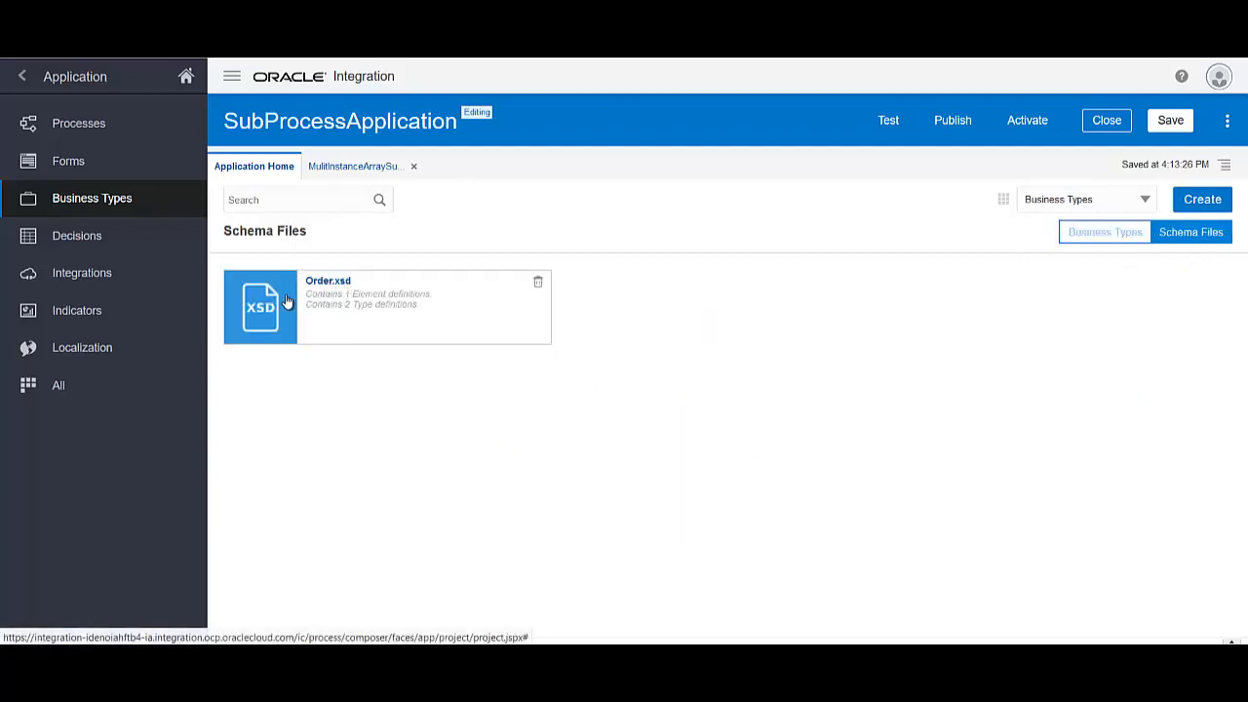
pyautogui.click(399, 307)
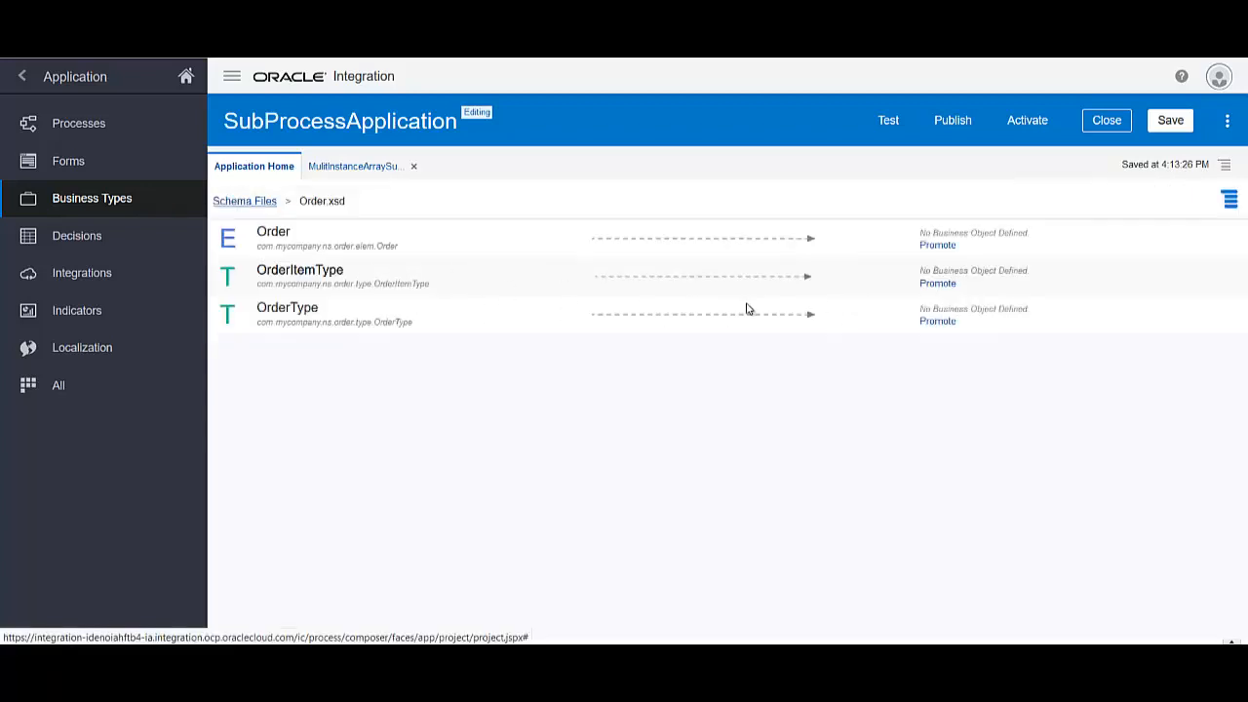
pyautogui.click(936, 325)
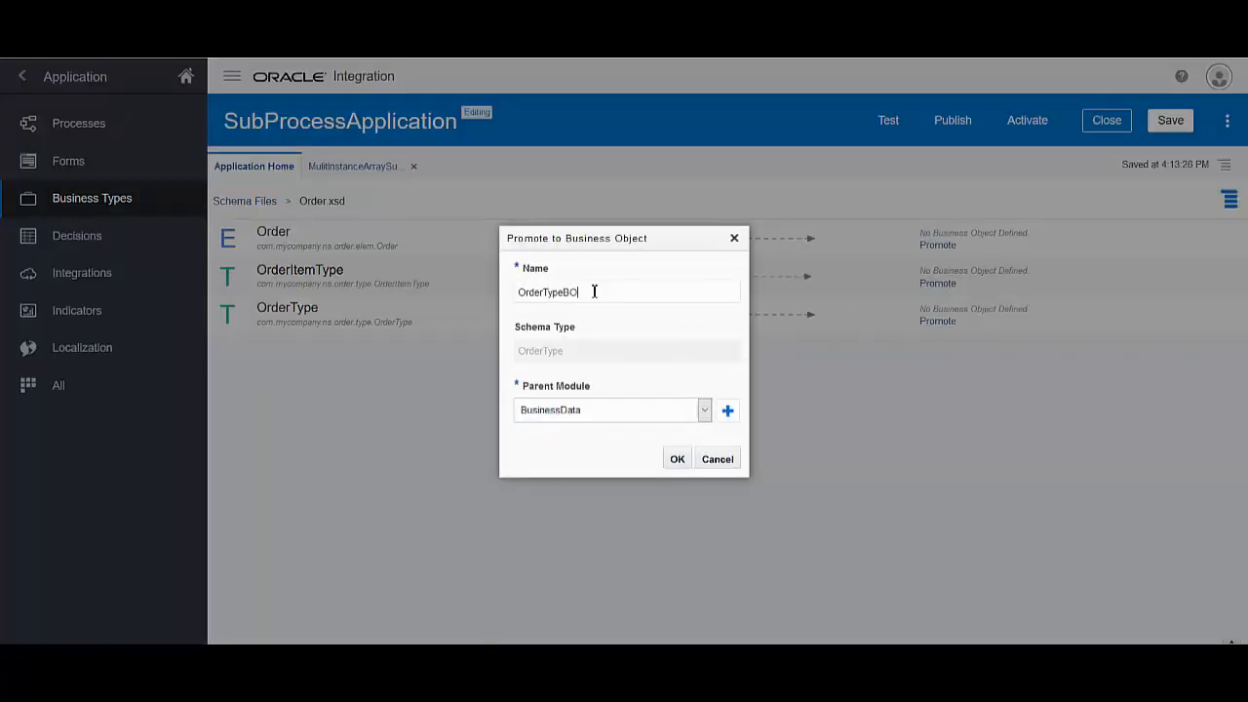
pyautogui.click(729, 417)
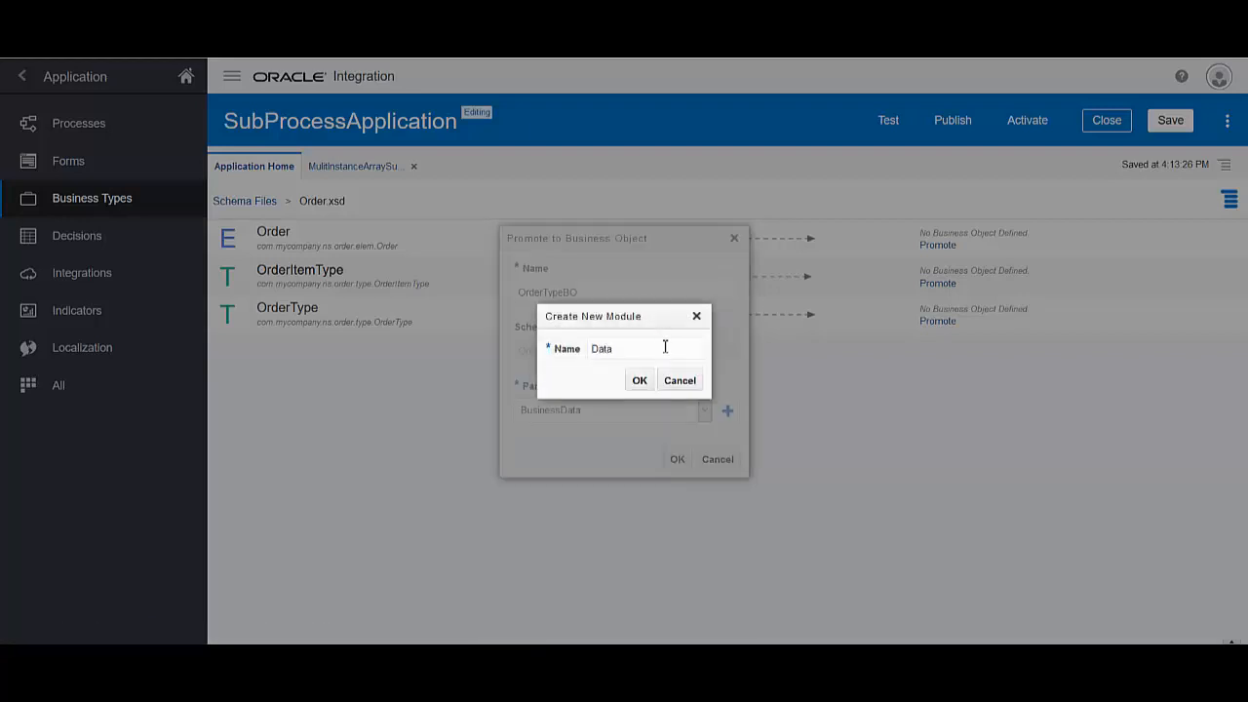
pyautogui.click(640, 381)
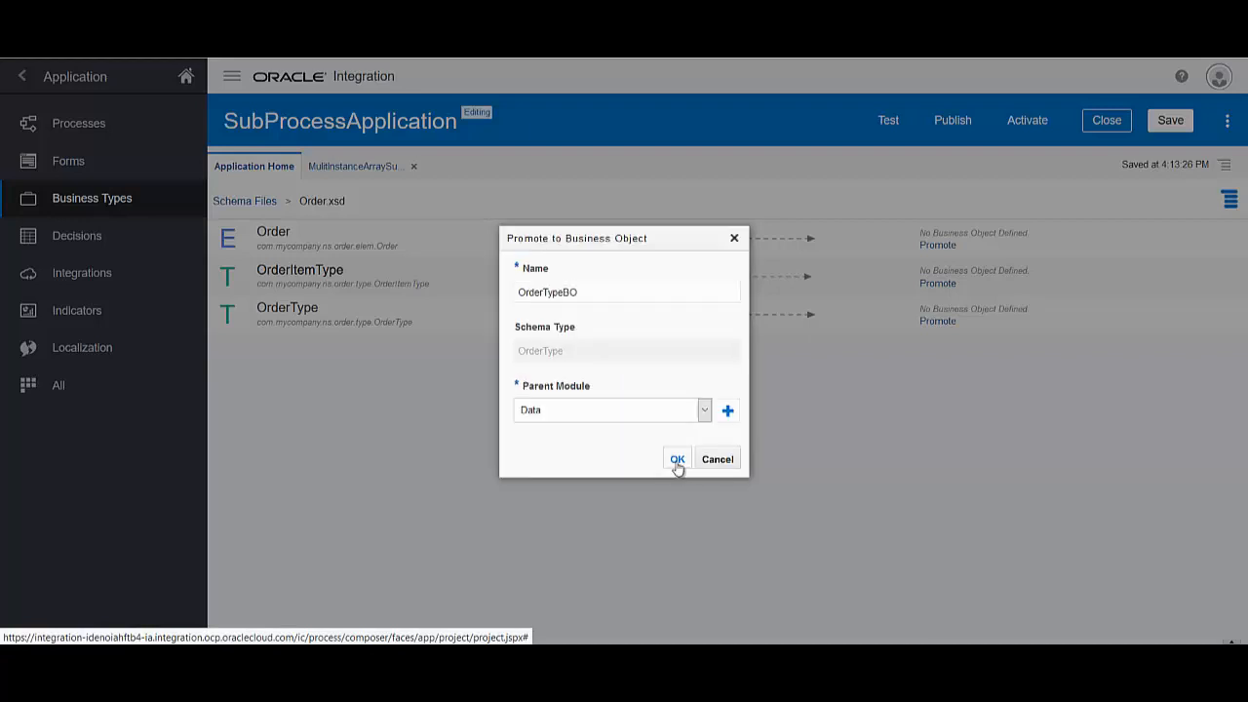
pyautogui.click(678, 460)
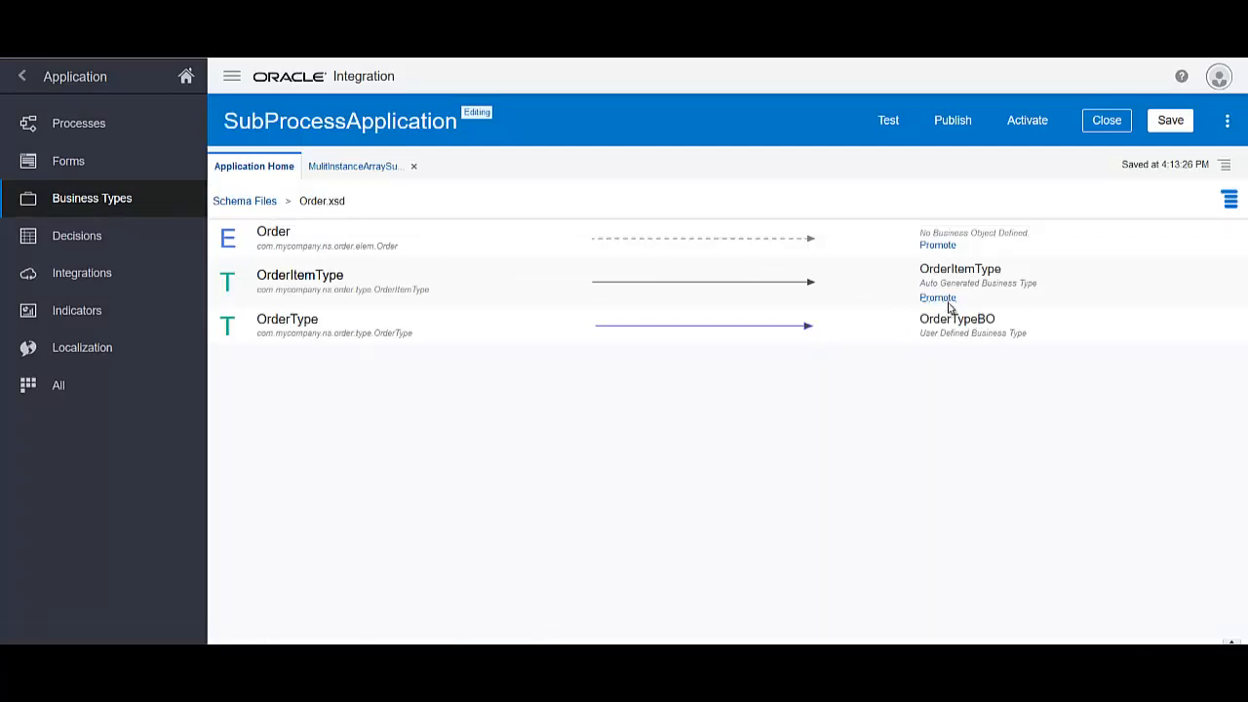
# Promote OrderItemType to OrderItemTypeBO in module Data and save the business types
pyautogui.click(945, 299)
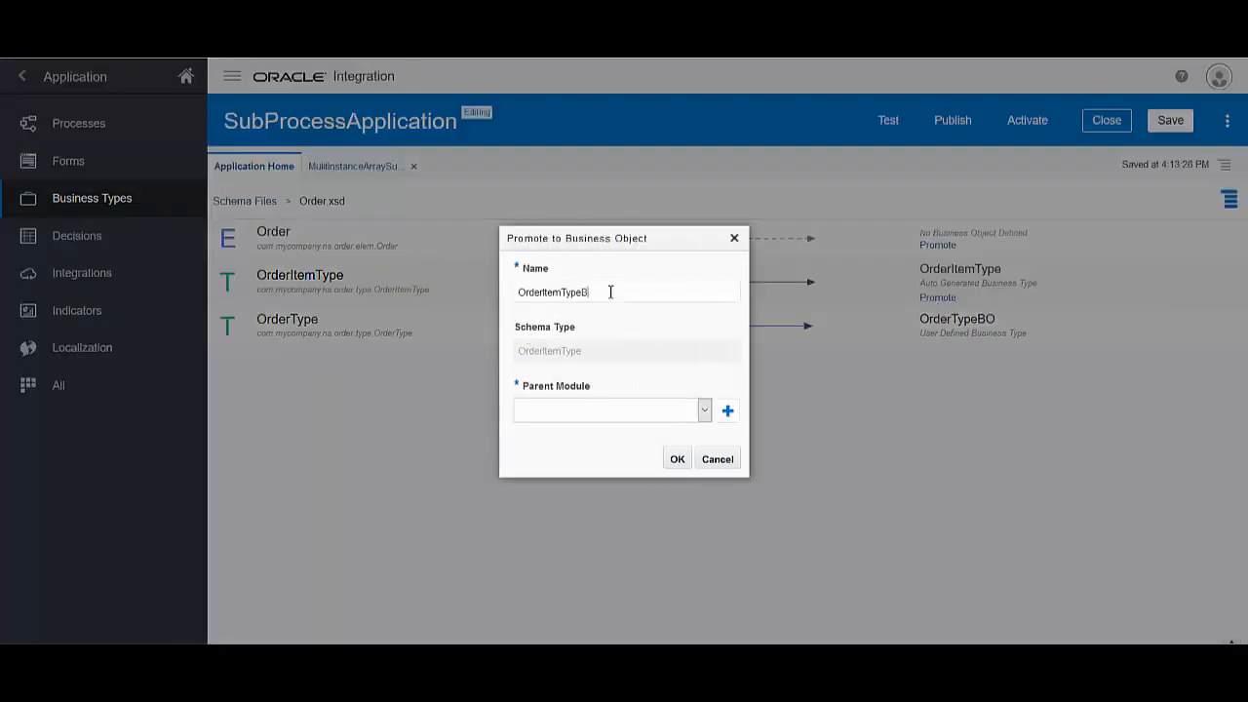
pyautogui.click(704, 410)
pyautogui.click(650, 448)
pyautogui.click(674, 462)
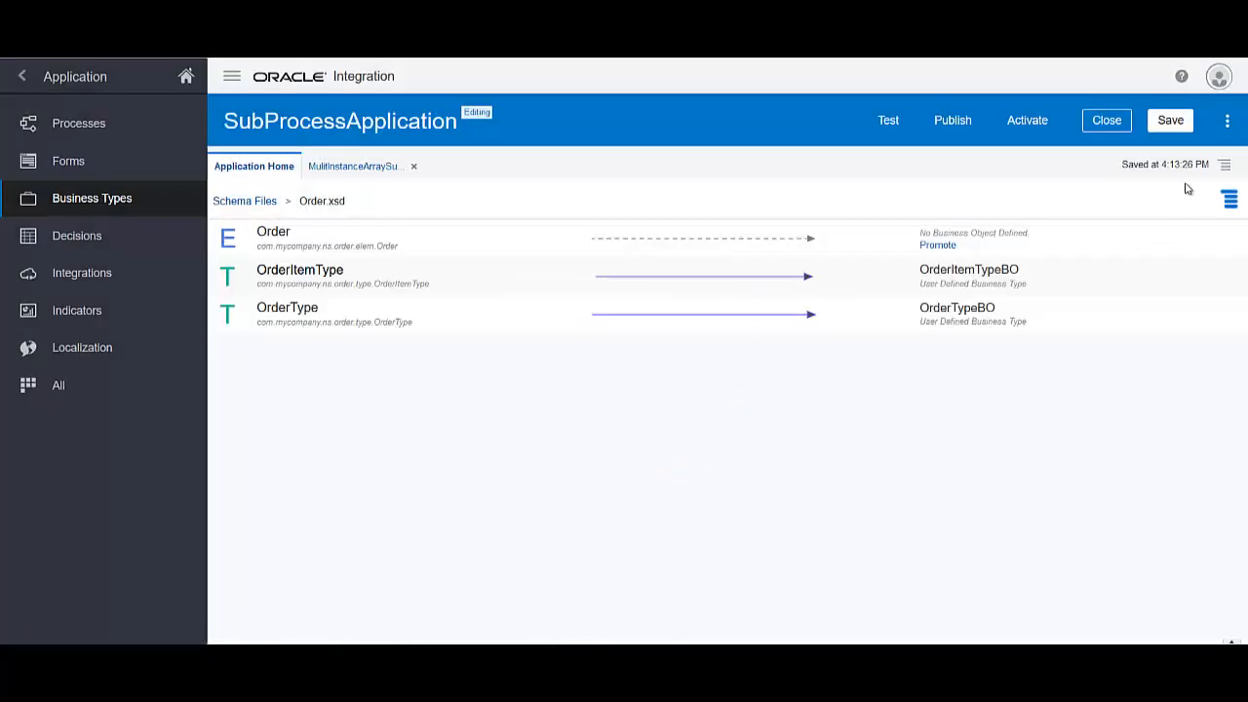
pyautogui.click(1170, 125)
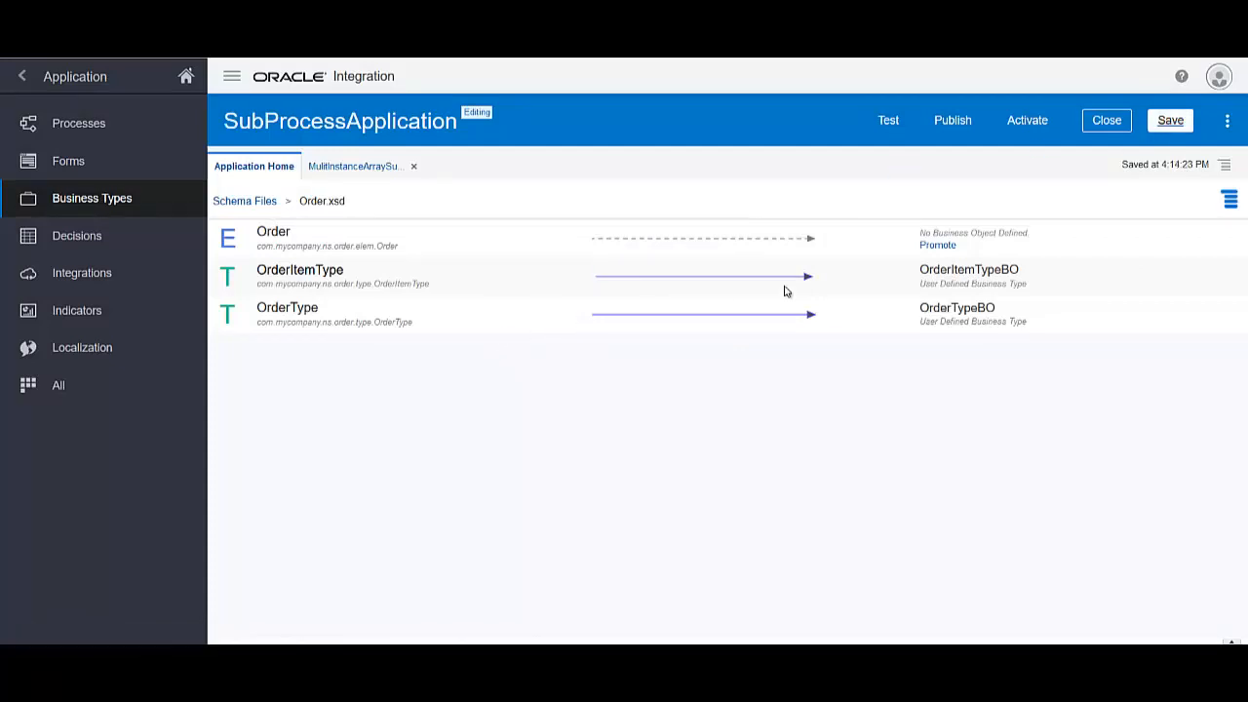
pyautogui.click(353, 166)
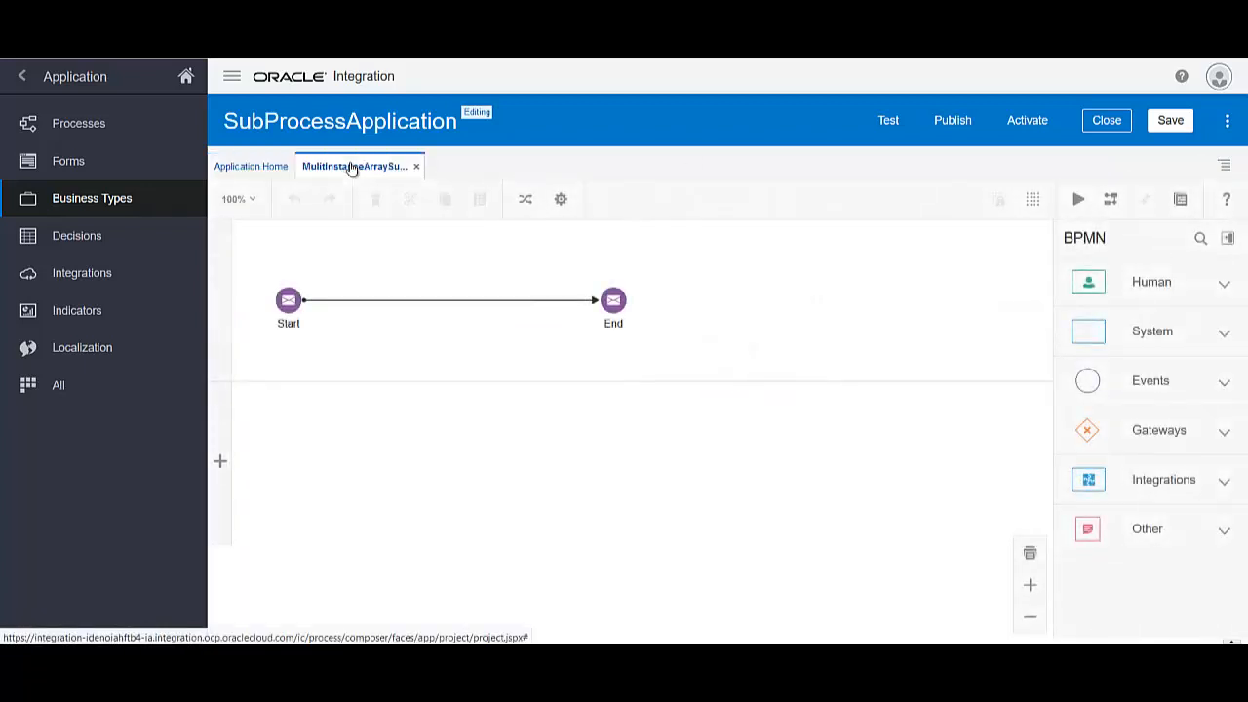
# Add process data object orderPDO of type Data.OrderTypeBO to the subprocess
pyautogui.click(1178, 200)
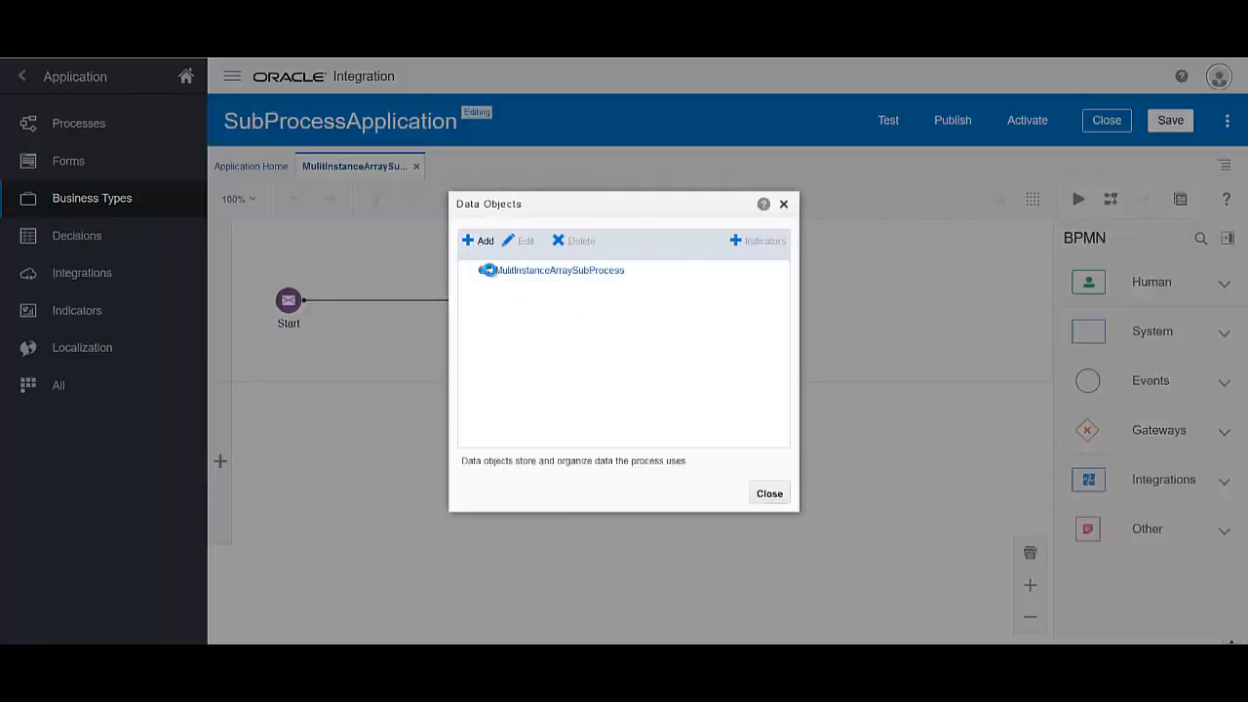
pyautogui.click(493, 271)
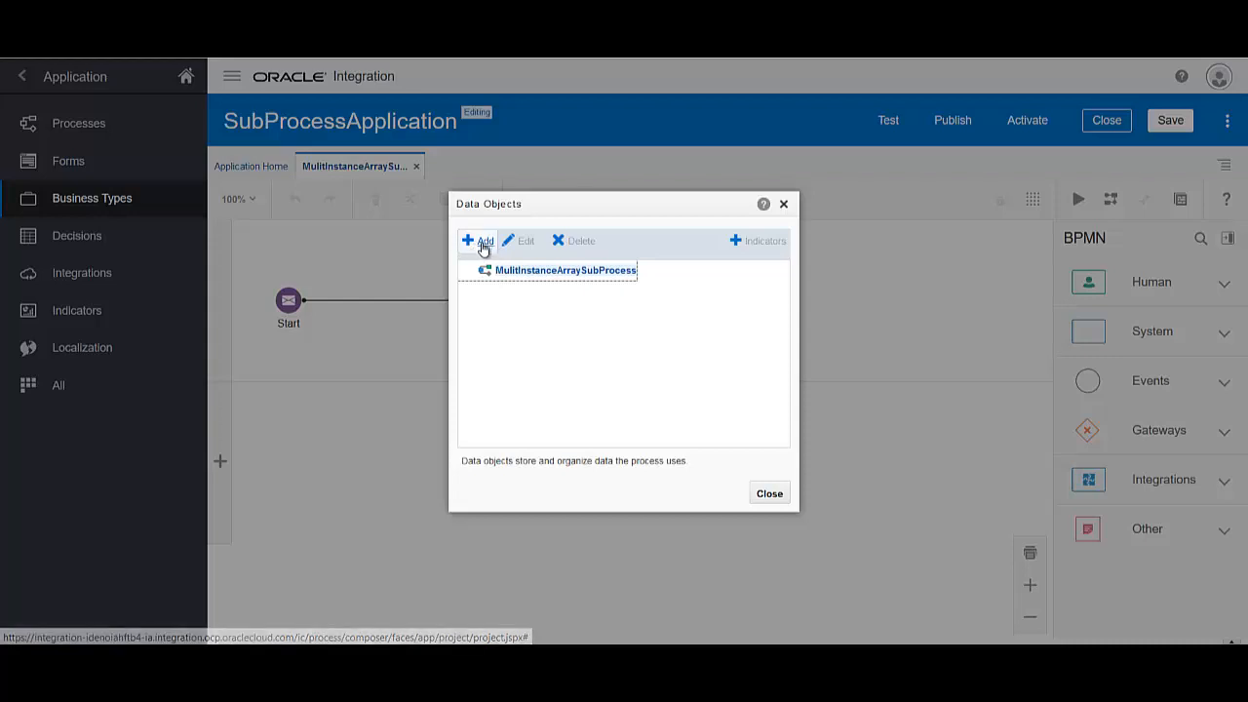
pyautogui.click(498, 243)
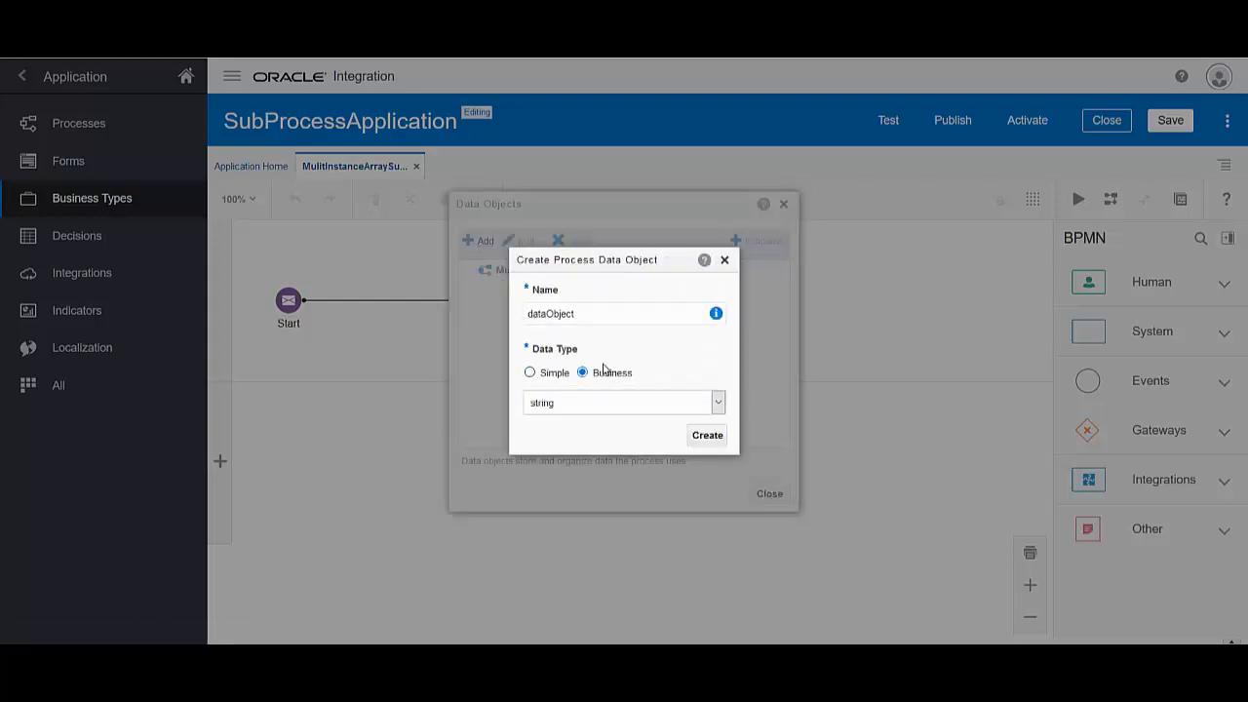
pyautogui.click(718, 403)
pyautogui.click(678, 423)
pyautogui.doubleClick(628, 314)
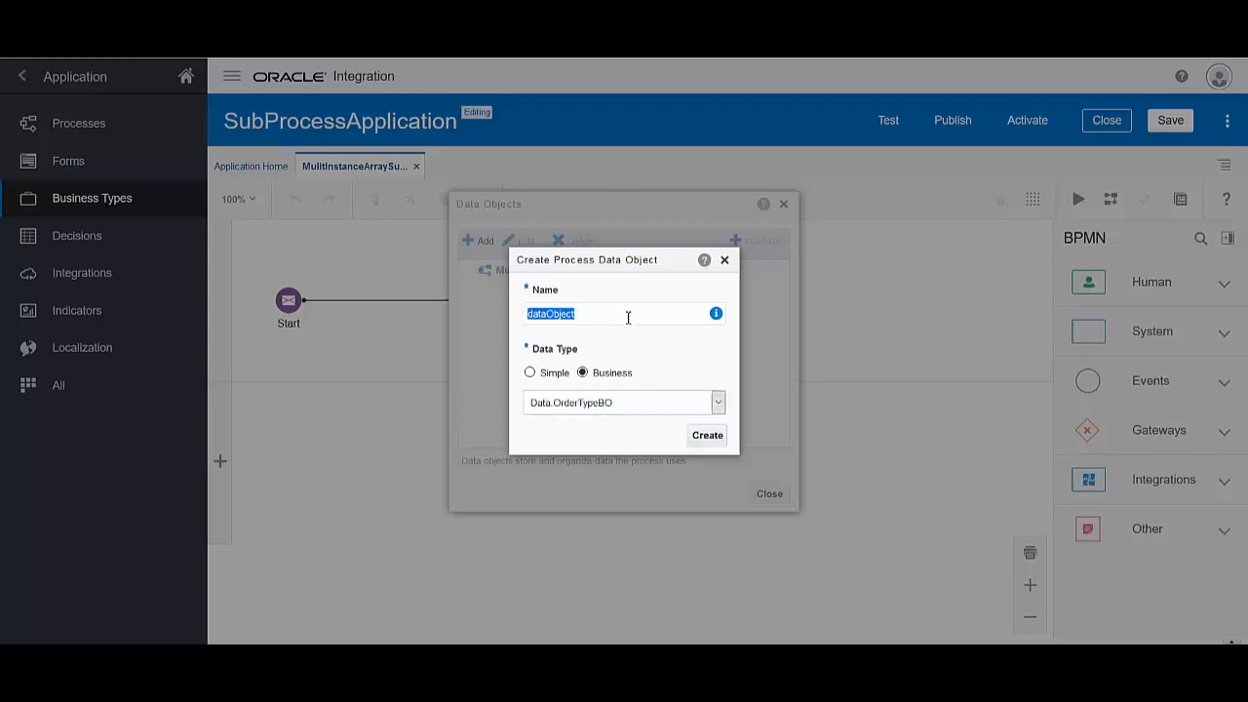
pyautogui.write('Or')
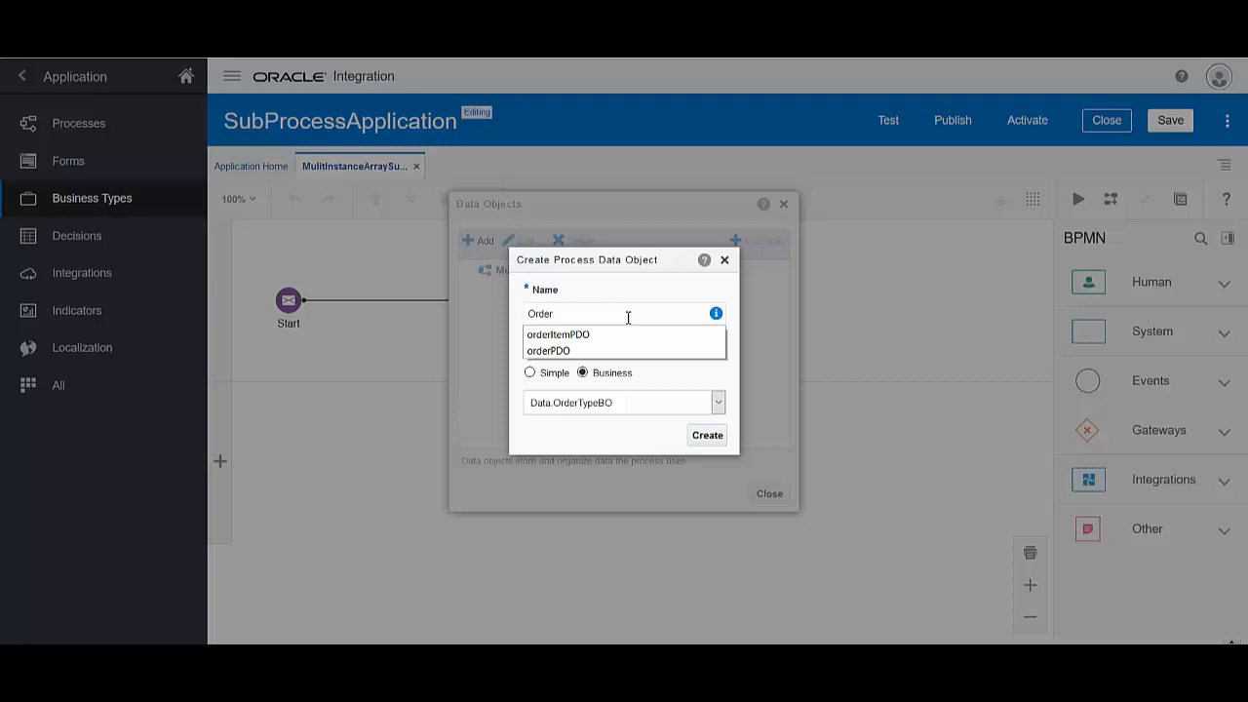
pyautogui.write('der')
pyautogui.press('Down')
pyautogui.press('Down')
pyautogui.press('Return')
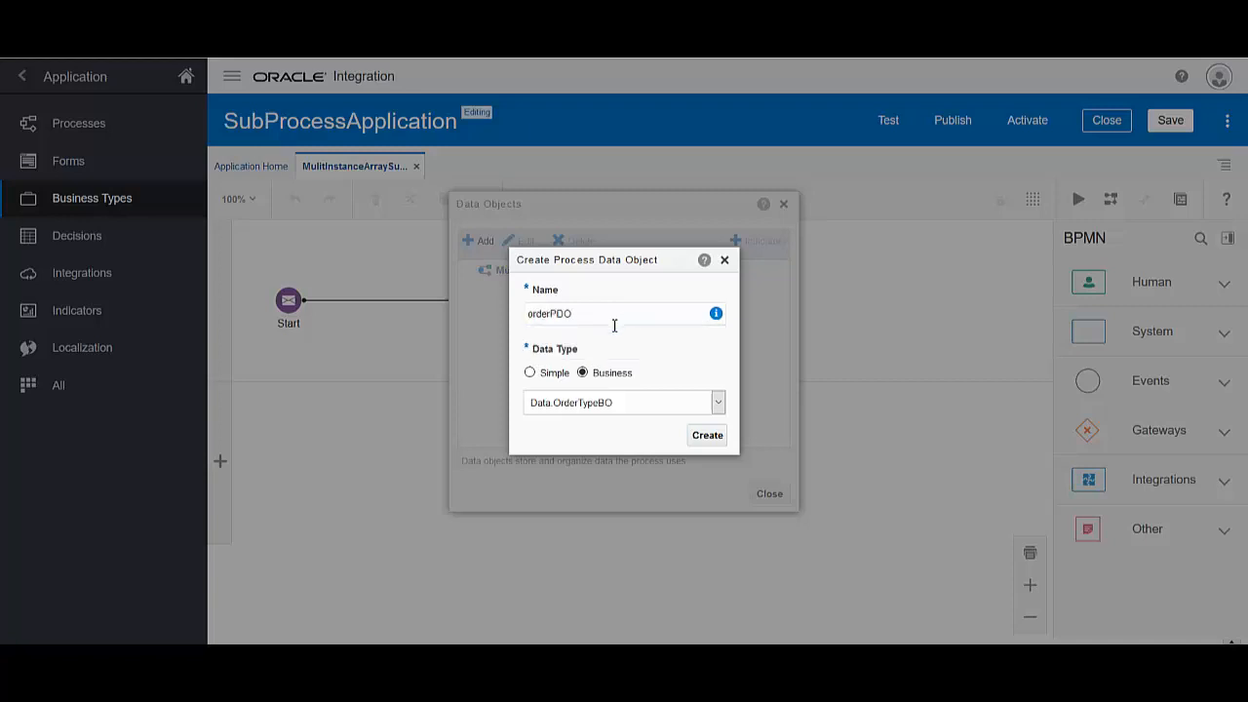
pyautogui.click(708, 436)
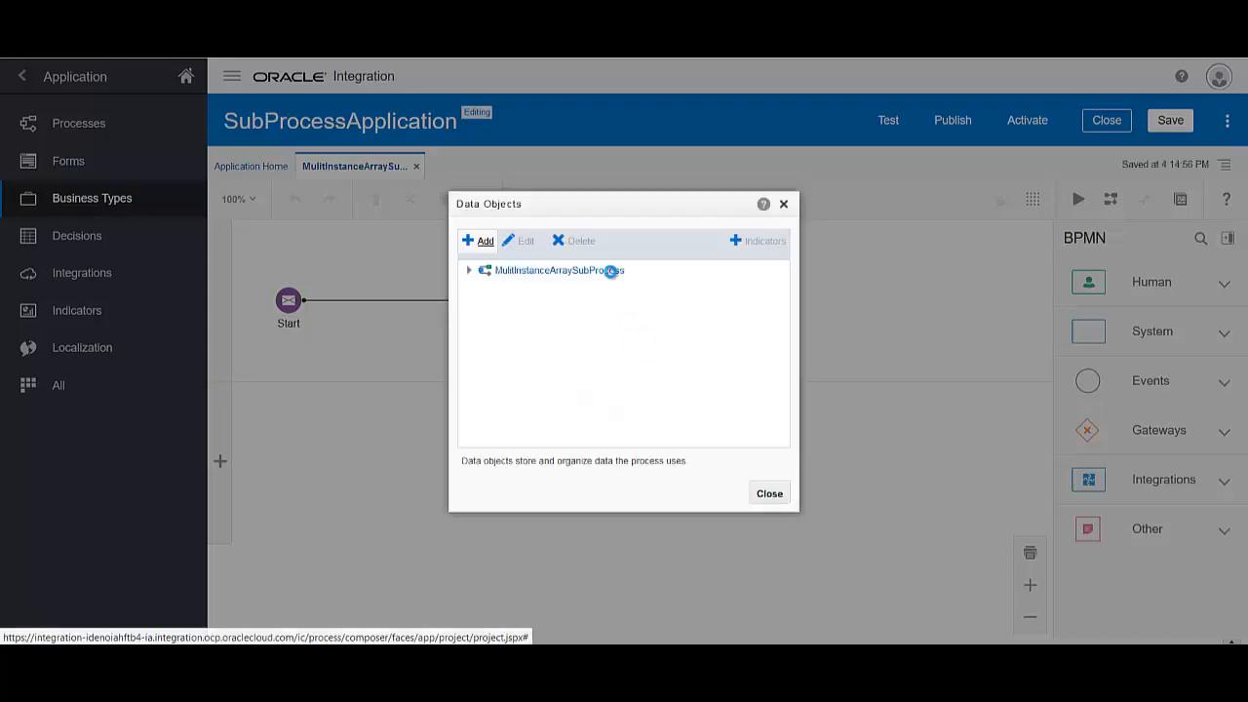
# Add process data object orderItemPDO as a business data type
pyautogui.click(489, 246)
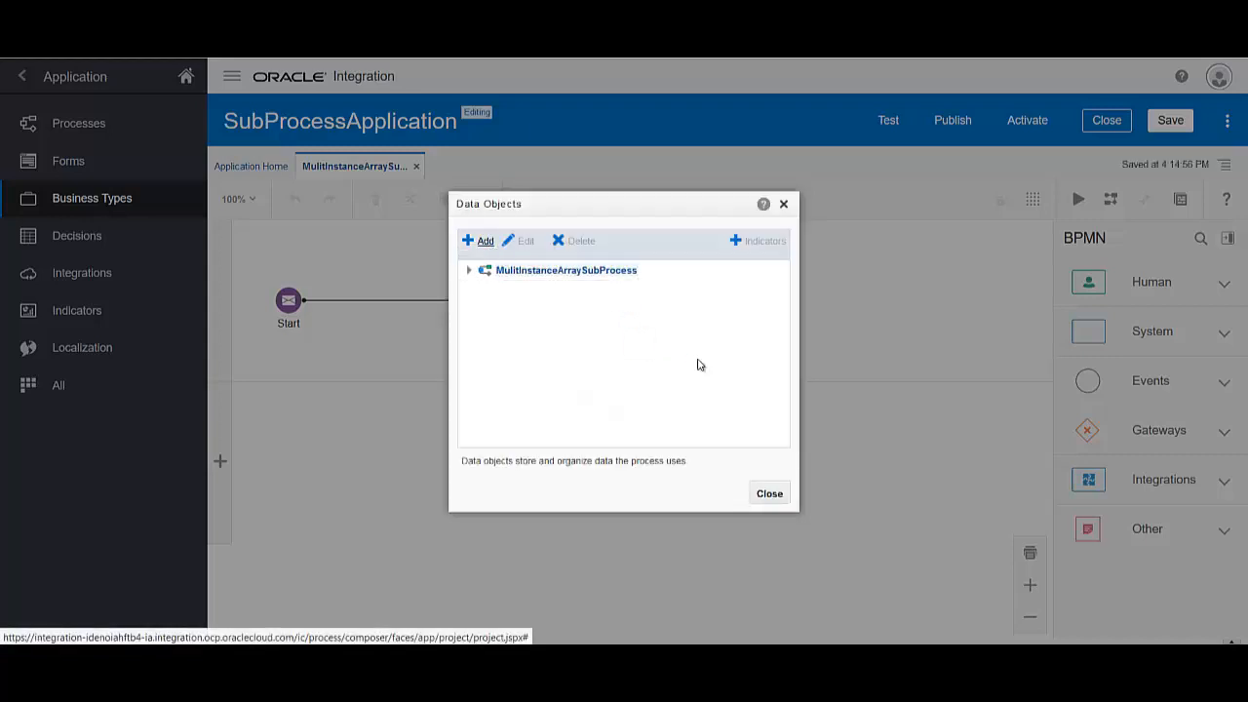
pyautogui.doubleClick(621, 317)
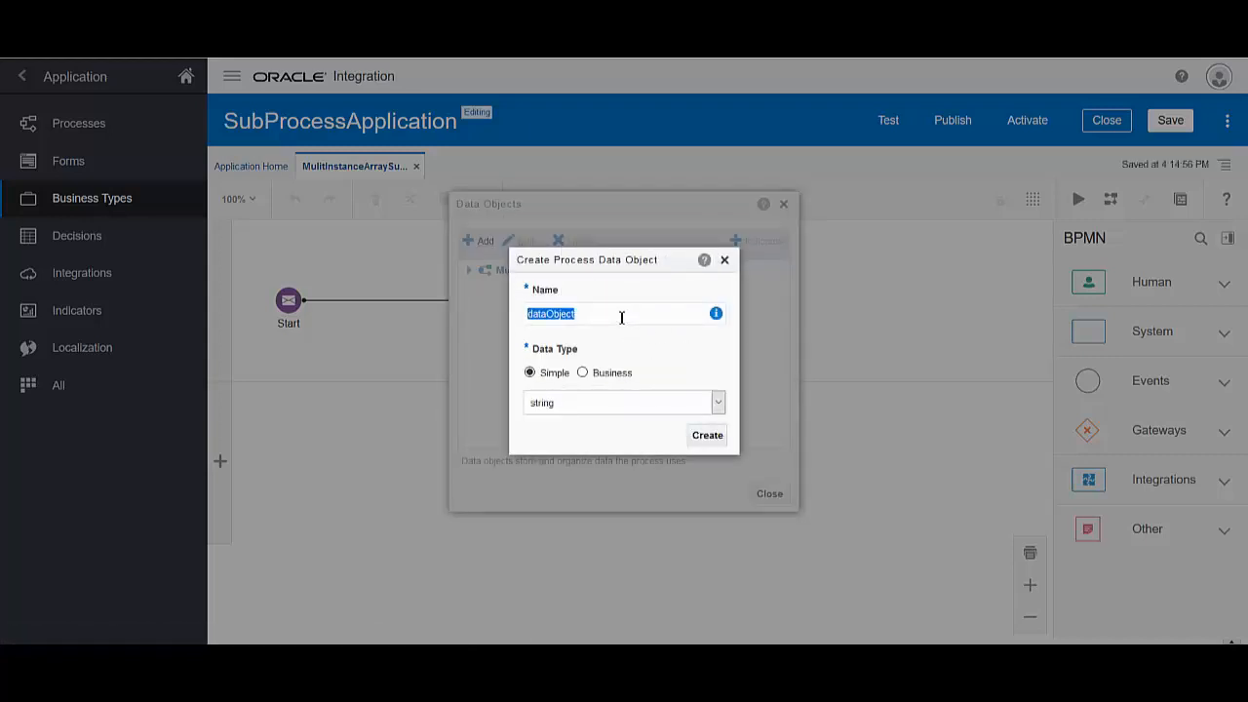
pyautogui.press('BackSpace')
pyautogui.write('or')
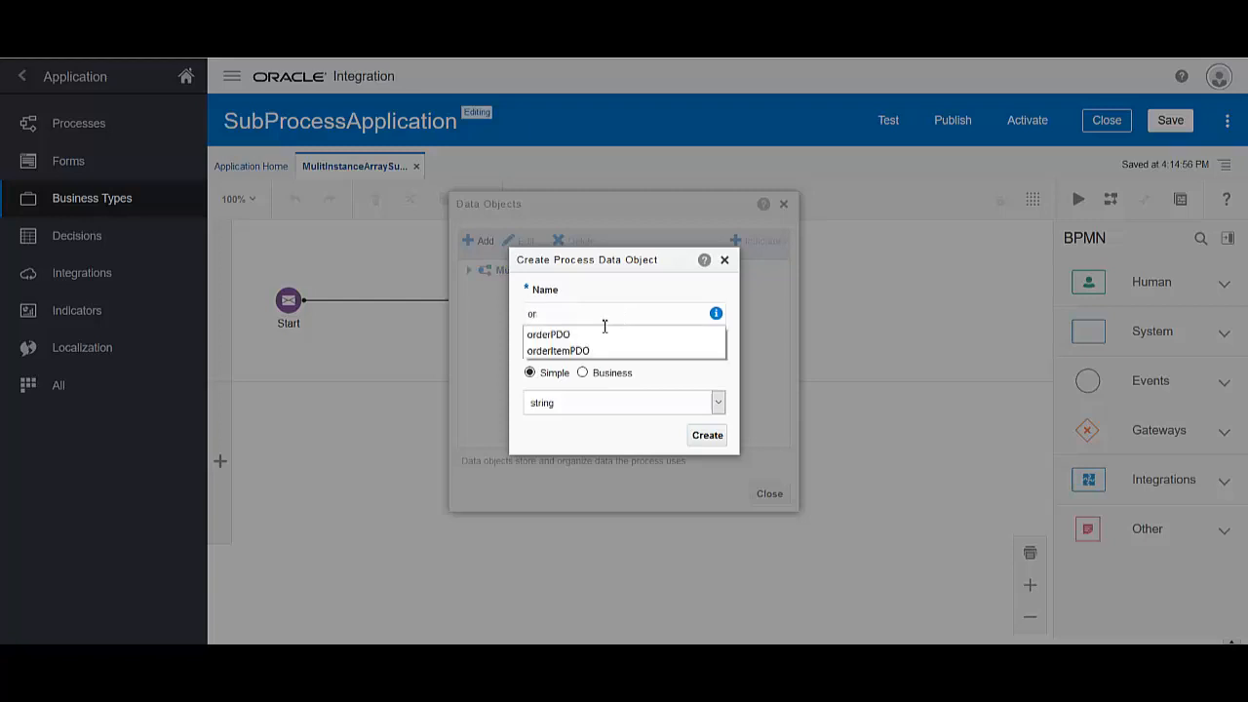
pyautogui.click(590, 351)
pyautogui.click(666, 404)
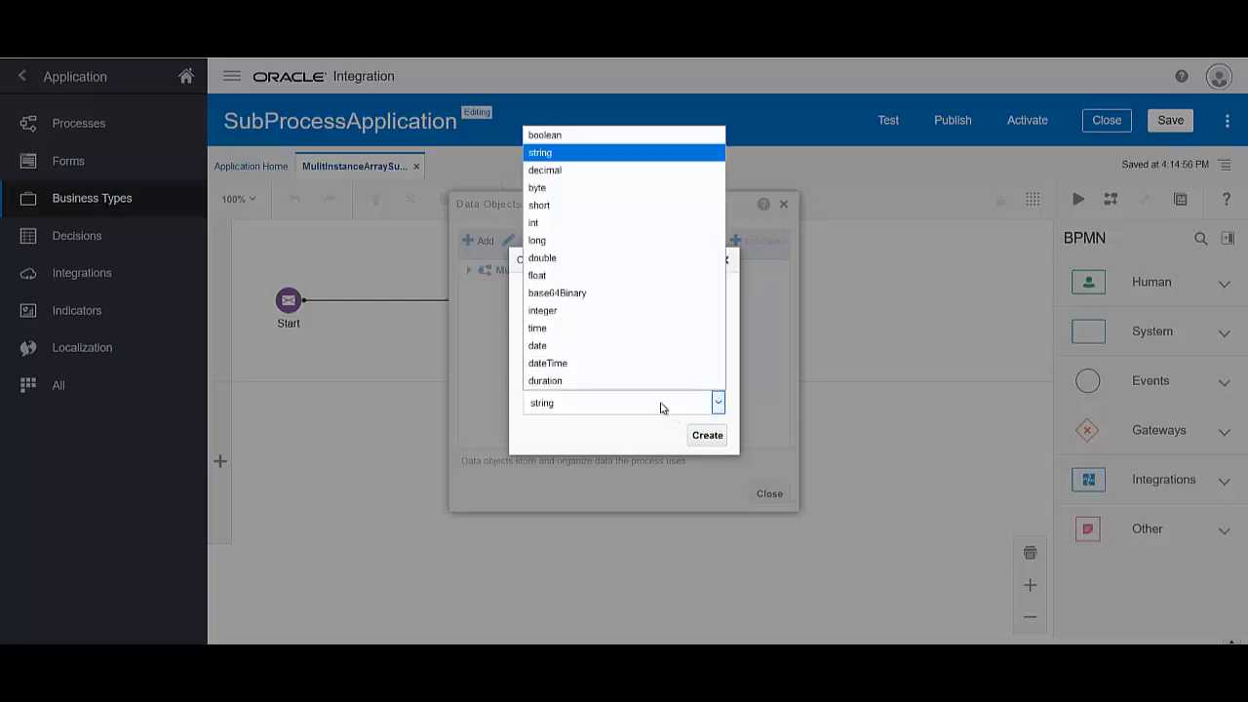
pyautogui.click(627, 405)
pyautogui.click(583, 372)
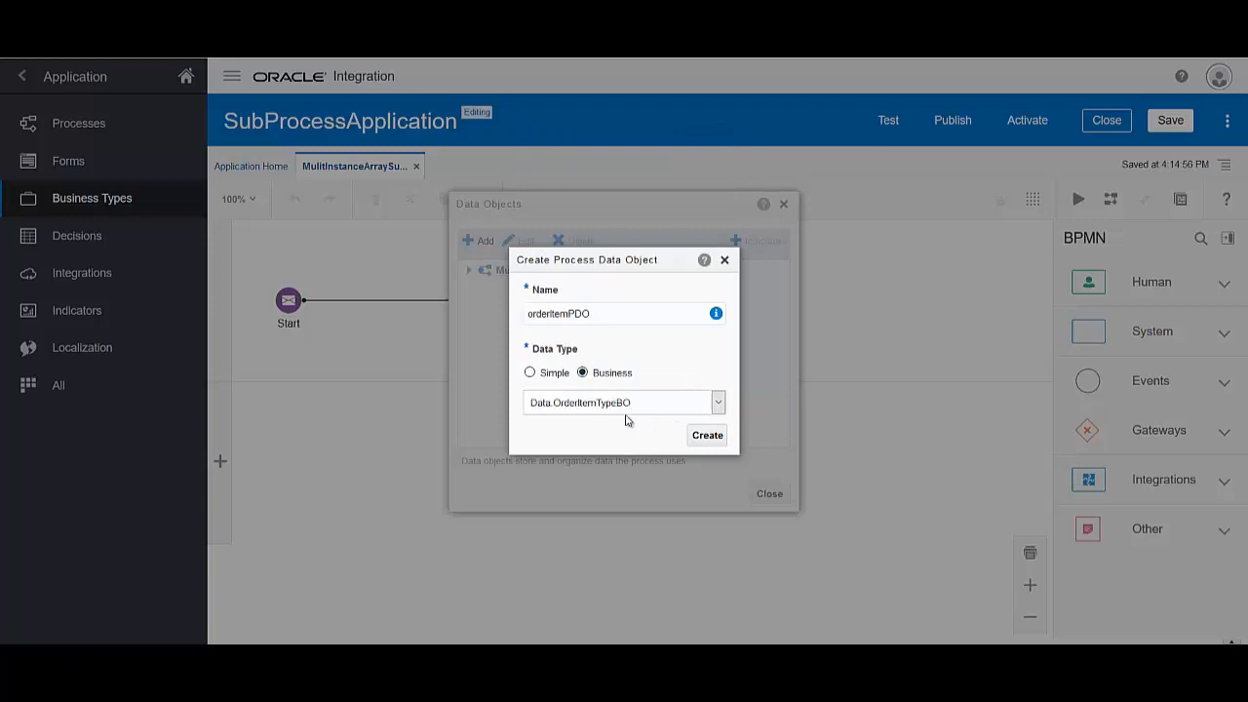
pyautogui.click(704, 438)
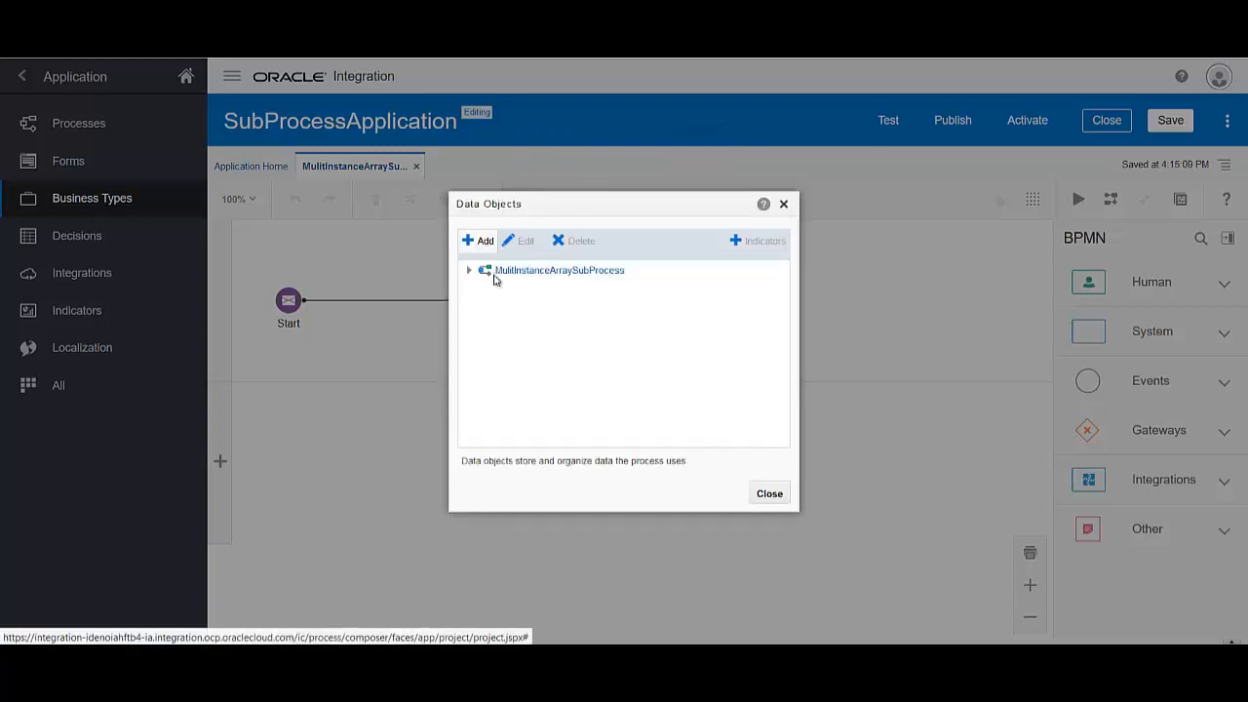
# Add string data object fullfillOutcome, close the data objects list and save
pyautogui.click(489, 271)
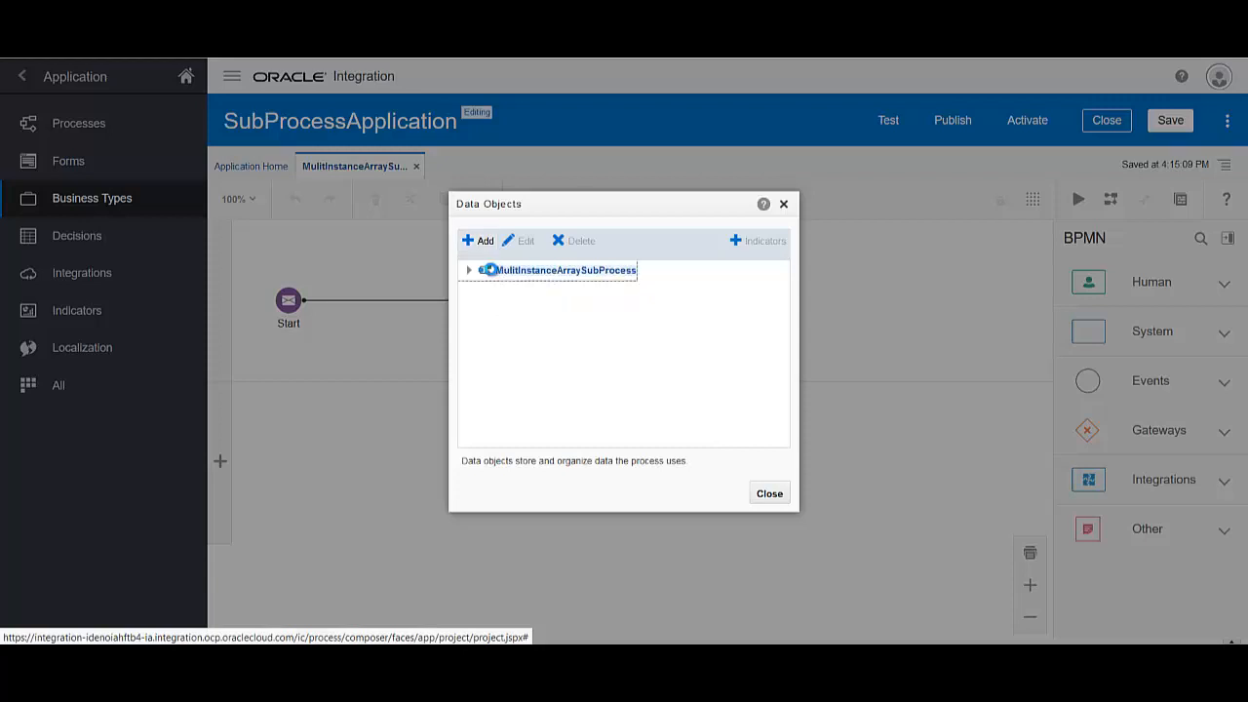
pyautogui.click(479, 250)
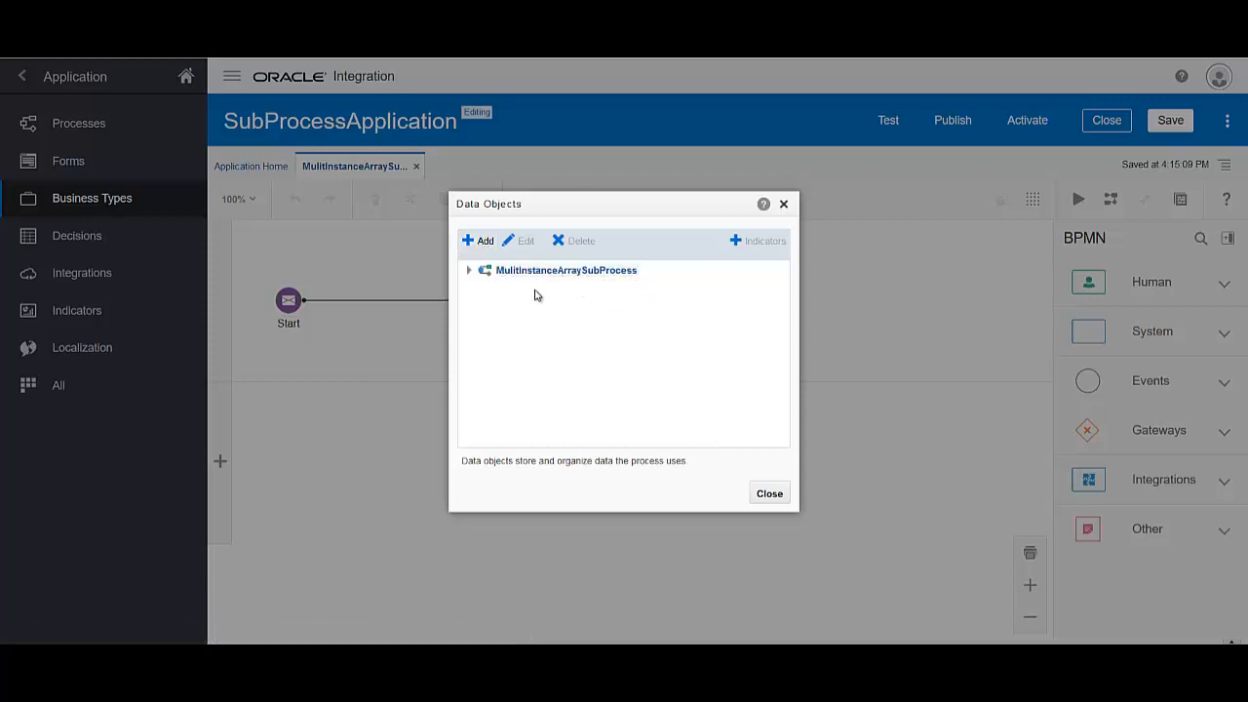
pyautogui.click(478, 240)
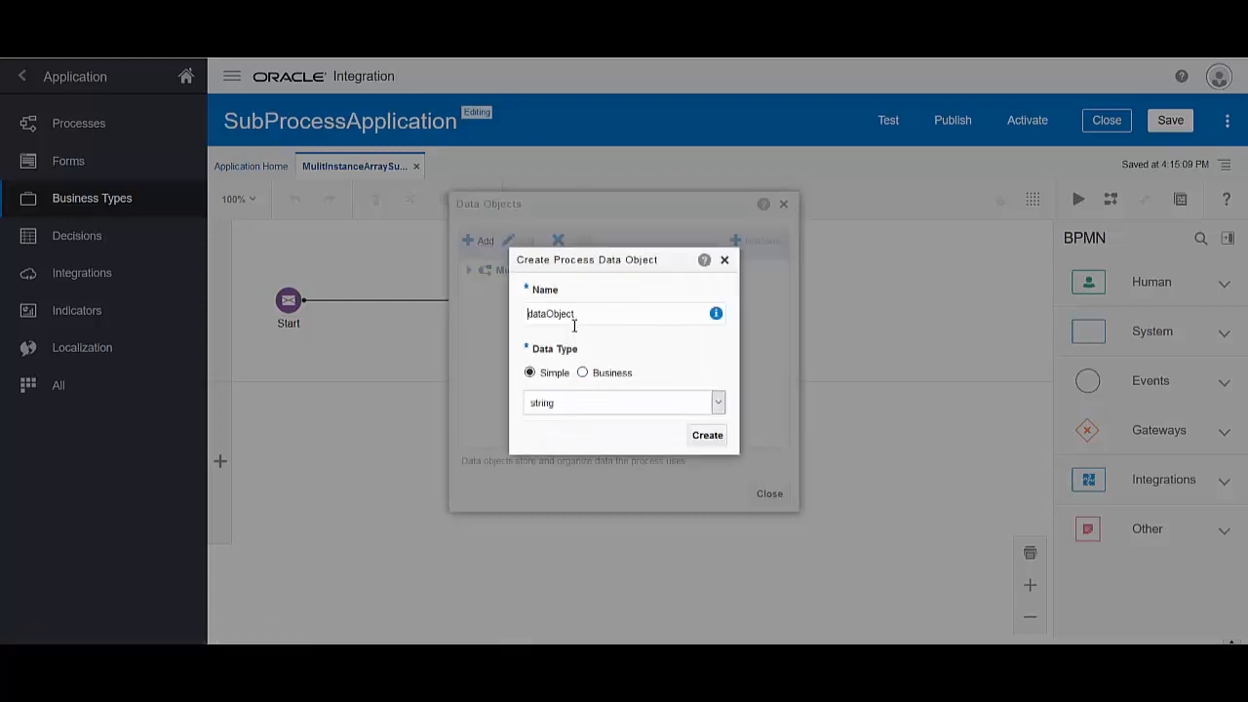
pyautogui.moveTo(574, 327); pyautogui.dragTo(494, 327)
pyautogui.write('fu')
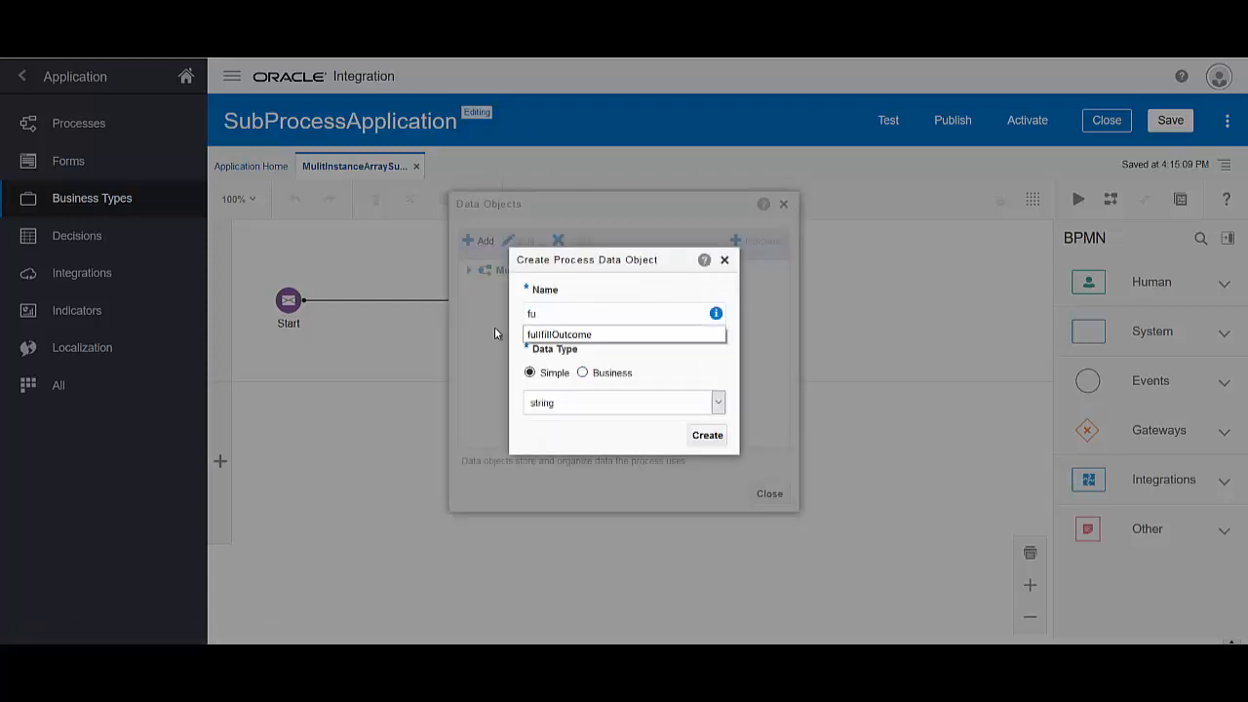
pyautogui.press('Down')
pyautogui.press('Return')
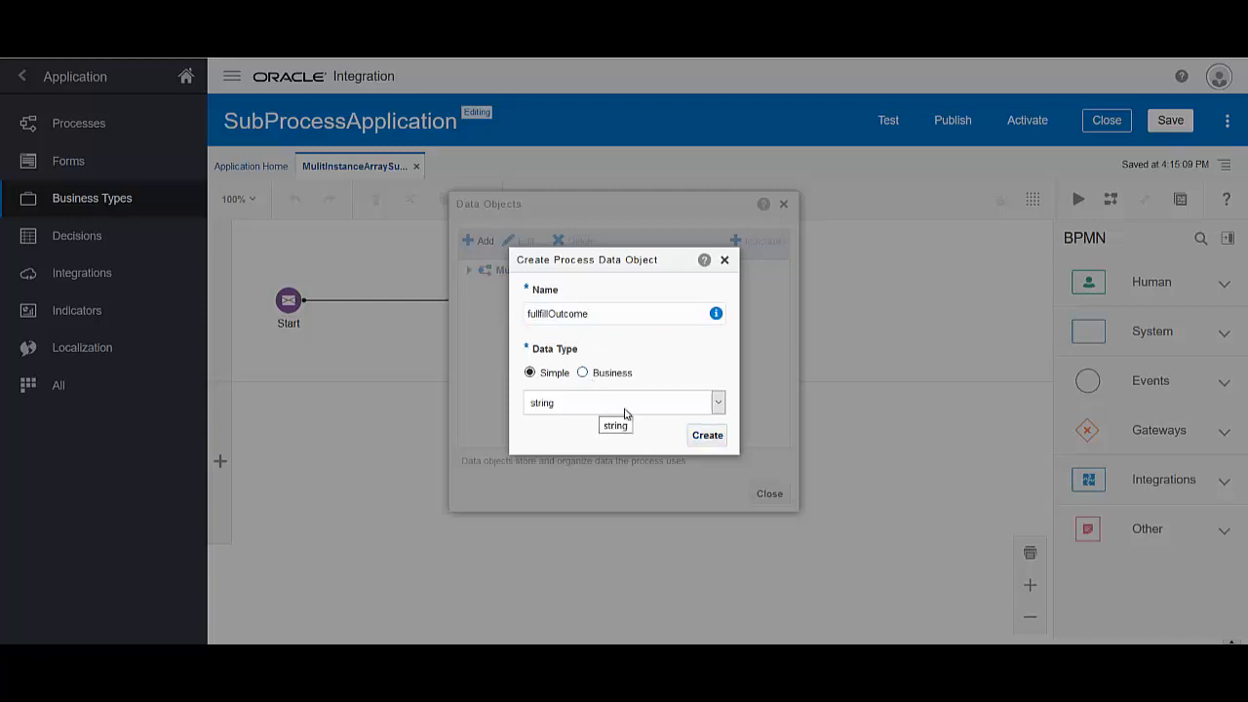
pyautogui.click(702, 436)
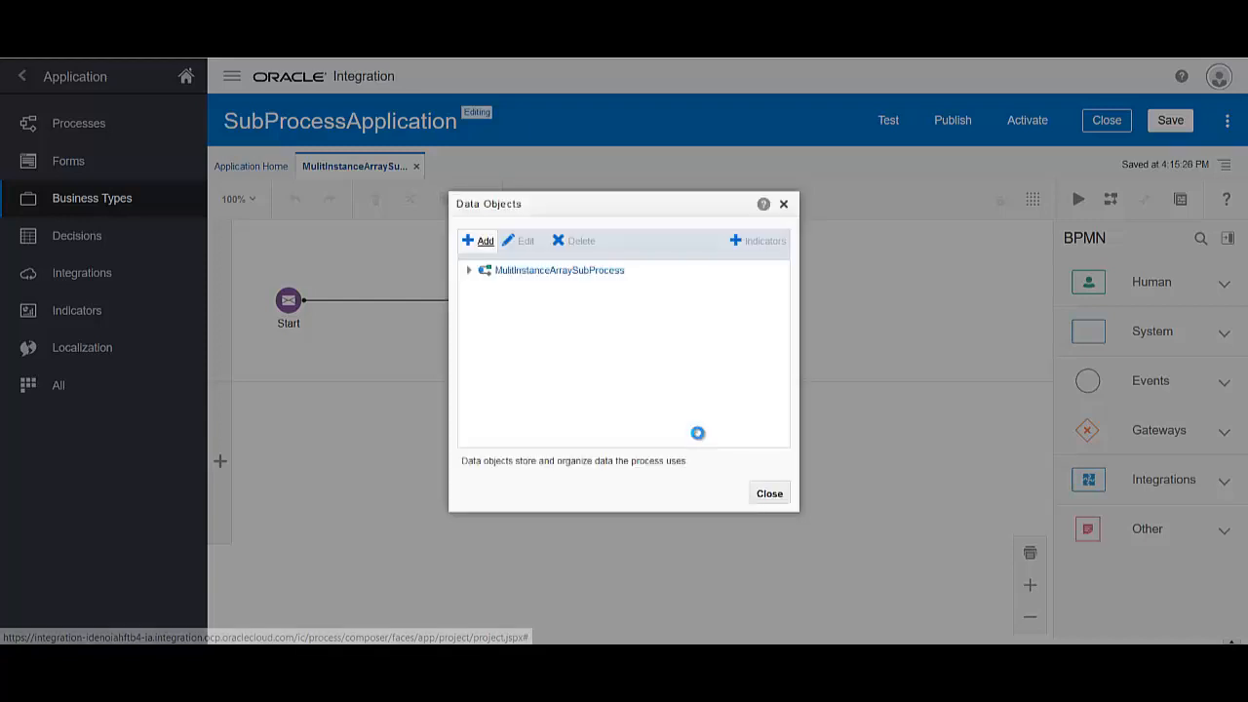
pyautogui.click(468, 271)
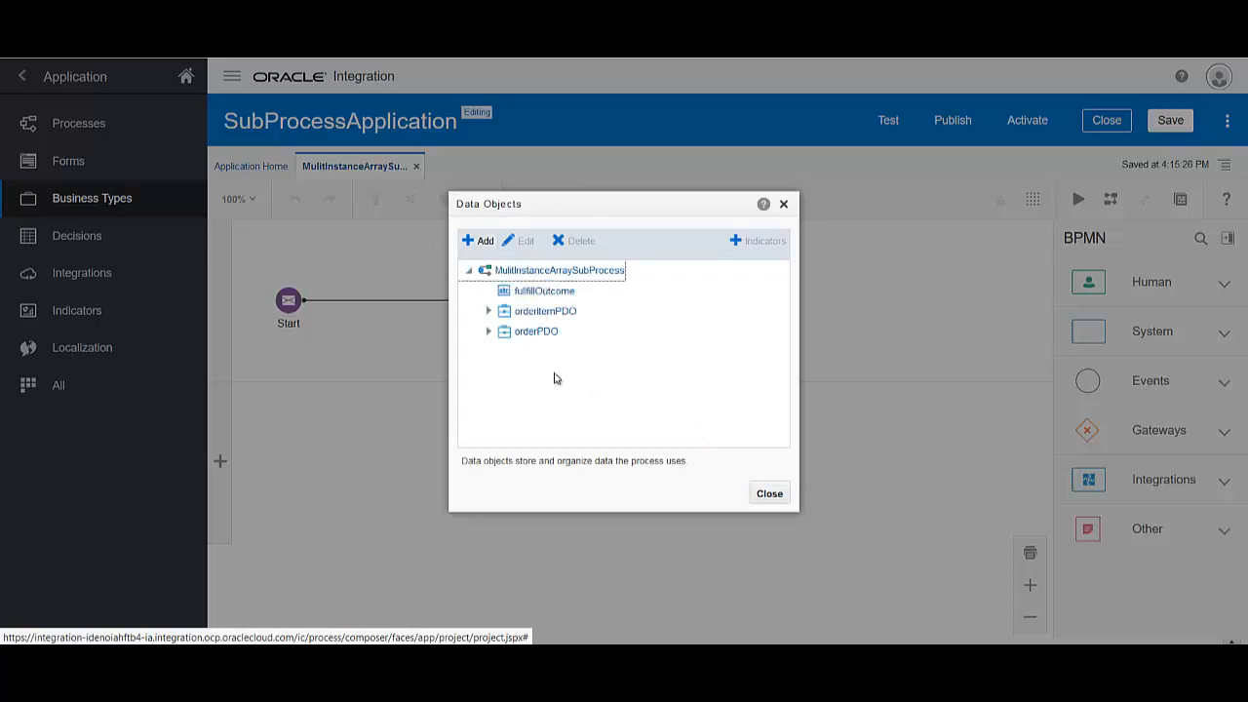
pyautogui.click(757, 499)
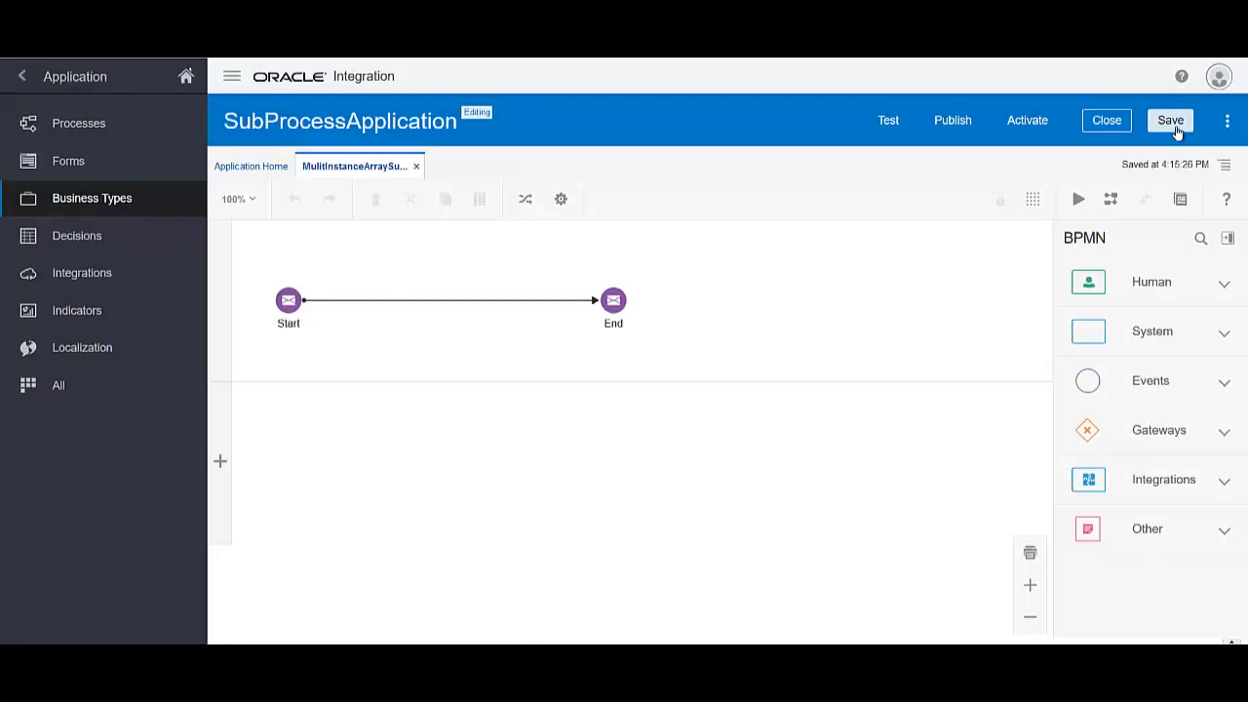
pyautogui.click(1177, 127)
# Change the End event from a message end to a plain end event and save
pyautogui.click(613, 302)
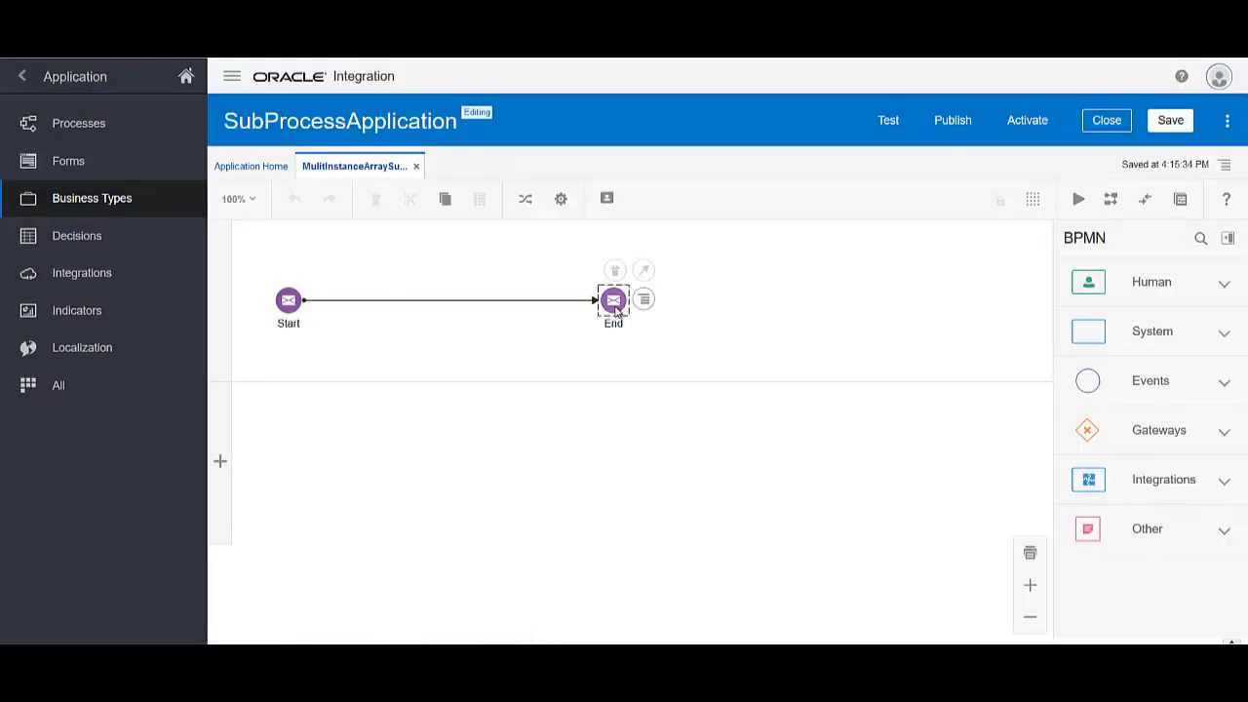
pyautogui.click(607, 199)
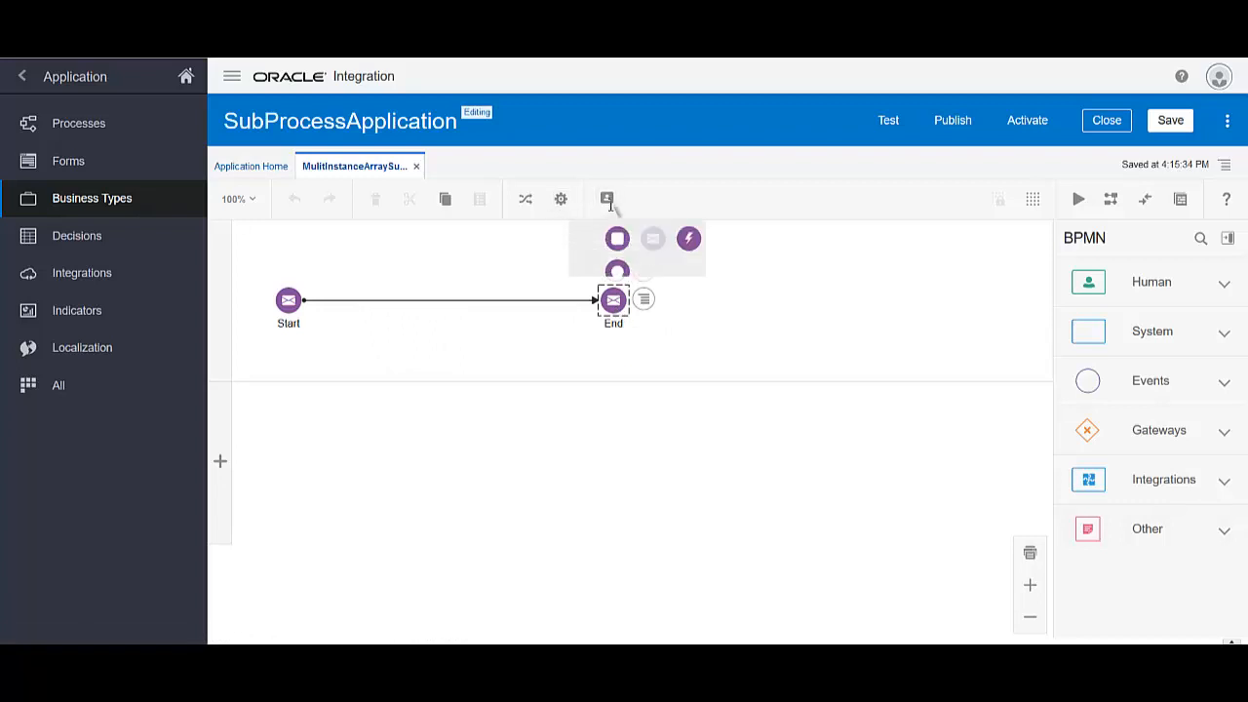
pyautogui.click(614, 240)
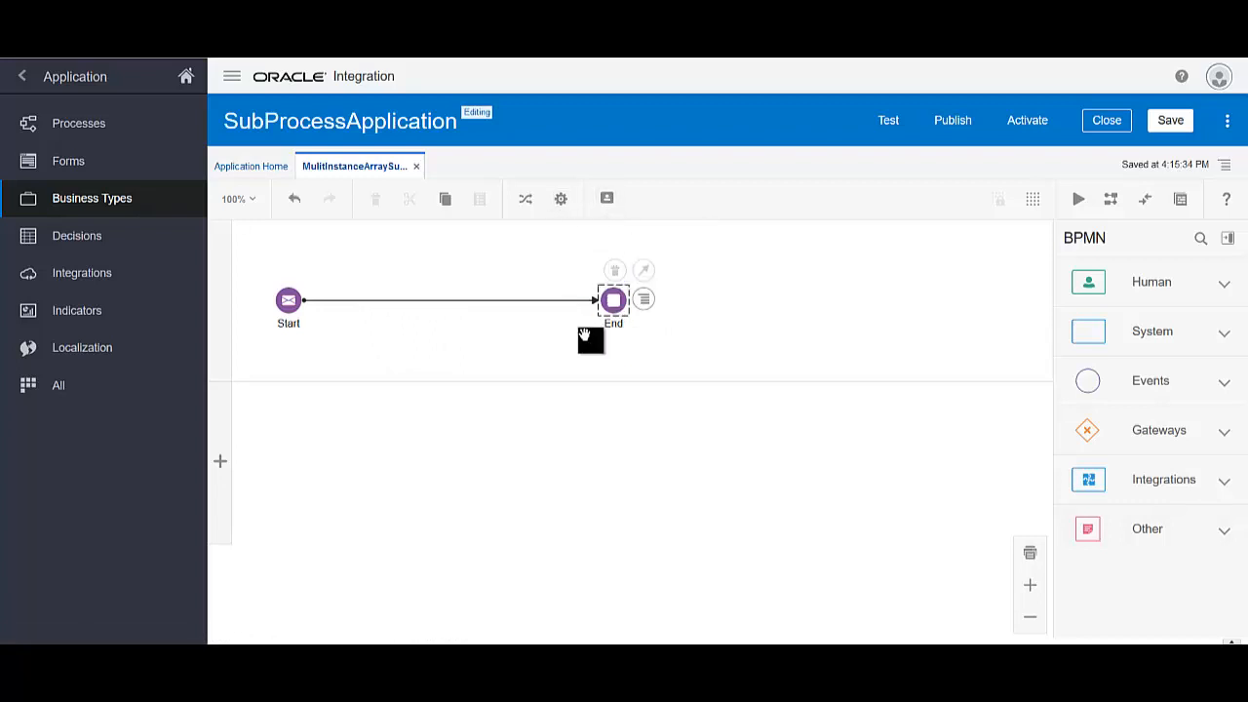
pyautogui.click(1171, 121)
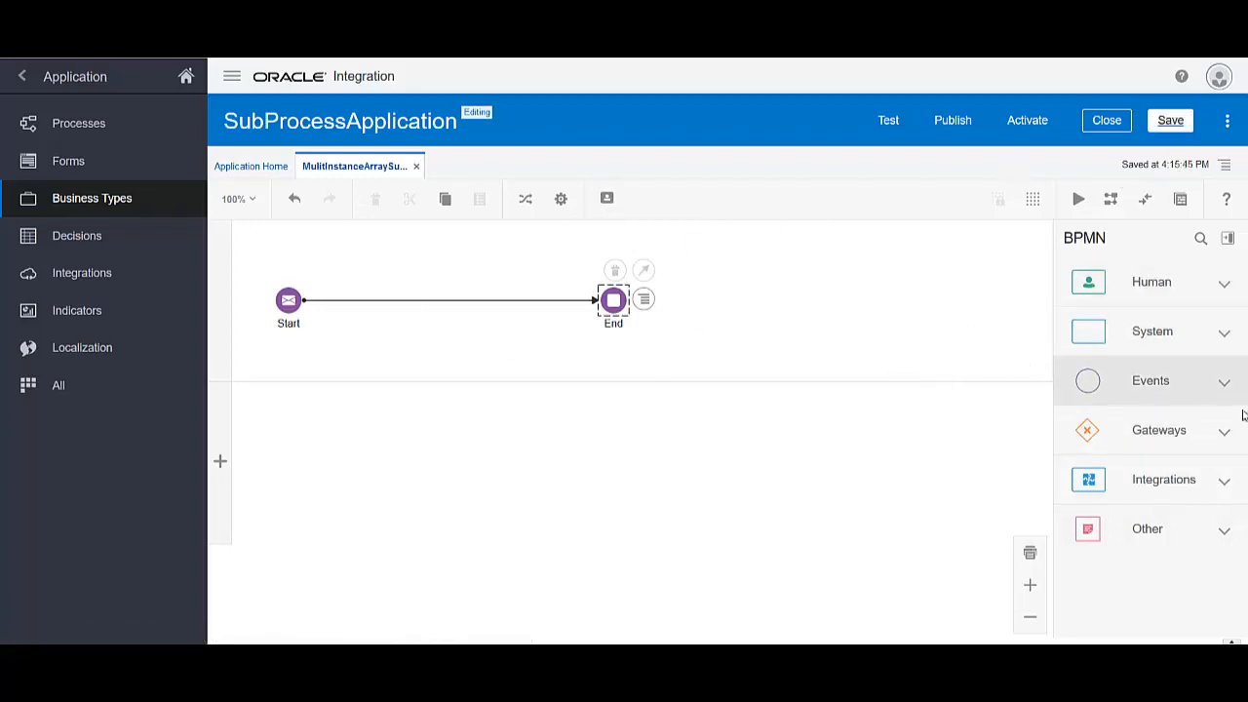
pyautogui.click(289, 310)
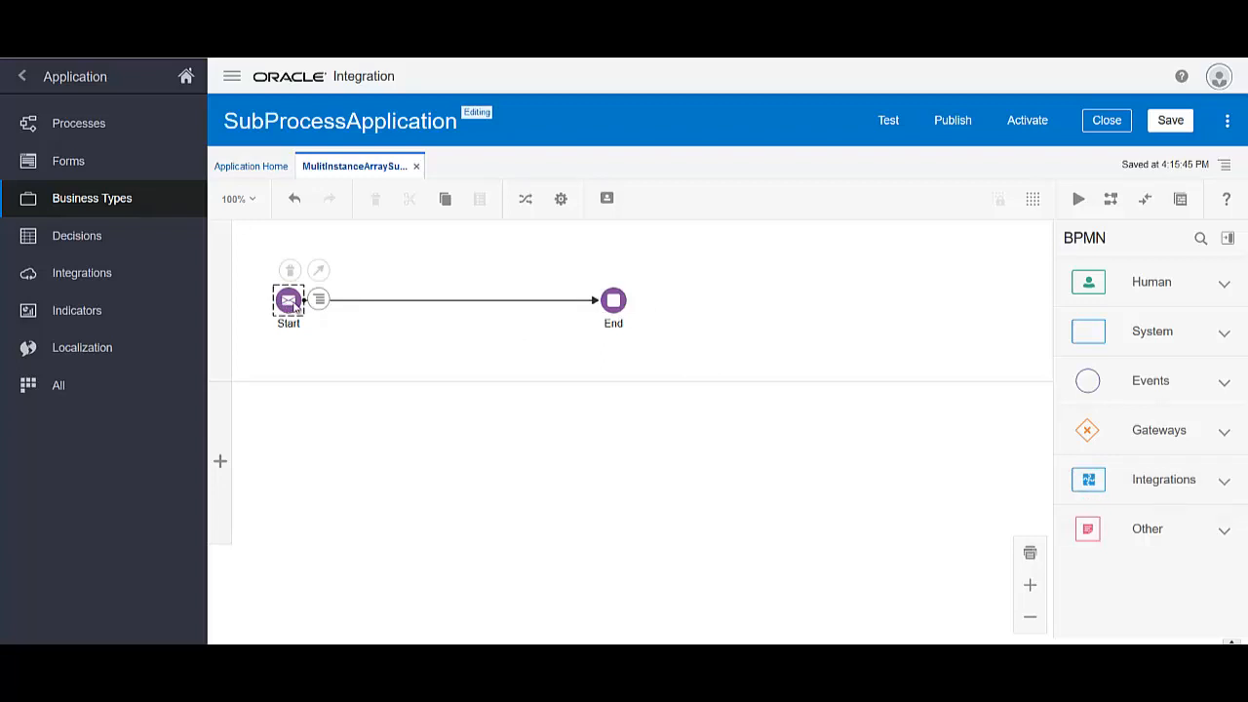
# In the Start event's properties, define its interface with the operation named OrderRequest
pyautogui.click(320, 300)
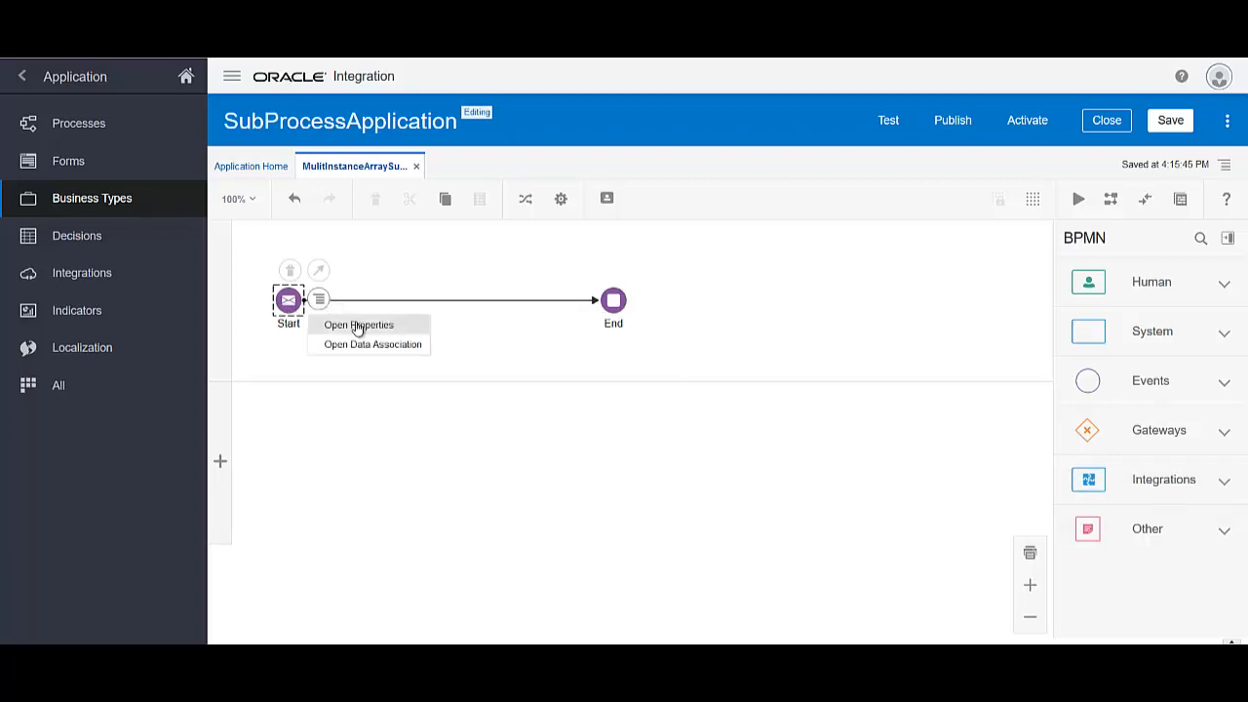
pyautogui.click(358, 325)
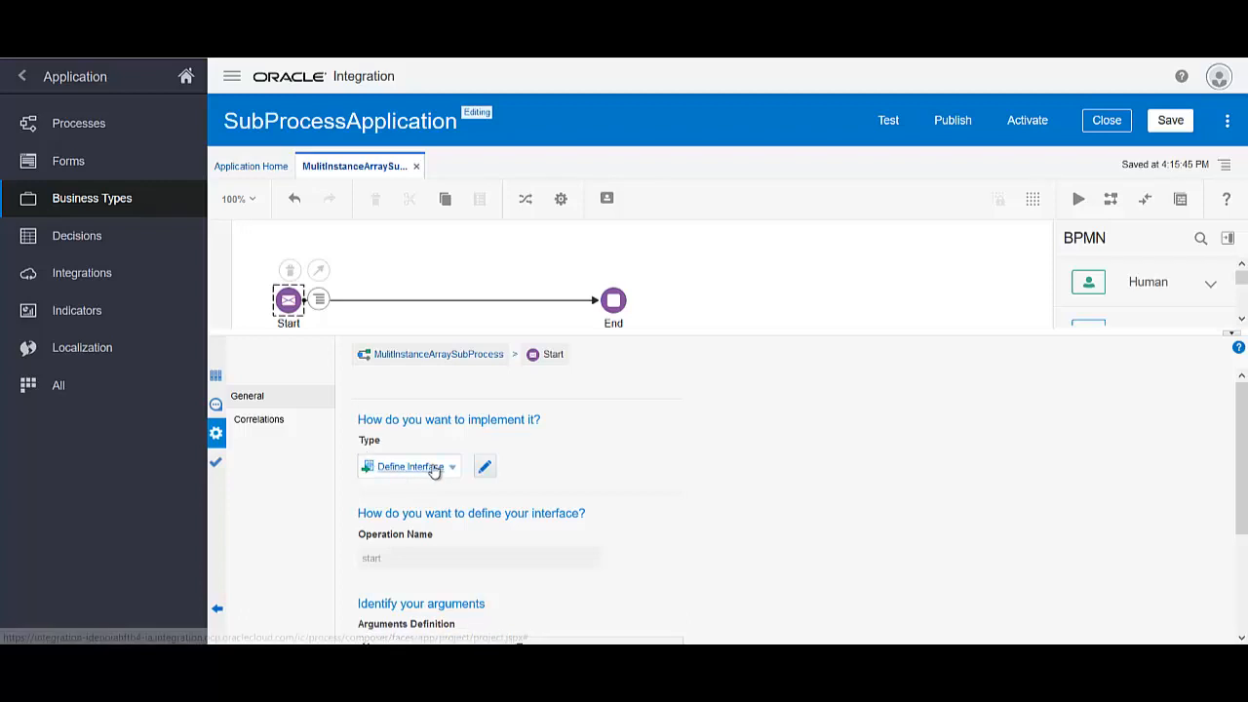
pyautogui.click(434, 468)
pyautogui.click(434, 468)
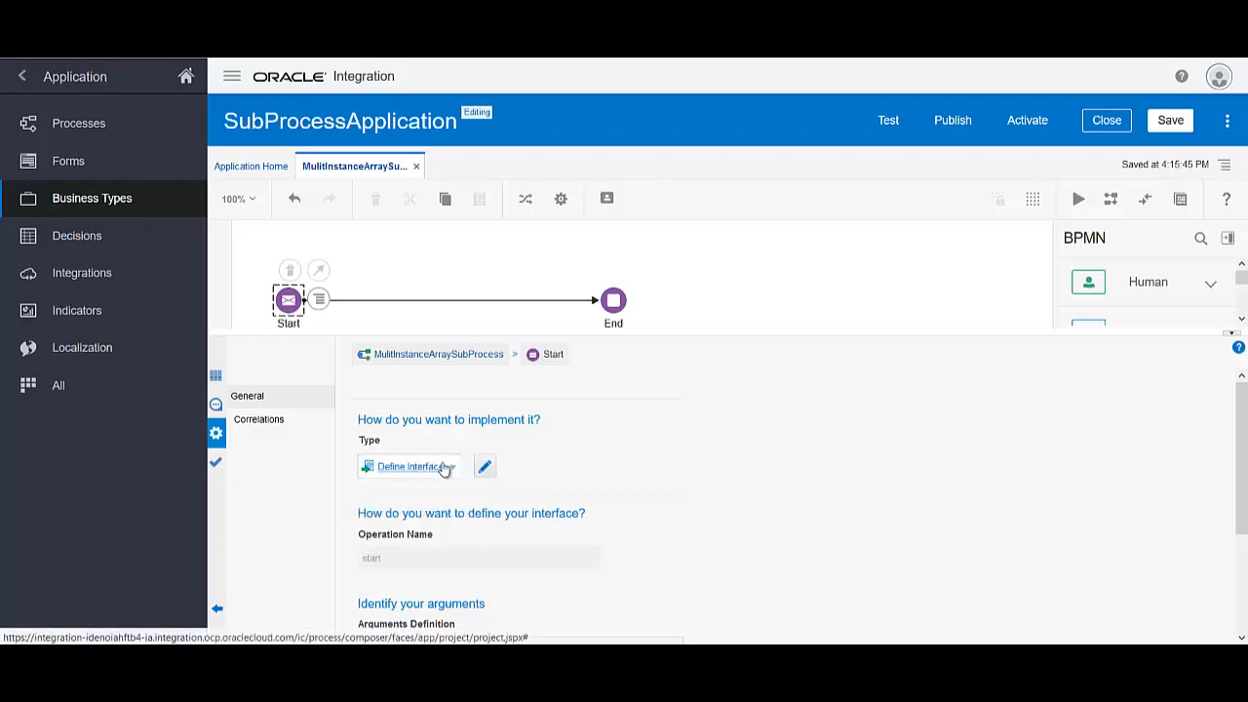
pyautogui.click(486, 467)
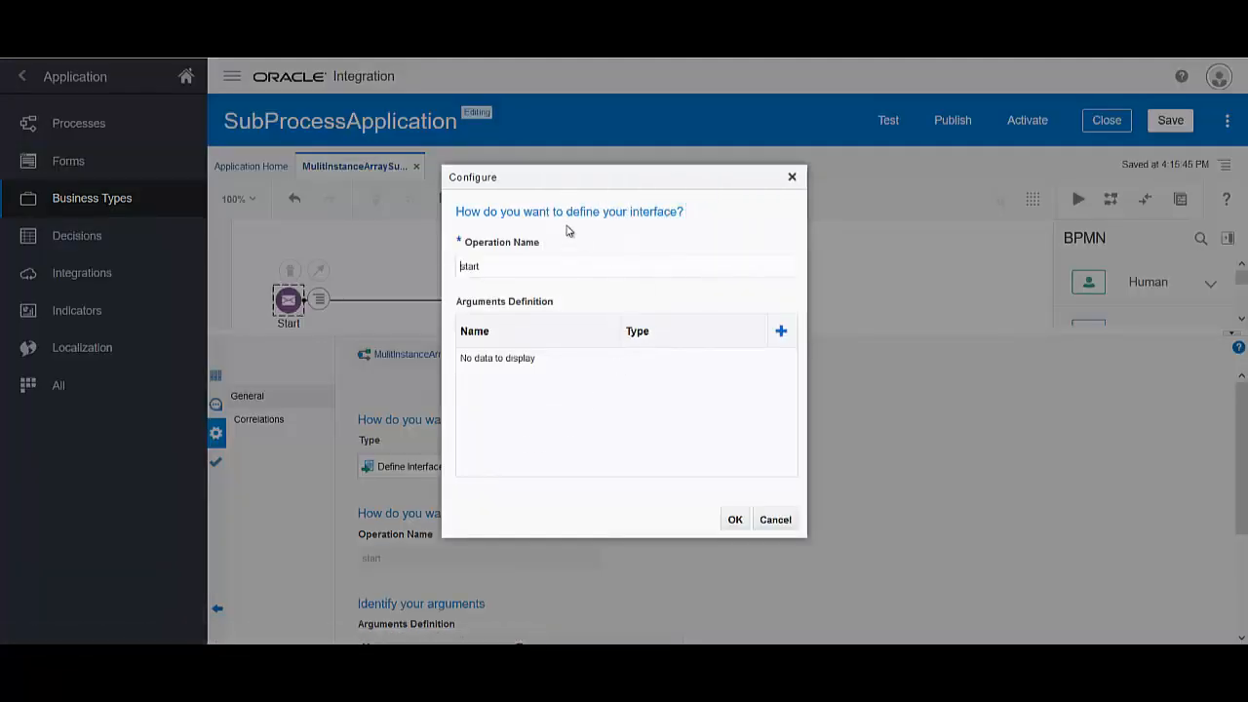
pyautogui.doubleClick(547, 271)
pyautogui.write('Orace')
pyautogui.press('BackSpace')
pyautogui.press('BackSpace')
pyautogui.press('BackSpace')
pyautogui.press('BackSpace')
pyautogui.press('BackSpace')
pyautogui.write('Ord')
# Add interface argument IpArg of type Data.OrderTypeBO and confirm the definition
pyautogui.click(781, 333)
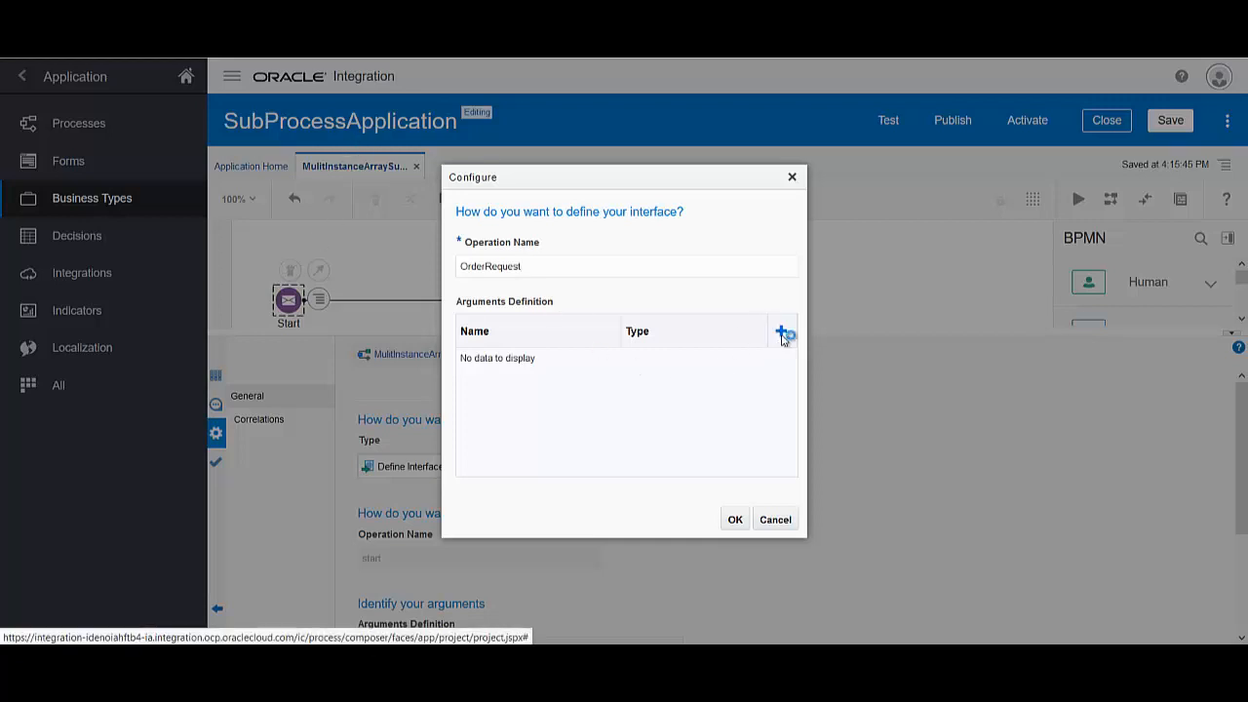
pyautogui.moveTo(565, 363); pyautogui.dragTo(313, 361)
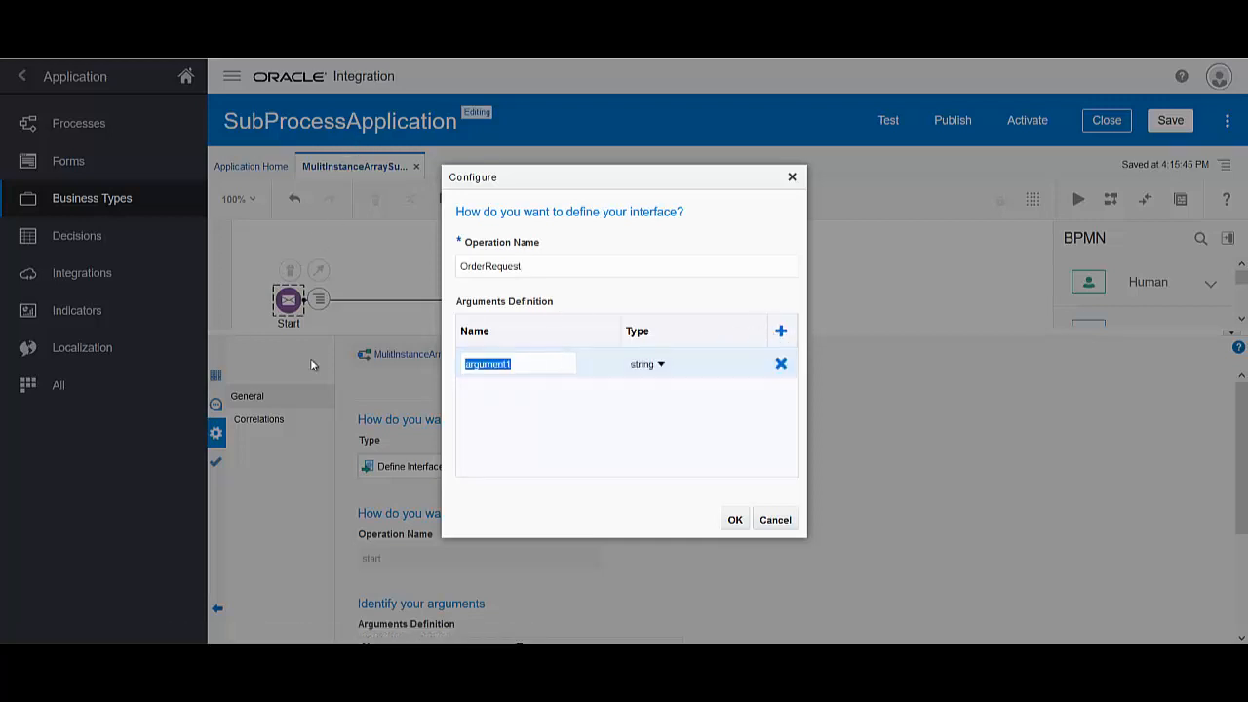
pyautogui.write('Ip')
pyautogui.press('BackSpace')
pyautogui.write('pArg')
pyautogui.click(663, 365)
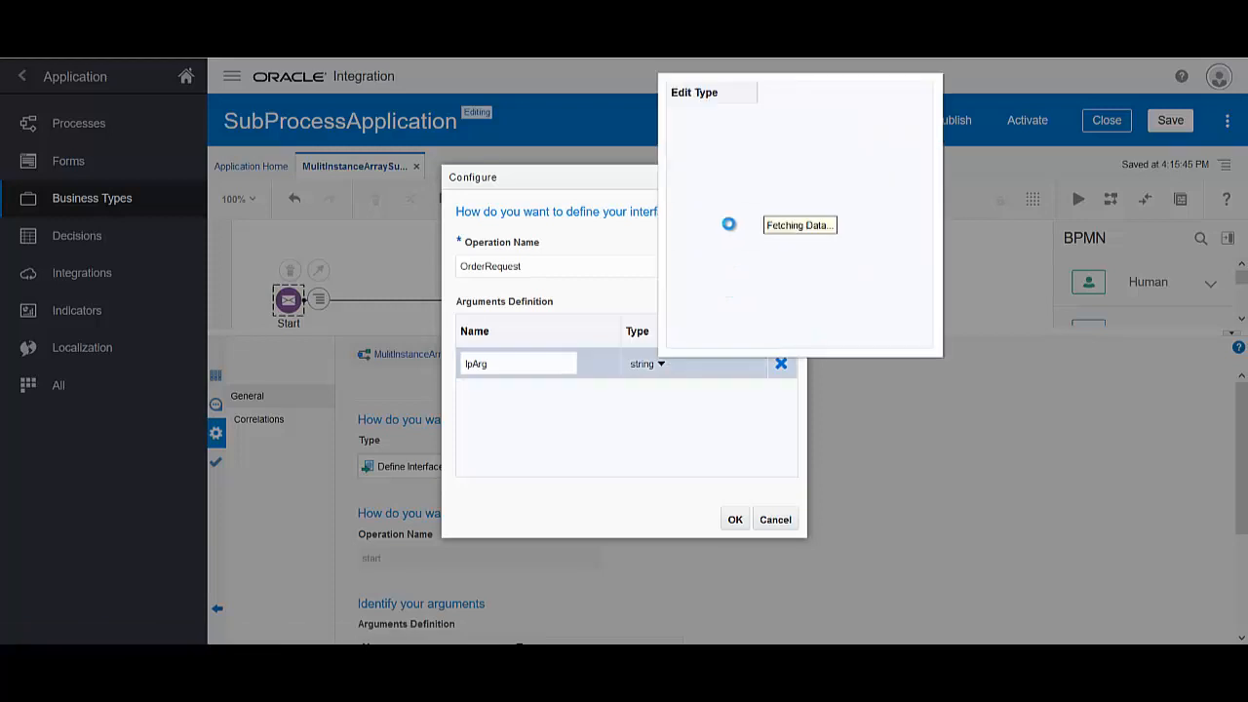
pyautogui.click(682, 114)
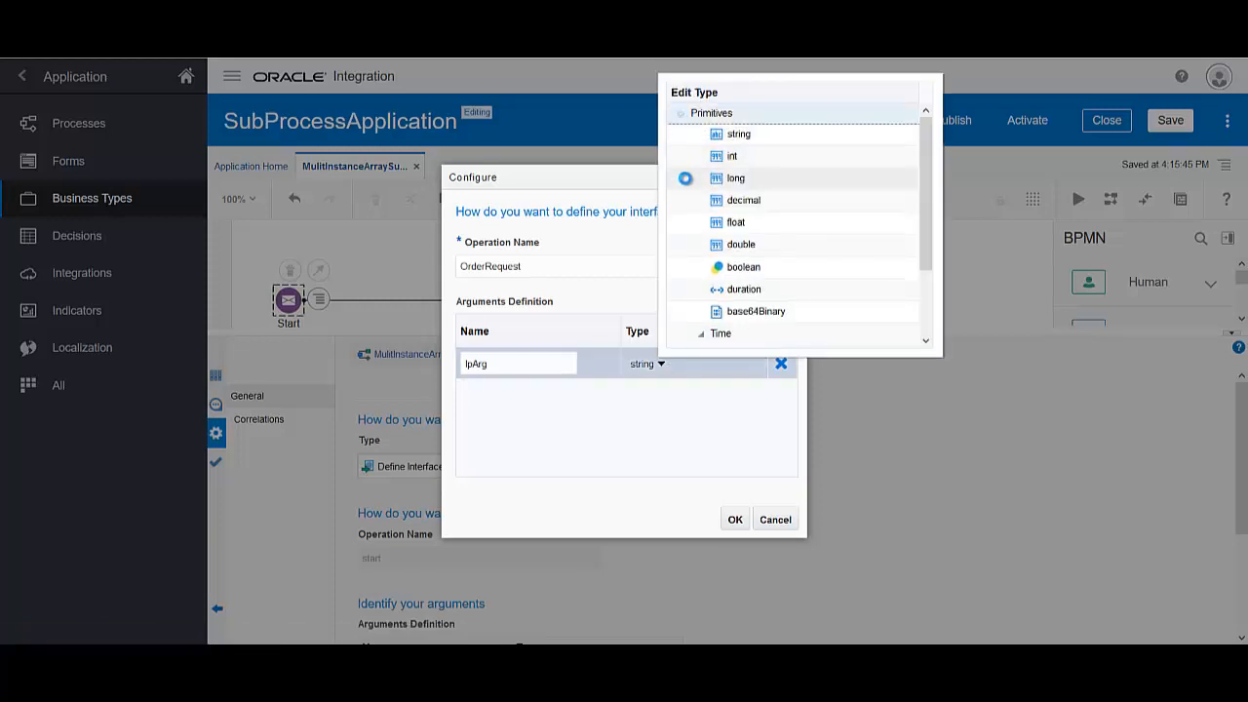
pyautogui.click(682, 137)
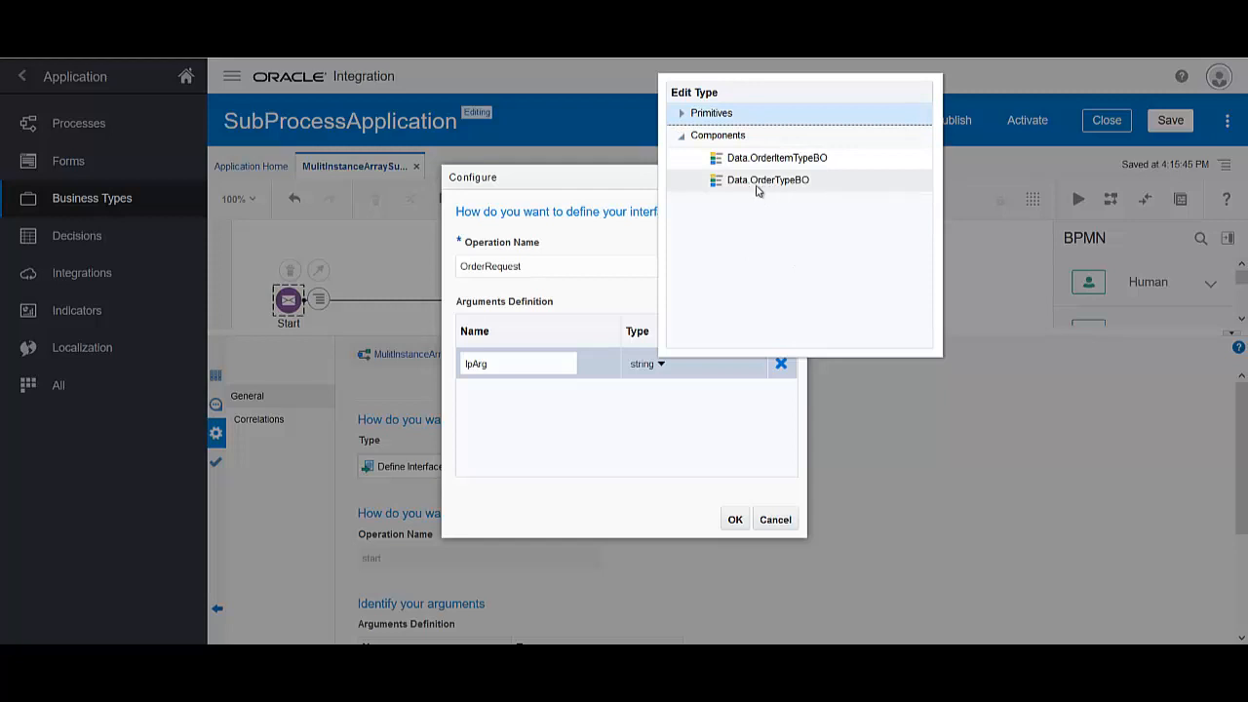
pyautogui.click(770, 181)
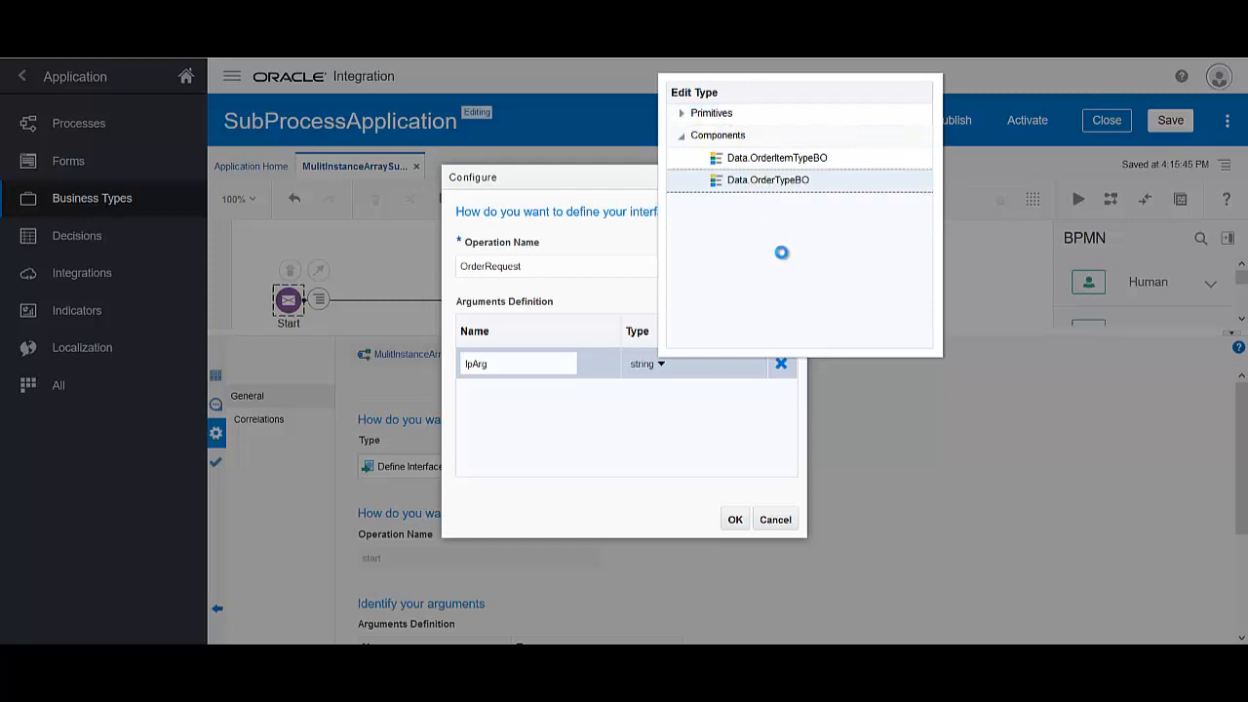
pyautogui.click(735, 522)
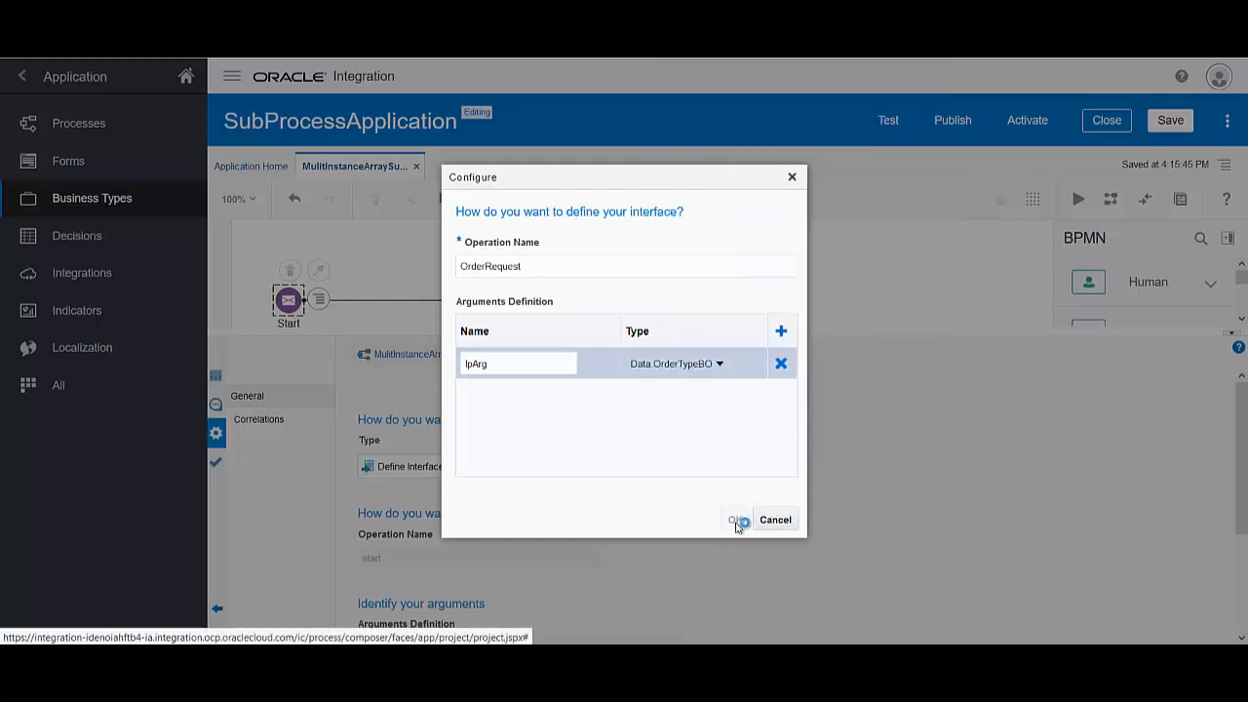
pyautogui.scroll(-3, 659, 496)
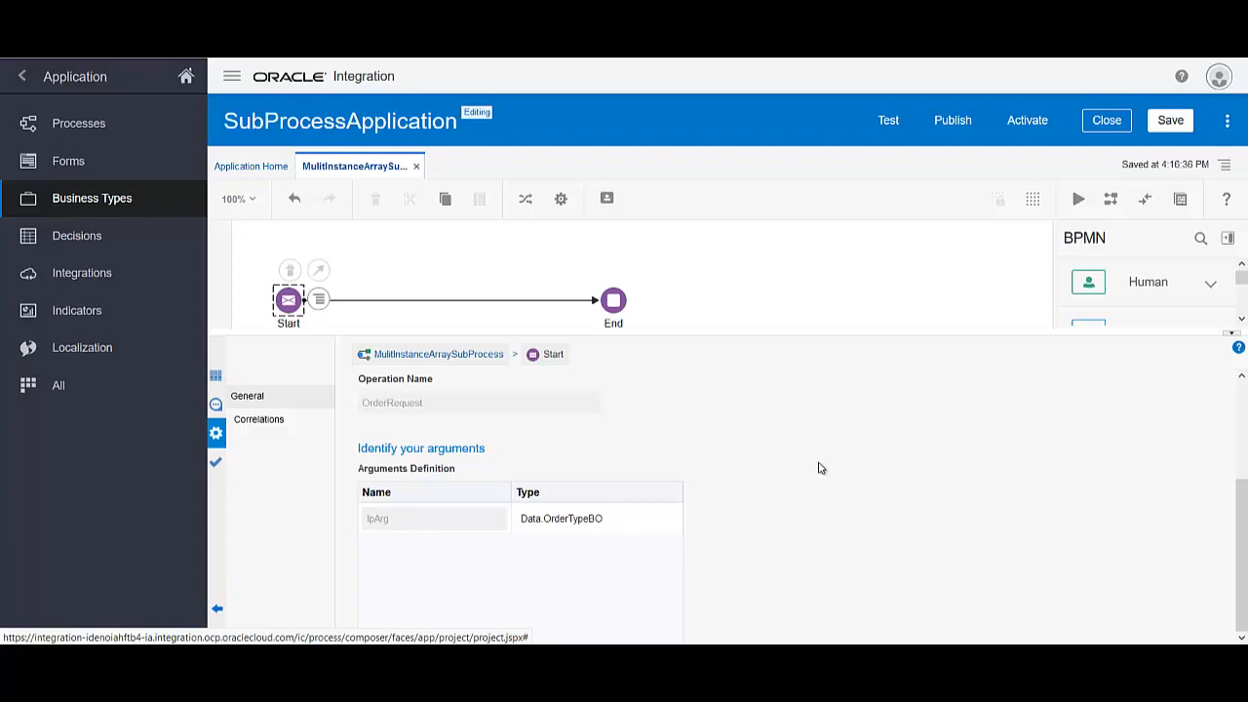
pyautogui.scroll(3, 819, 468)
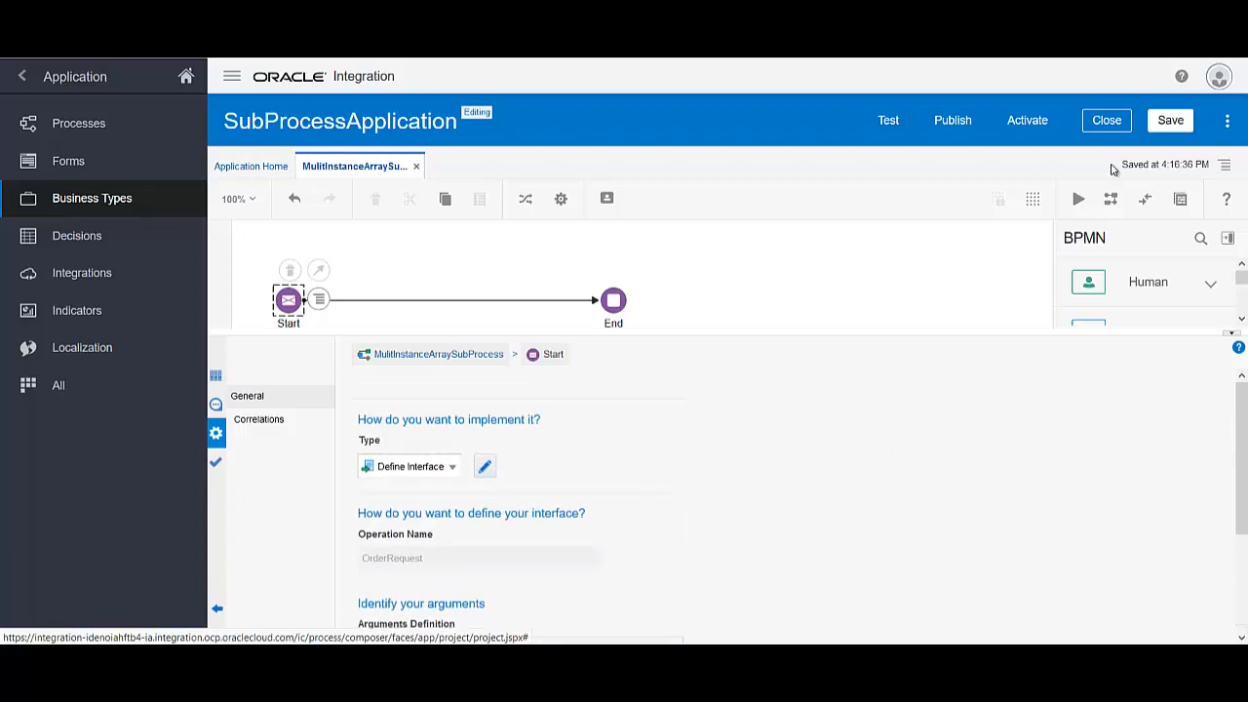
# Place a System Sub-Process on the Start–End flow and name it Multi Instance Subprocess
pyautogui.click(1235, 338)
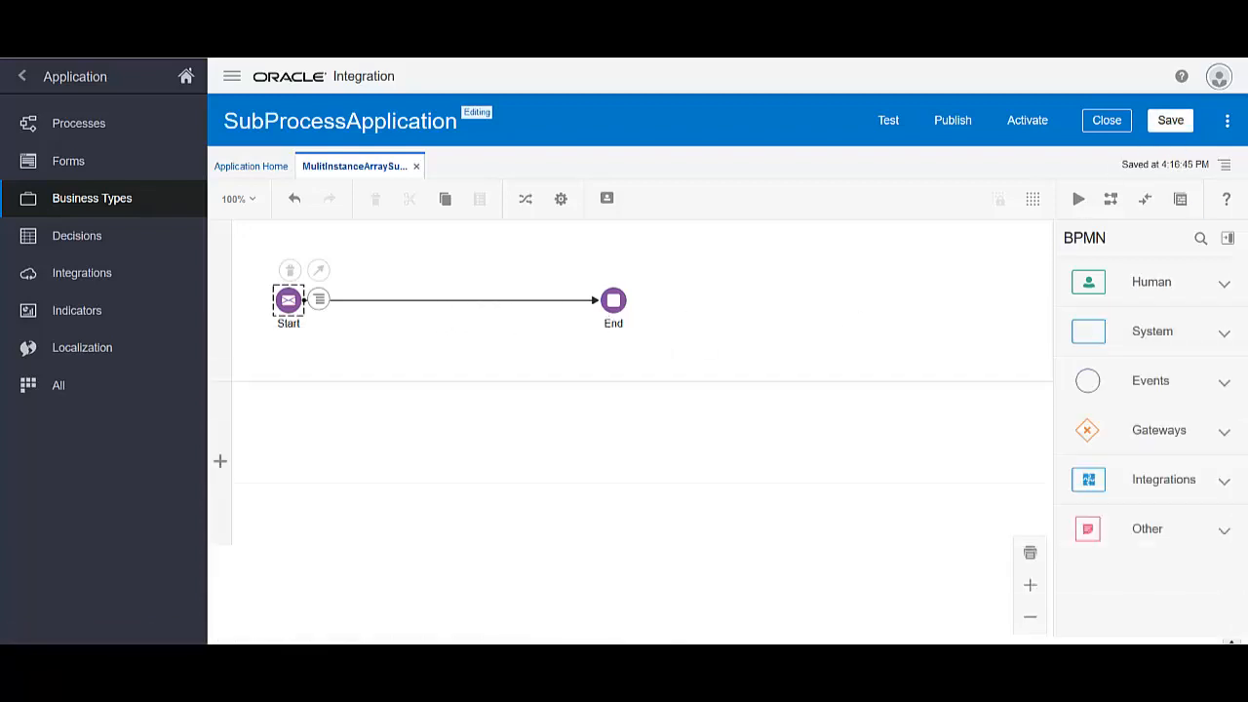
pyautogui.click(1225, 341)
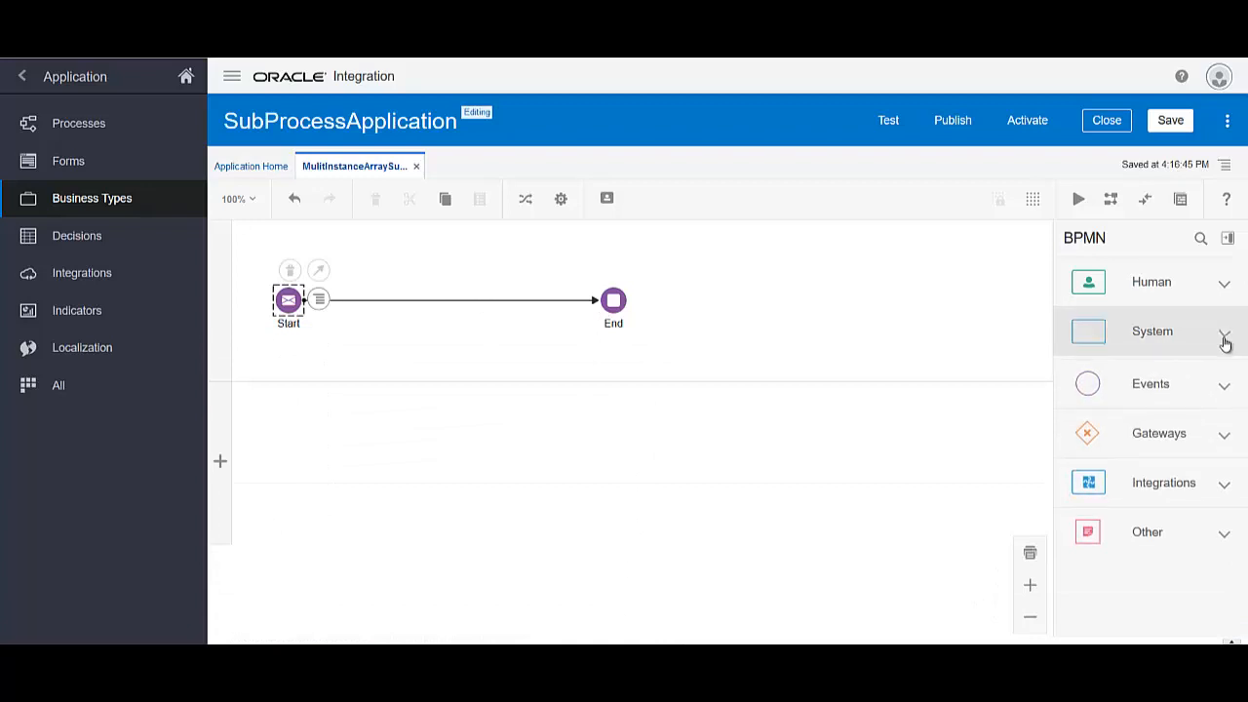
pyautogui.scroll(-5, 1180, 439)
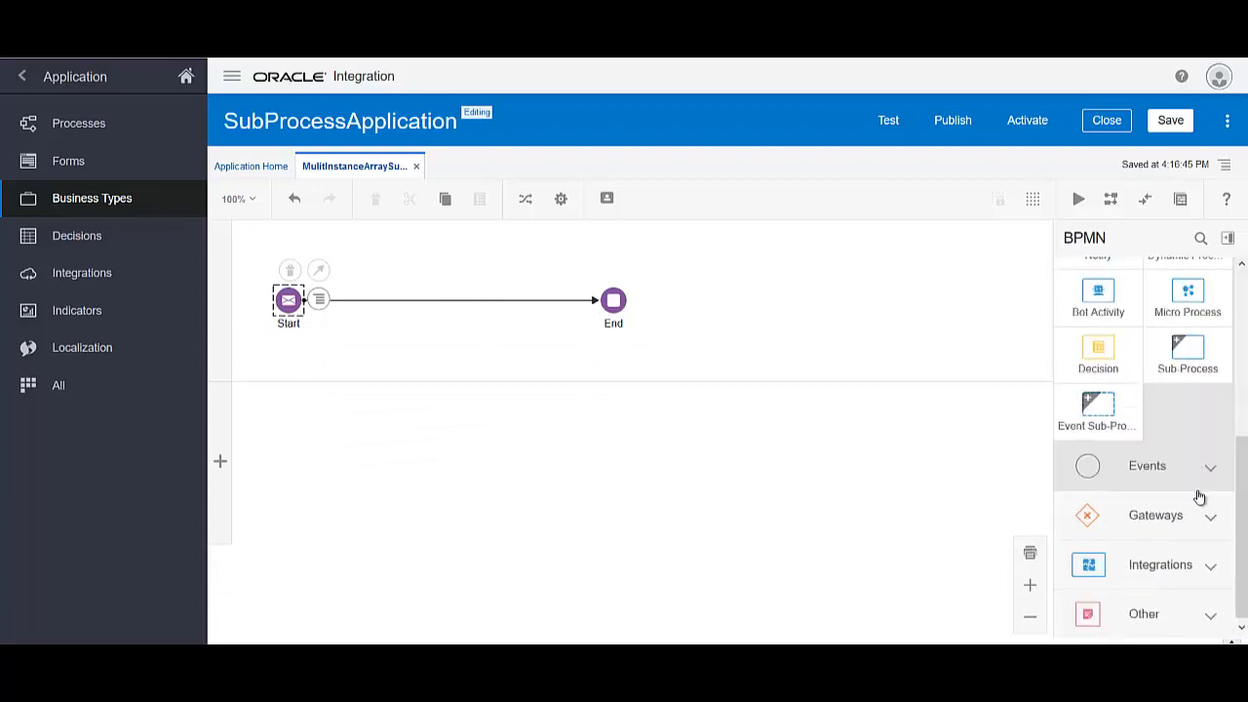
pyautogui.moveTo(1192, 357); pyautogui.dragTo(451, 322)
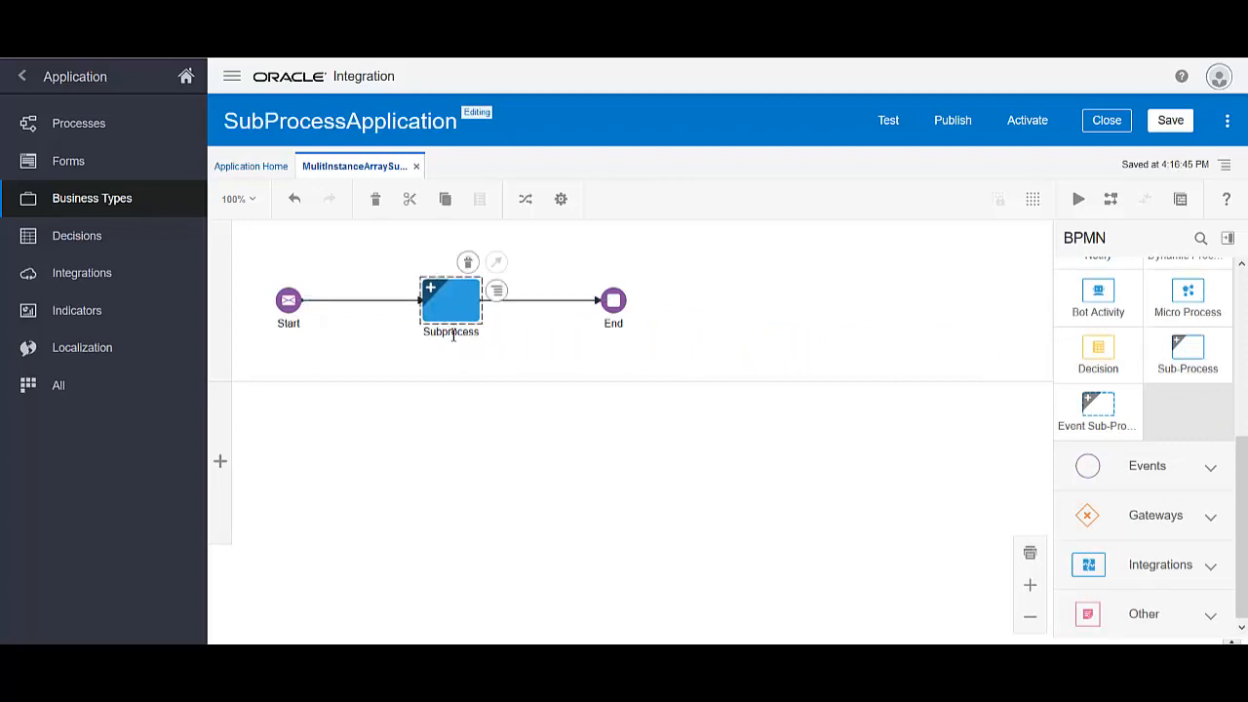
pyautogui.doubleClick(453, 336)
pyautogui.press('Home')
pyautogui.write('Multi Instance')
pyautogui.click(568, 371)
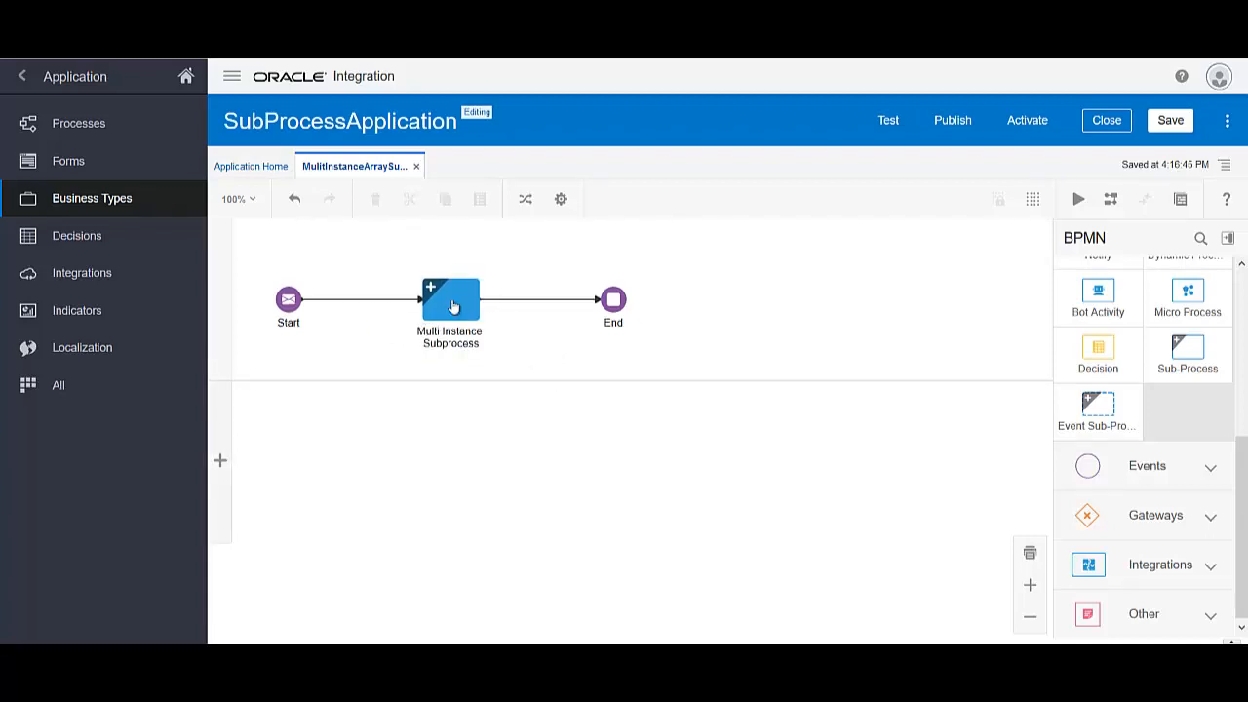
pyautogui.doubleClick(452, 306)
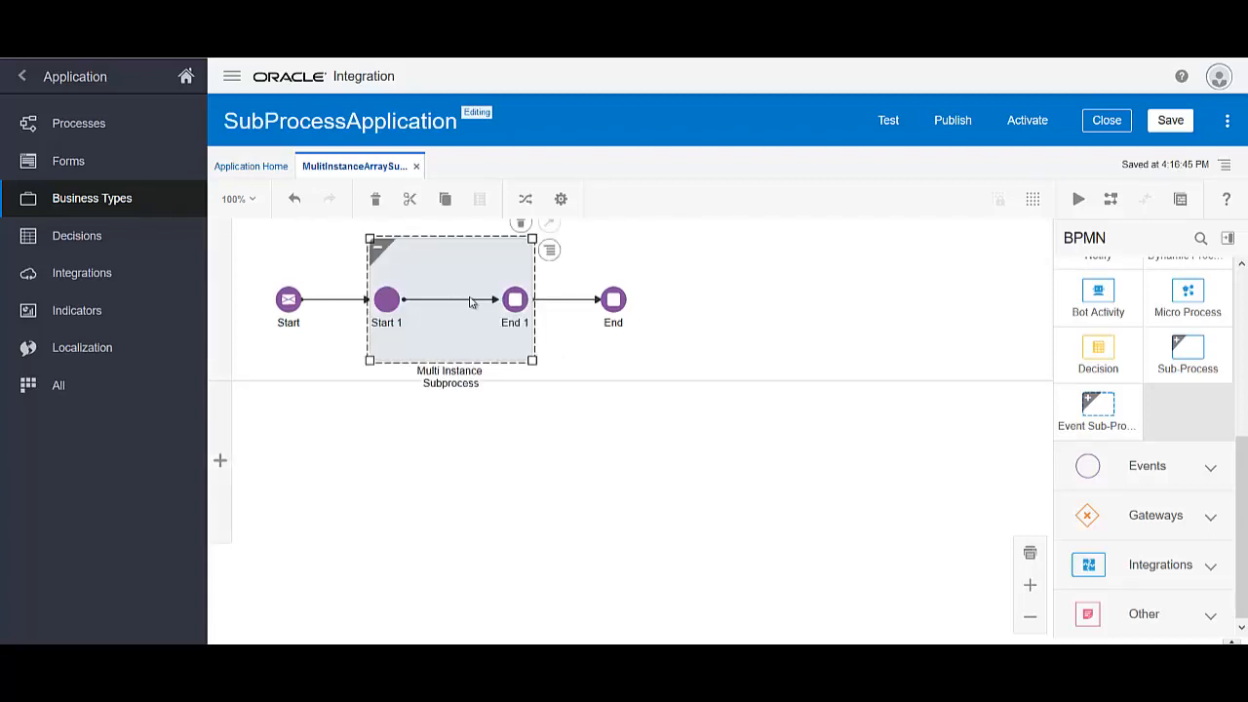
pyautogui.click(381, 245)
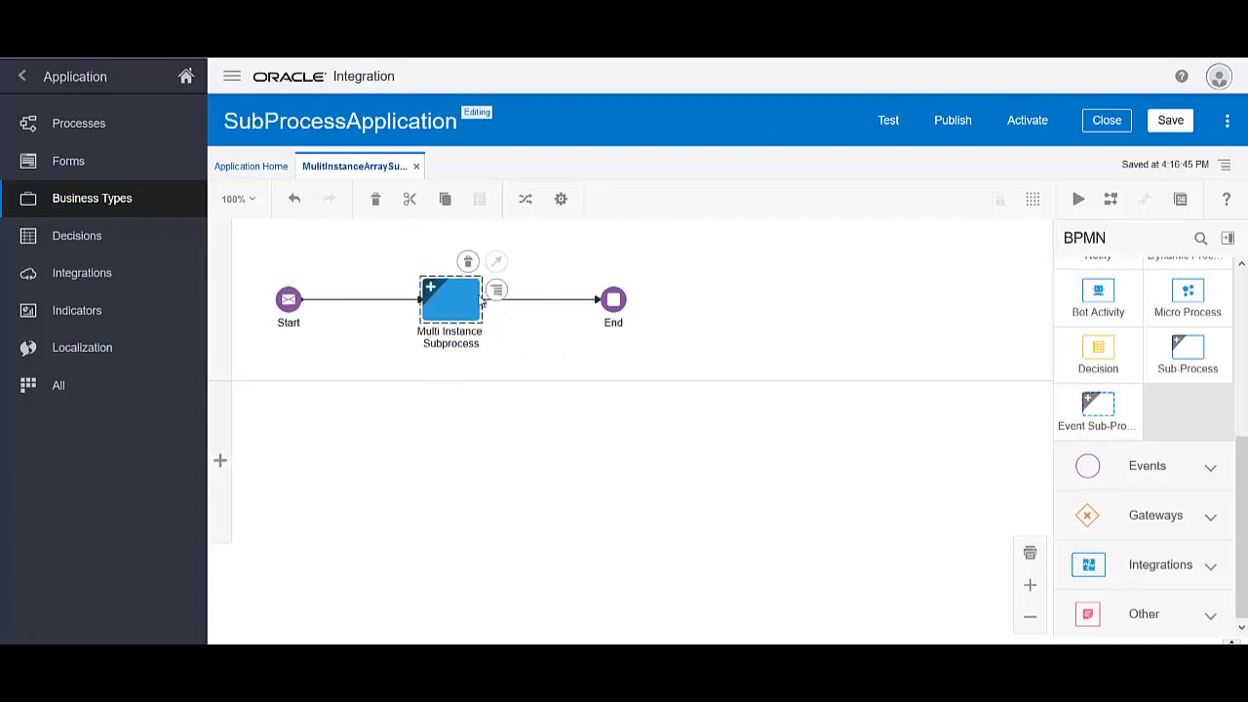
# Set the subprocess to generate multiple instances in parallel from an array, with a terminating condition
pyautogui.click(527, 322)
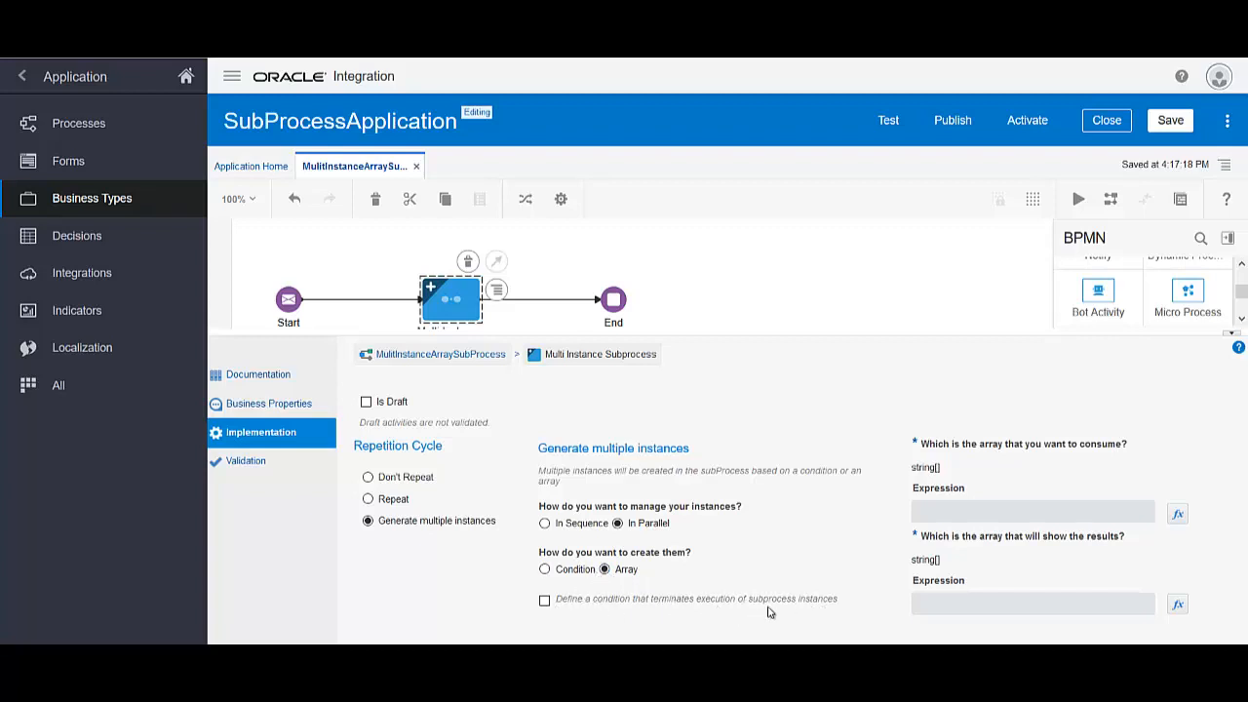
pyautogui.click(544, 601)
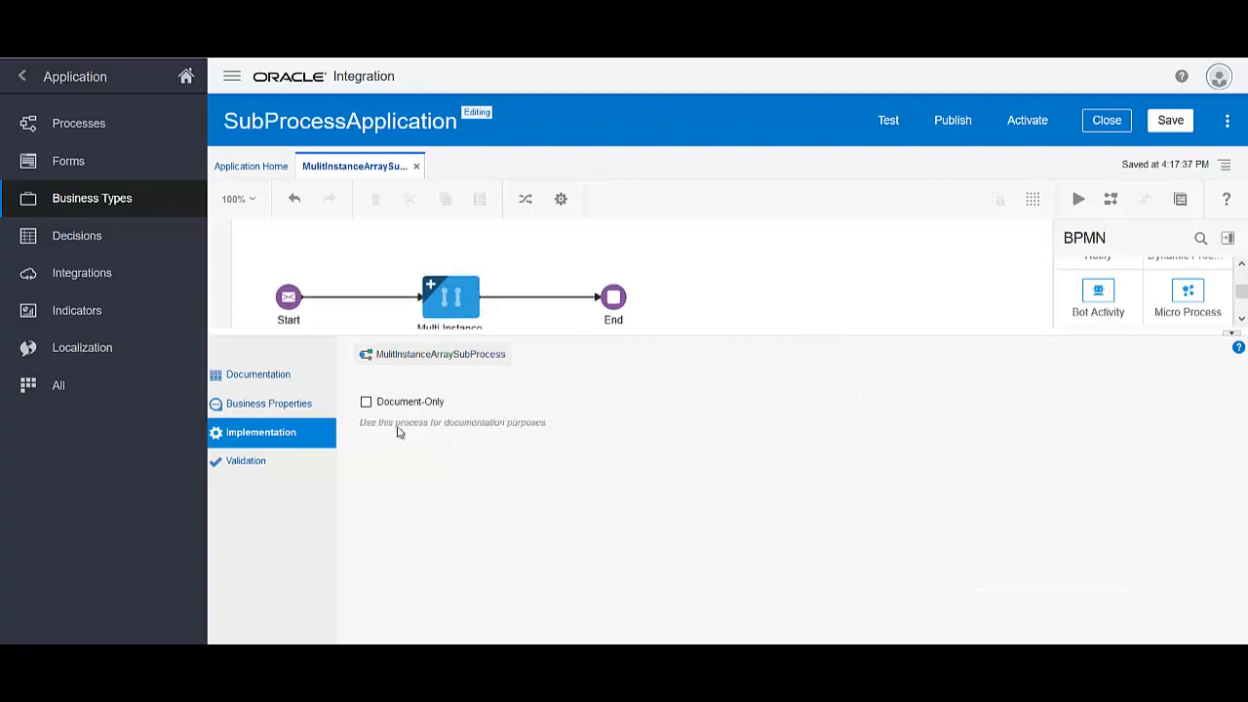
pyautogui.click(276, 403)
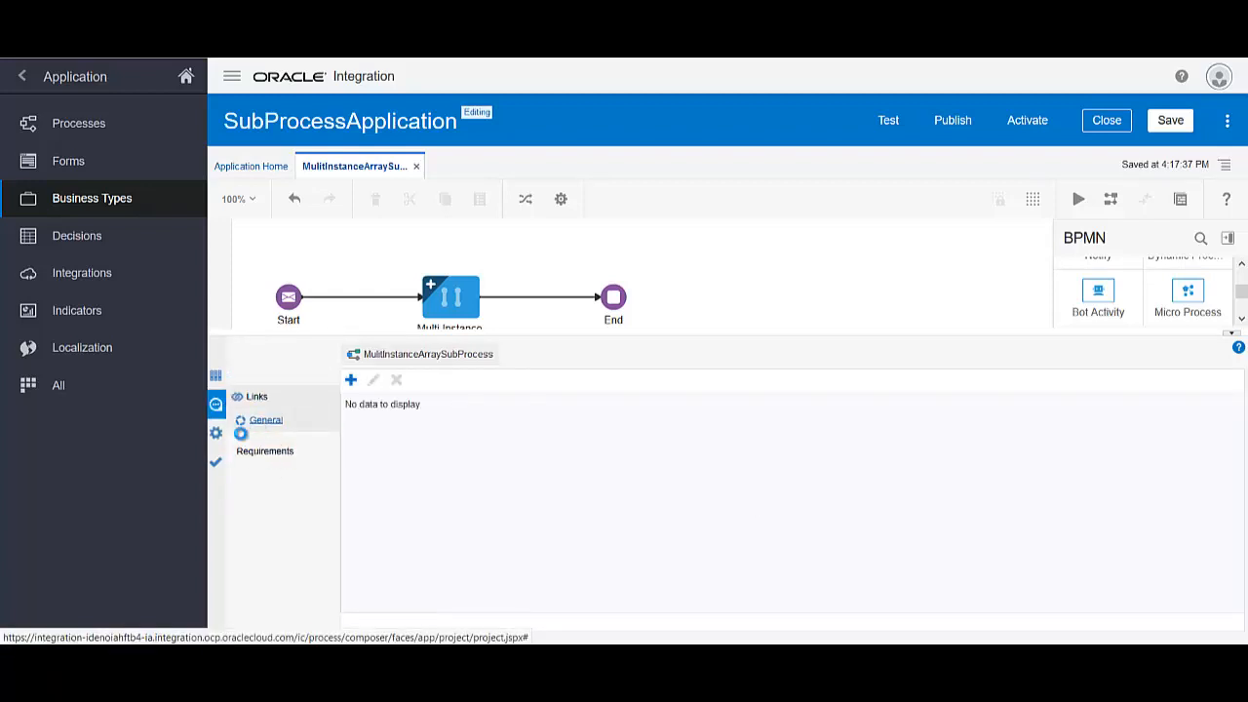
pyautogui.click(217, 434)
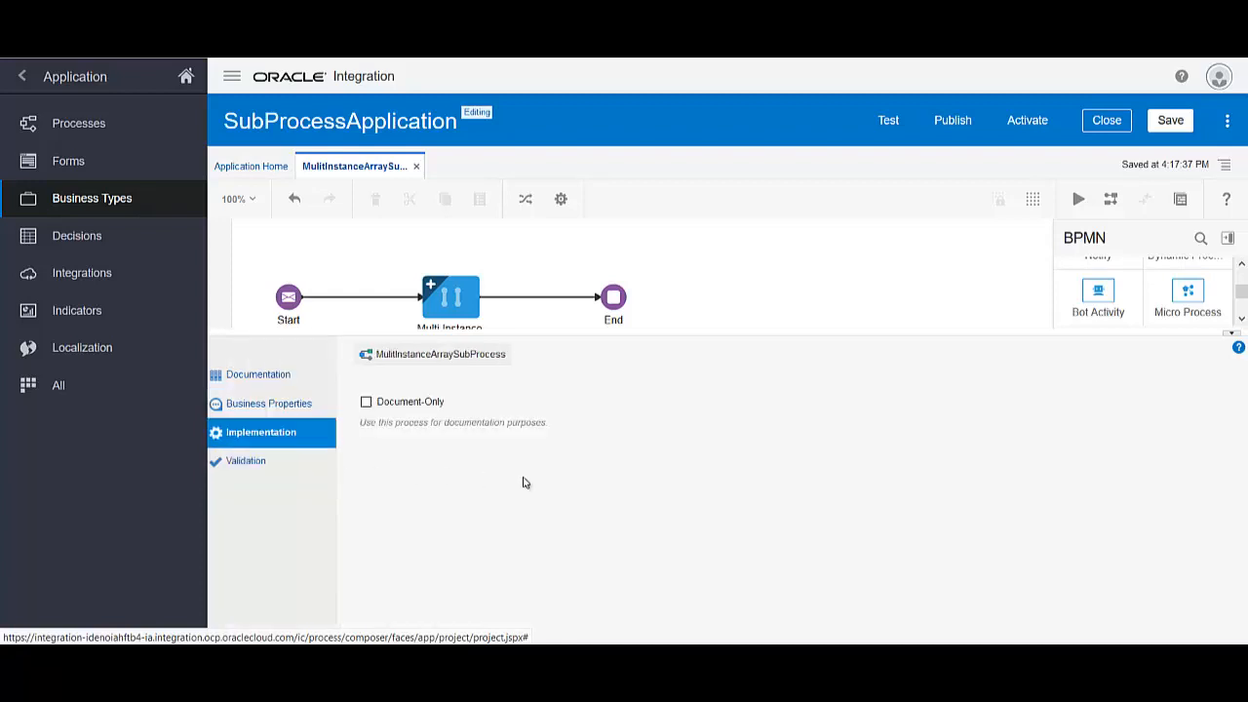
pyautogui.click(448, 297)
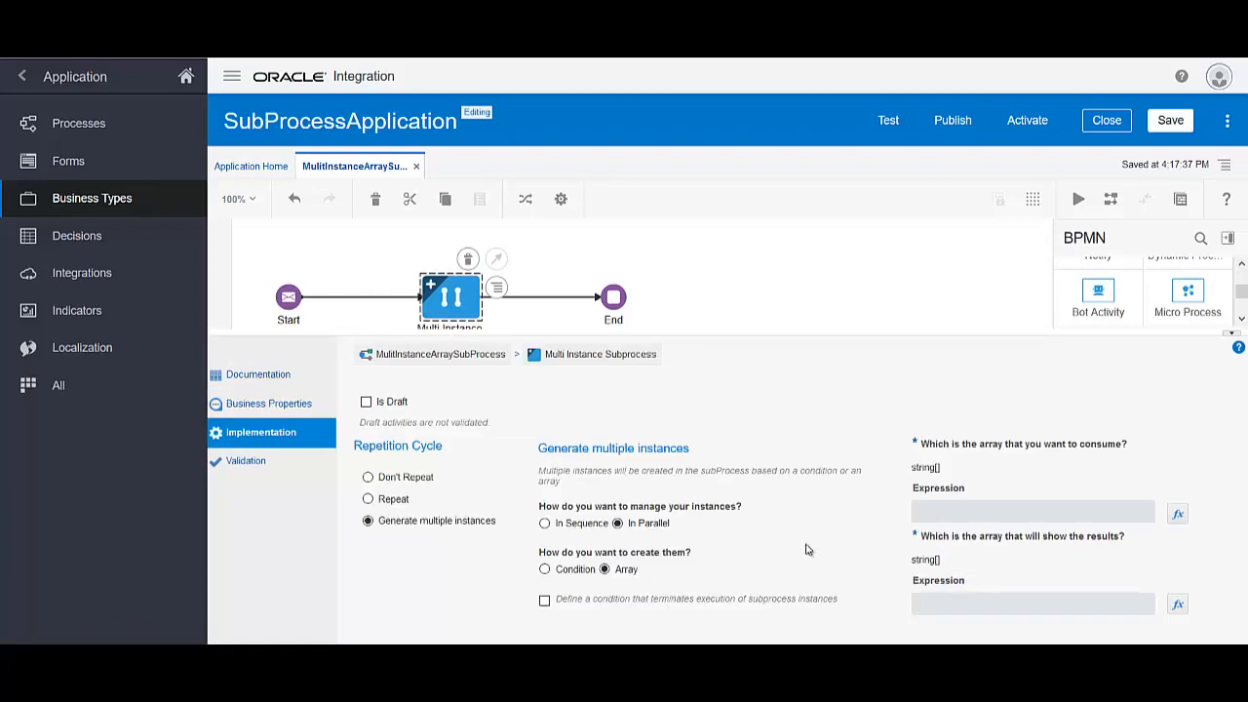
pyautogui.click(544, 600)
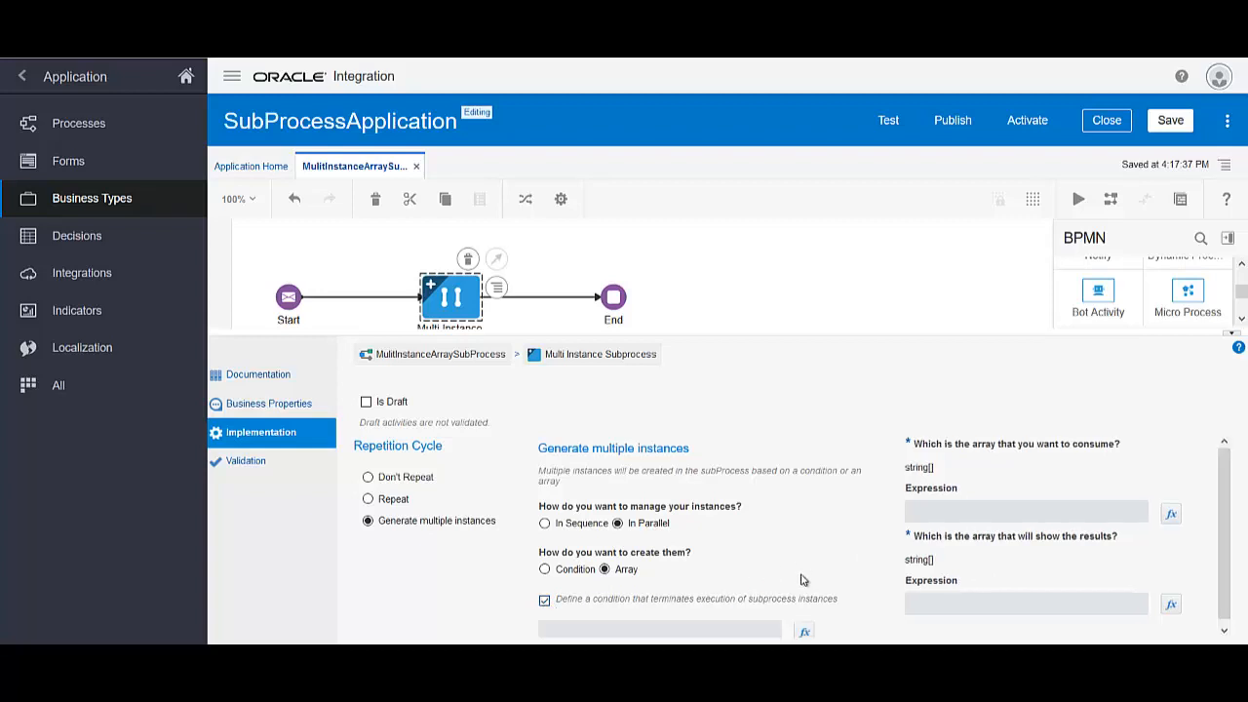
# Build the subprocess terminating condition fullfillOutcome = "REJECT" in the expression editor
pyautogui.click(805, 633)
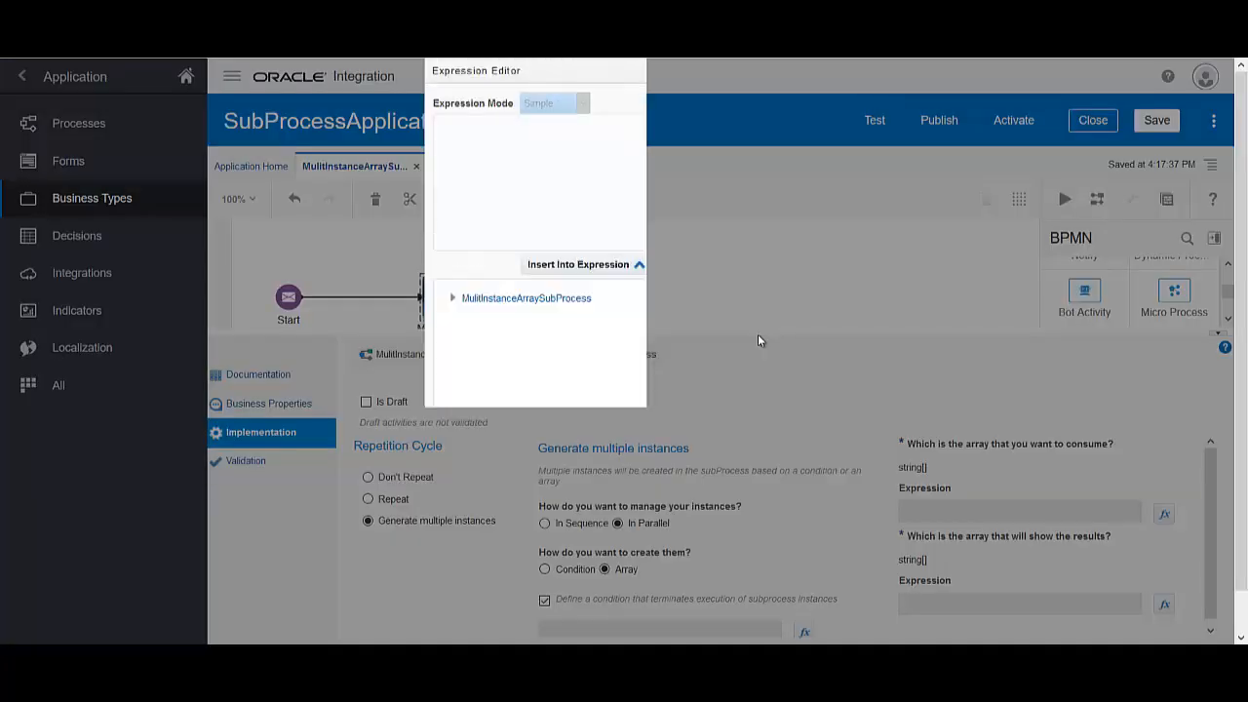
pyautogui.click(452, 299)
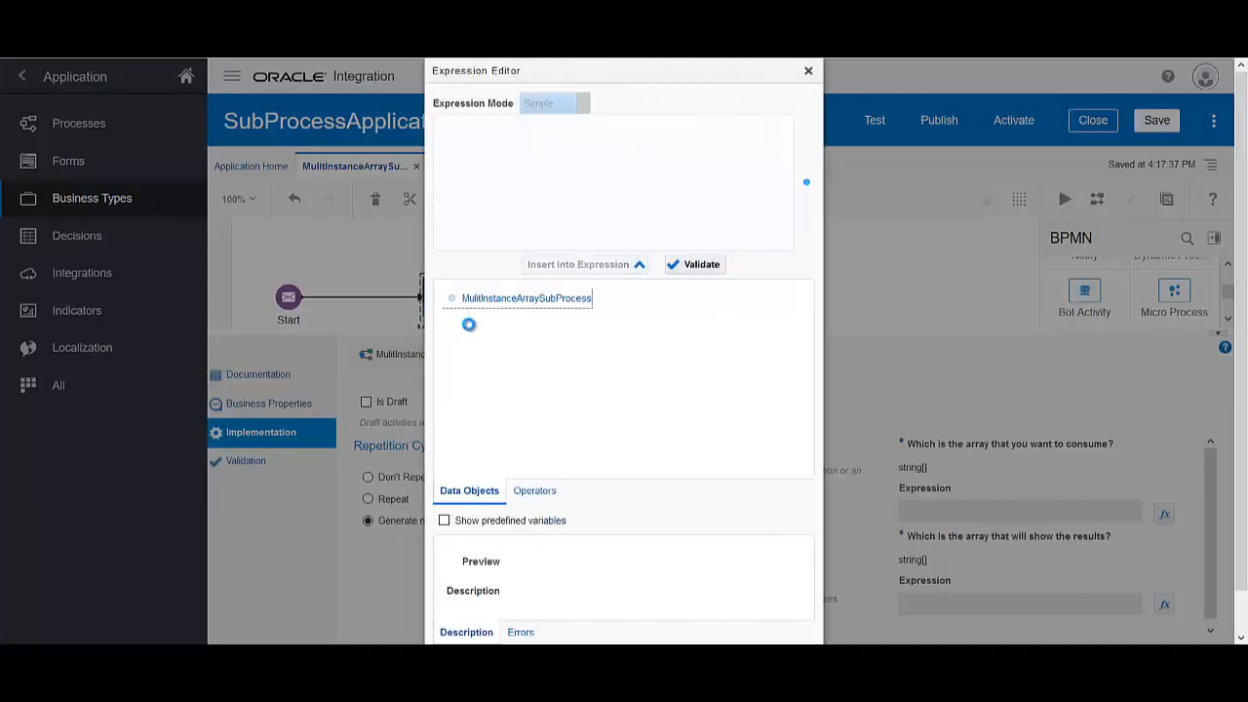
pyautogui.click(511, 361)
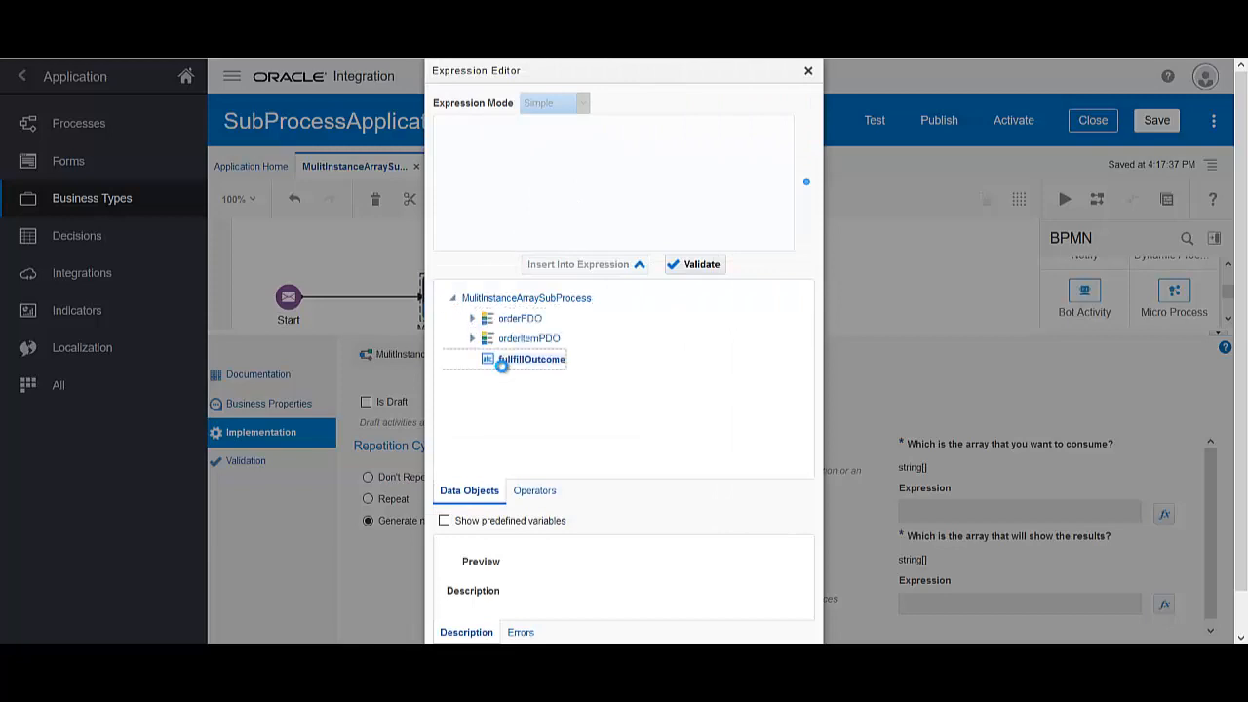
pyautogui.click(620, 266)
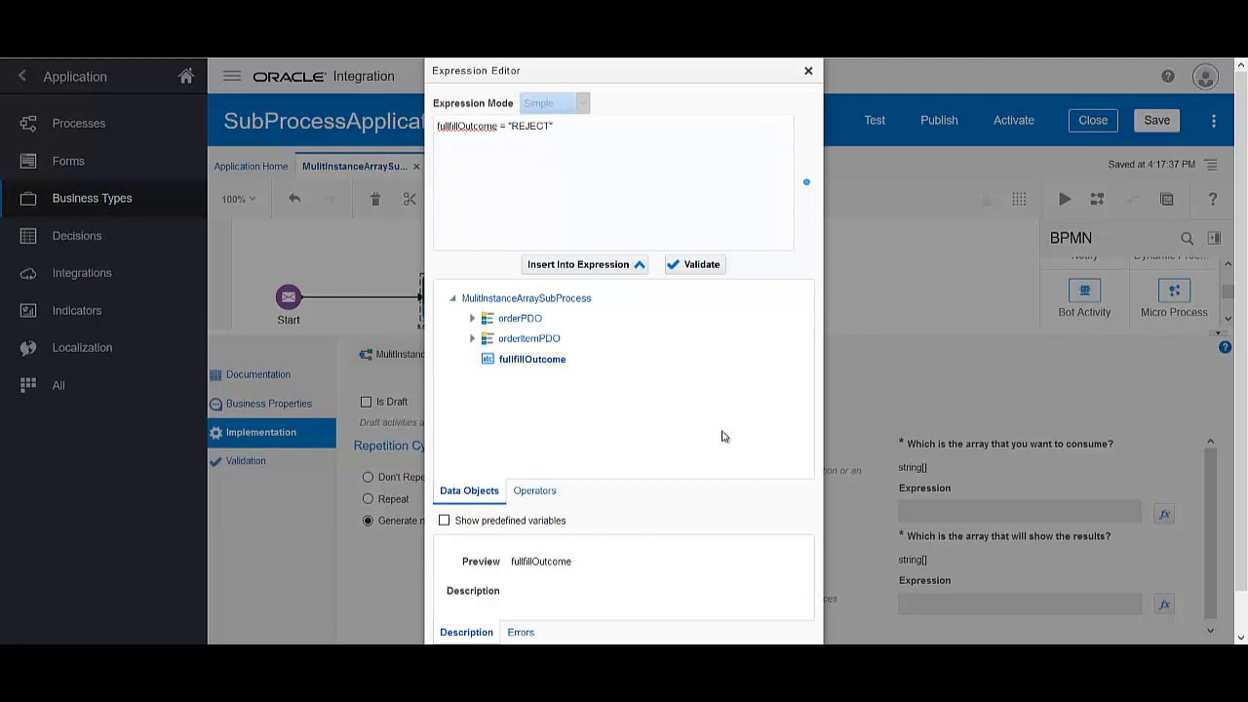
pyautogui.scroll(-2, 943, 400)
pyautogui.click(751, 625)
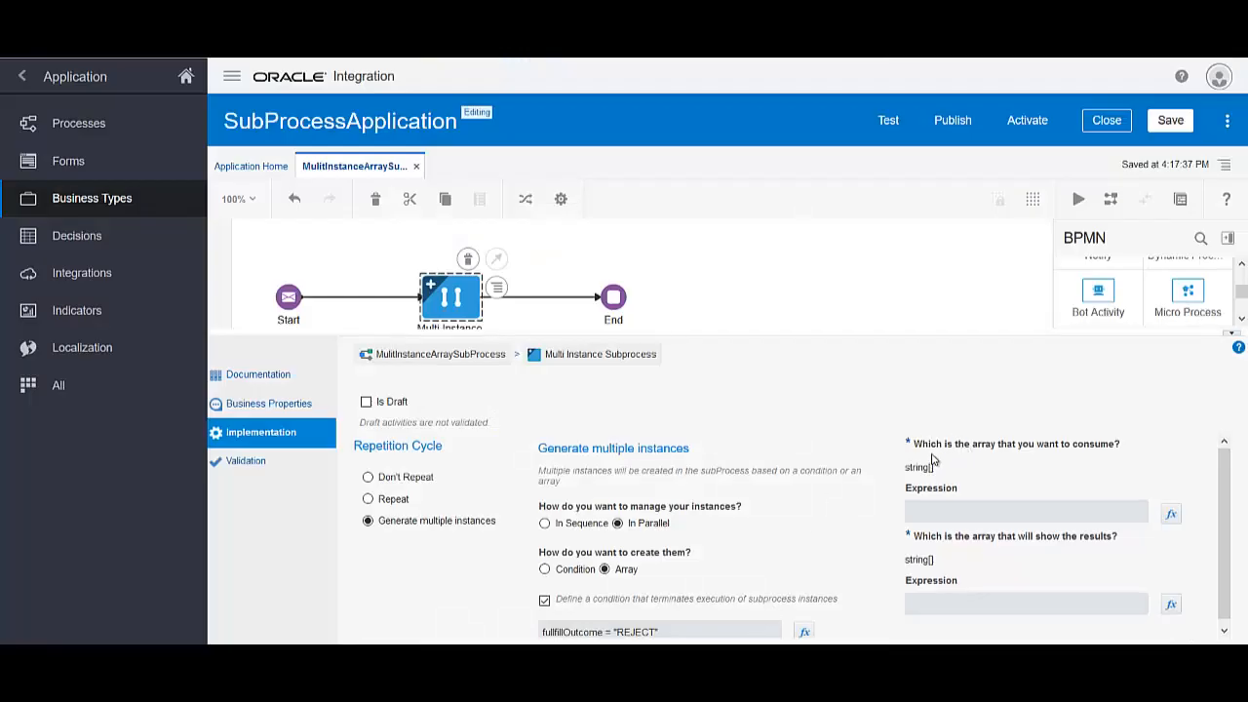
# Set the array-to-consume expression to orderPDO.orderItem
pyautogui.click(1171, 514)
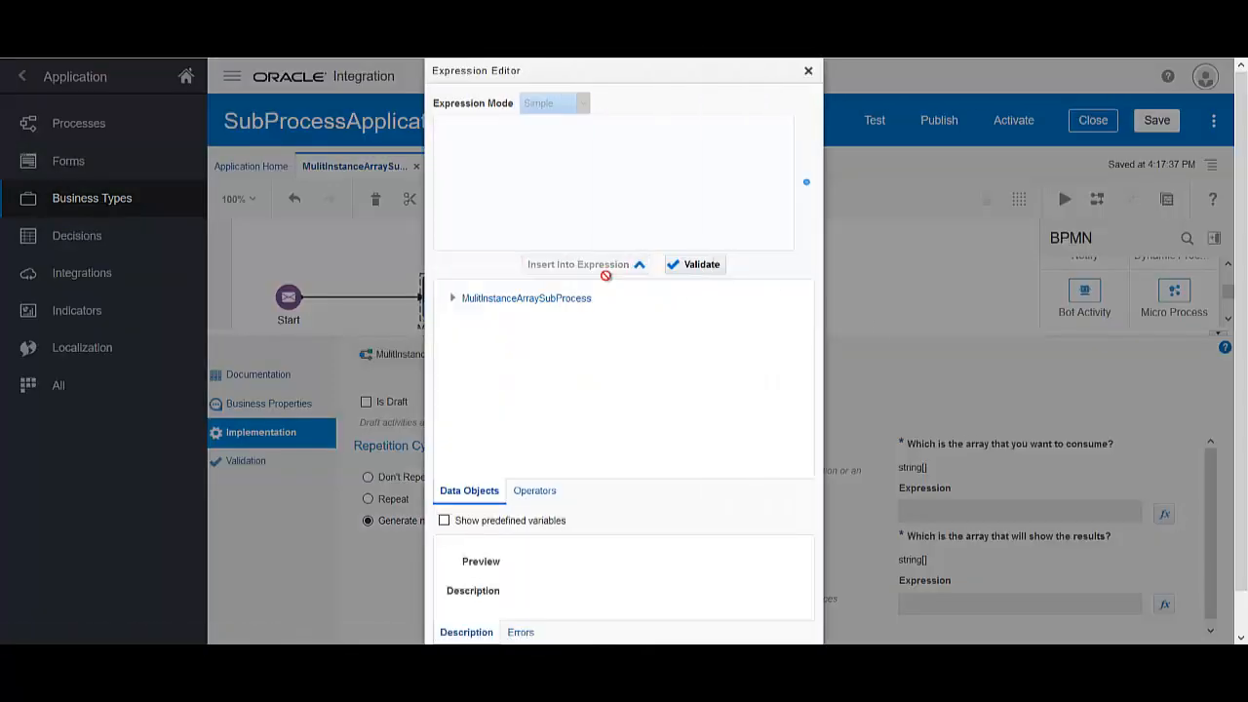
pyautogui.click(451, 298)
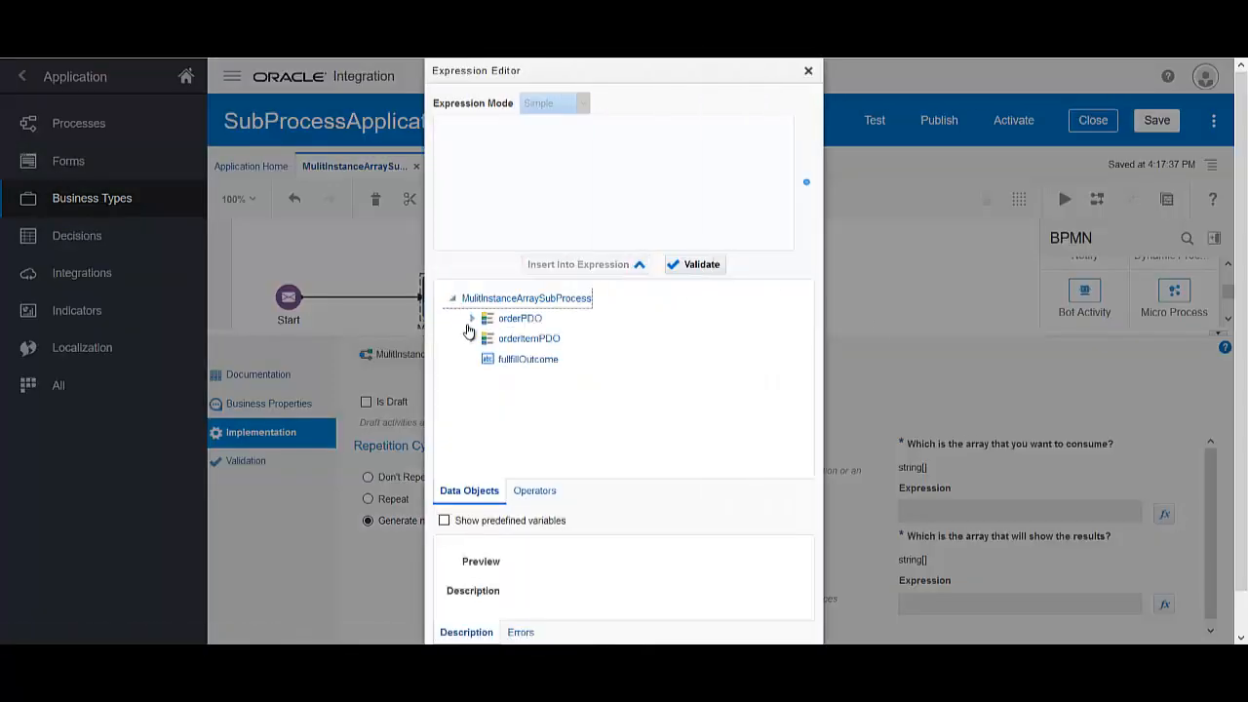
pyautogui.click(472, 319)
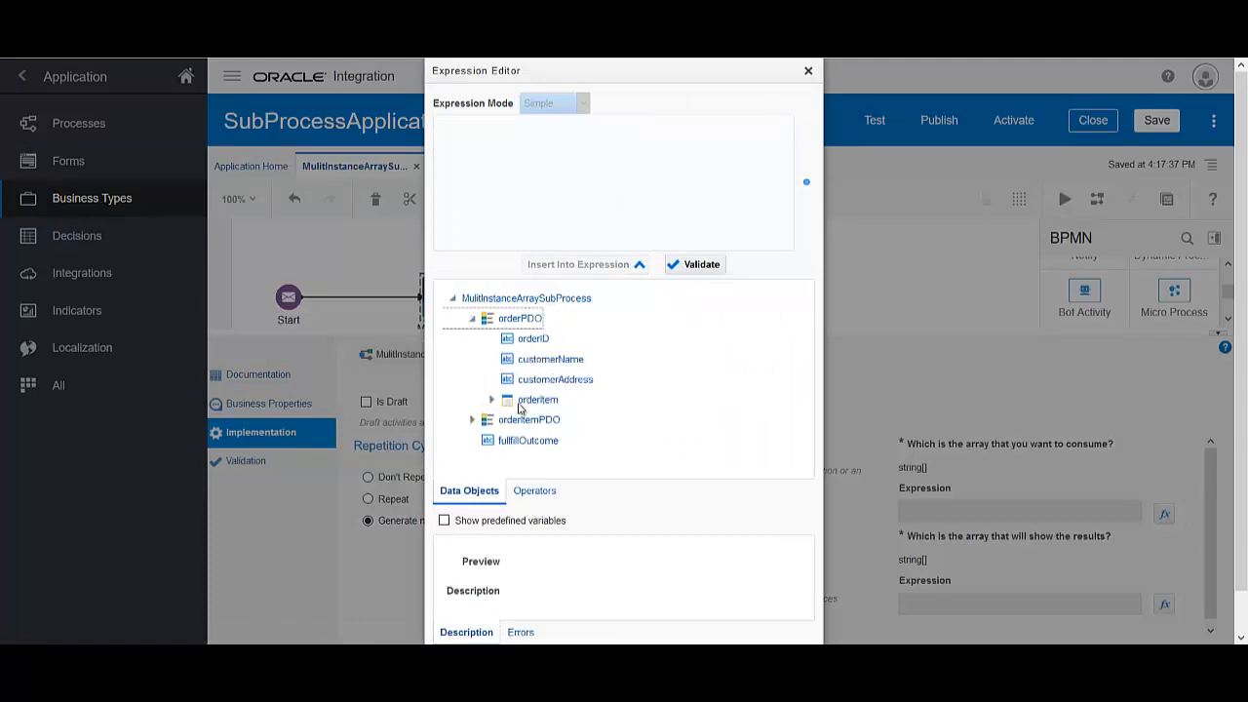
pyautogui.click(521, 407)
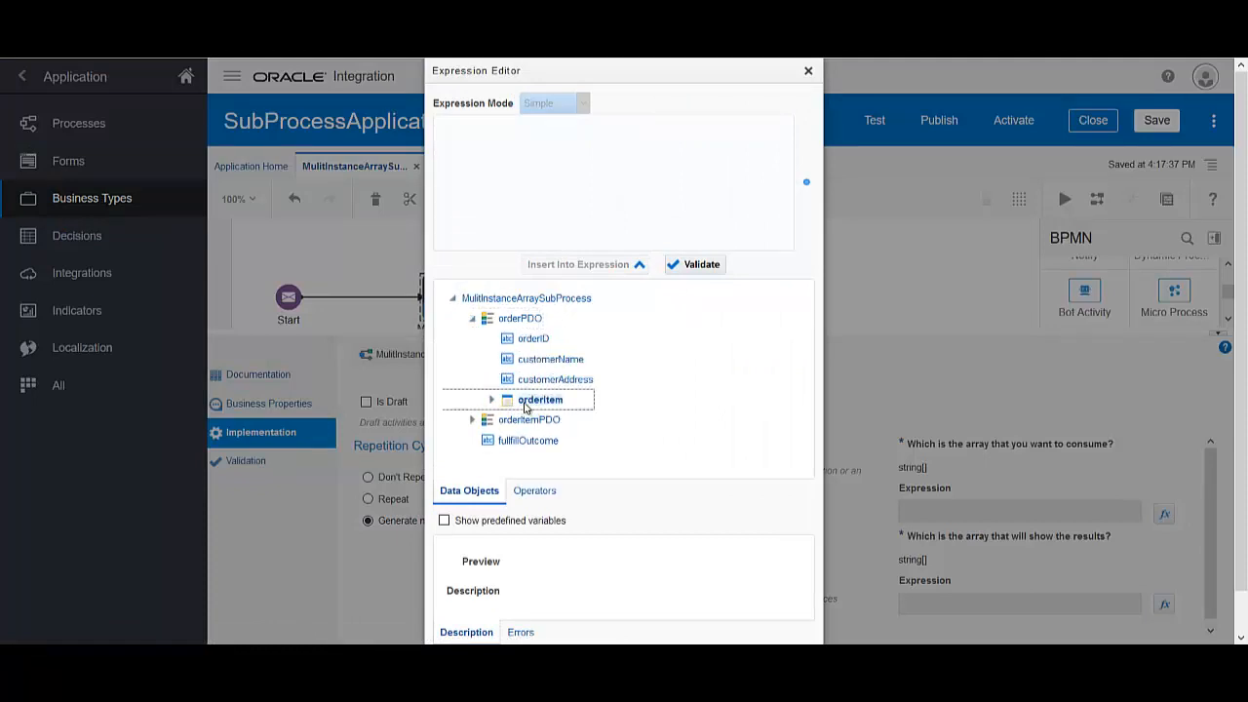
pyautogui.click(624, 269)
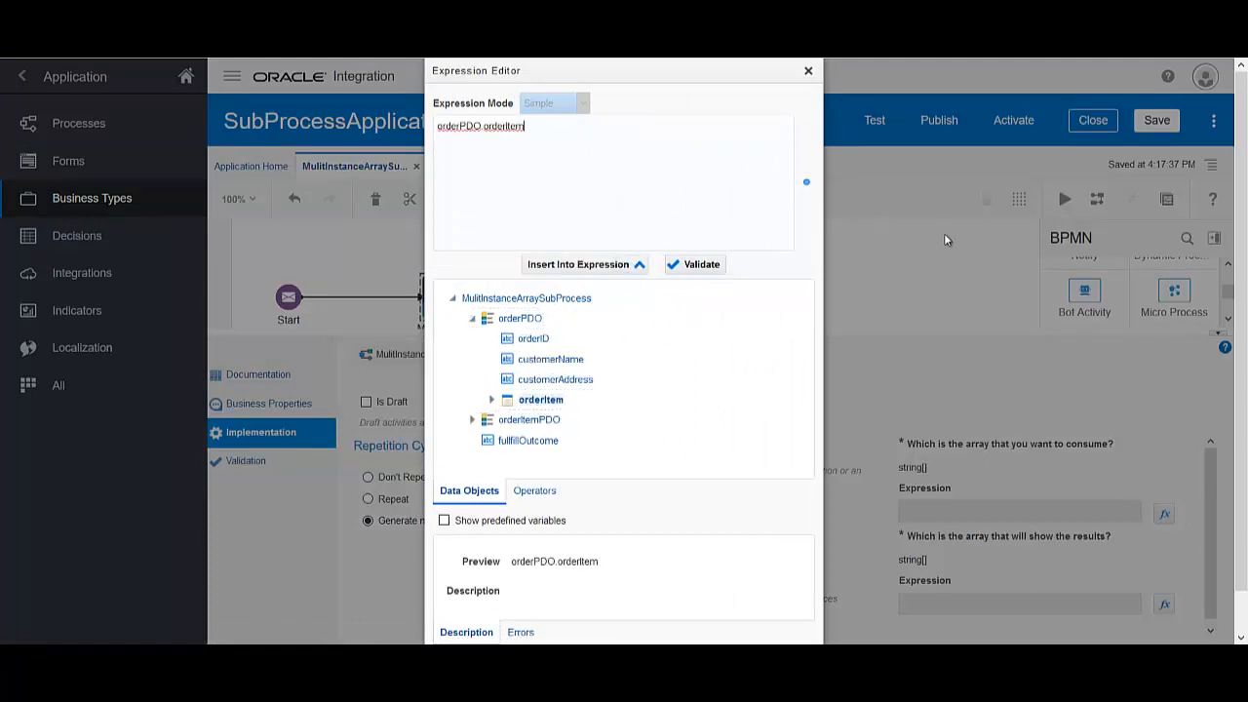
pyautogui.click(746, 624)
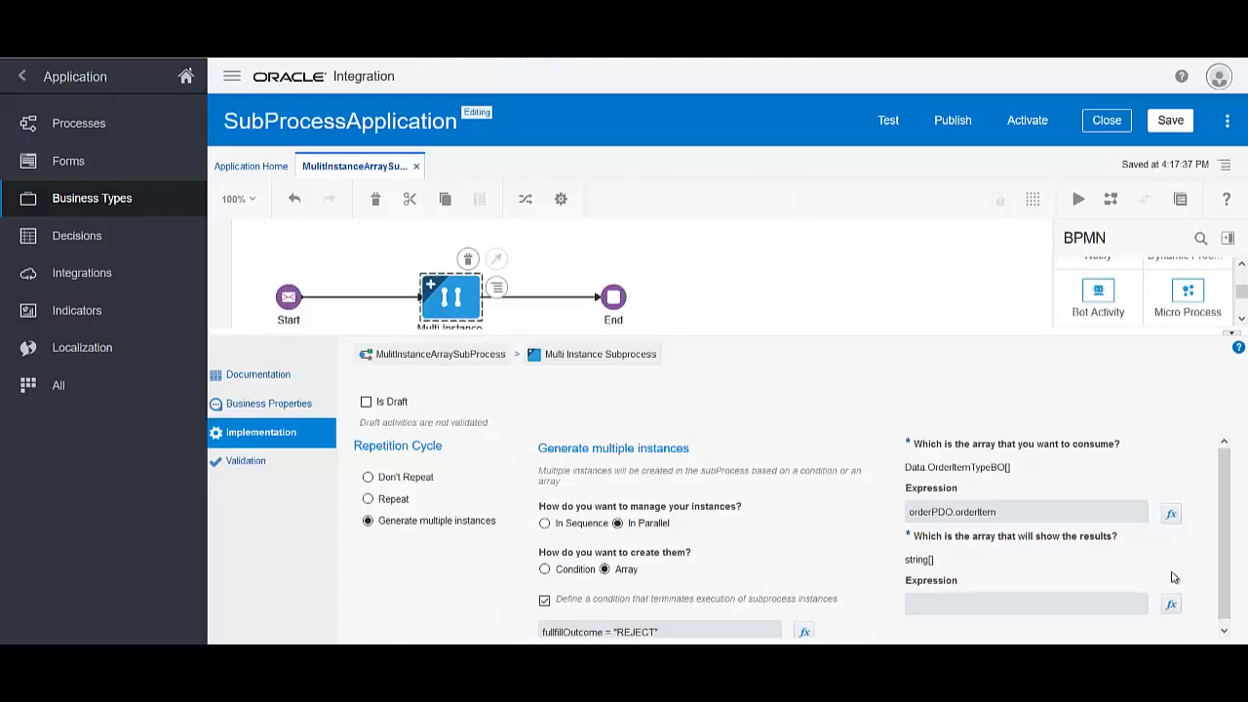
# Set the results-array expression to orderPDO.orderItem as well
pyautogui.click(1169, 602)
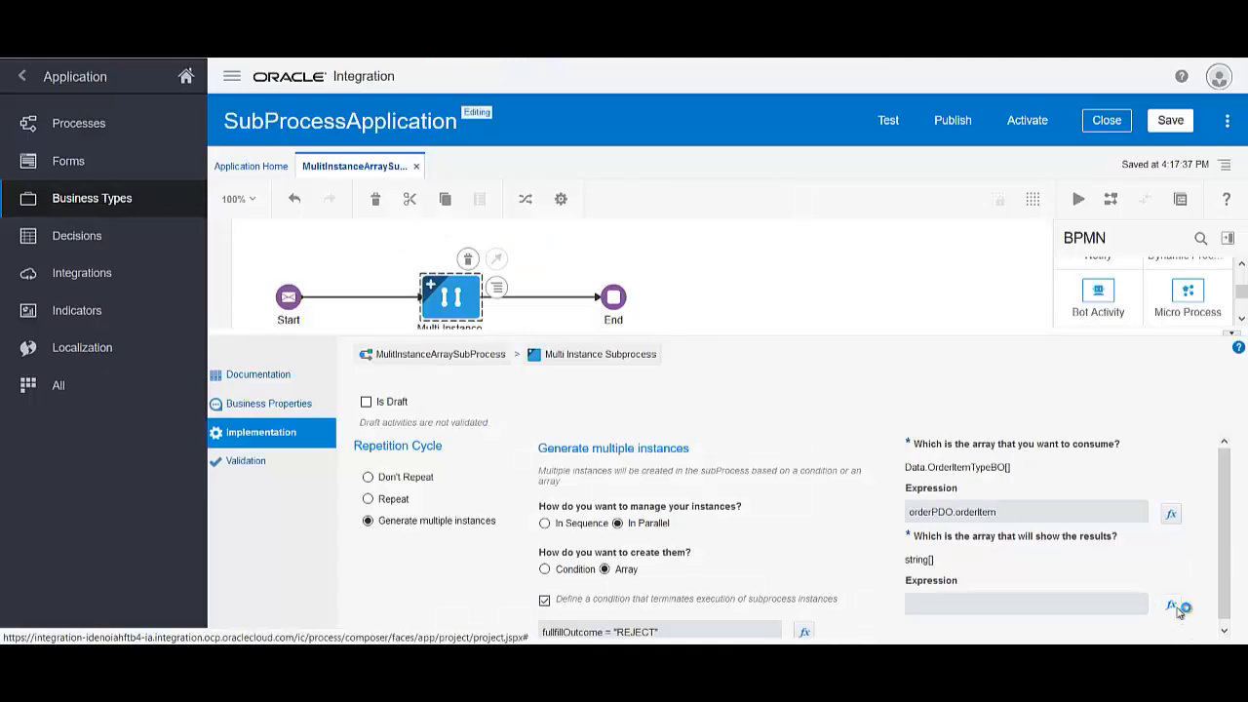
pyautogui.click(452, 299)
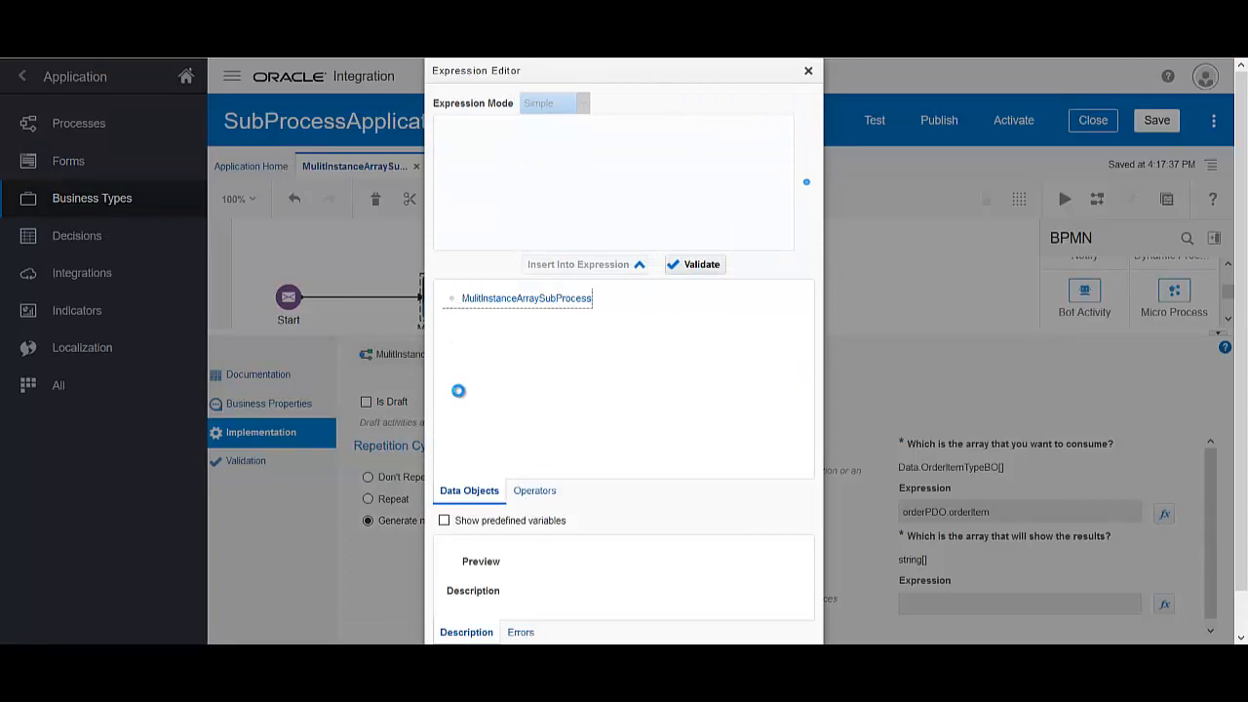
pyautogui.click(472, 317)
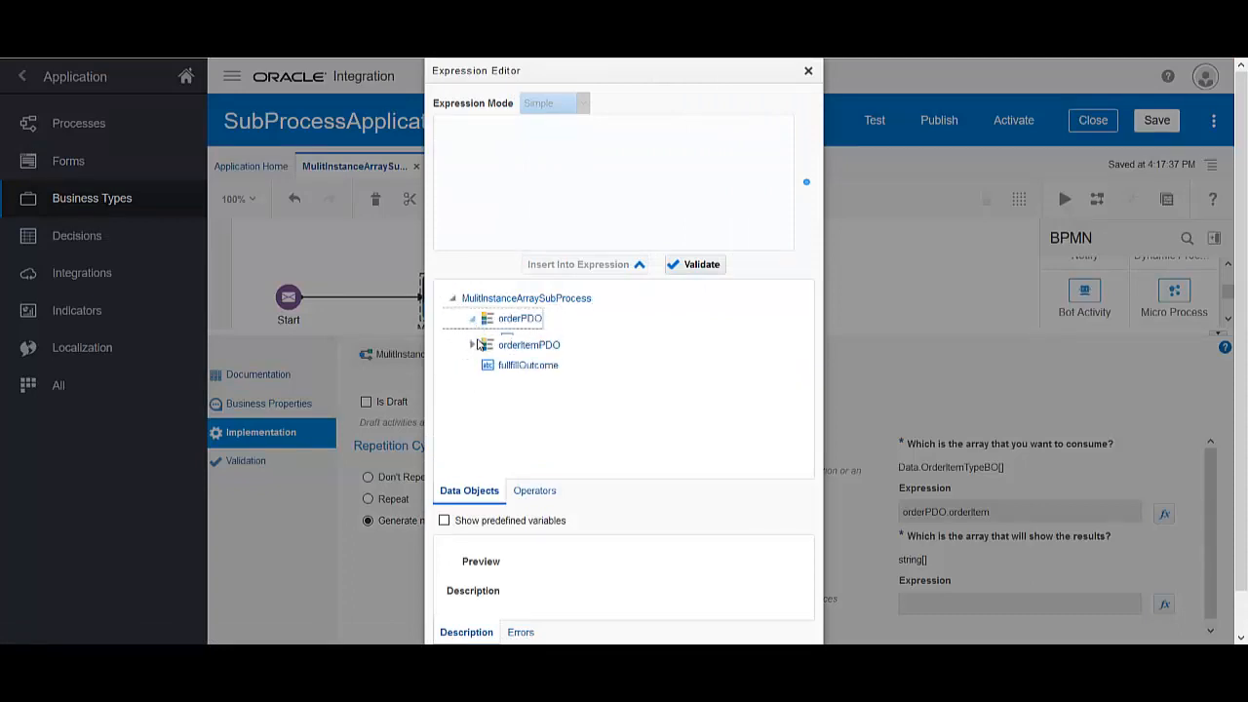
pyautogui.click(544, 400)
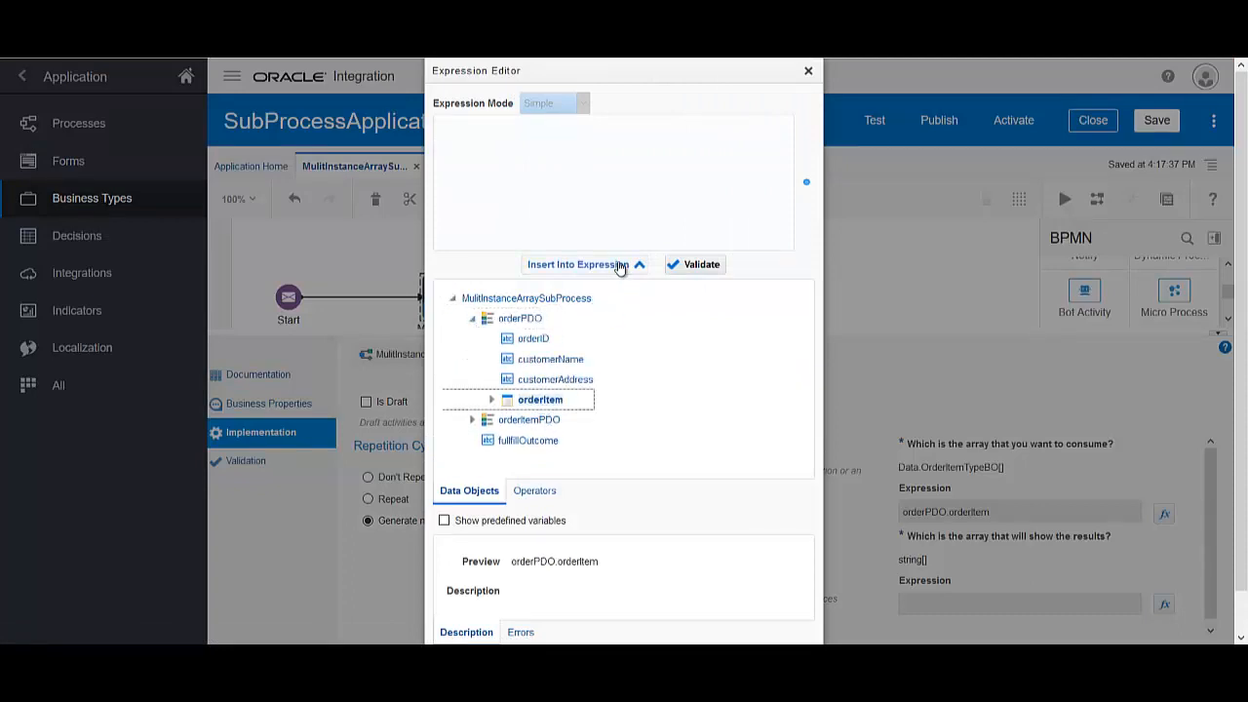
pyautogui.click(620, 266)
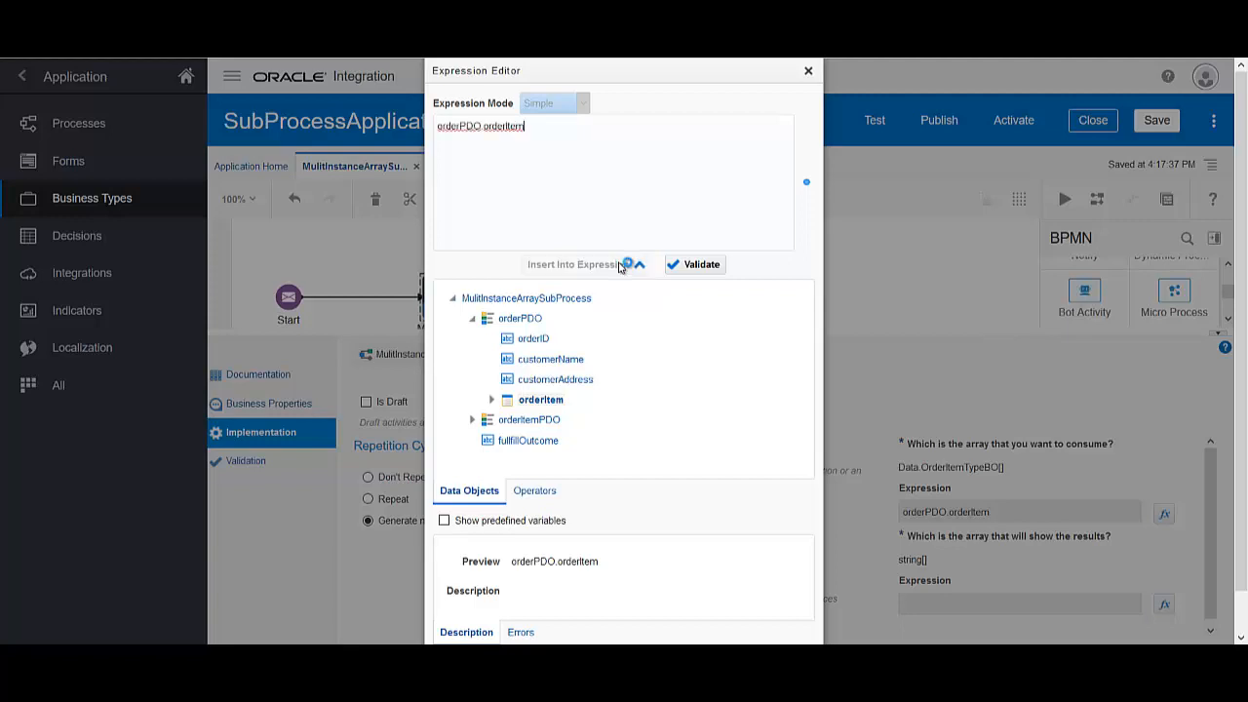
pyautogui.scroll(-1, 758, 594)
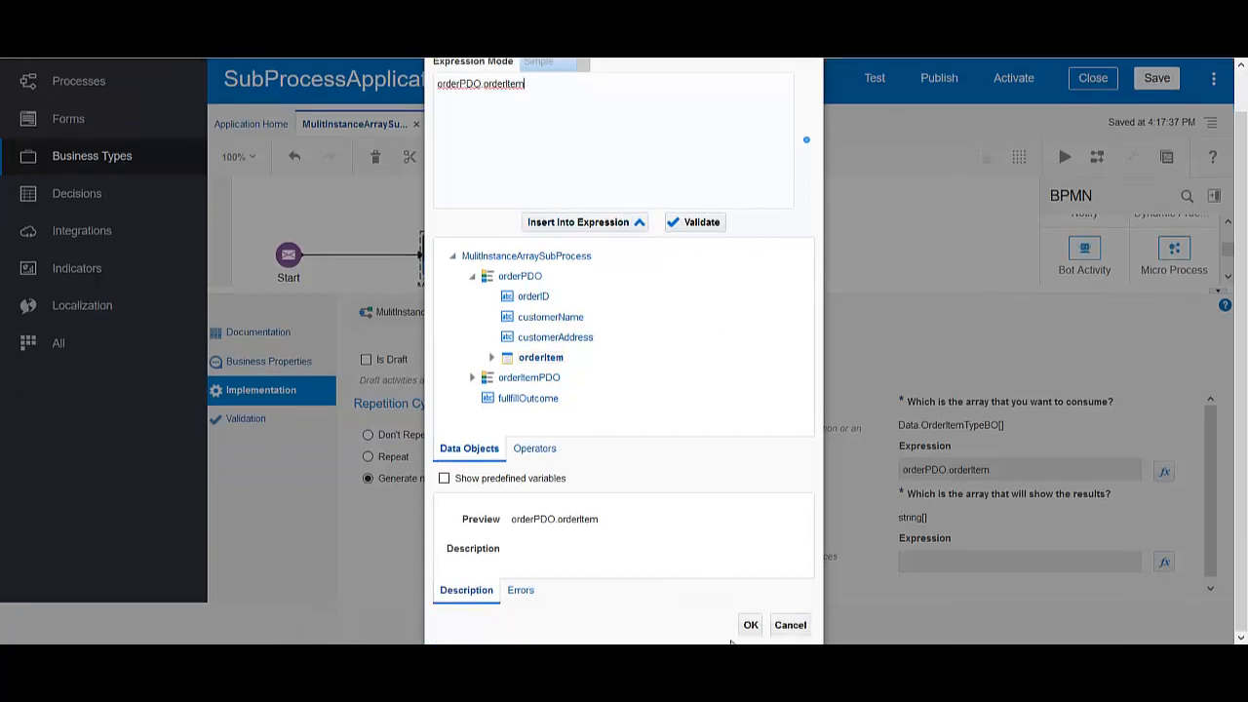
pyautogui.click(751, 625)
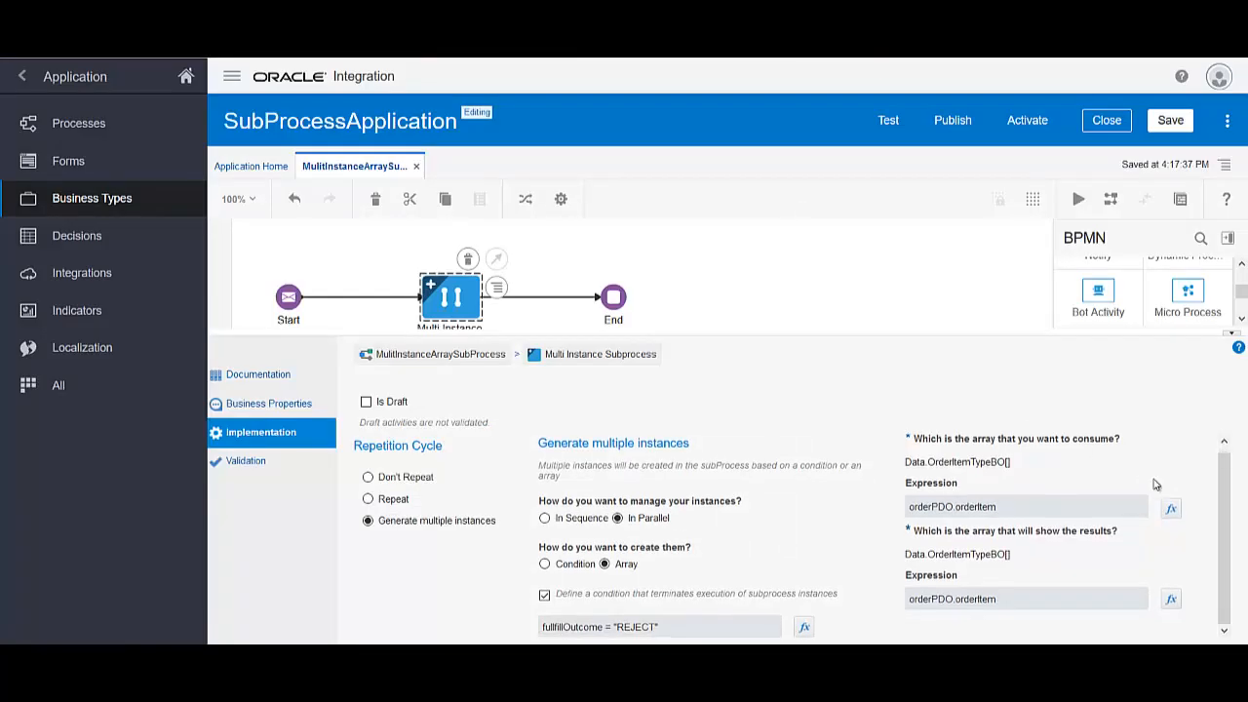
# Save the application and expand the Multi Instance Subprocess on the canvas
pyautogui.click(1173, 124)
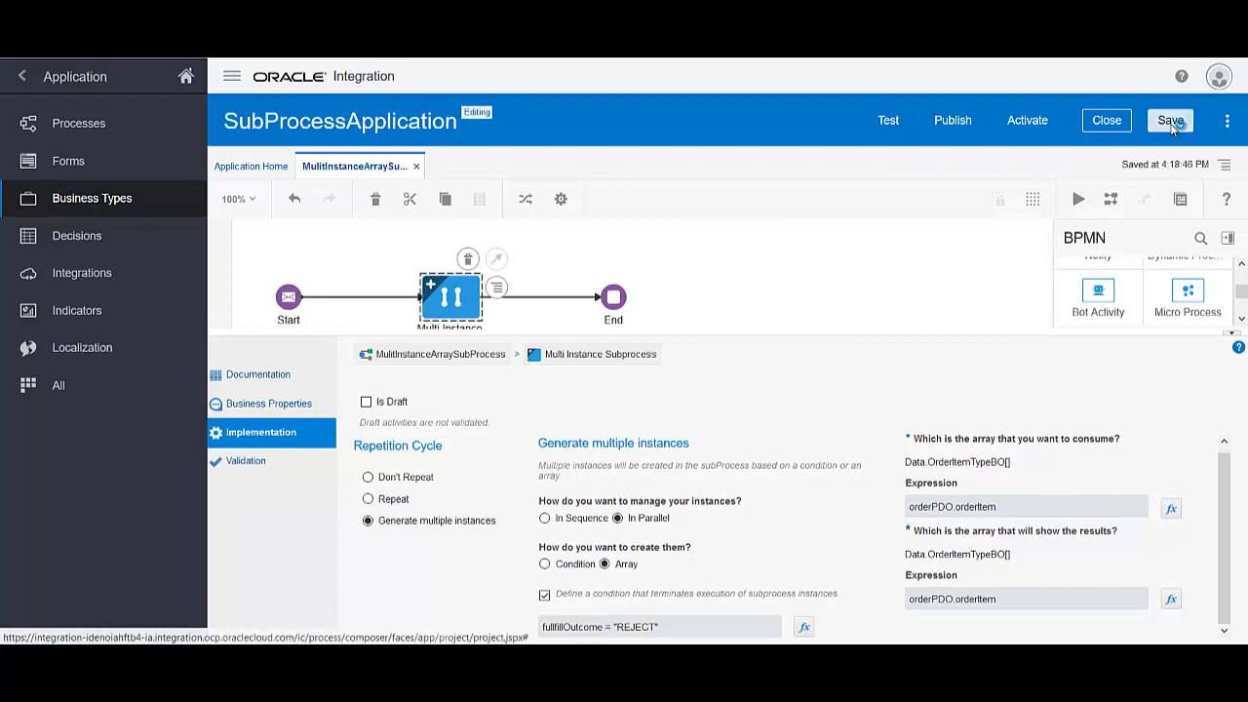
pyautogui.click(1231, 333)
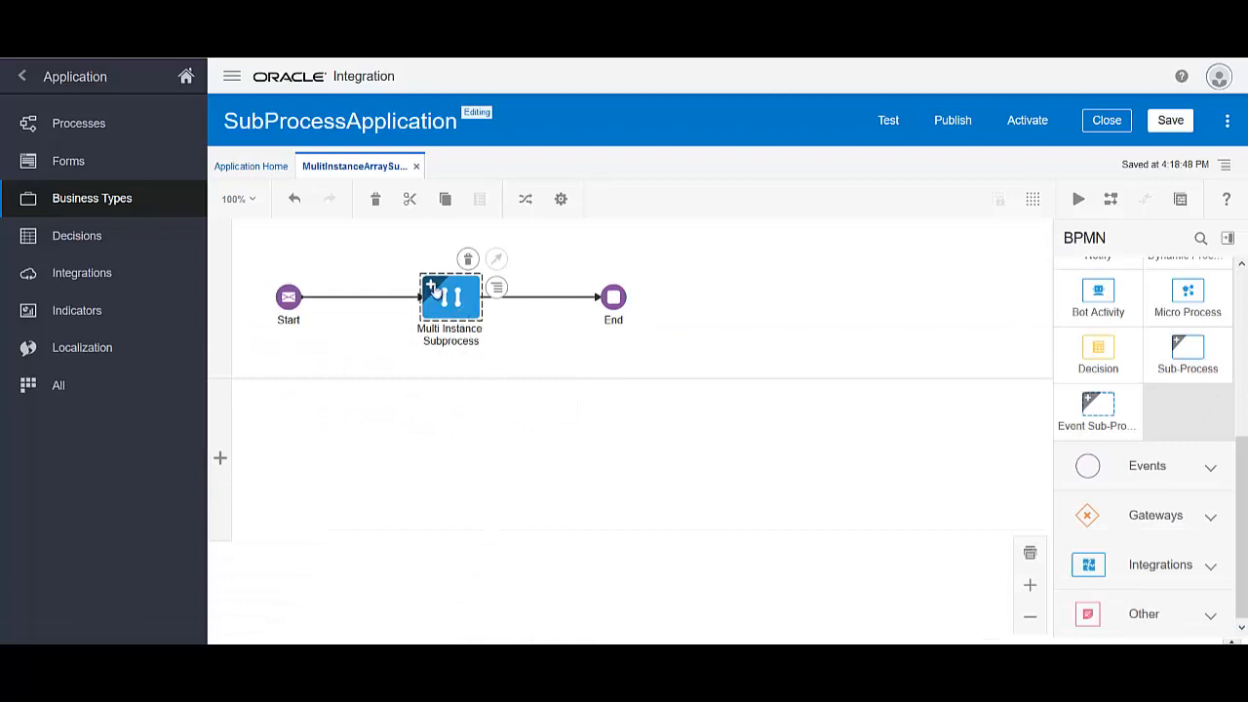
pyautogui.click(430, 285)
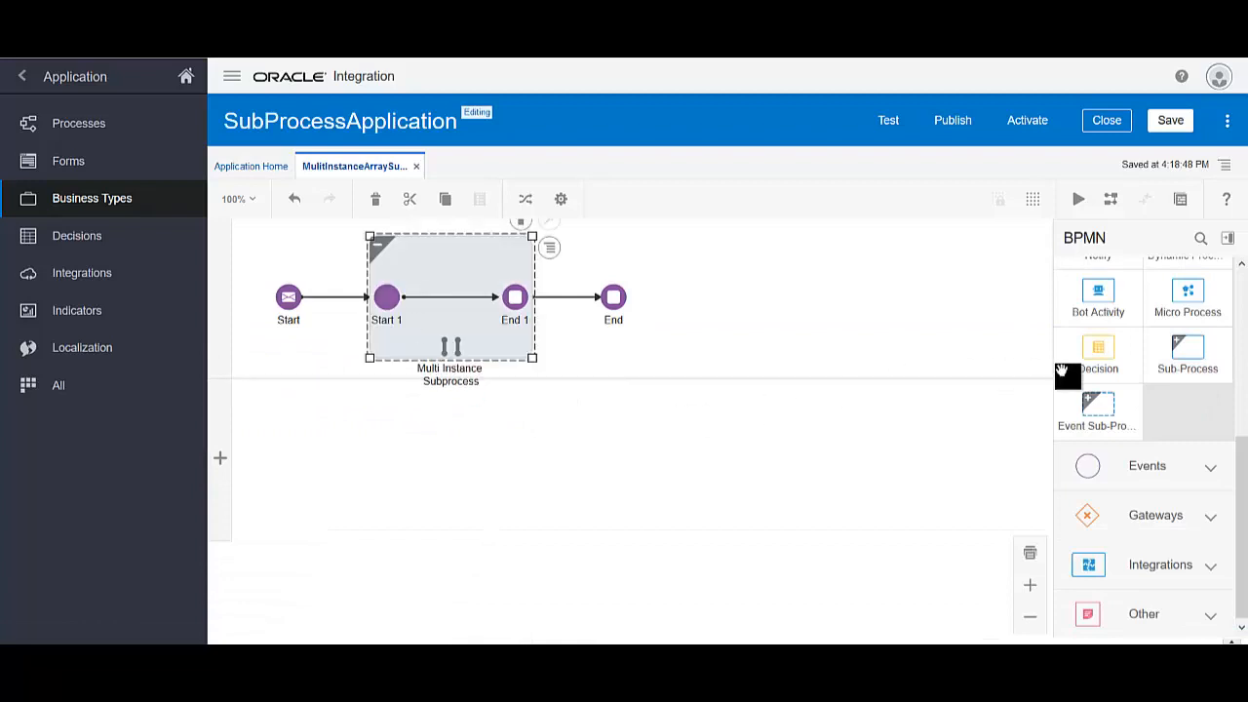
pyautogui.scroll(8, 1205, 387)
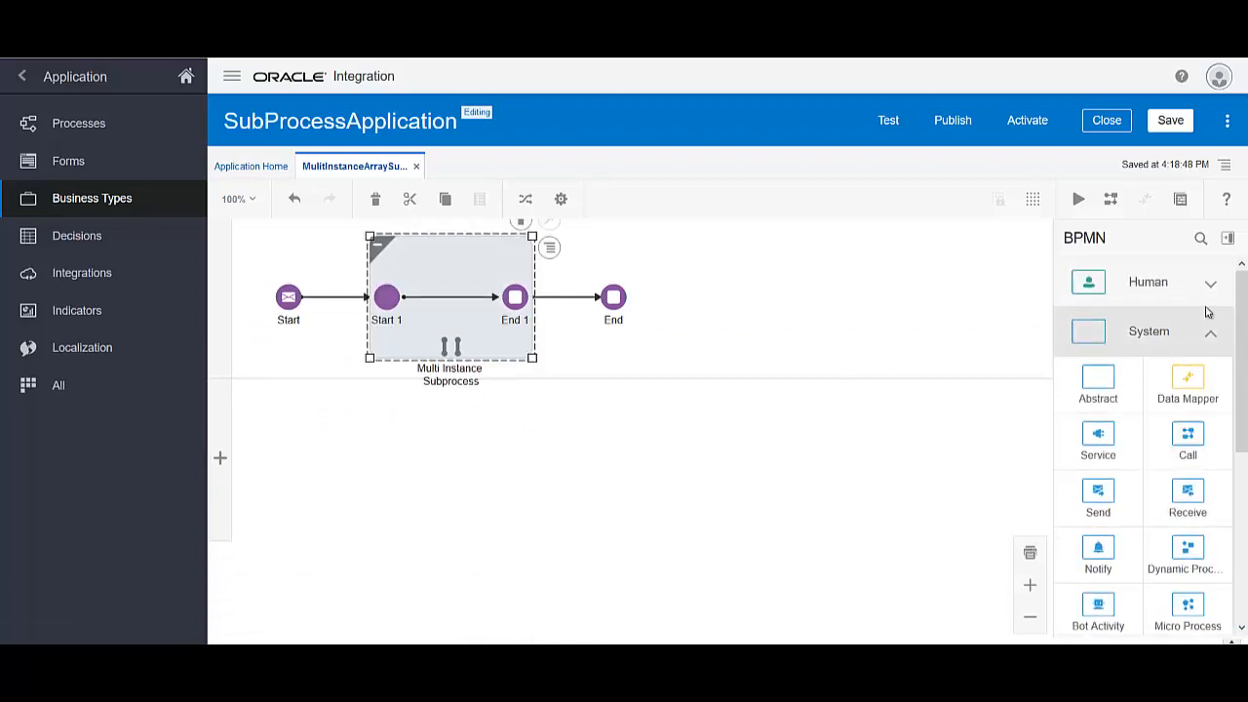
# Add a Human Approve task between Start 1 and End 1, named Order Item Approver
pyautogui.click(1207, 333)
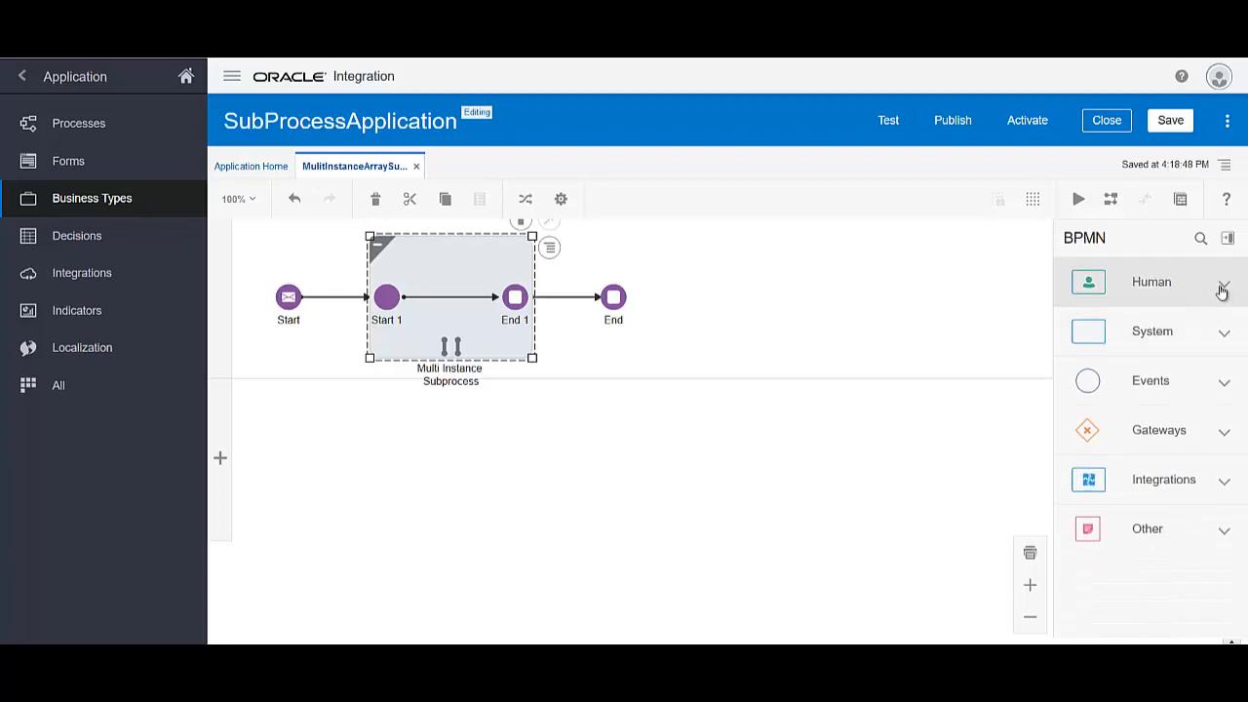
pyautogui.click(1222, 291)
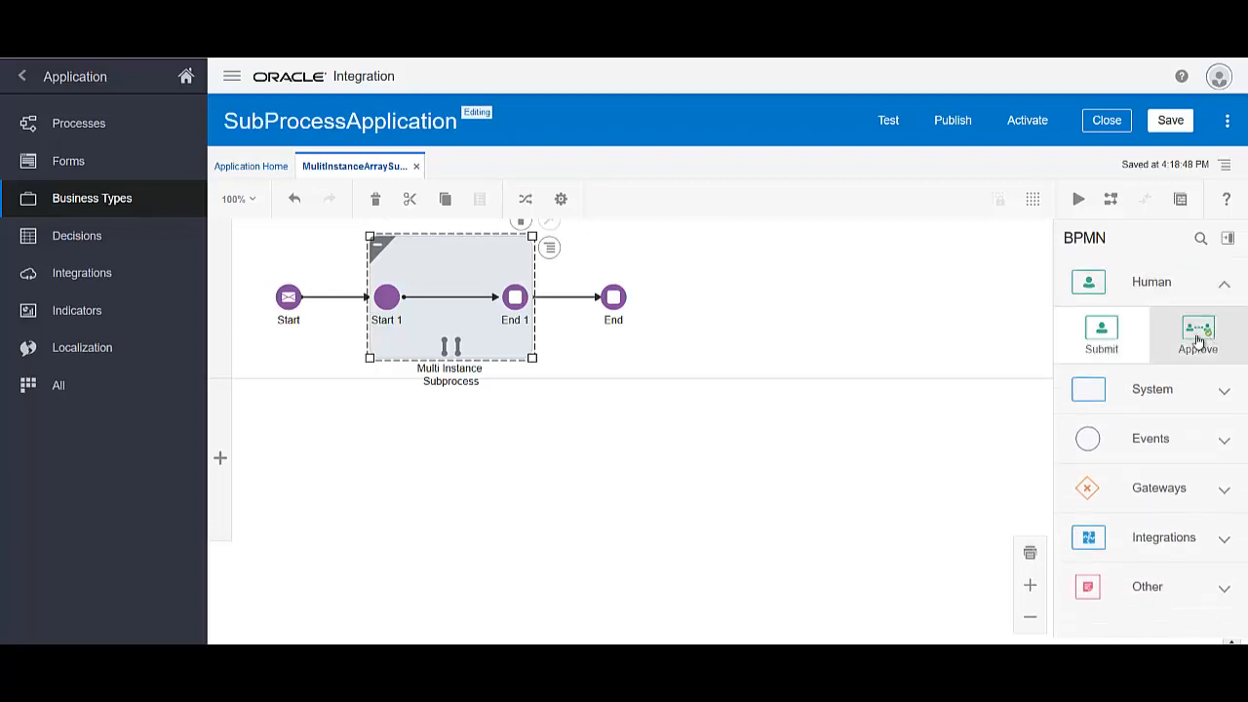
pyautogui.moveTo(1167, 346); pyautogui.dragTo(464, 309)
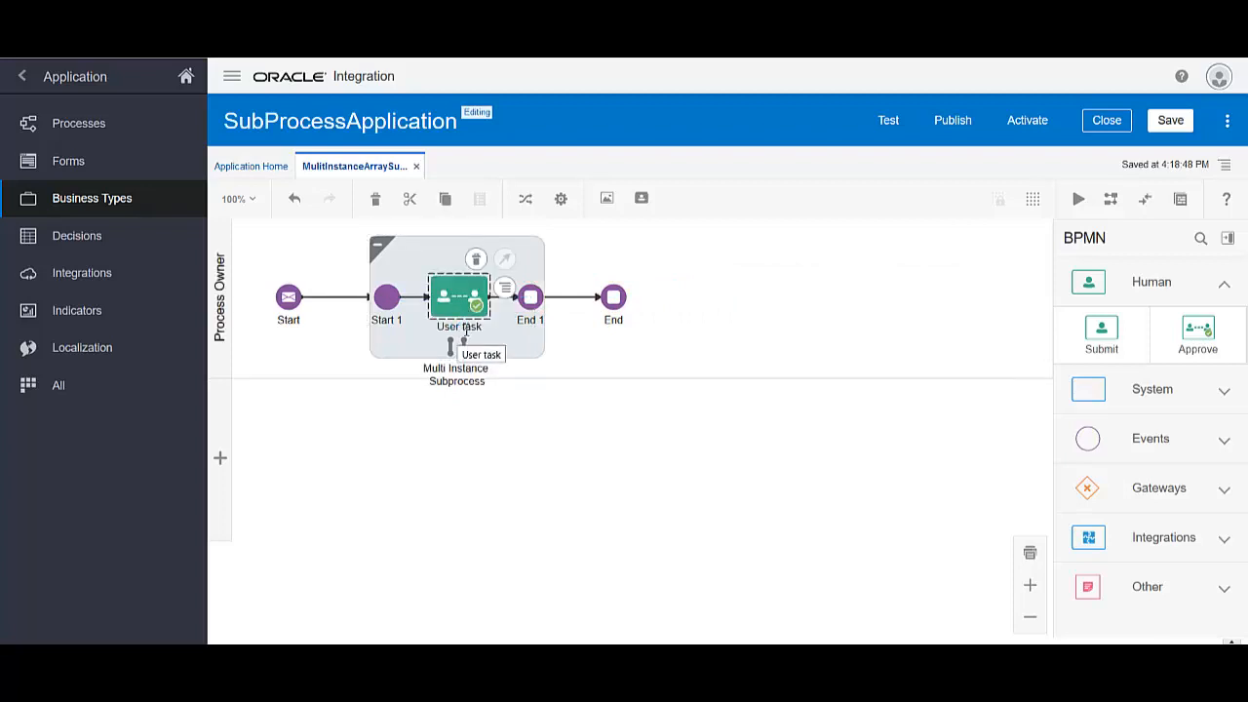
pyautogui.doubleClick(465, 330)
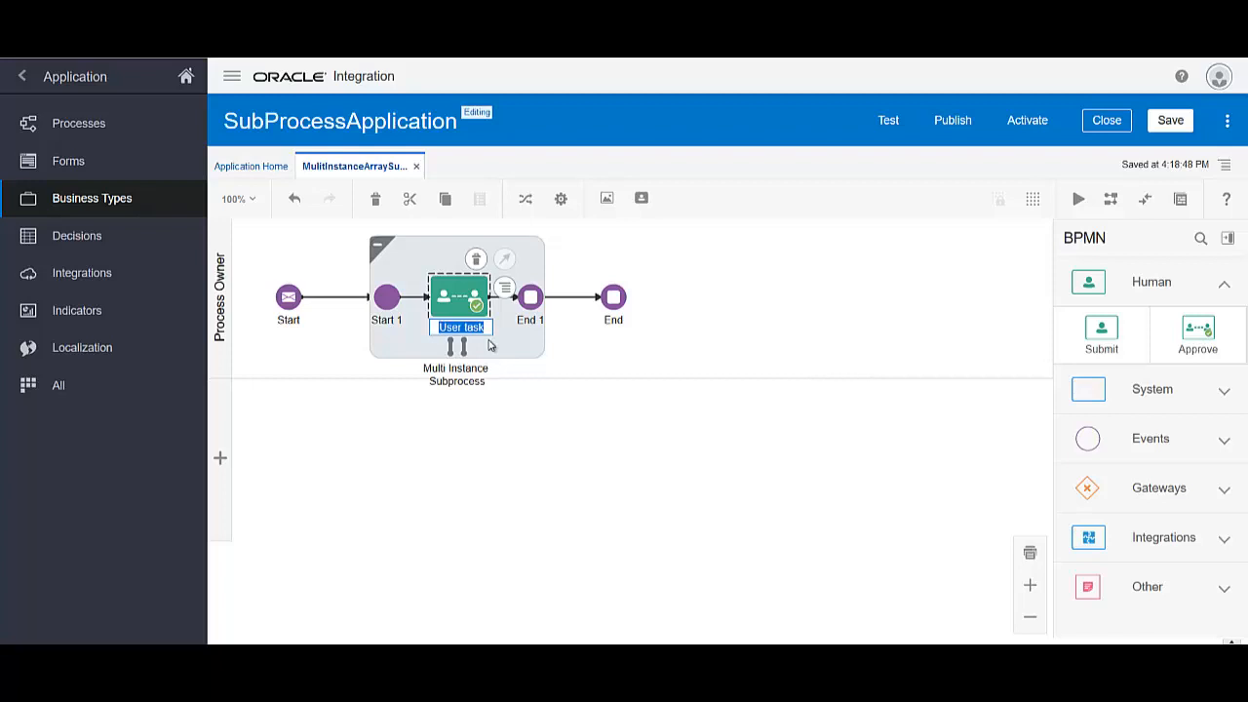
pyautogui.write('Order ')
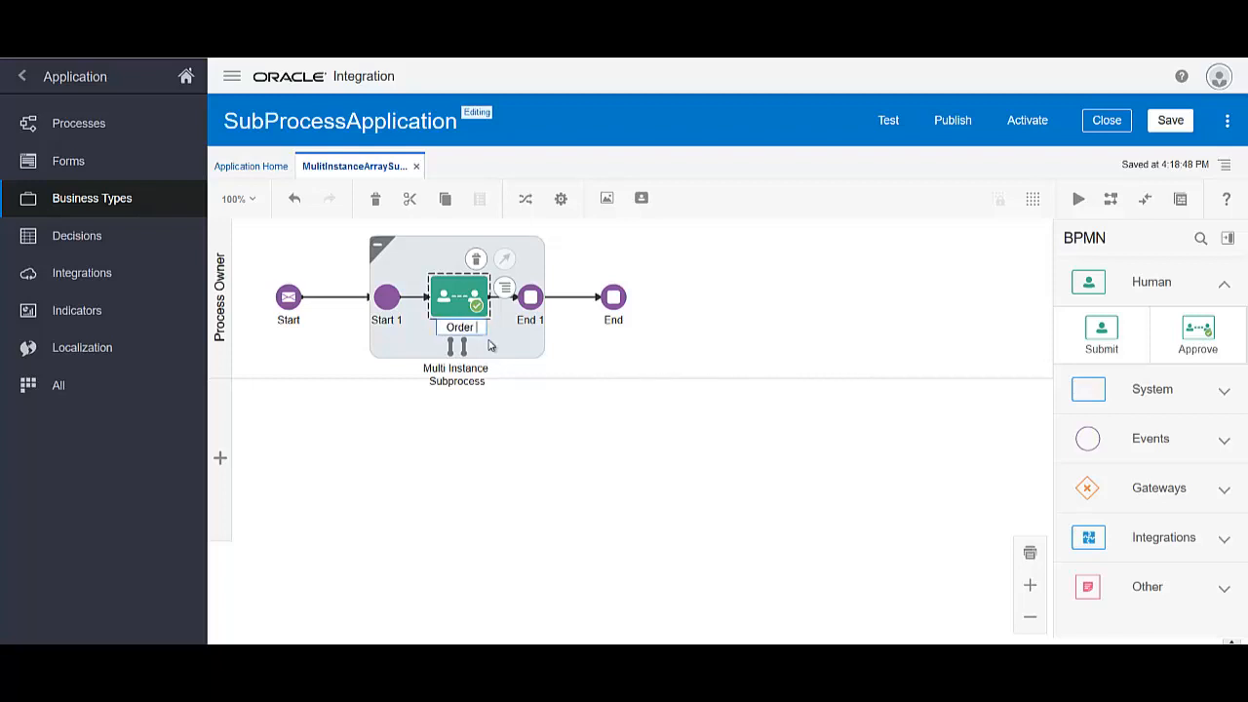
pyautogui.write('Item Ap')
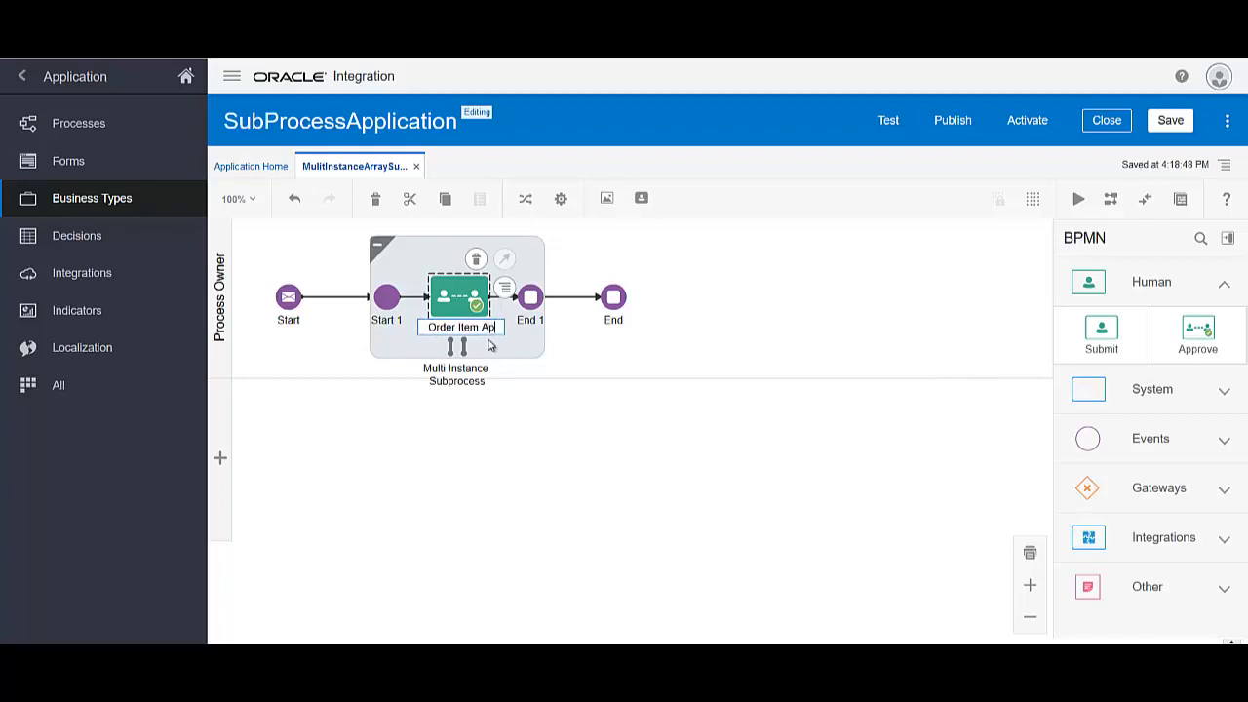
pyautogui.write('prover')
pyautogui.press('Return')
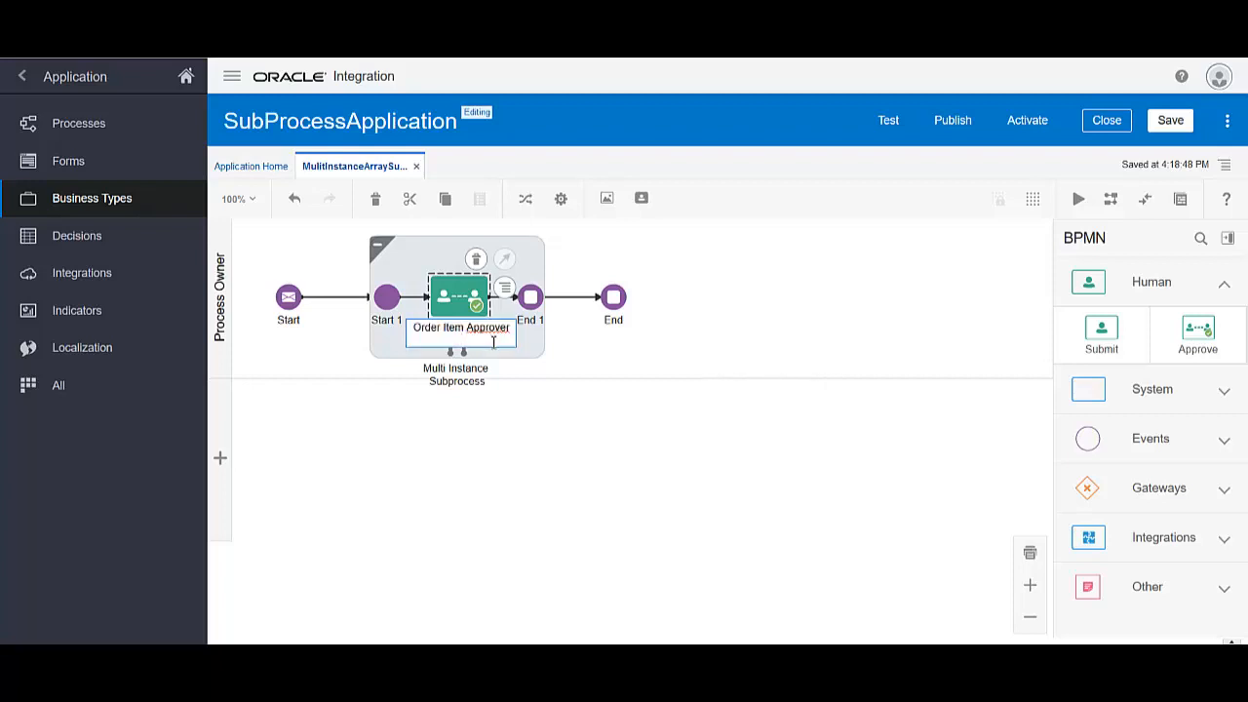
pyautogui.click(606, 414)
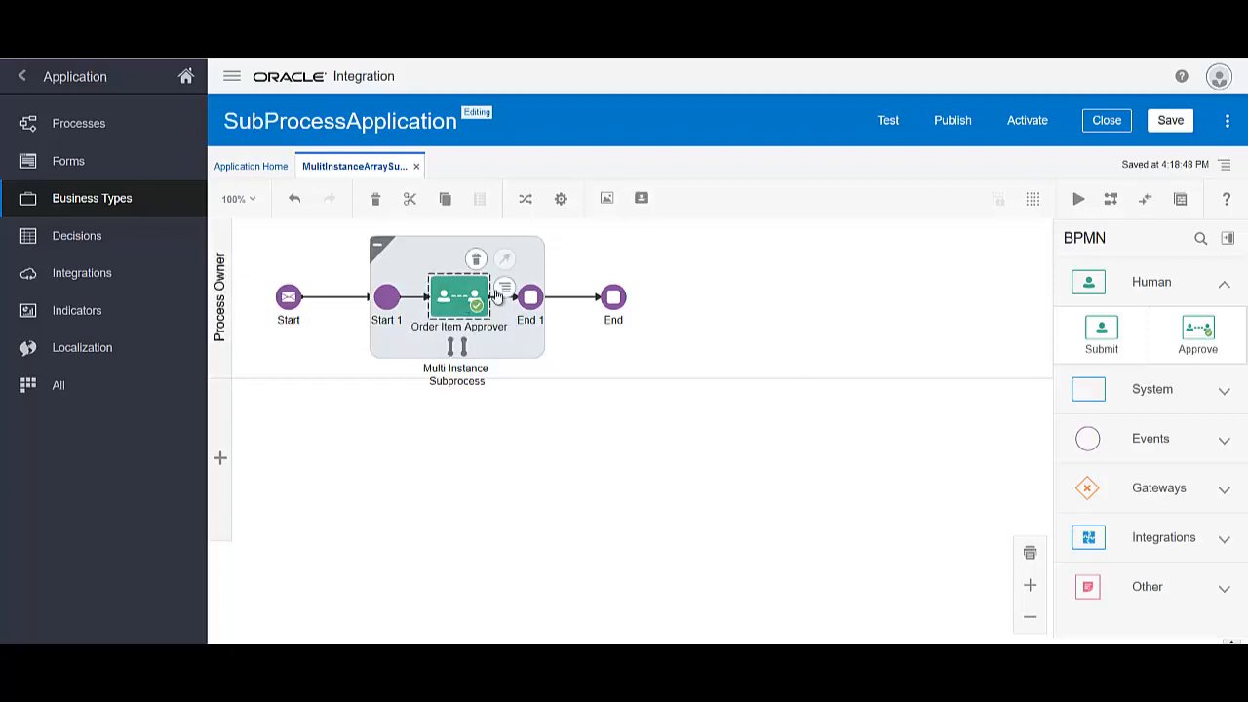
pyautogui.click(505, 290)
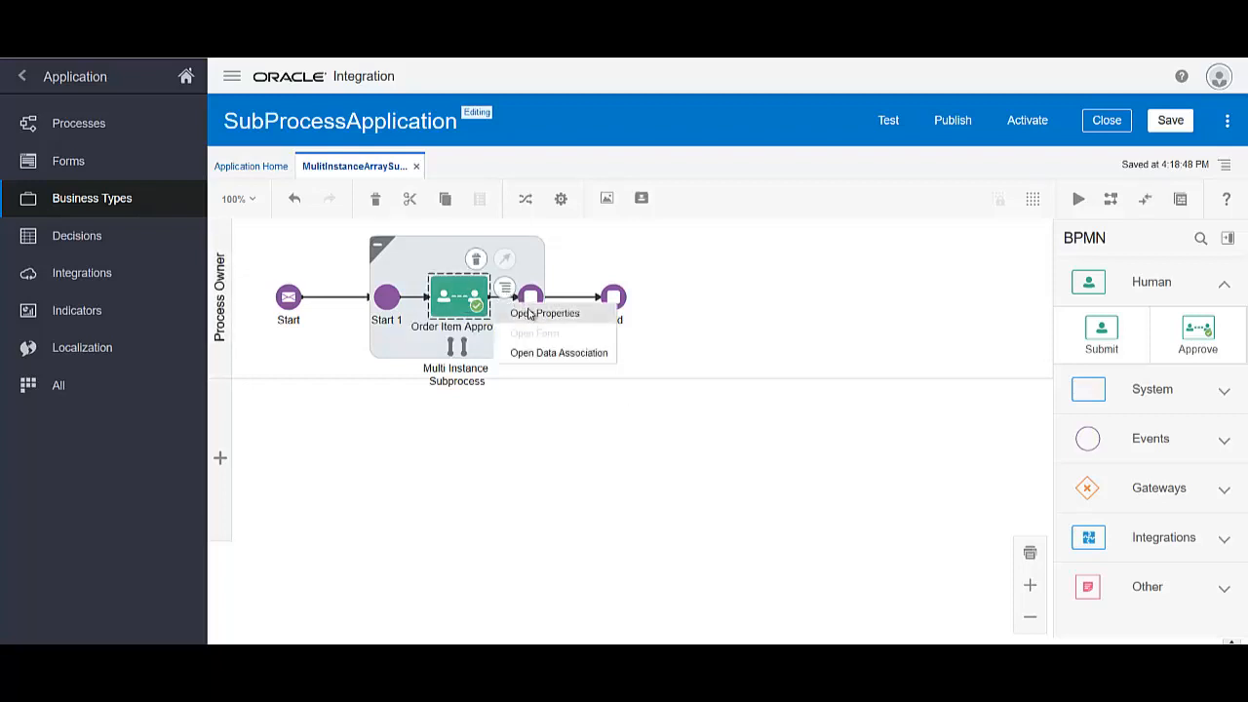
# Create a new web form OrderForm for Order Item Approver, set to open immediately
pyautogui.click(524, 310)
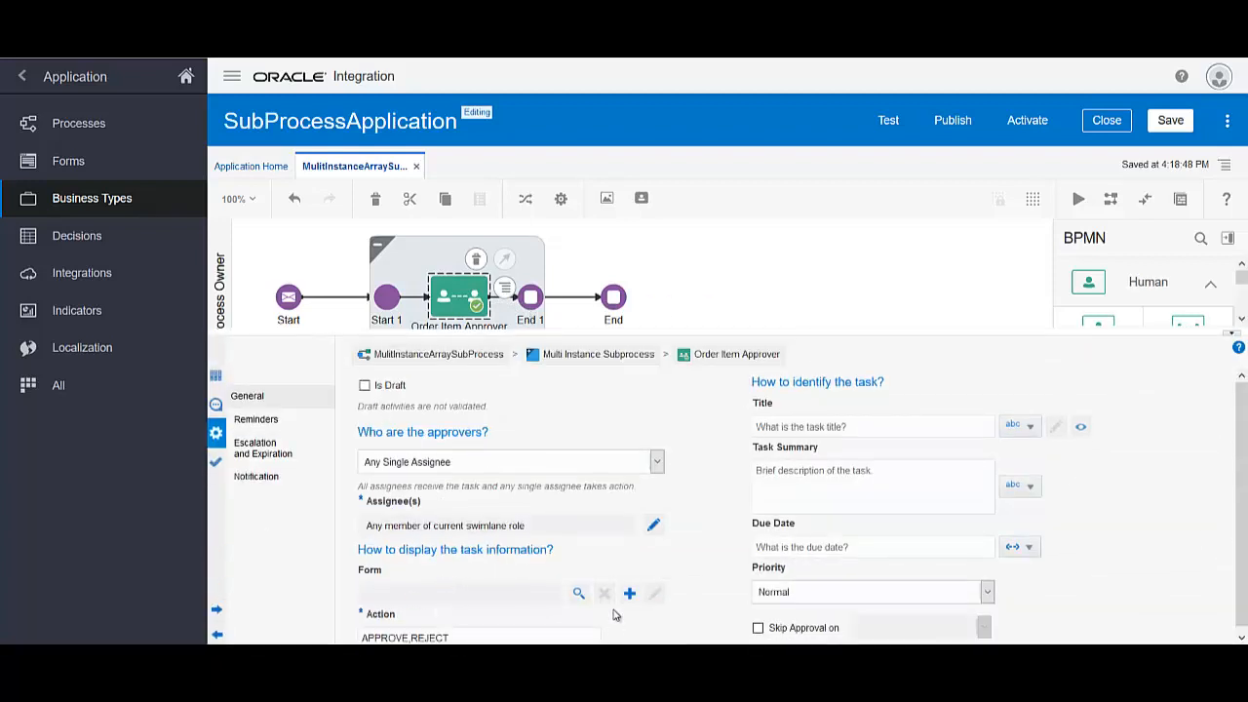
pyautogui.scroll(-1, 634, 566)
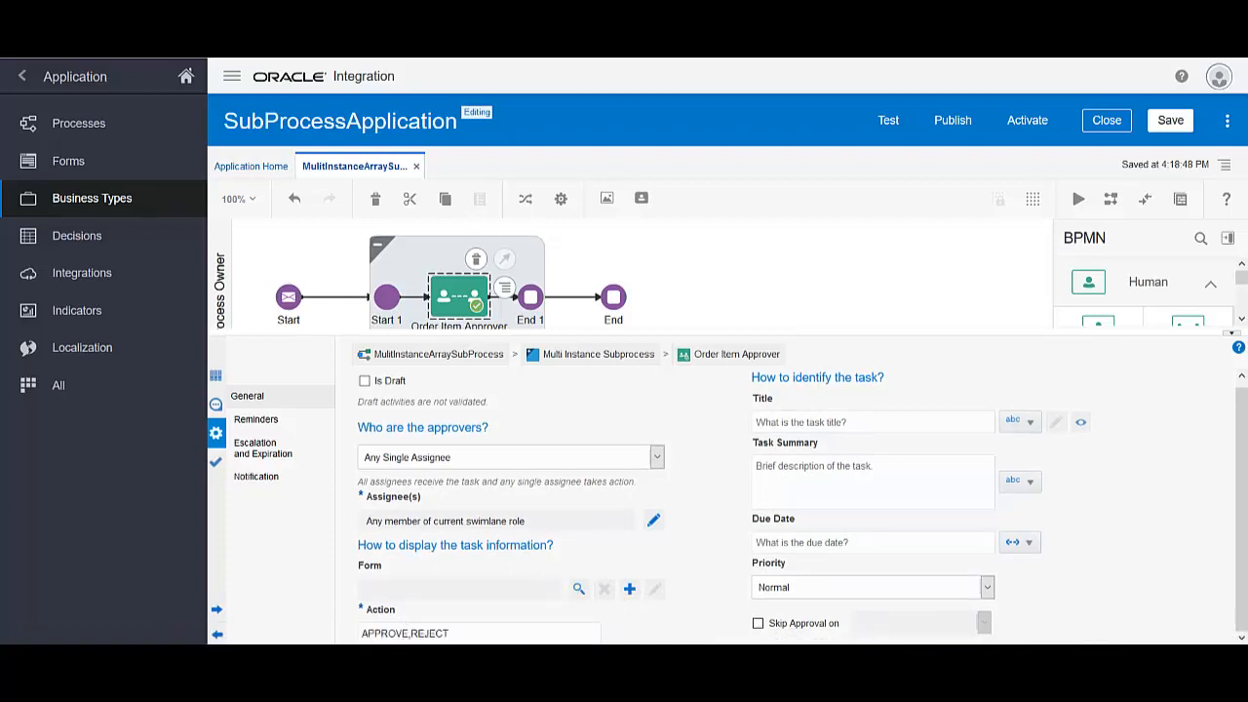
pyautogui.click(629, 592)
pyautogui.click(694, 547)
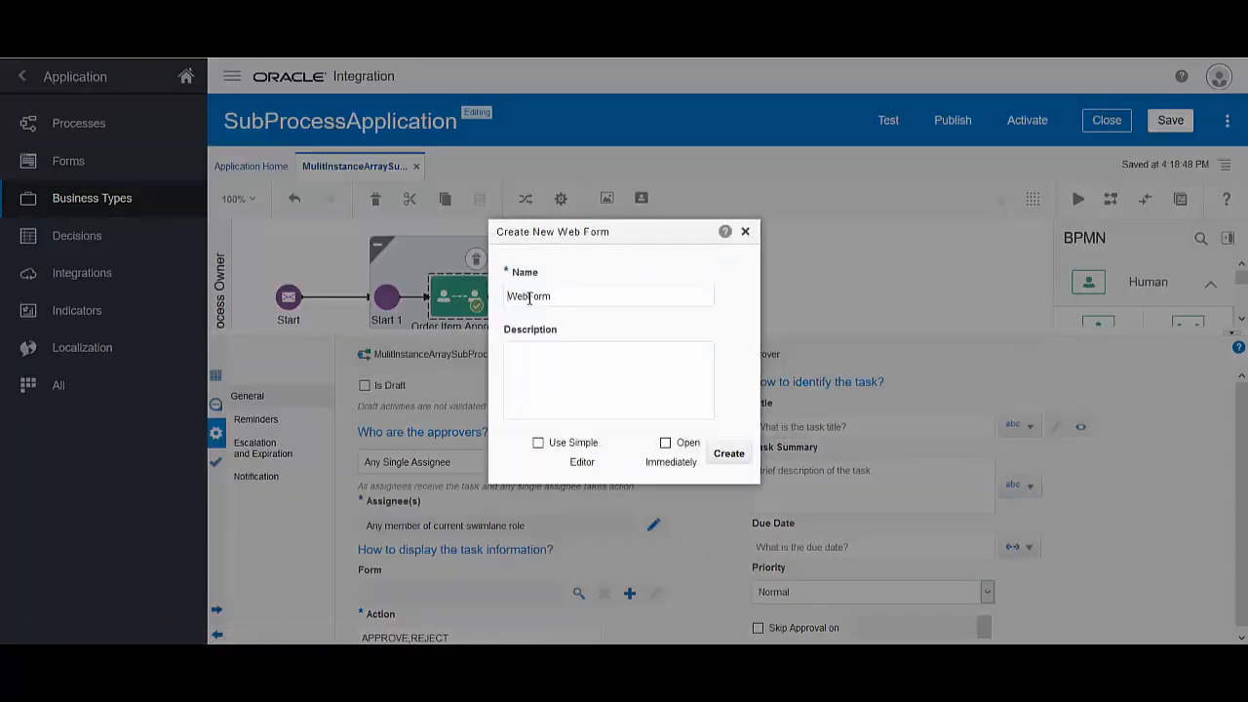
pyautogui.press('BackSpace')
pyautogui.press('BackSpace')
pyautogui.click(666, 447)
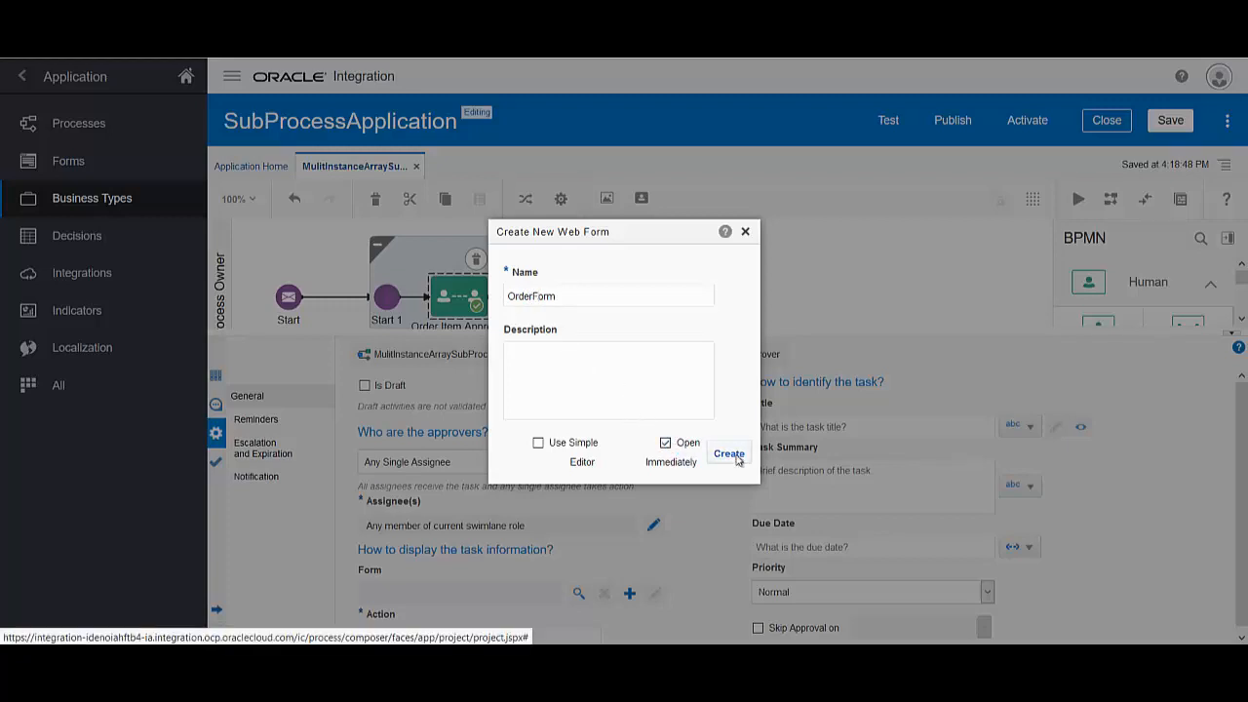
pyautogui.click(730, 455)
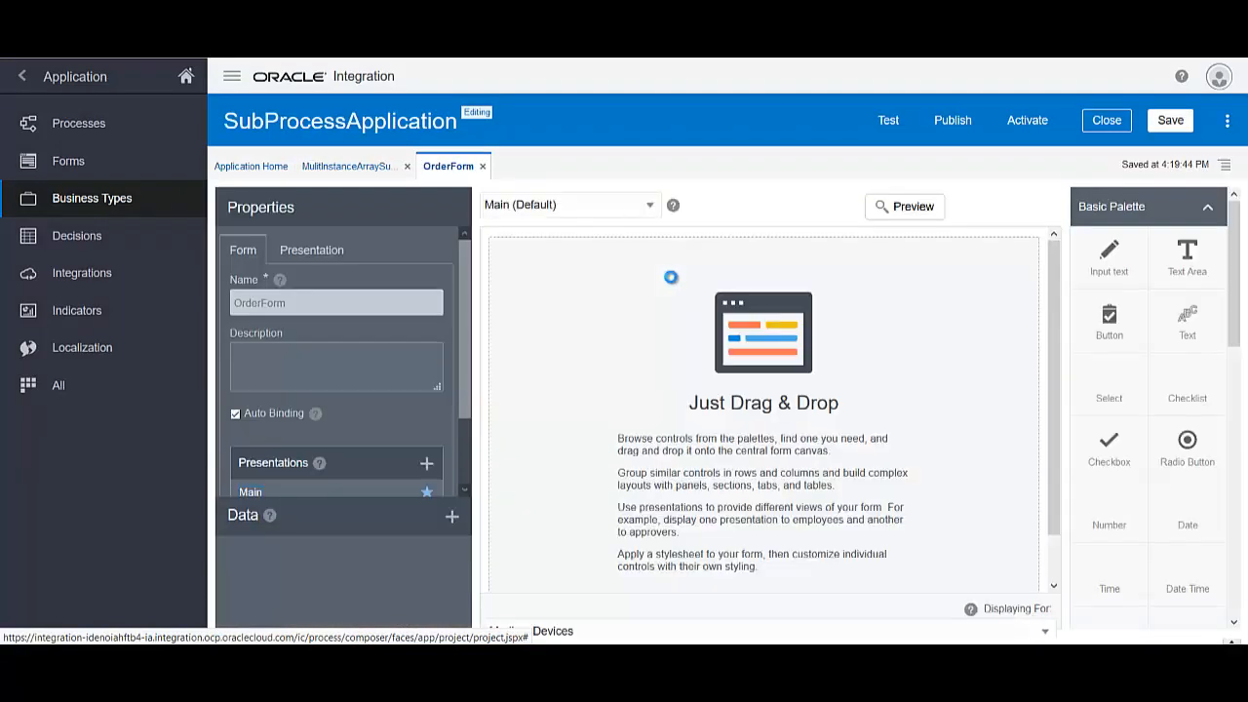
# Add the OrderItemTypeBO section to OrderForm with quantity and orderItemID side by side
pyautogui.scroll(-5, 1170, 369)
pyautogui.scroll(-5, 1187, 363)
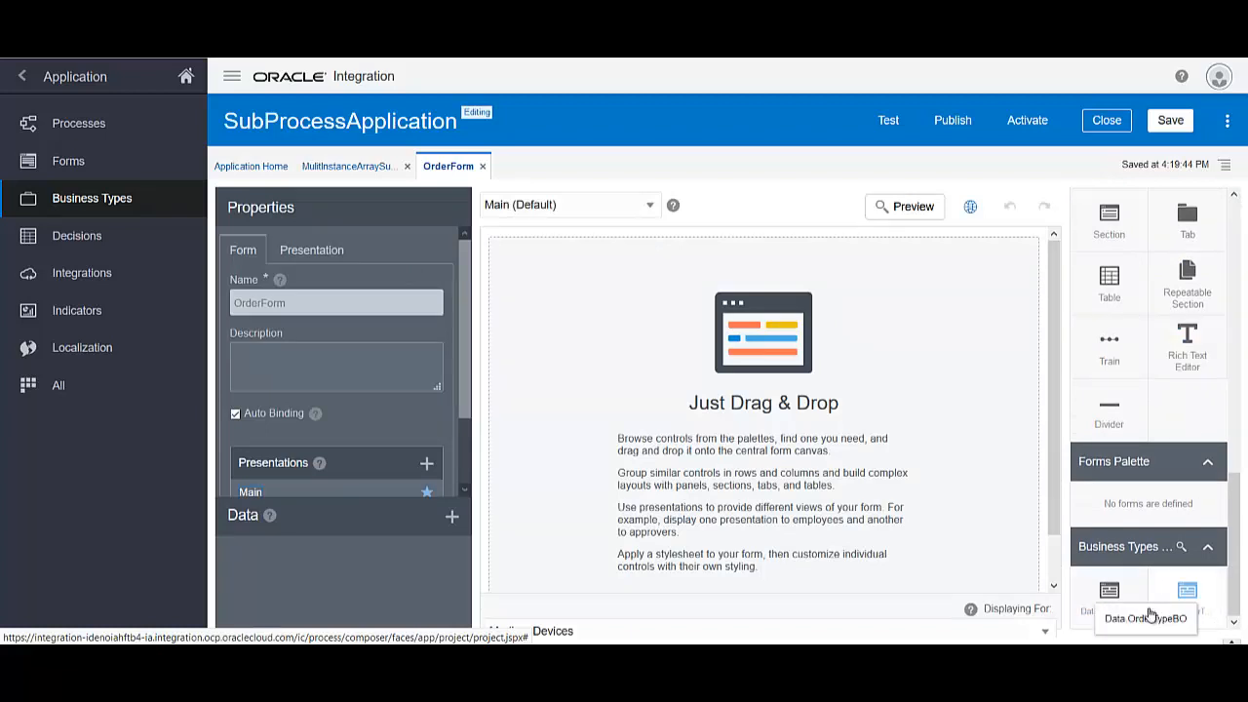
pyautogui.moveTo(1185, 592); pyautogui.dragTo(760, 360)
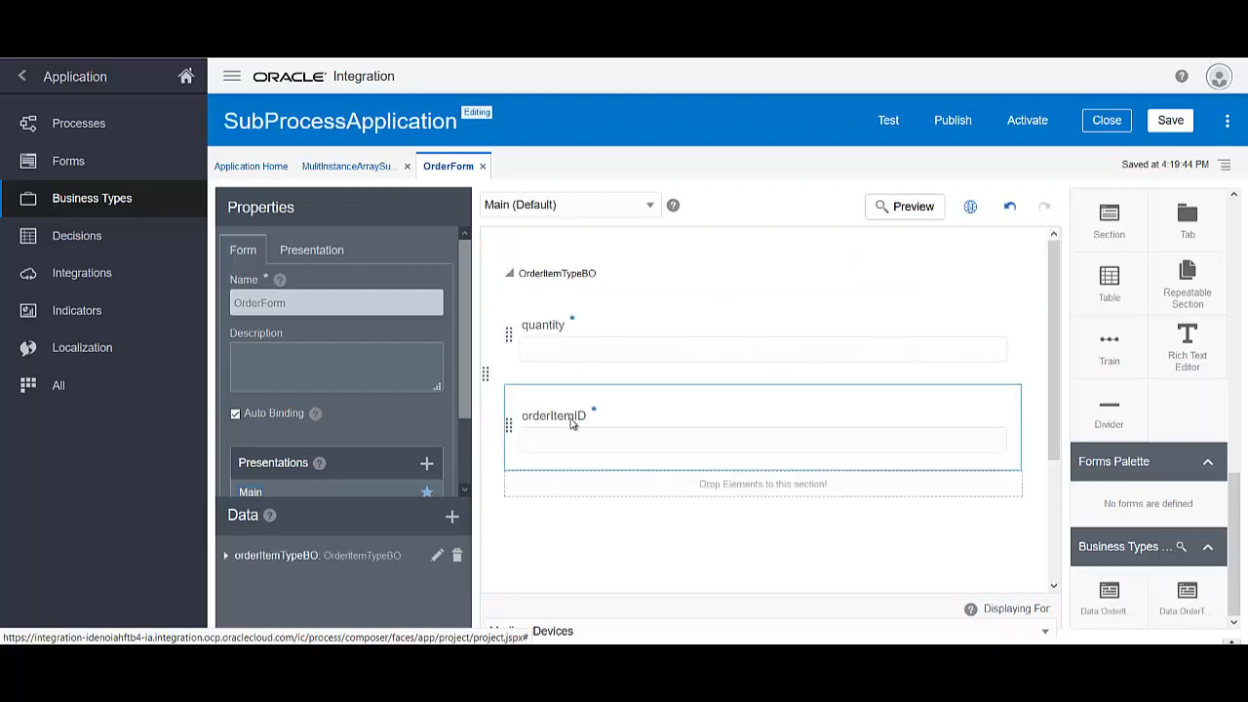
pyautogui.moveTo(616, 407); pyautogui.dragTo(599, 332)
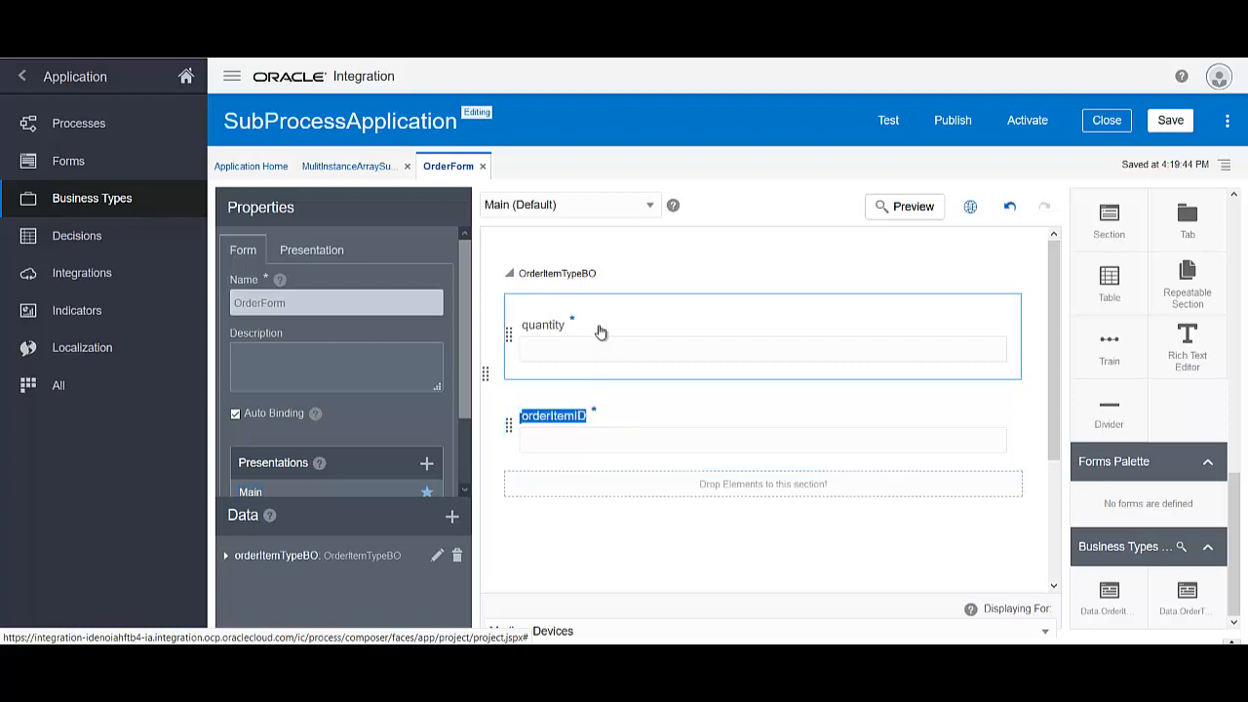
pyautogui.moveTo(510, 334); pyautogui.dragTo(512, 434)
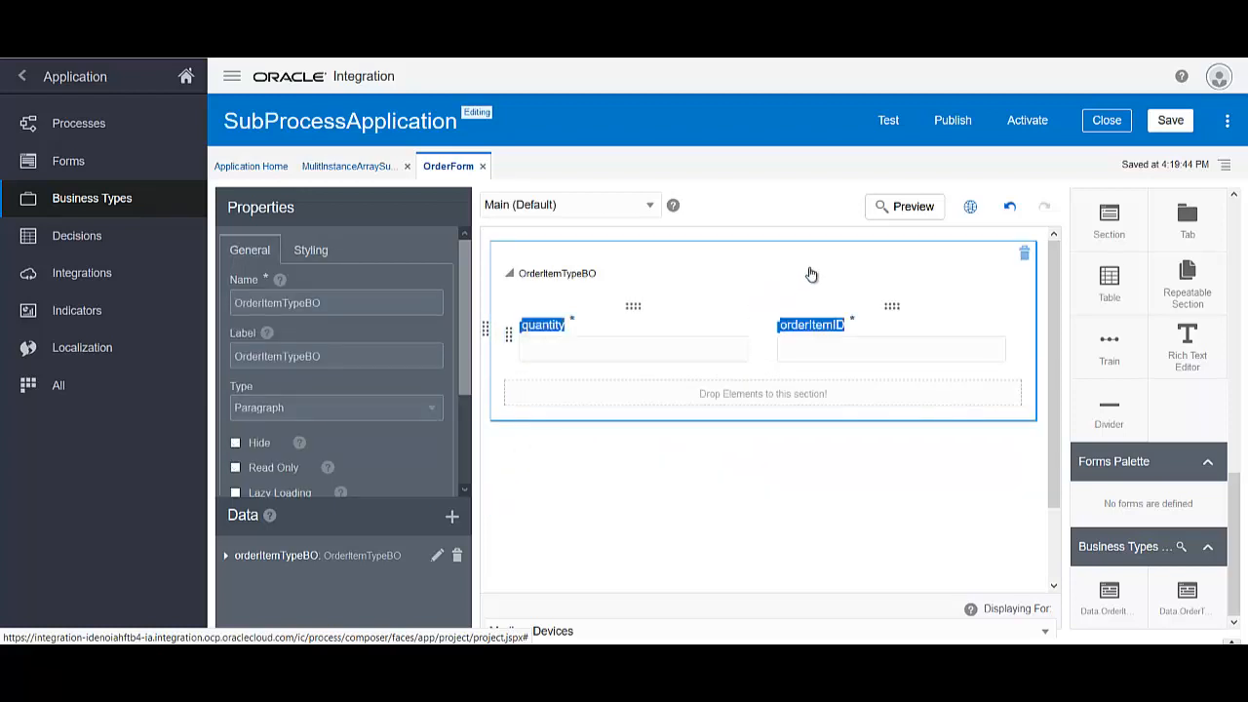
# Save OrderForm and return to the MulitInstanceArraySubProcess diagram
pyautogui.click(509, 273)
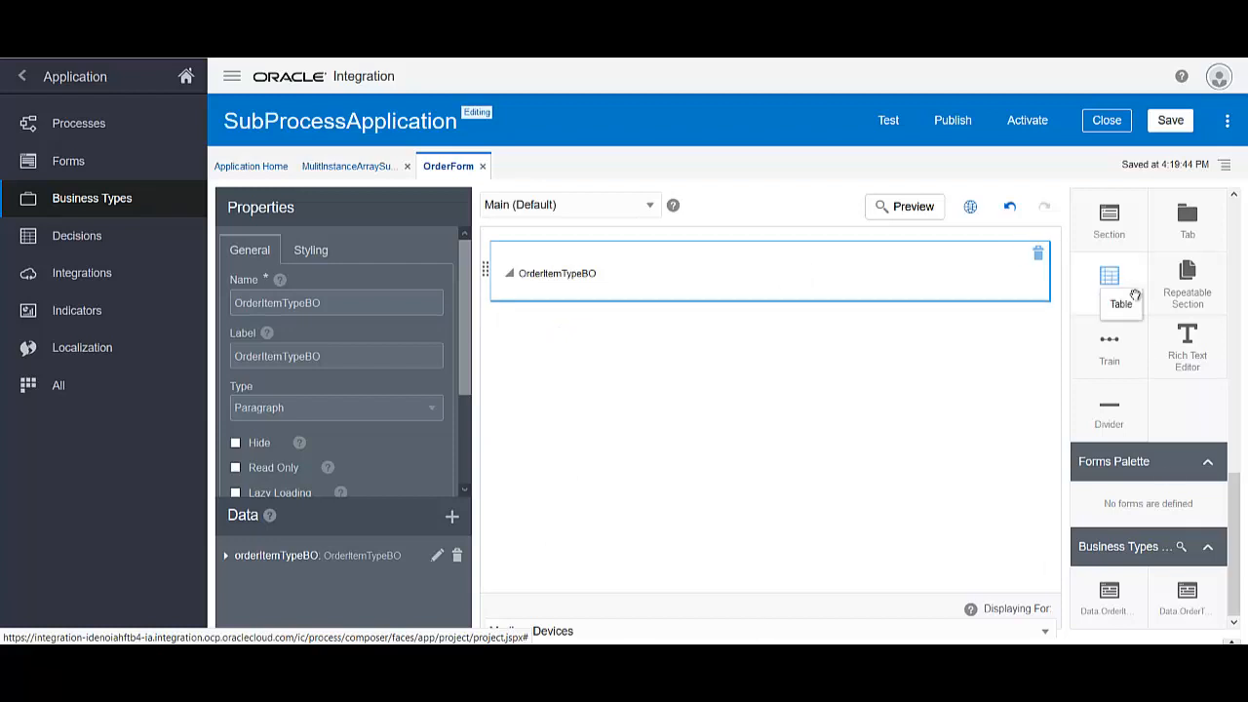
pyautogui.click(510, 275)
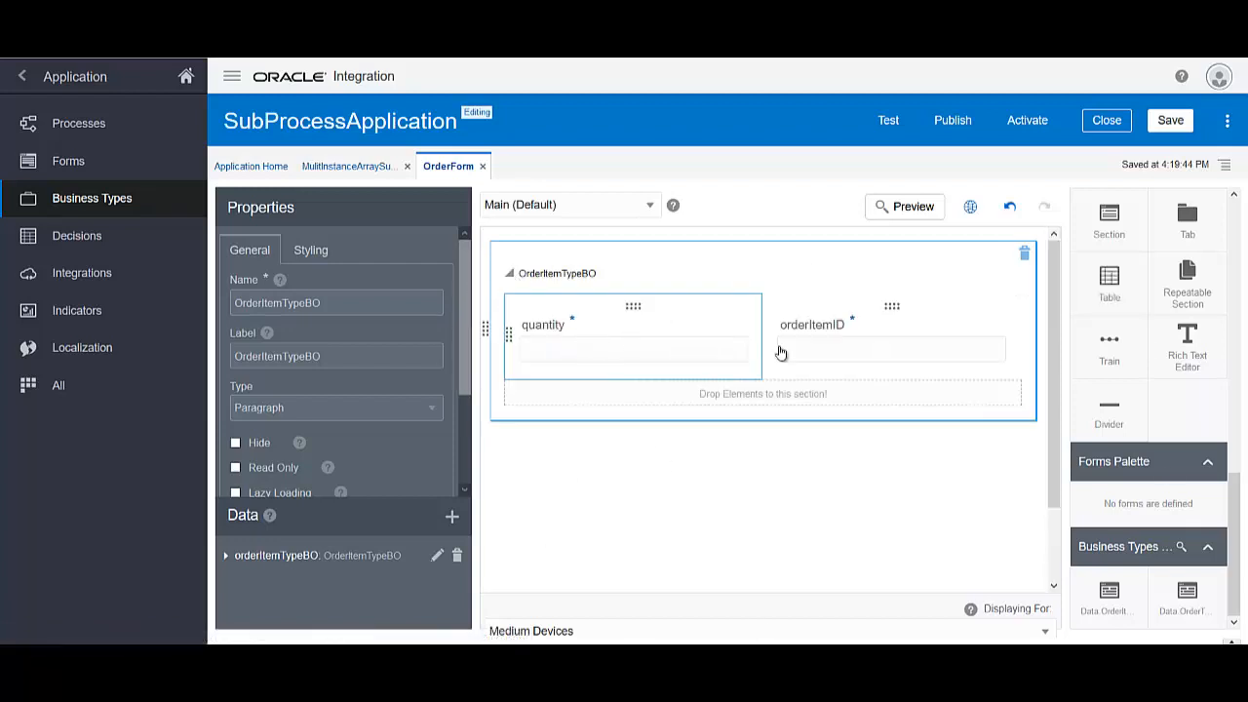
pyautogui.click(1170, 121)
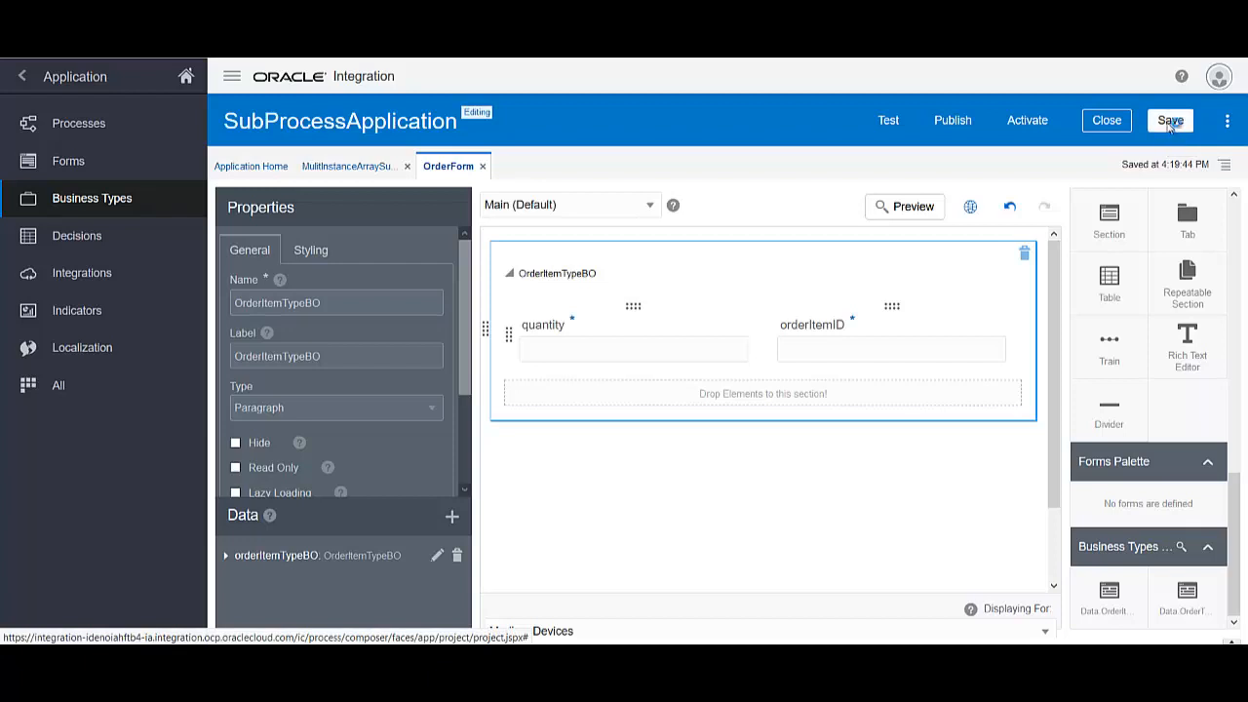
pyautogui.click(1170, 124)
pyautogui.click(372, 171)
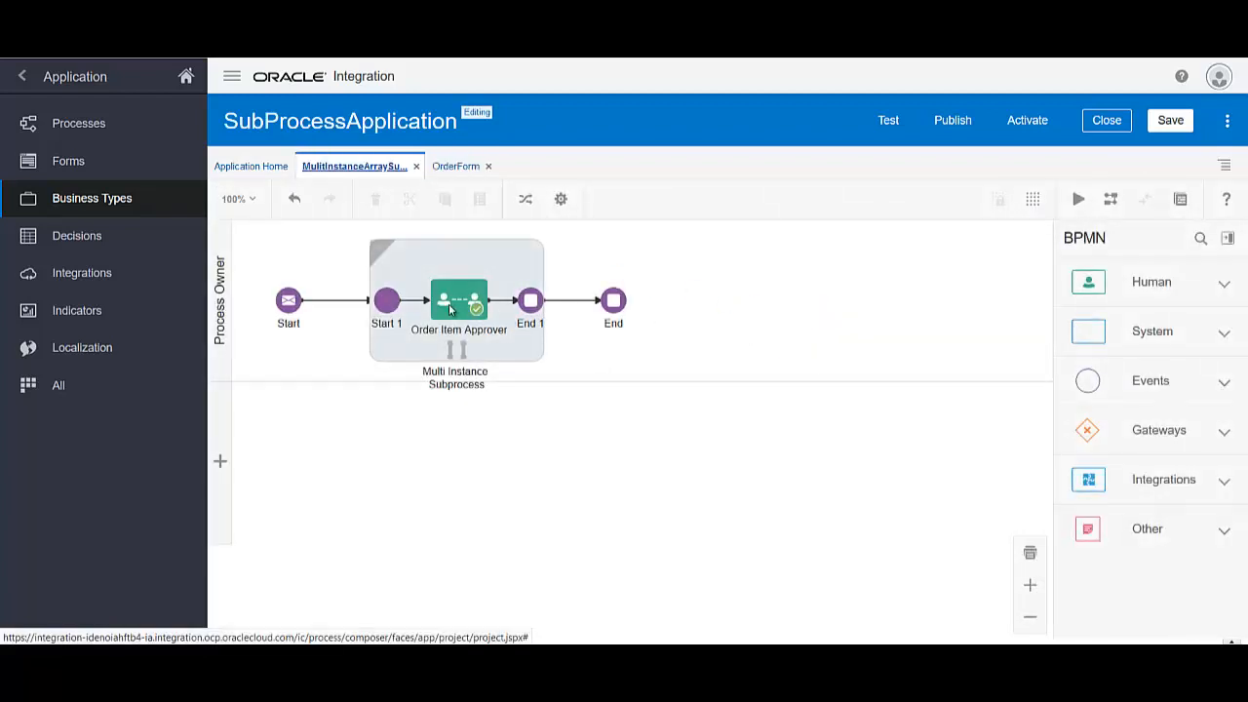
# Review the Order Item Approver task's properties
pyautogui.click(450, 309)
pyautogui.click(504, 292)
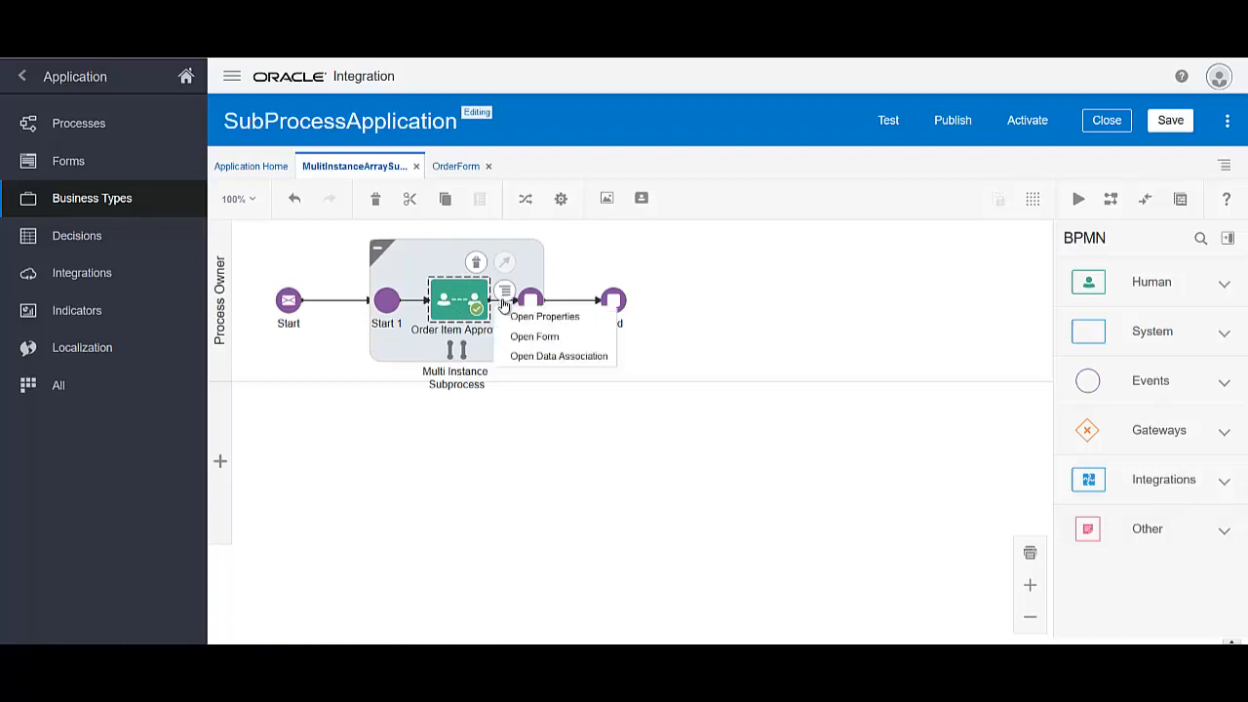
pyautogui.click(541, 317)
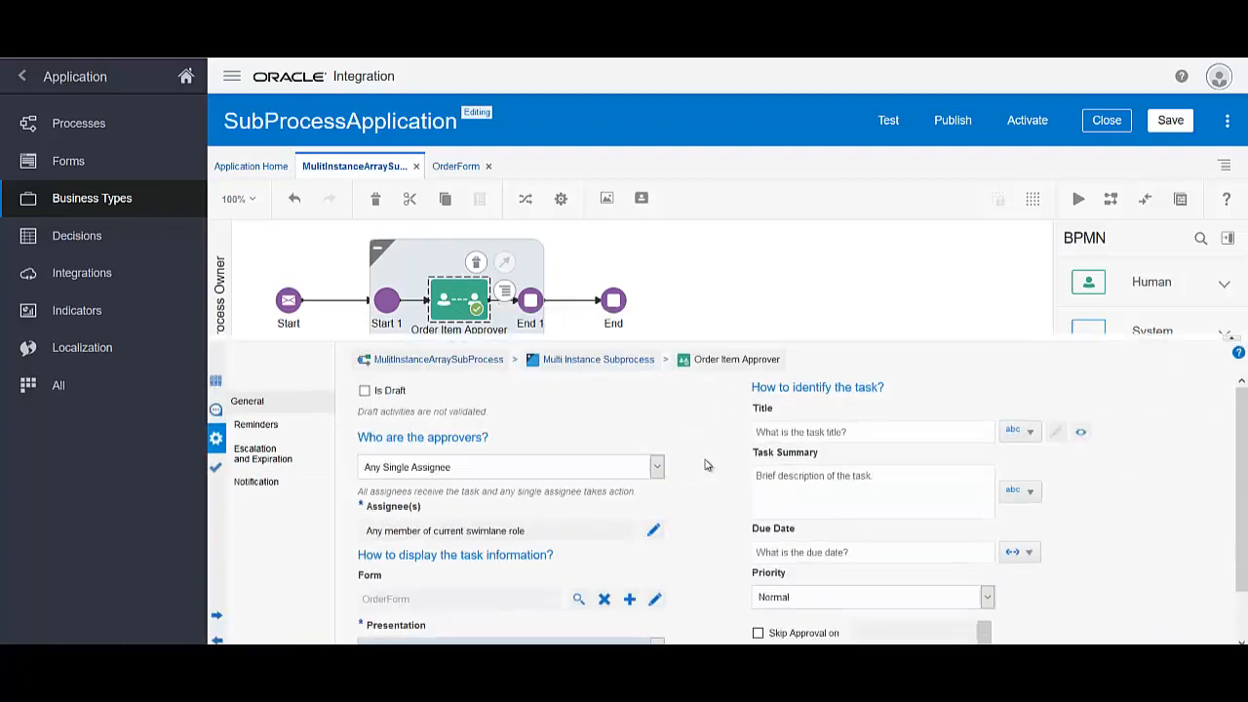
pyautogui.scroll(-2, 1048, 578)
pyautogui.scroll(2, 634, 513)
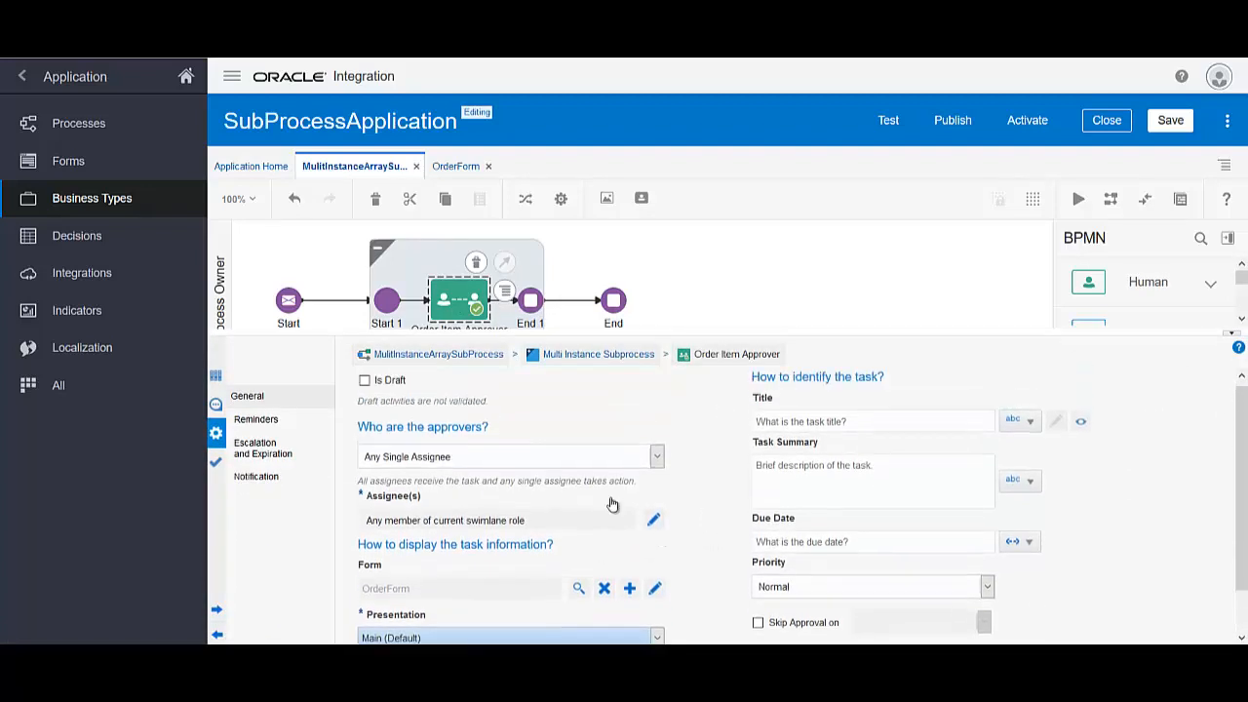
# Give the swimlane a new OrderItem Approver role instead of Process Owner, and save
pyautogui.click(224, 300)
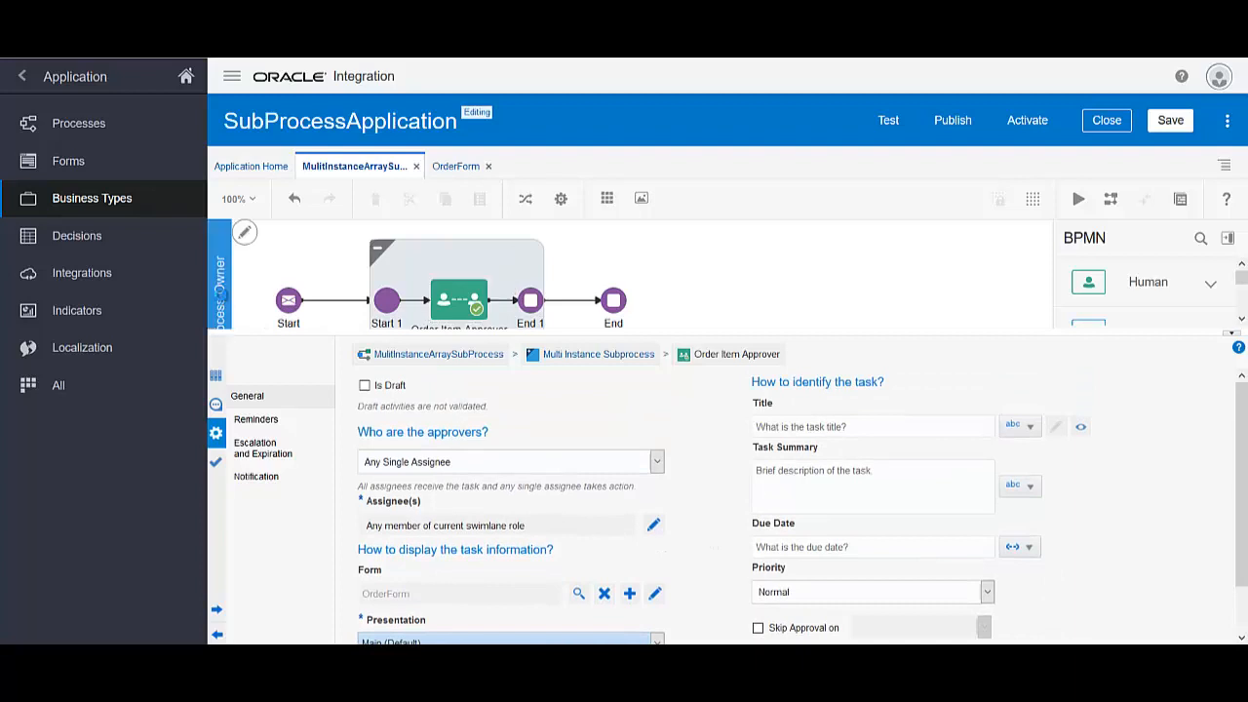
pyautogui.click(1236, 339)
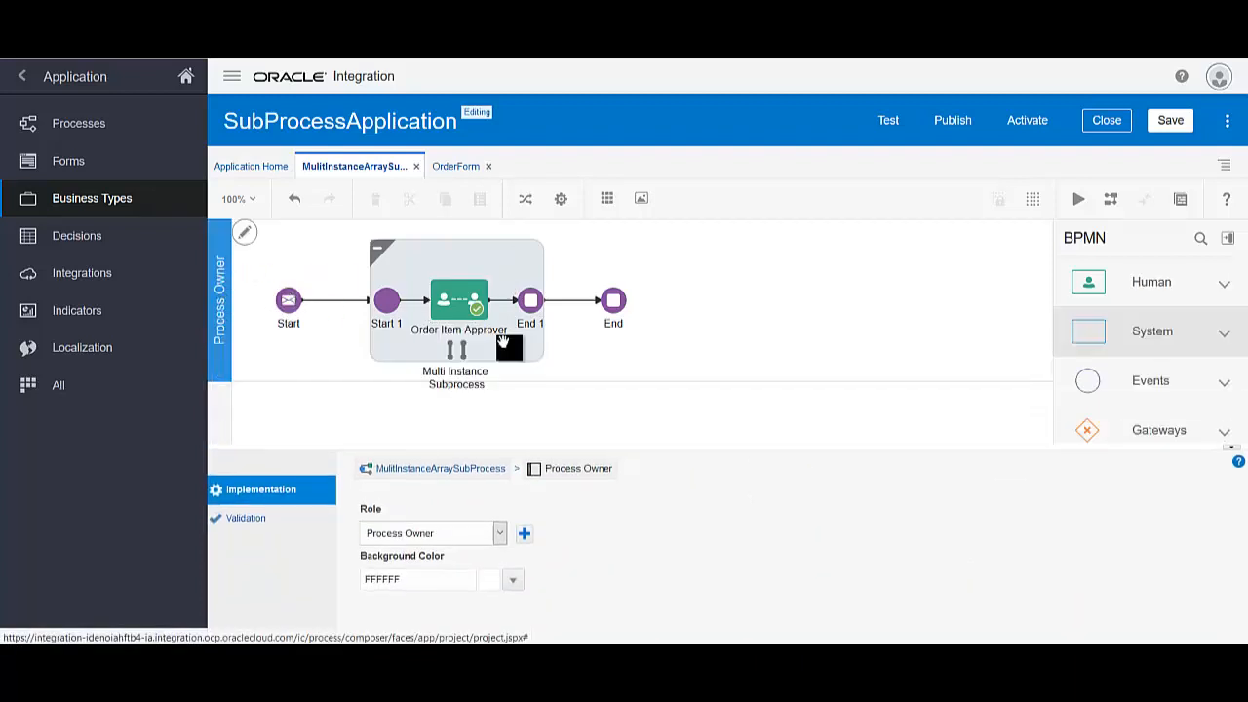
pyautogui.click(244, 236)
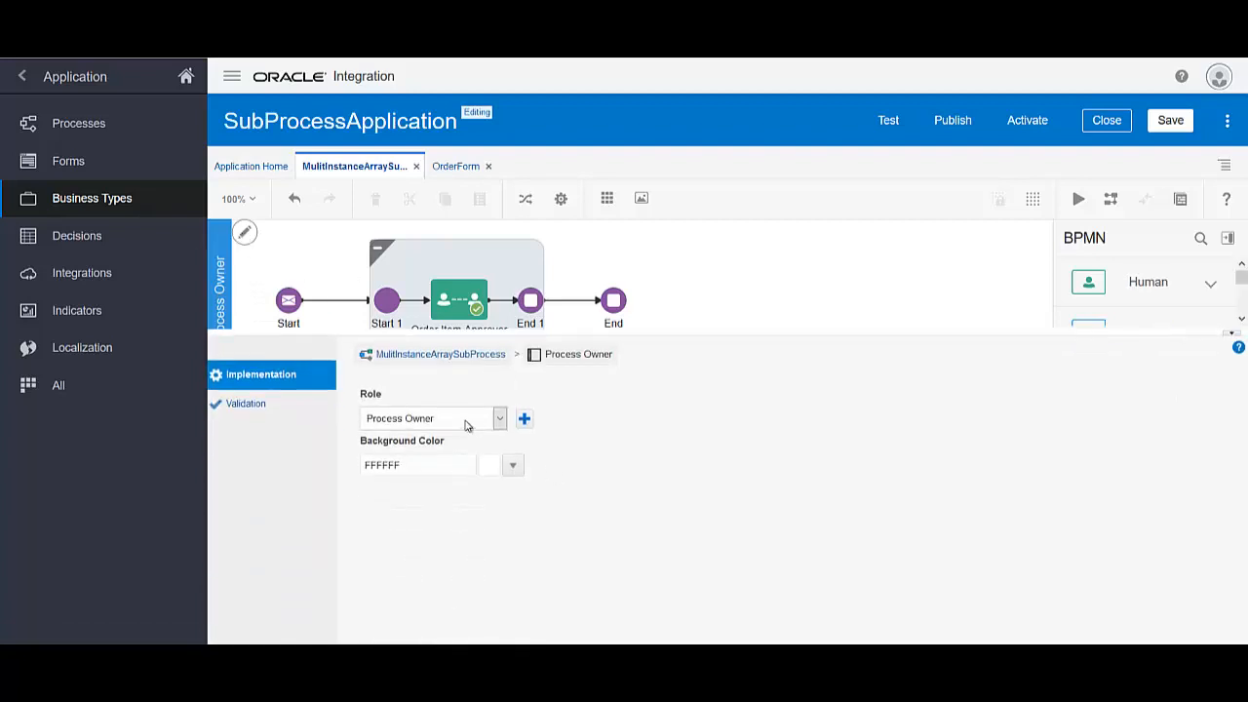
pyautogui.click(499, 418)
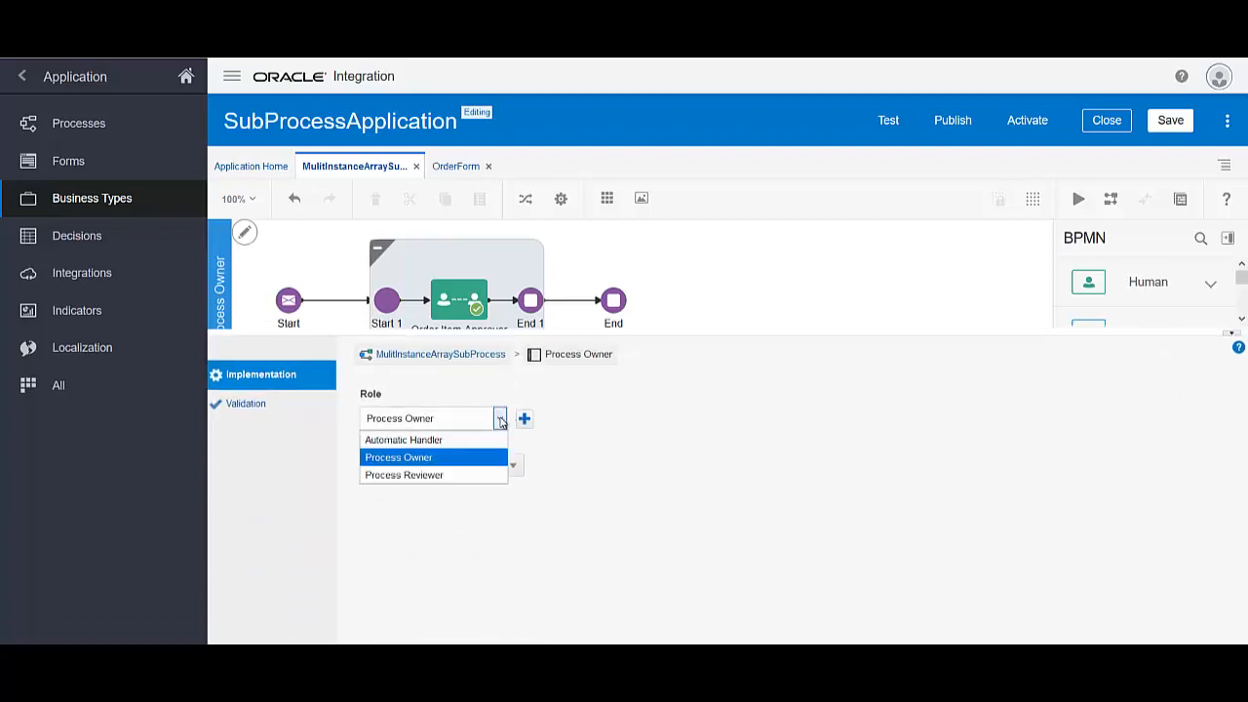
pyautogui.click(499, 418)
pyautogui.click(525, 419)
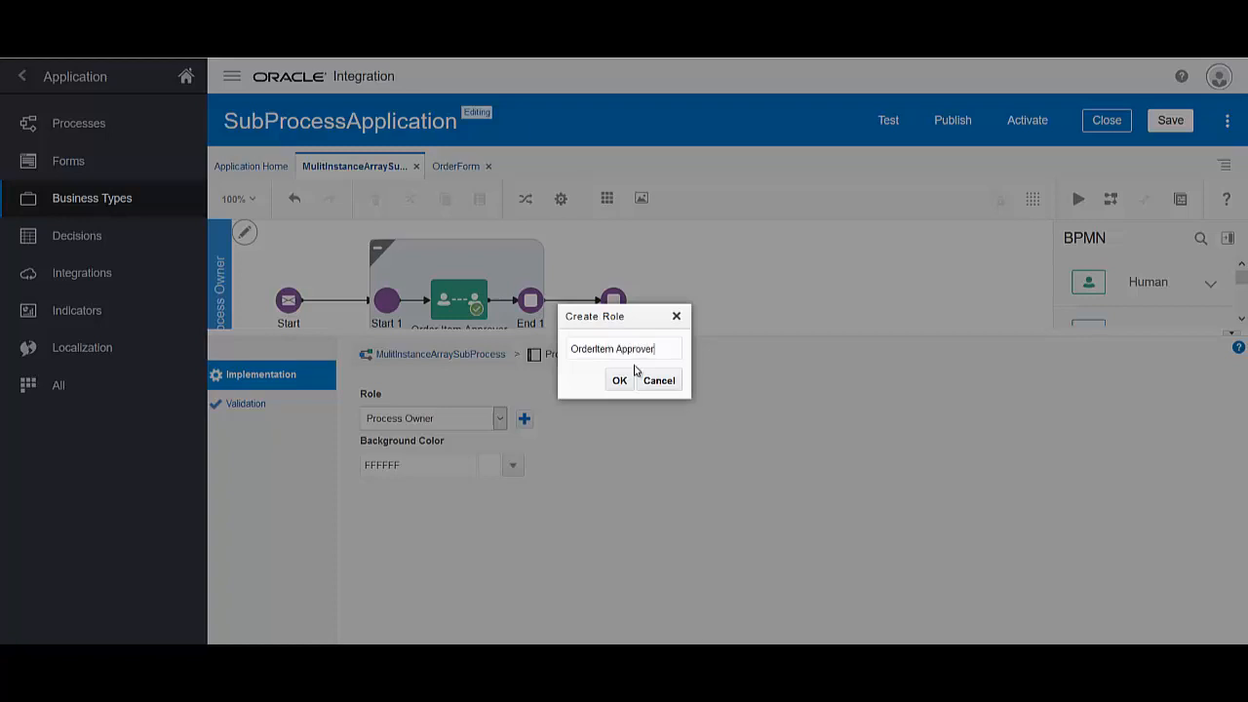
pyautogui.click(622, 382)
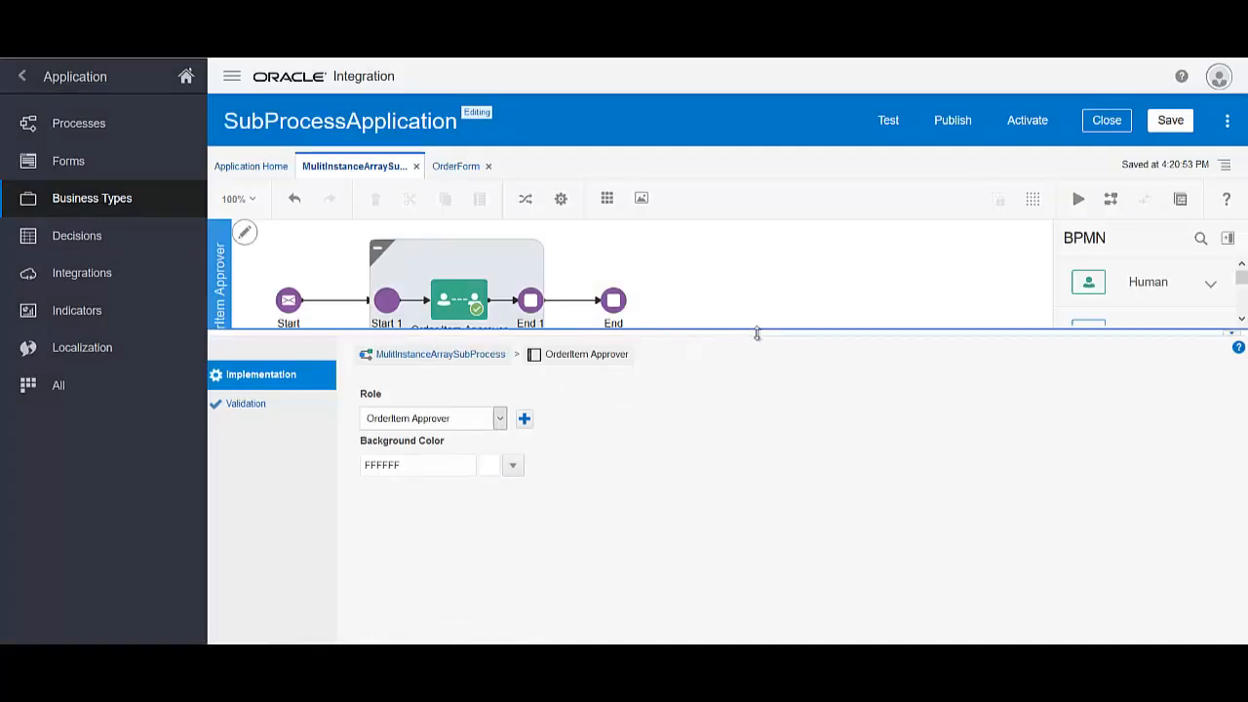
pyautogui.click(1236, 336)
pyautogui.click(1170, 122)
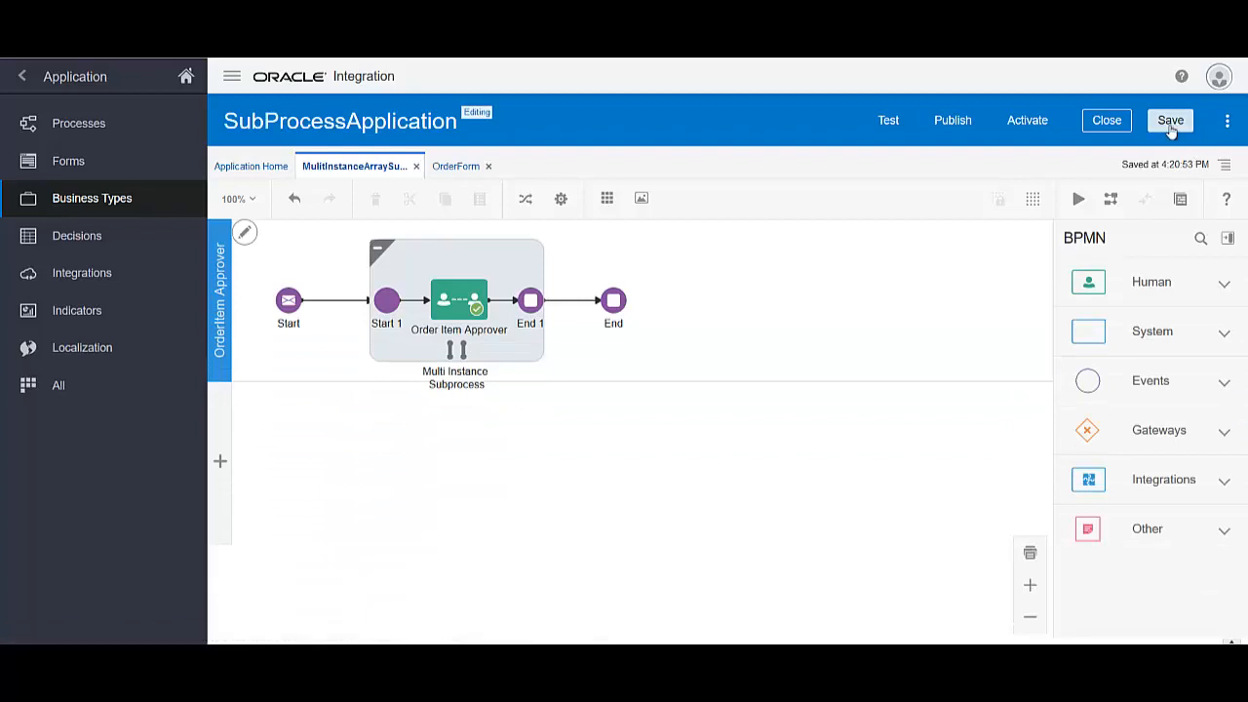
# Keep Order Item Approver's assignees as Lane Participants and save the process
pyautogui.click(462, 303)
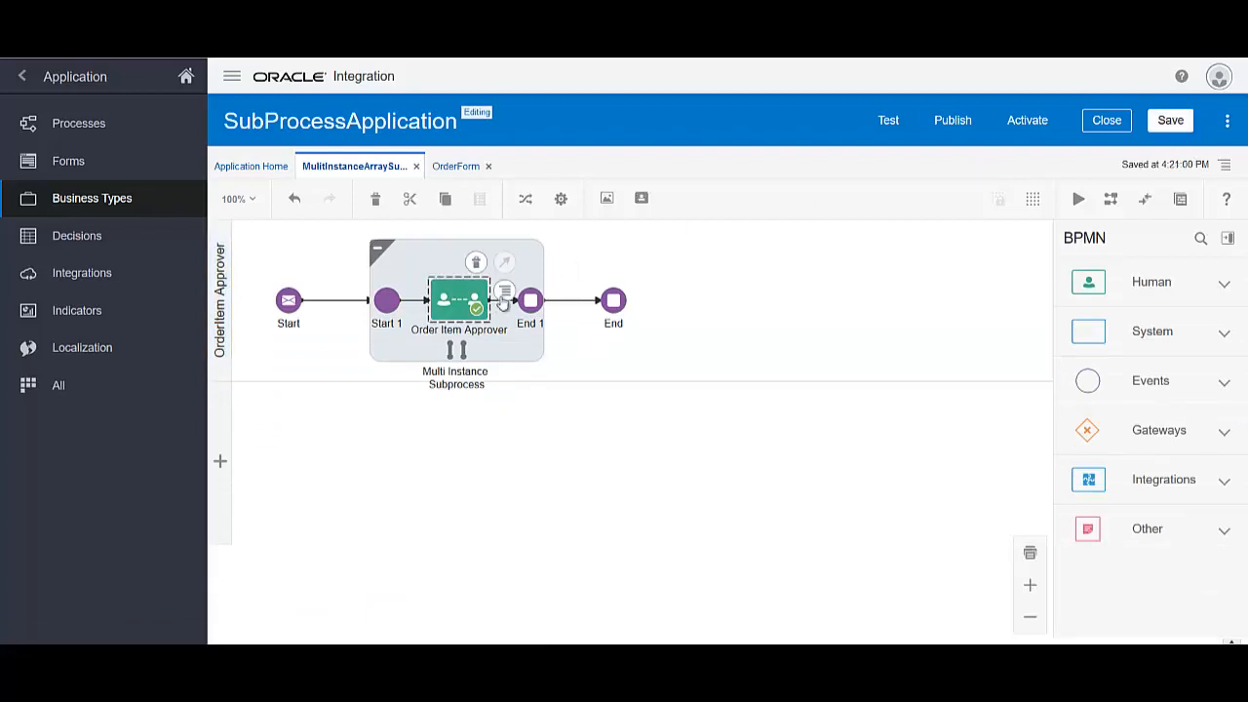
pyautogui.click(504, 290)
pyautogui.click(532, 312)
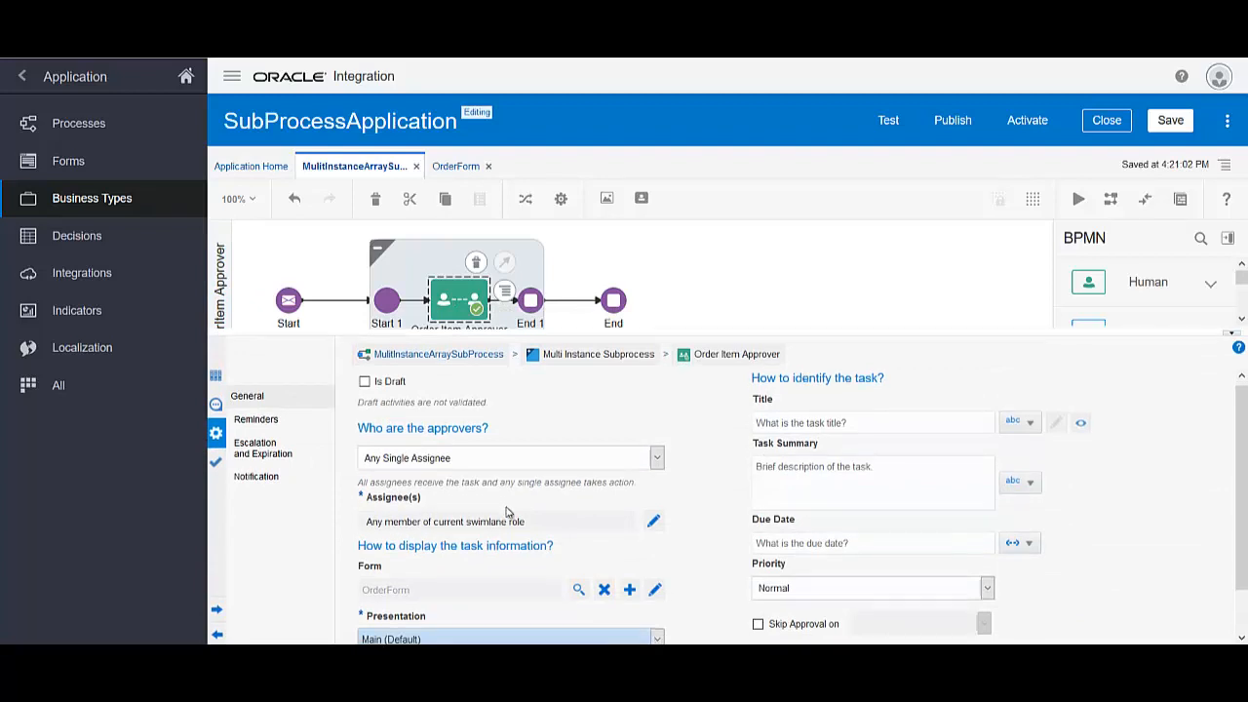
pyautogui.scroll(-1, 506, 513)
pyautogui.scroll(1, 496, 533)
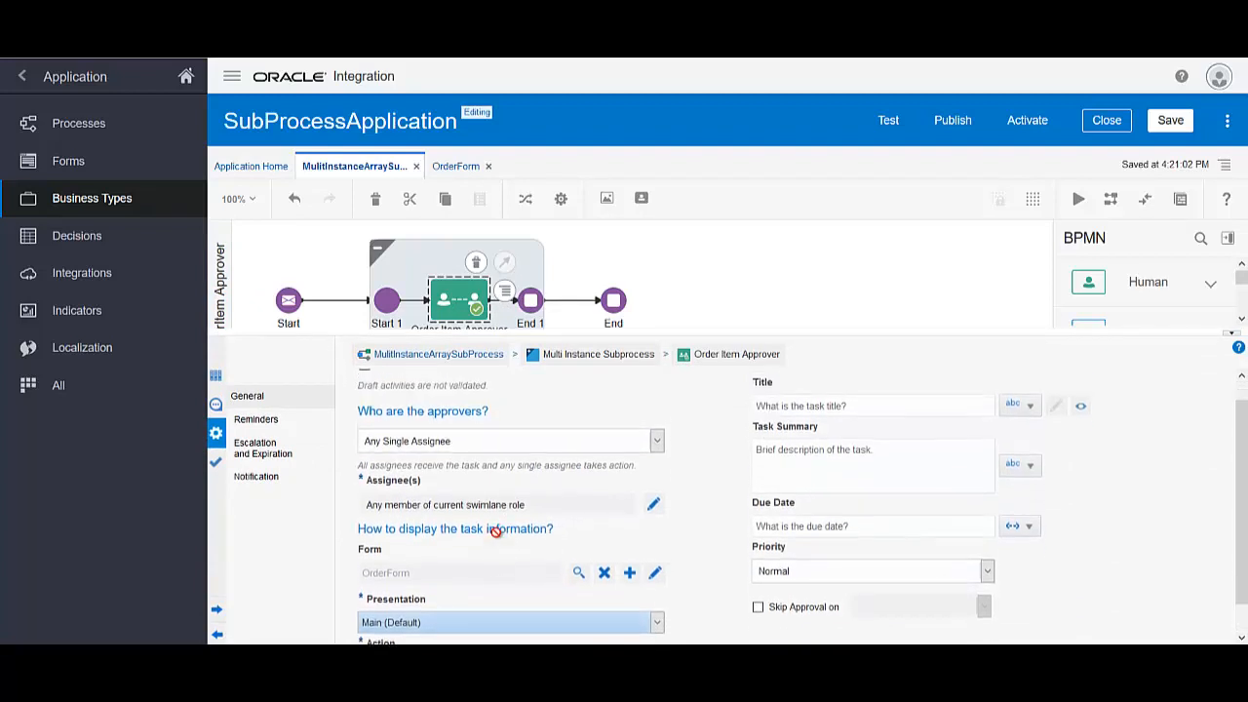
pyautogui.click(654, 527)
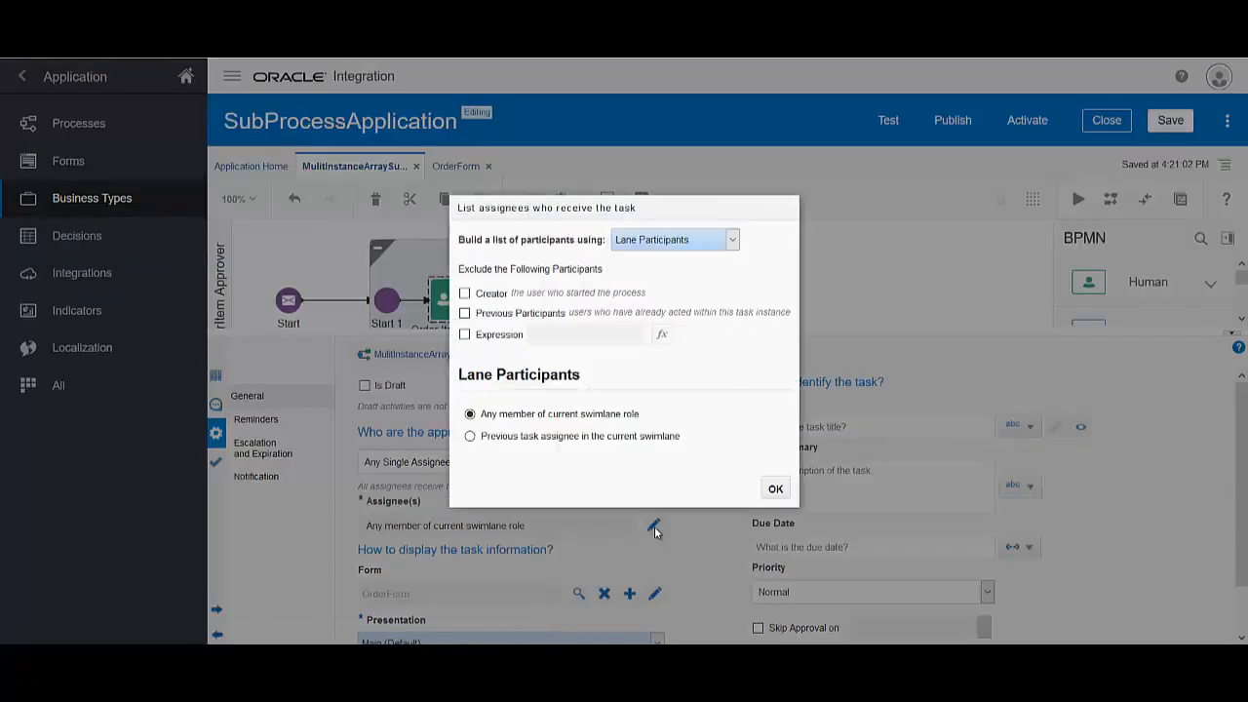
pyautogui.click(775, 486)
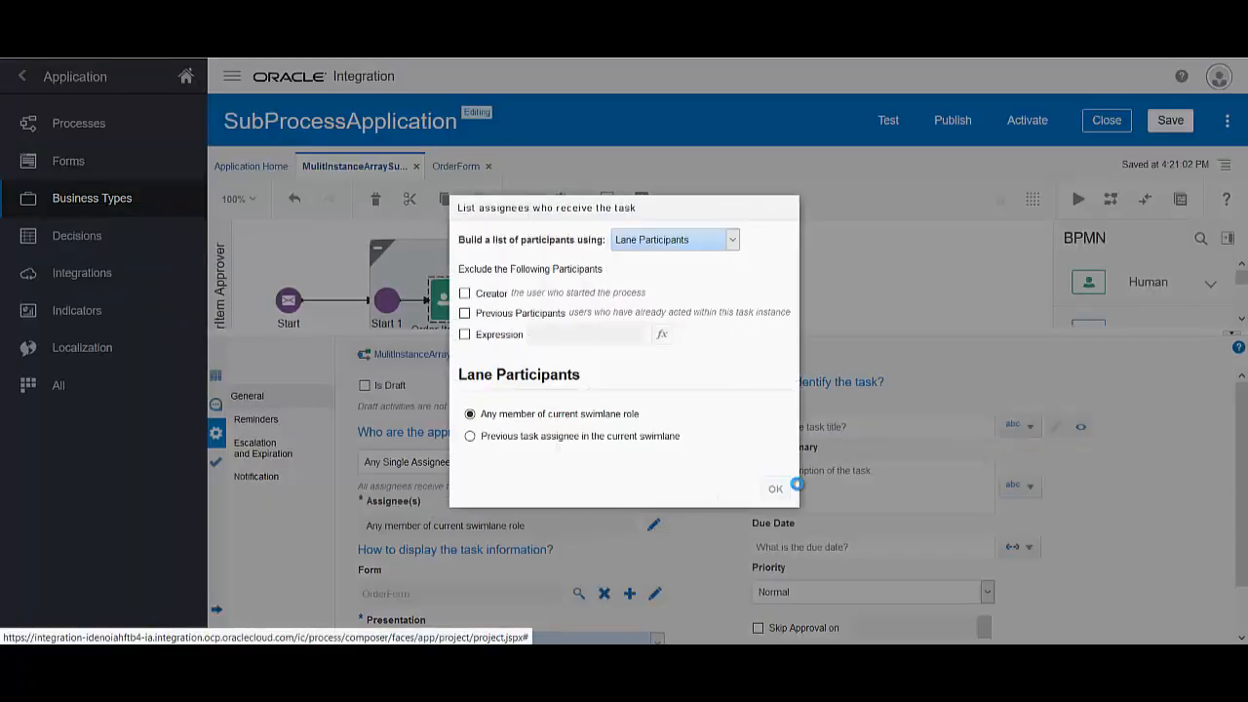
pyautogui.click(1239, 338)
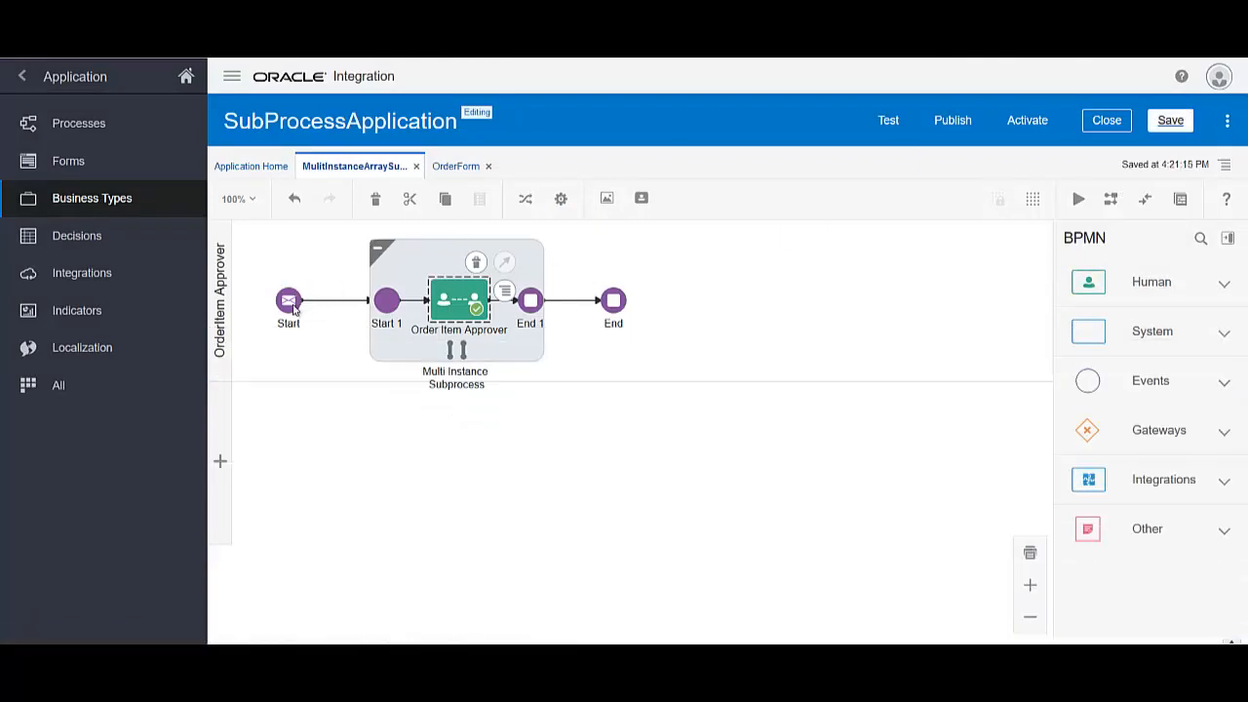
# Map the Start event's output lpArg to the orderPDO data object and apply
pyautogui.click(288, 305)
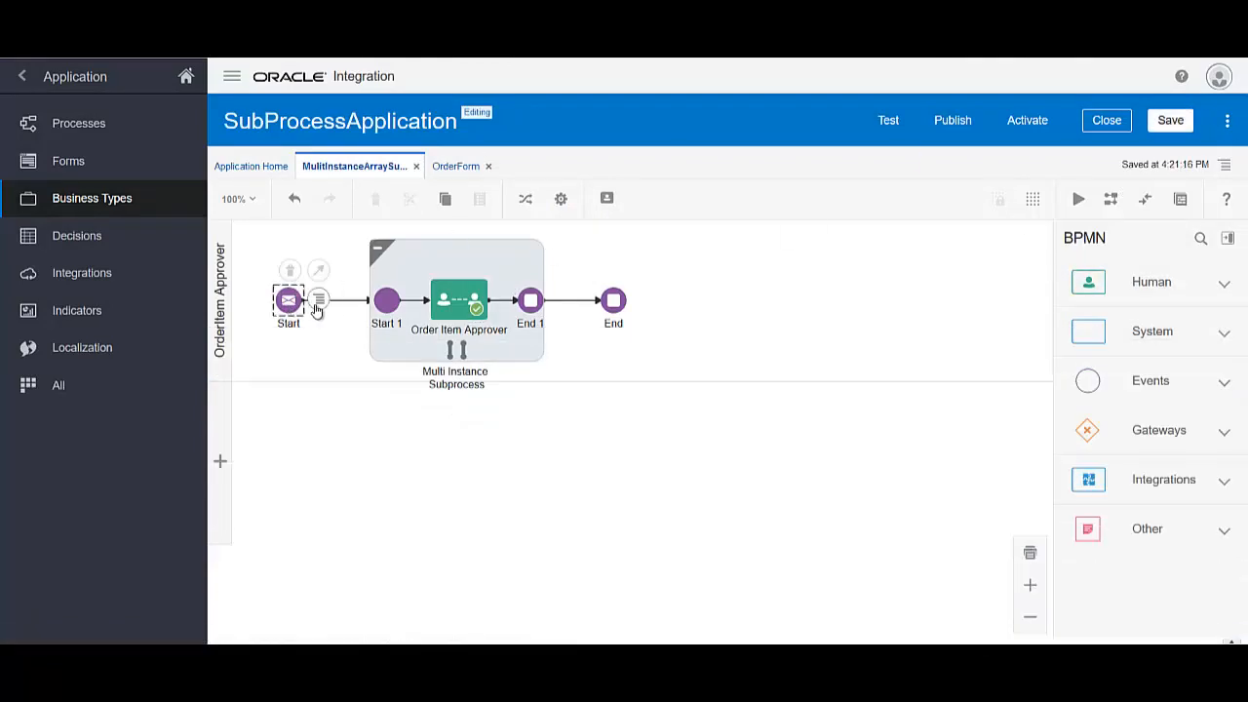
pyautogui.click(318, 303)
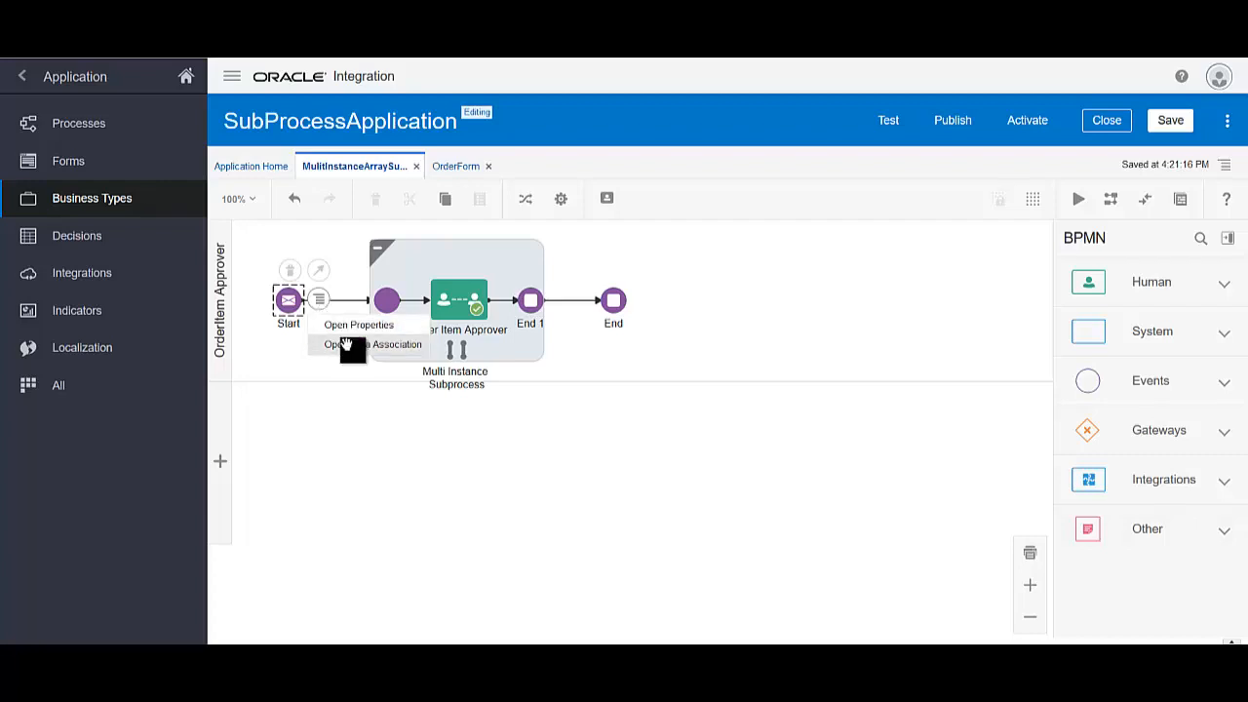
pyautogui.click(348, 345)
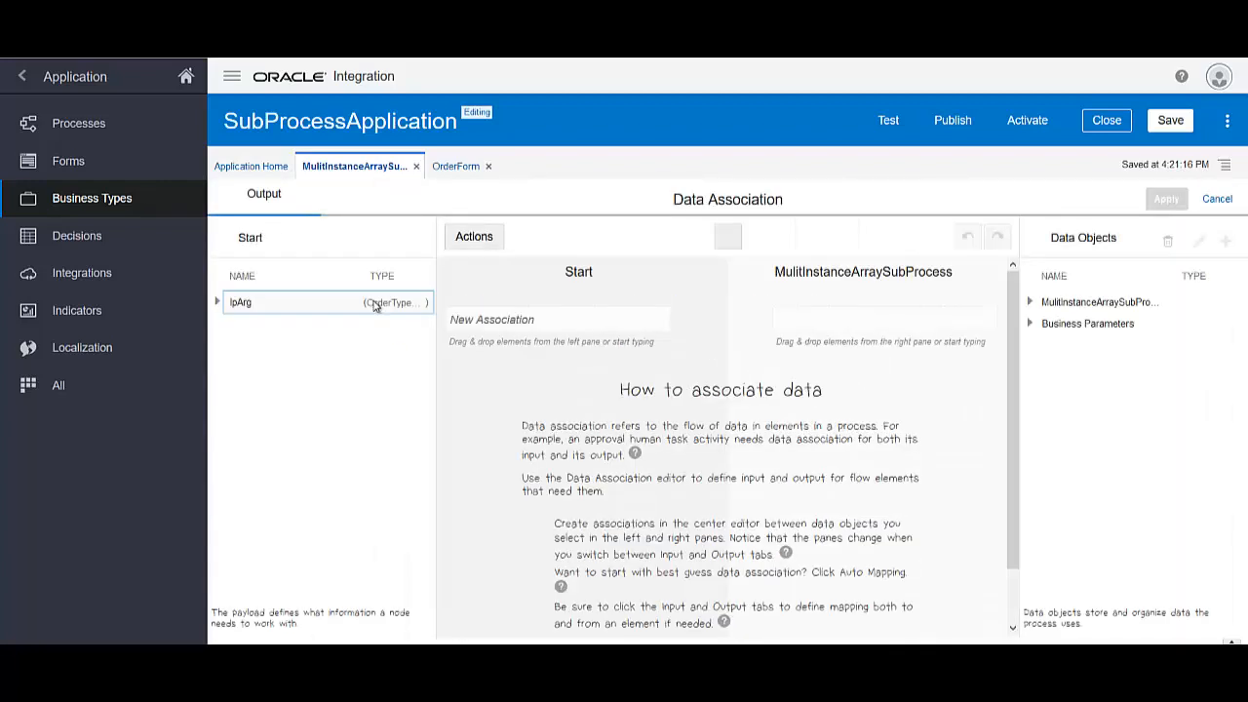
pyautogui.click(218, 304)
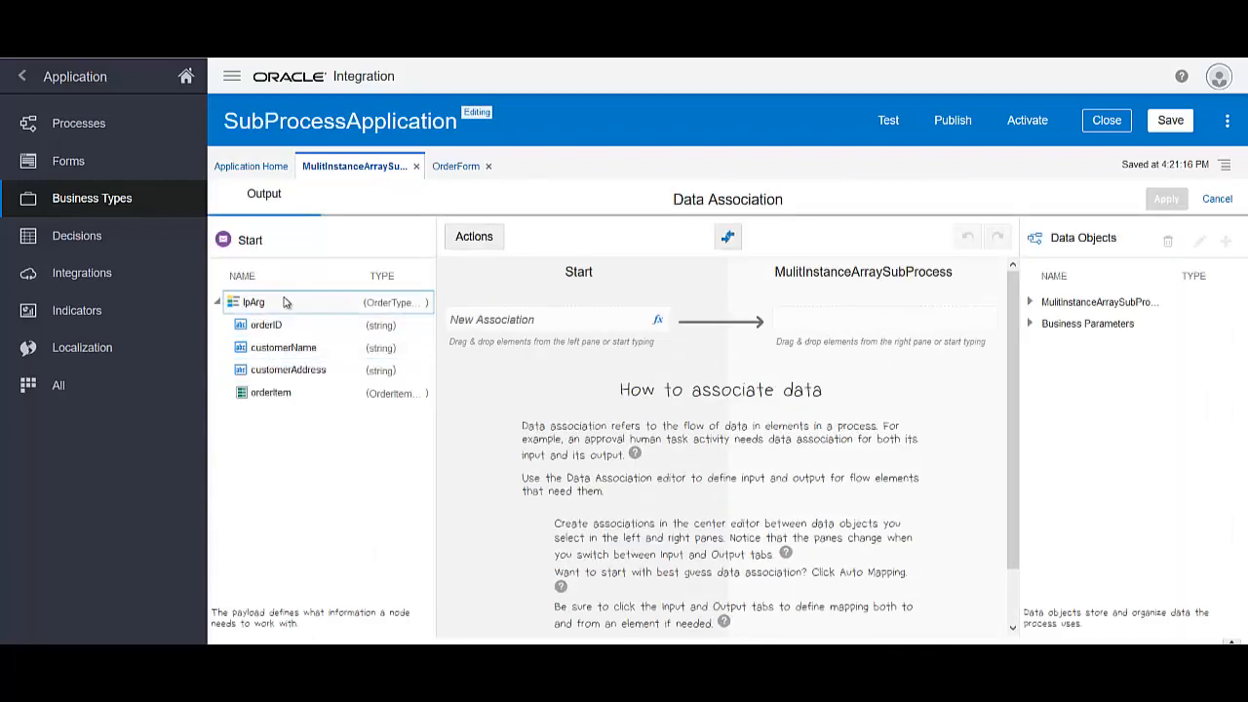
pyautogui.moveTo(283, 303); pyautogui.dragTo(518, 328)
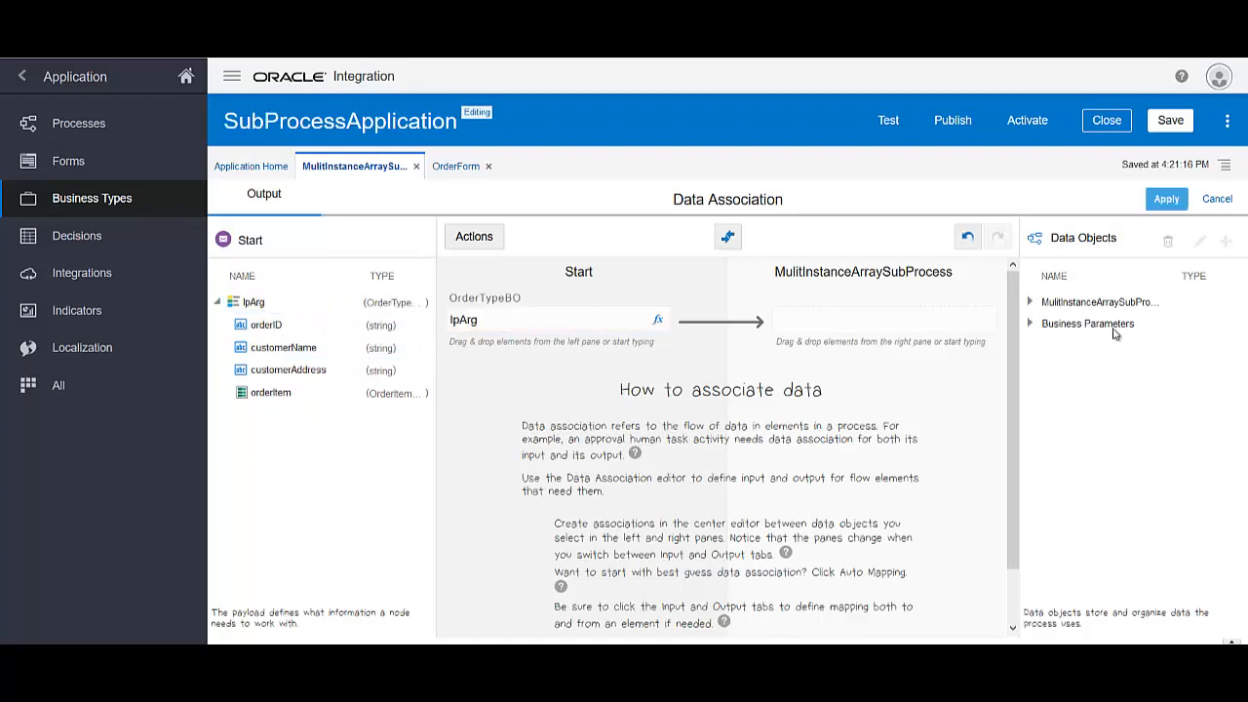
pyautogui.click(1030, 303)
pyautogui.click(1038, 324)
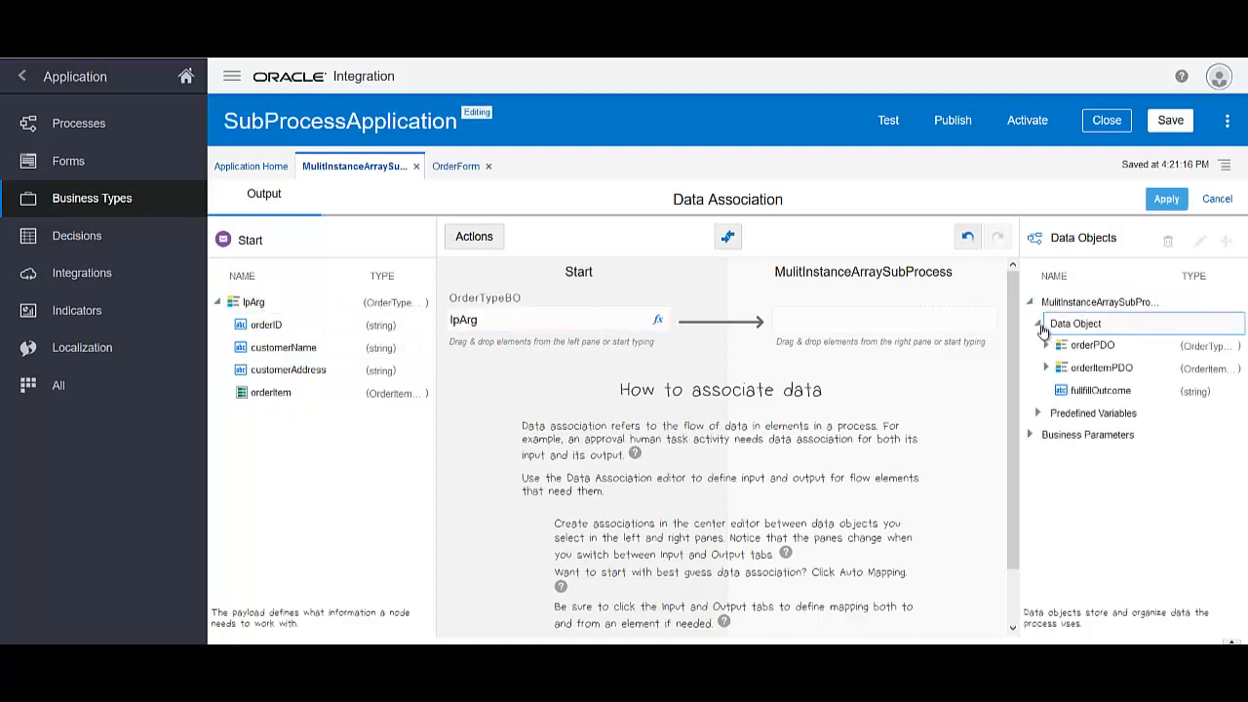
pyautogui.moveTo(1073, 346); pyautogui.dragTo(856, 333)
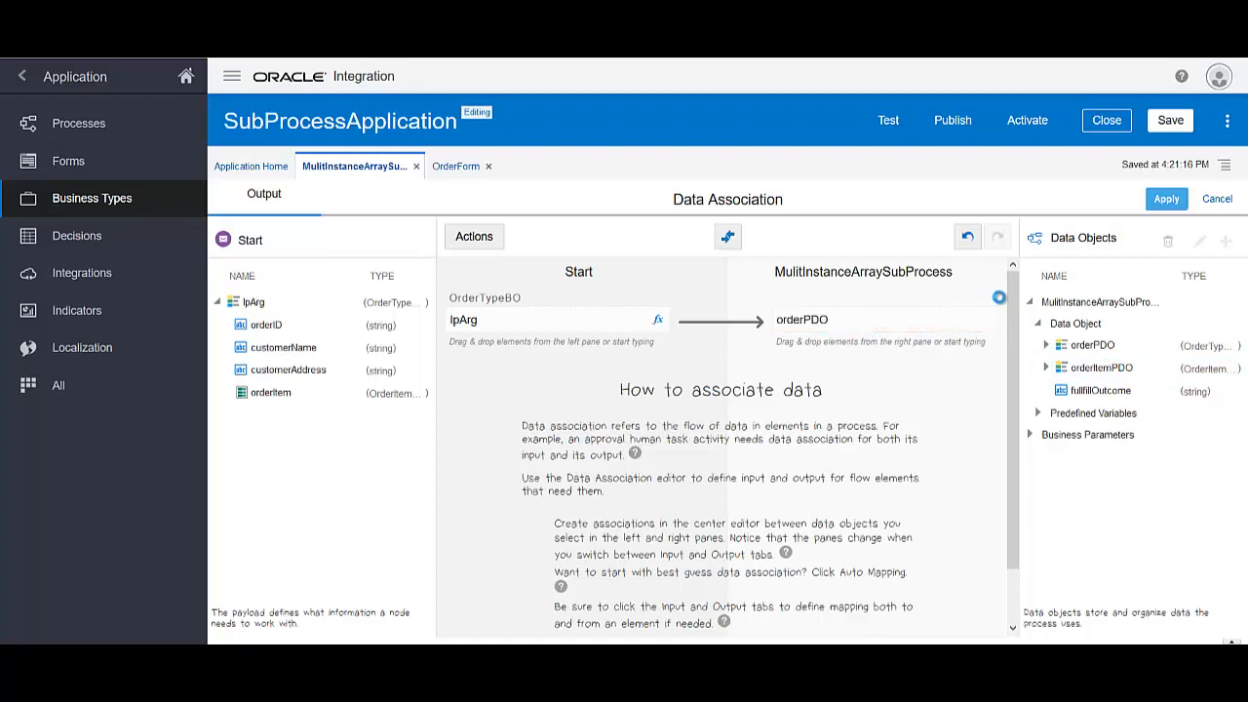
pyautogui.click(1166, 199)
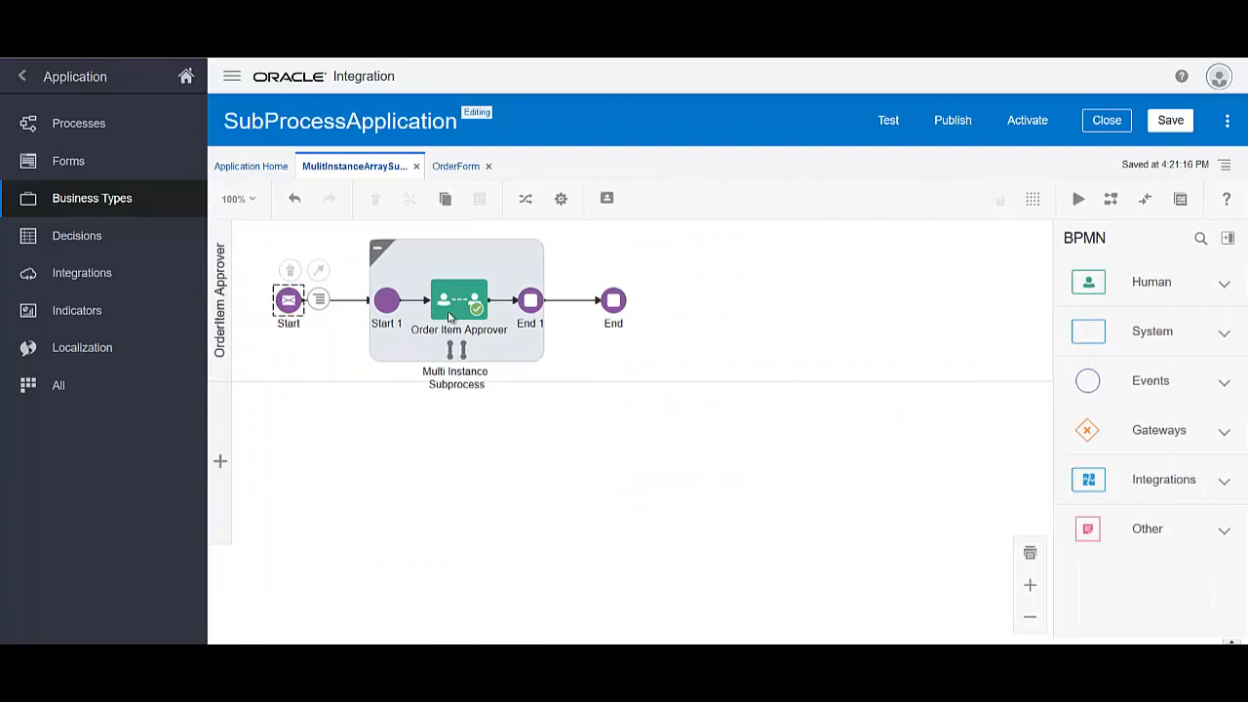
# Remove the orderFormDataObject to orderForm row from Order Item Approver's input association
pyautogui.click(444, 301)
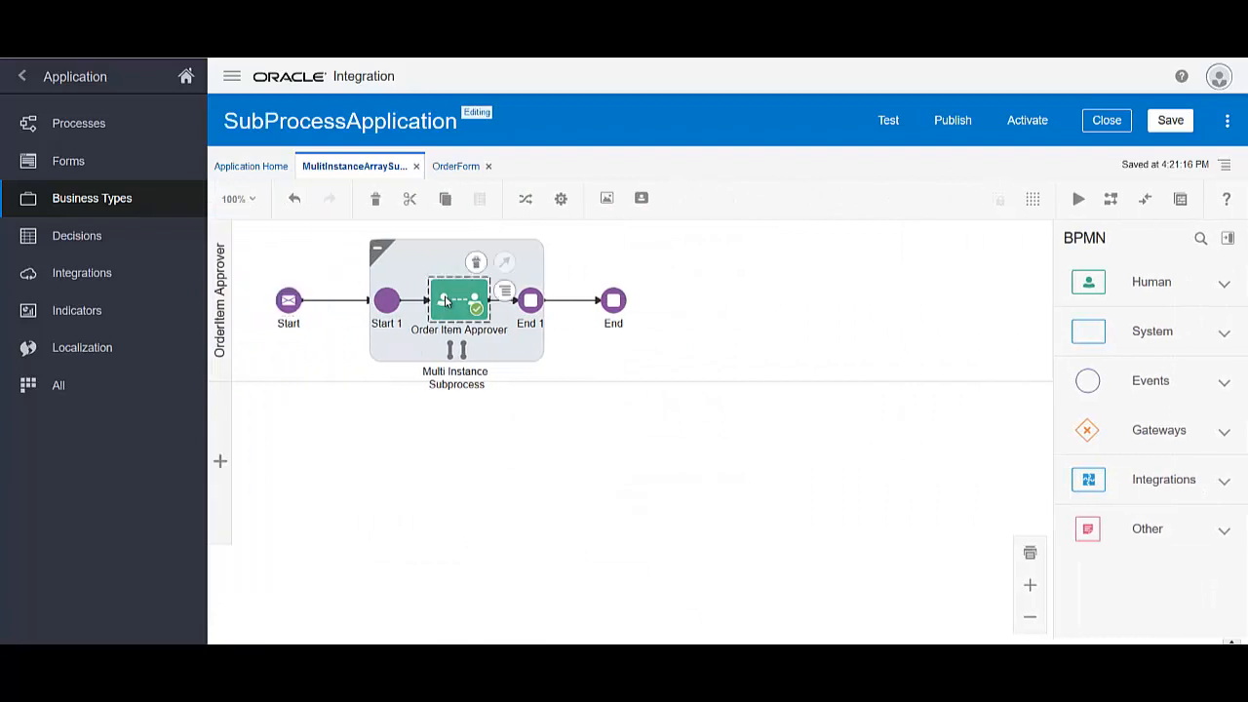
pyautogui.click(504, 294)
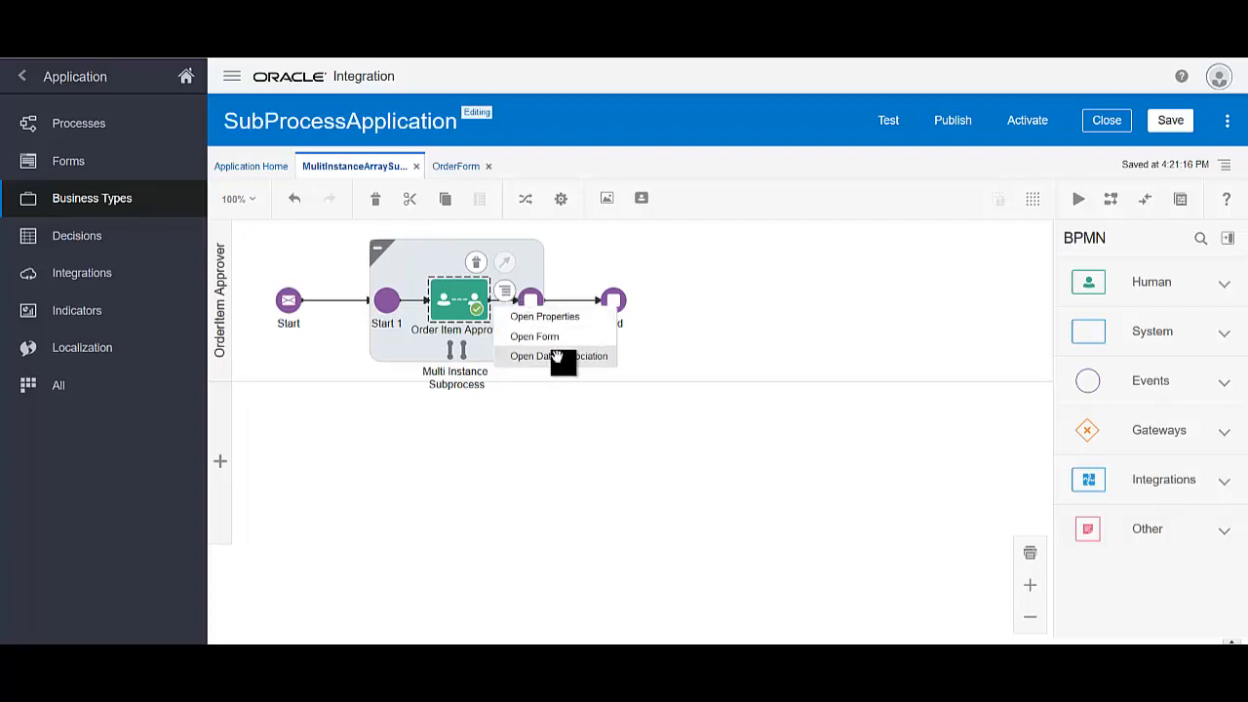
pyautogui.click(560, 357)
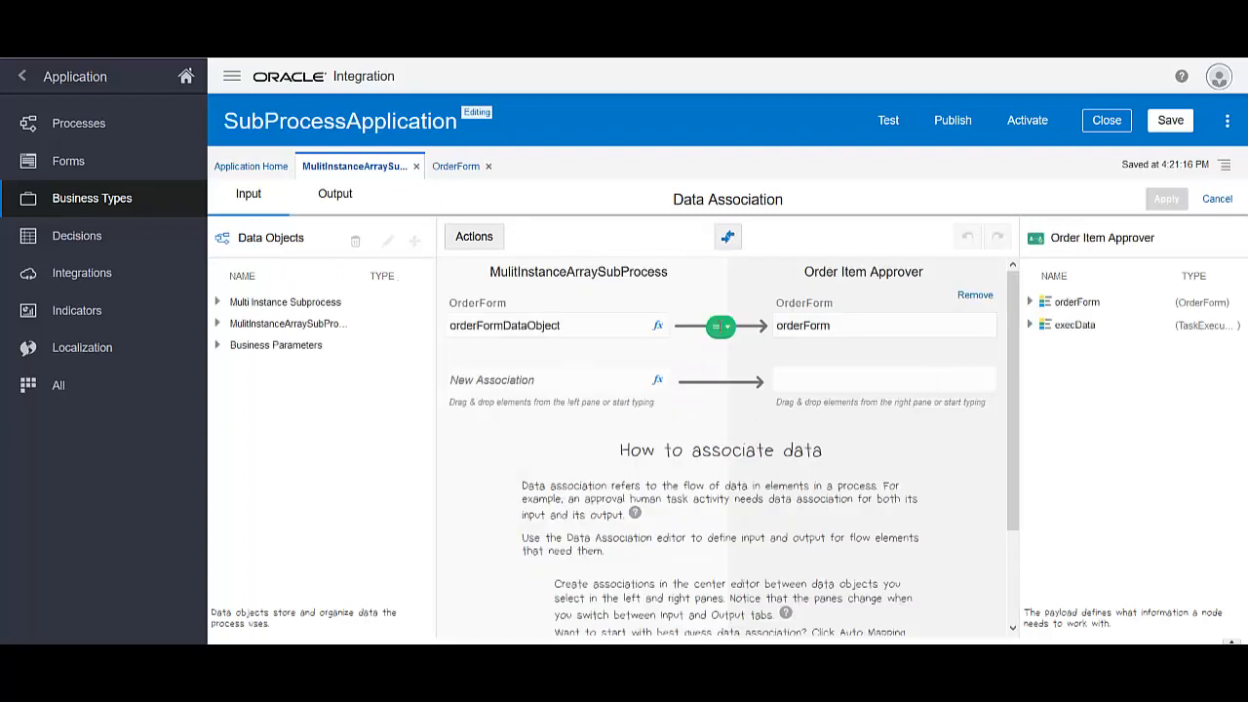
pyautogui.click(975, 295)
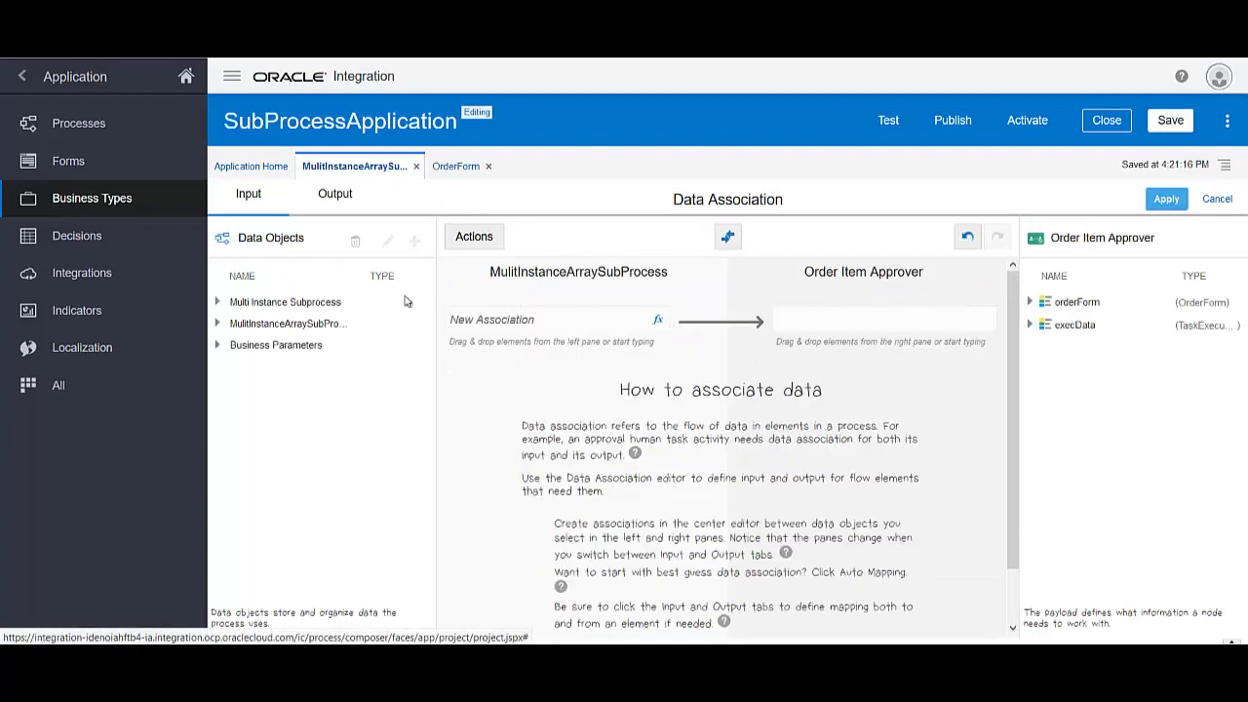
# Map the subprocess's inputDataItem onto orderForm.orderItemTypeBO
pyautogui.click(218, 303)
pyautogui.click(224, 323)
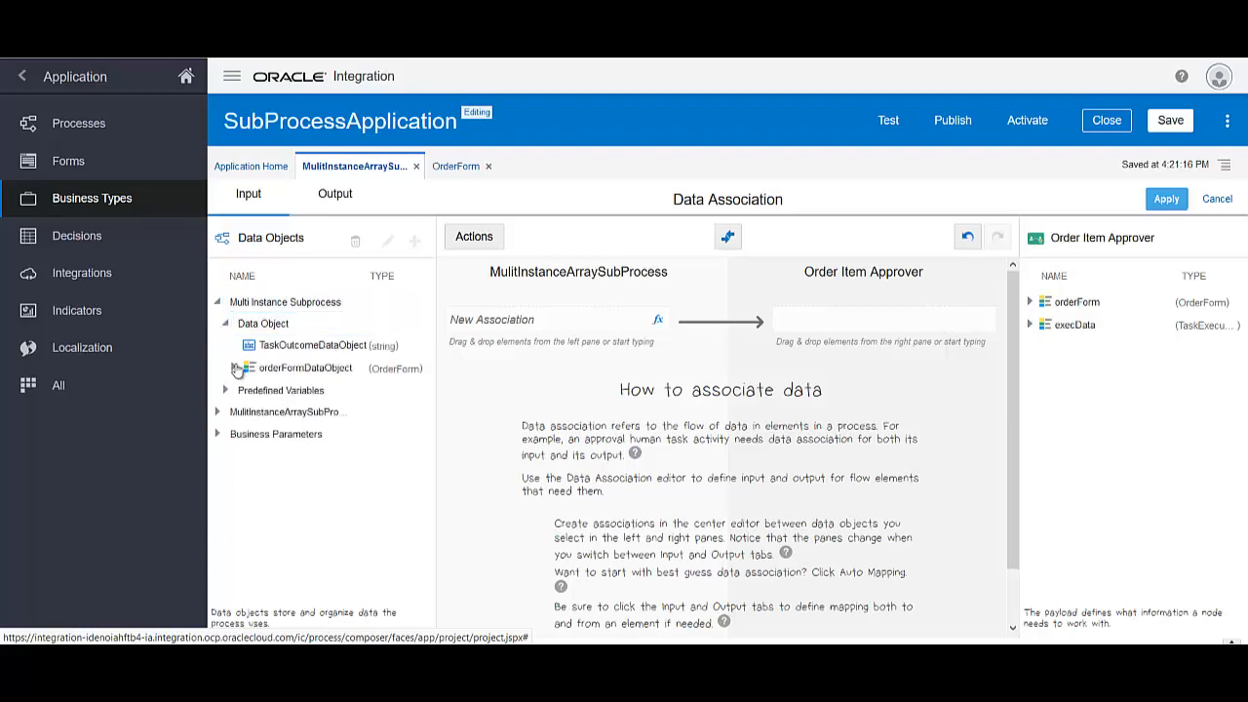
pyautogui.click(233, 368)
pyautogui.click(241, 390)
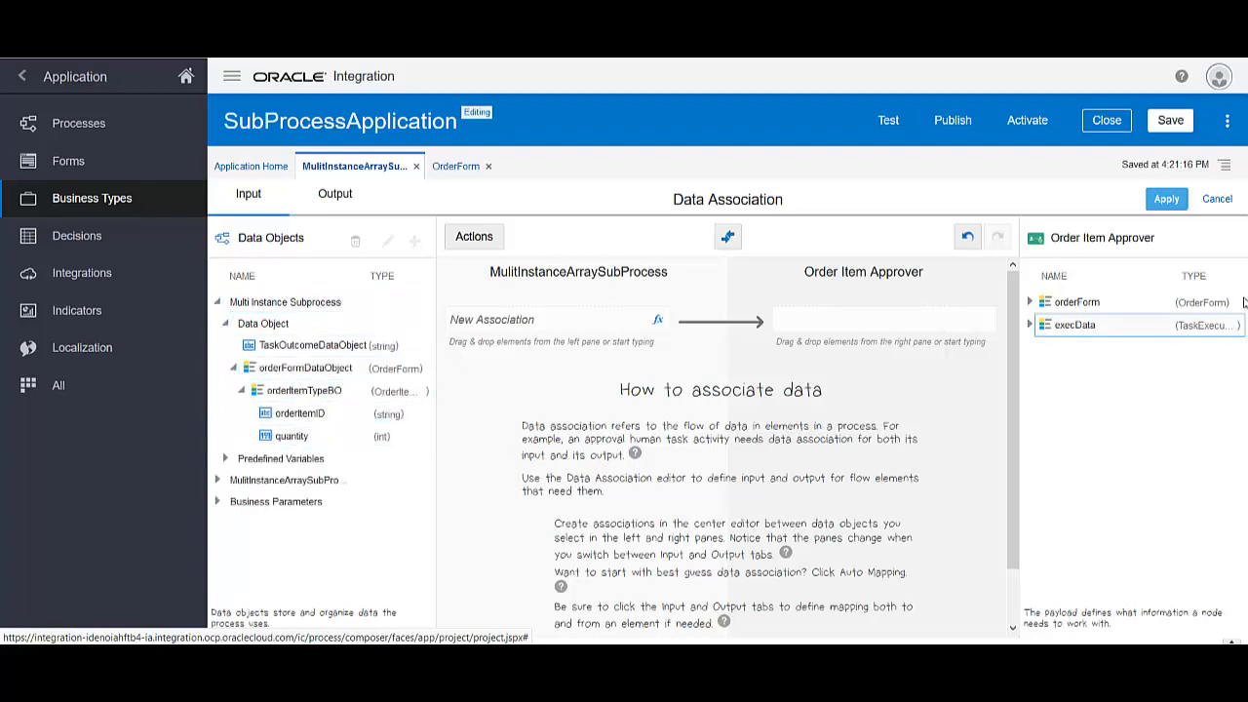
pyautogui.click(1030, 302)
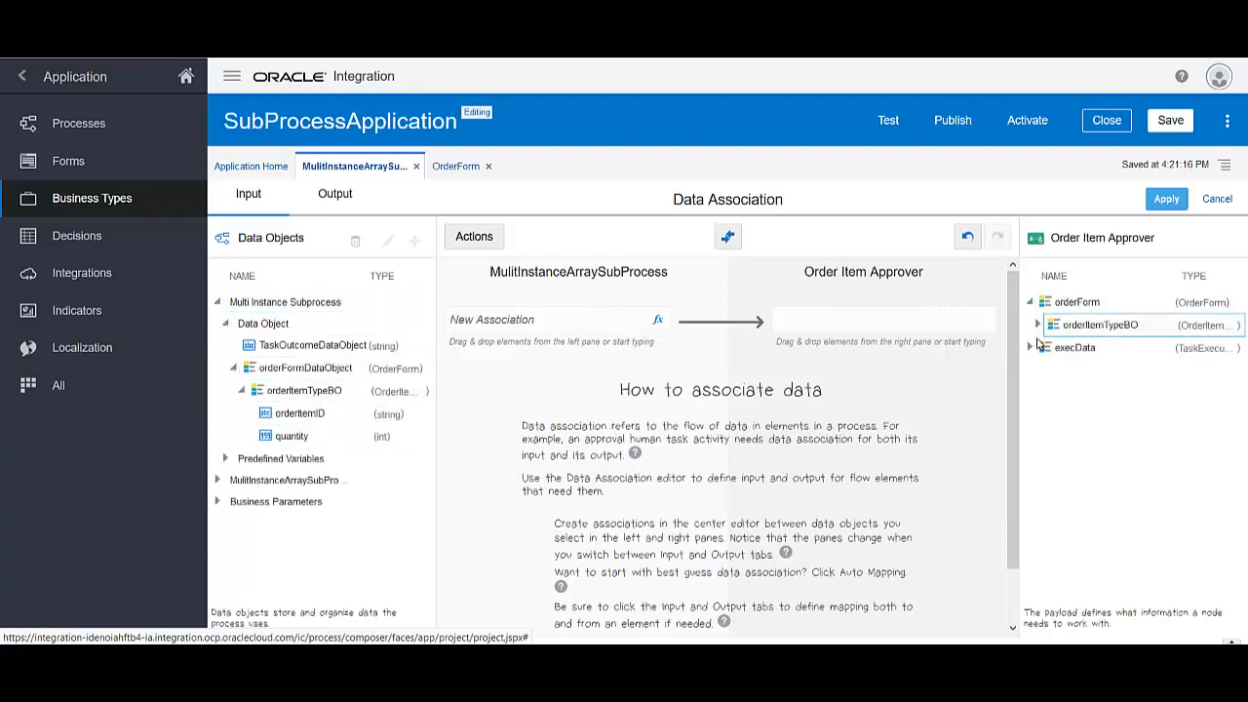
pyautogui.click(1038, 325)
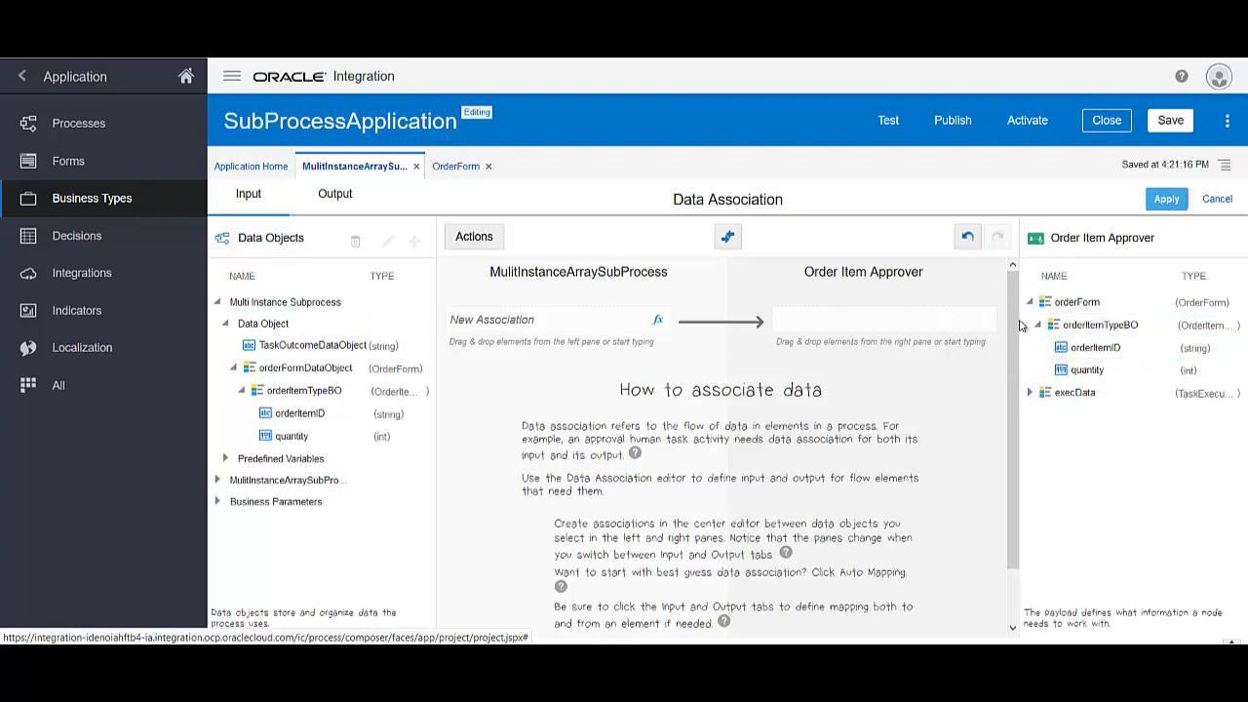
pyautogui.click(225, 458)
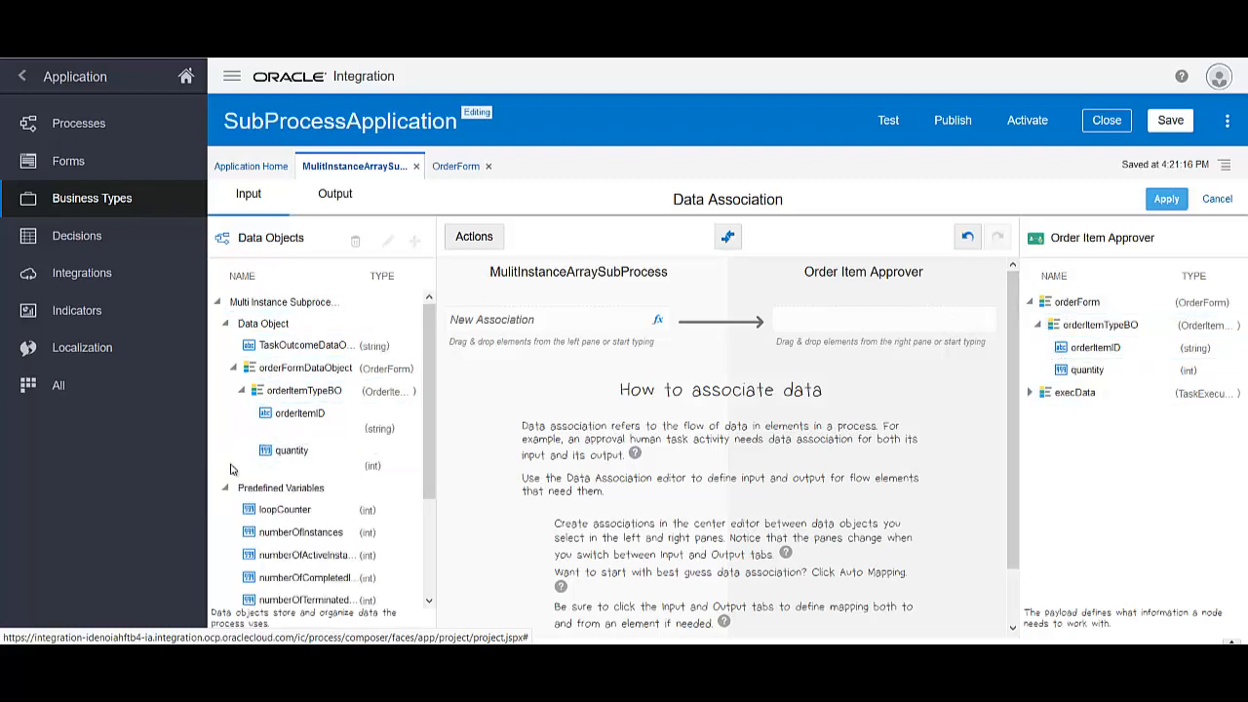
pyautogui.scroll(-3, 282, 440)
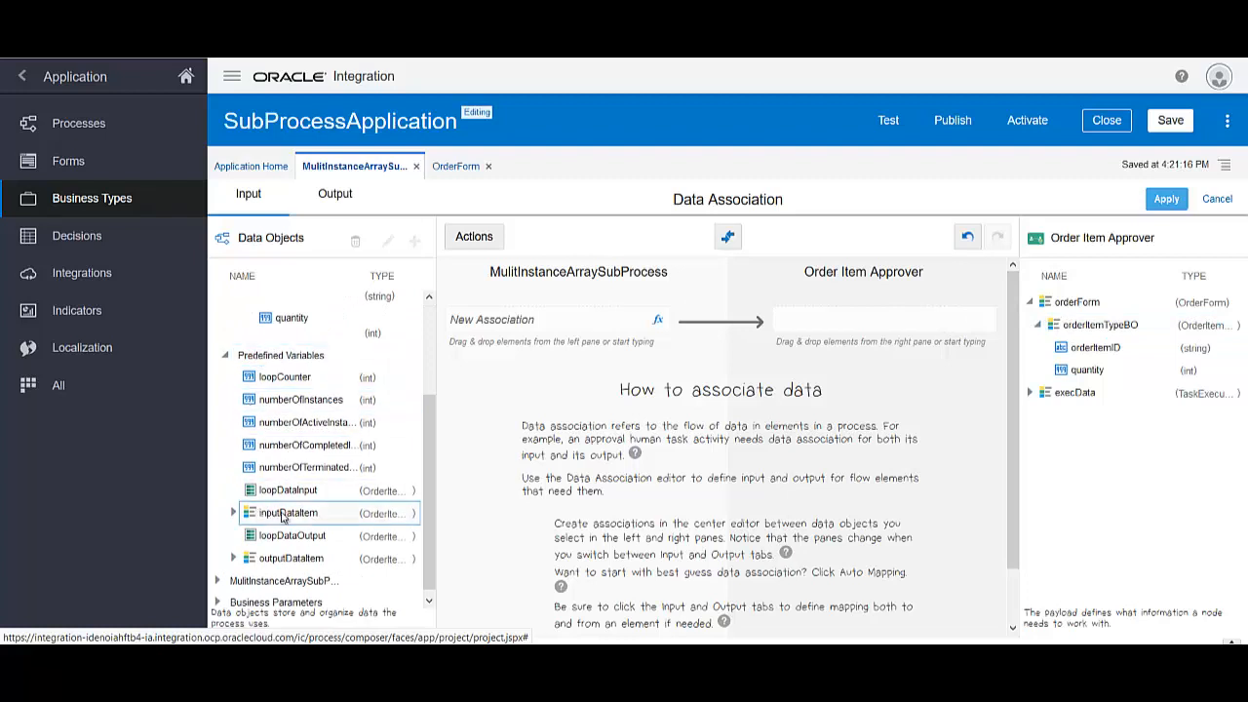
pyautogui.moveTo(282, 517); pyautogui.dragTo(502, 322)
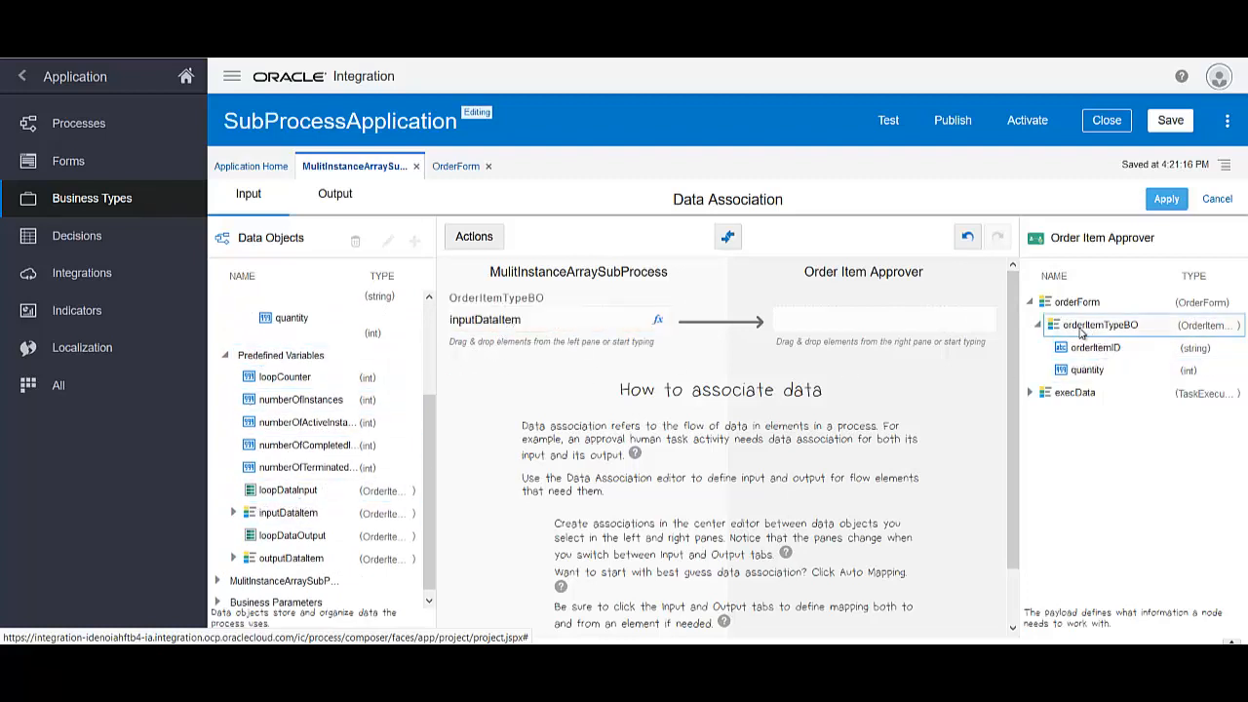
pyautogui.moveTo(1079, 332); pyautogui.dragTo(872, 329)
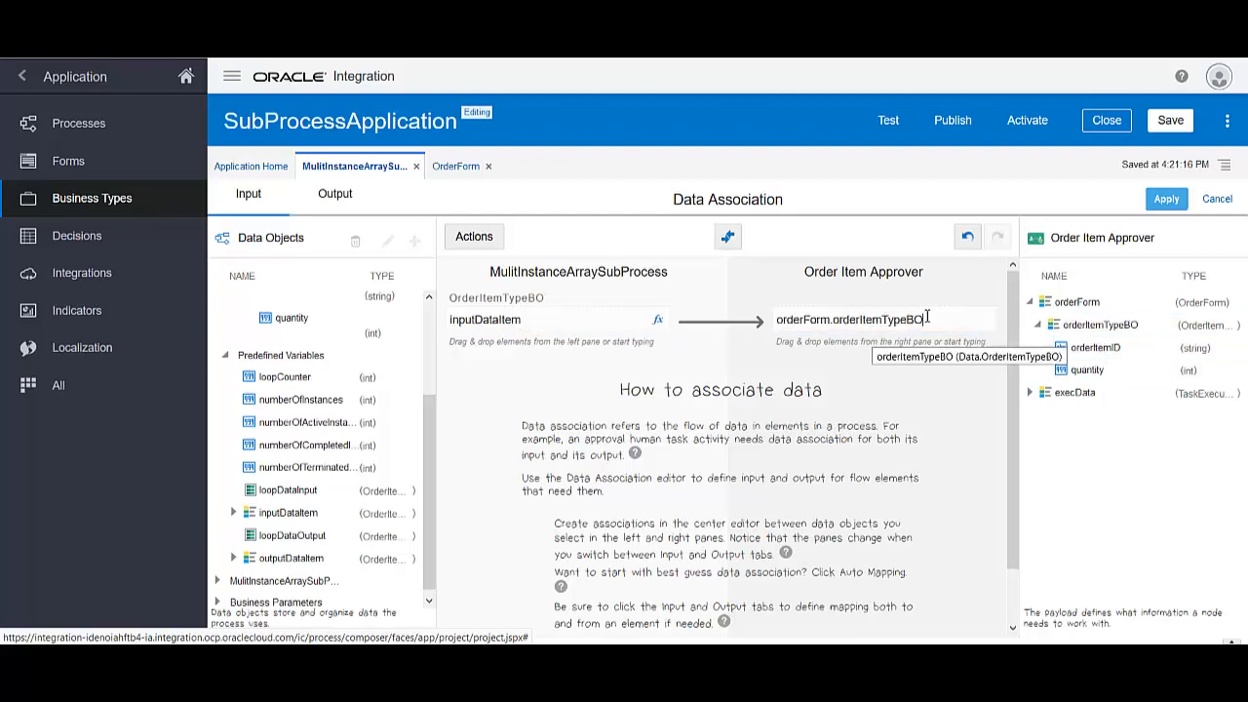
# Replace both output mappings with a new mapping of outcome to fullfillOutcome
pyautogui.click(332, 201)
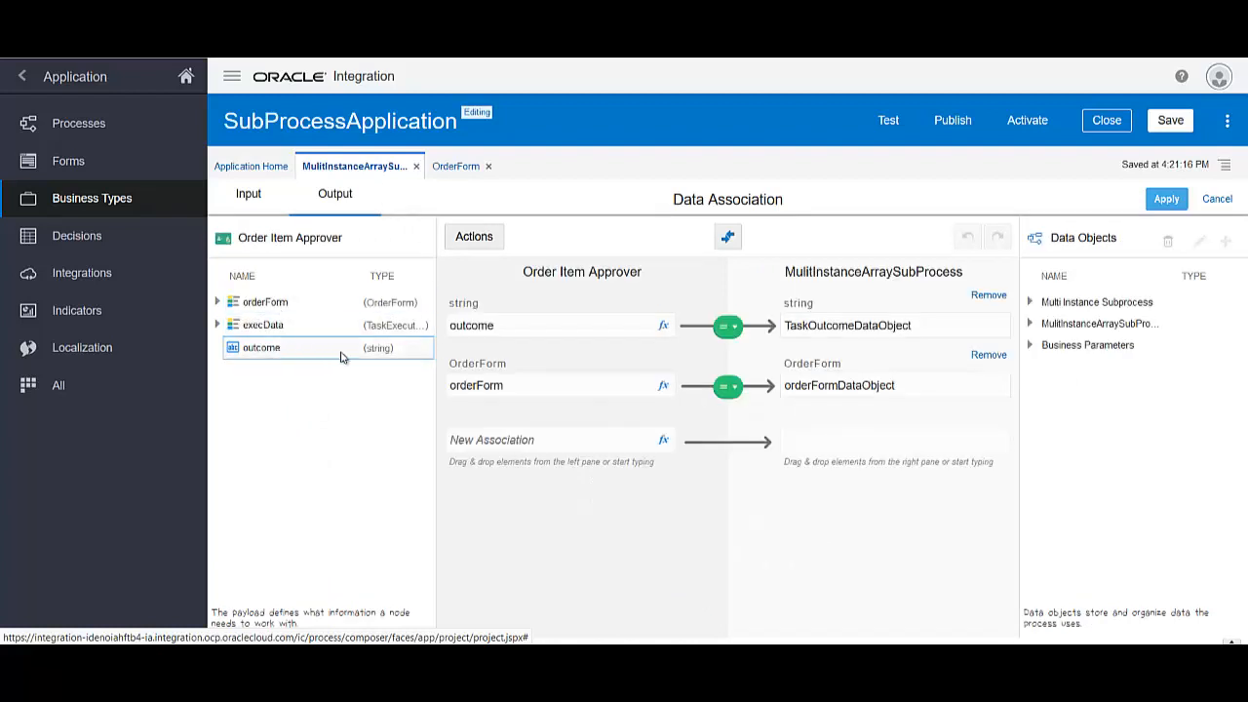
pyautogui.click(987, 294)
pyautogui.click(988, 294)
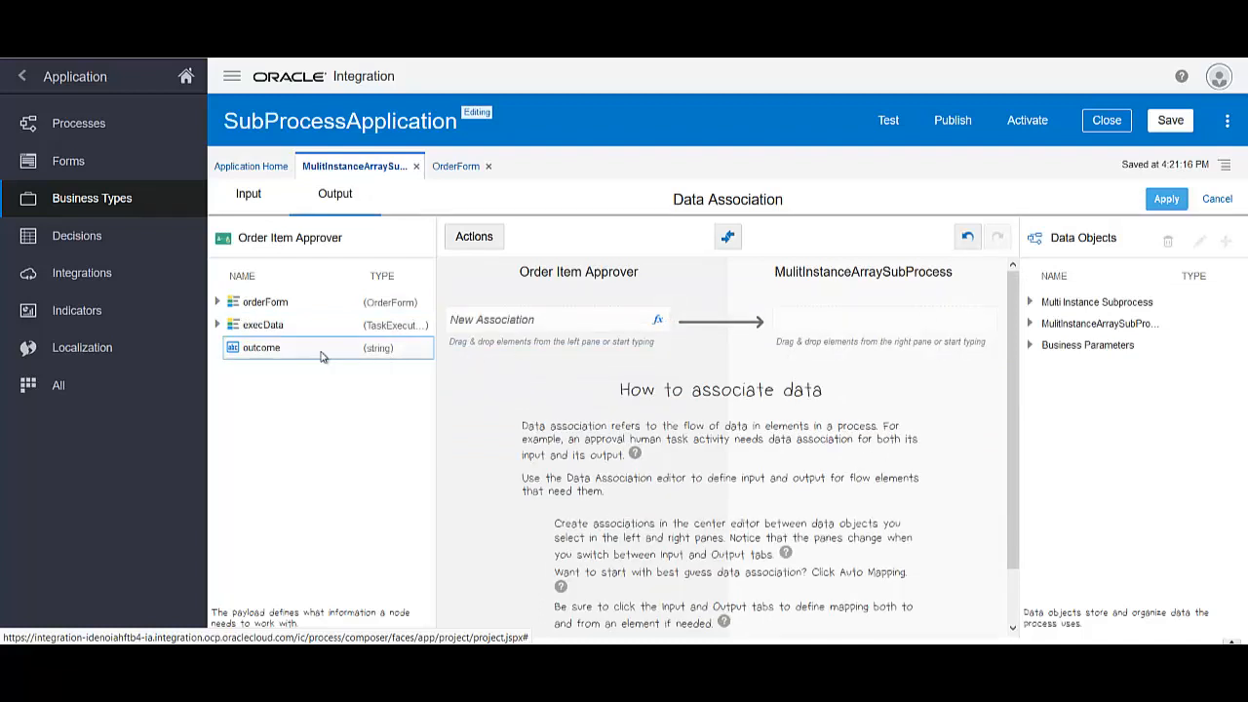
pyautogui.moveTo(274, 353); pyautogui.dragTo(538, 330)
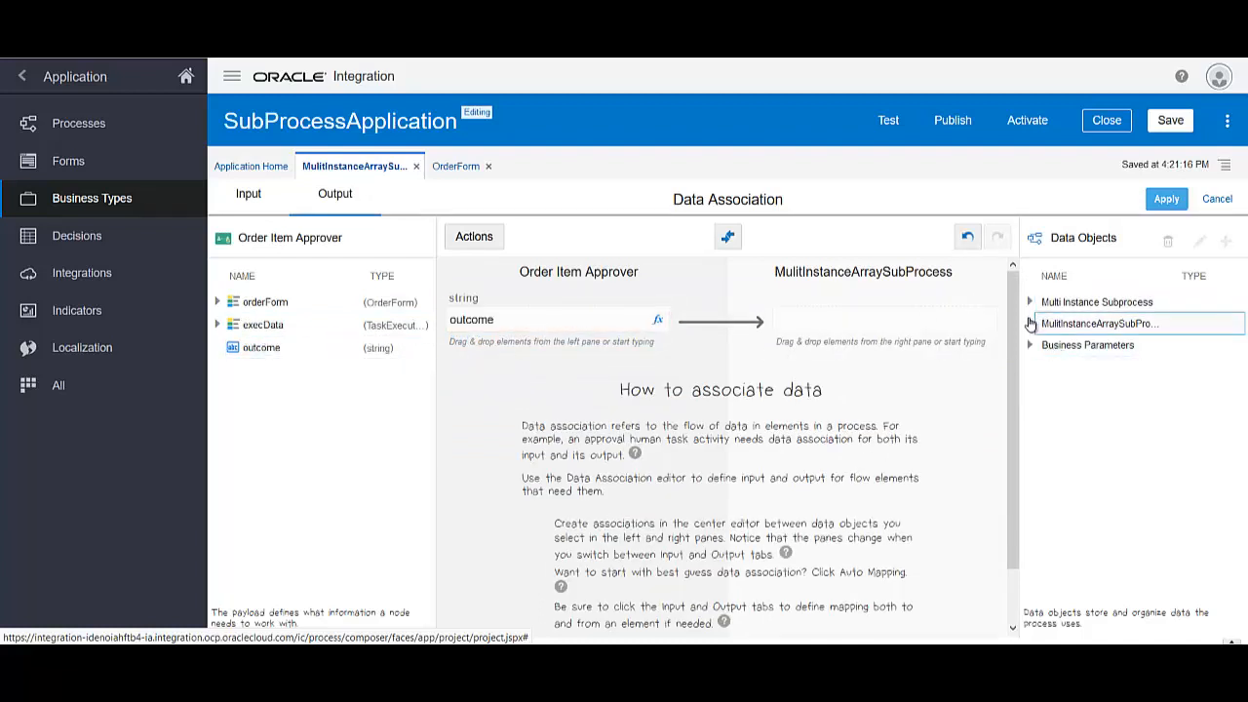
pyautogui.click(1030, 304)
pyautogui.click(1037, 322)
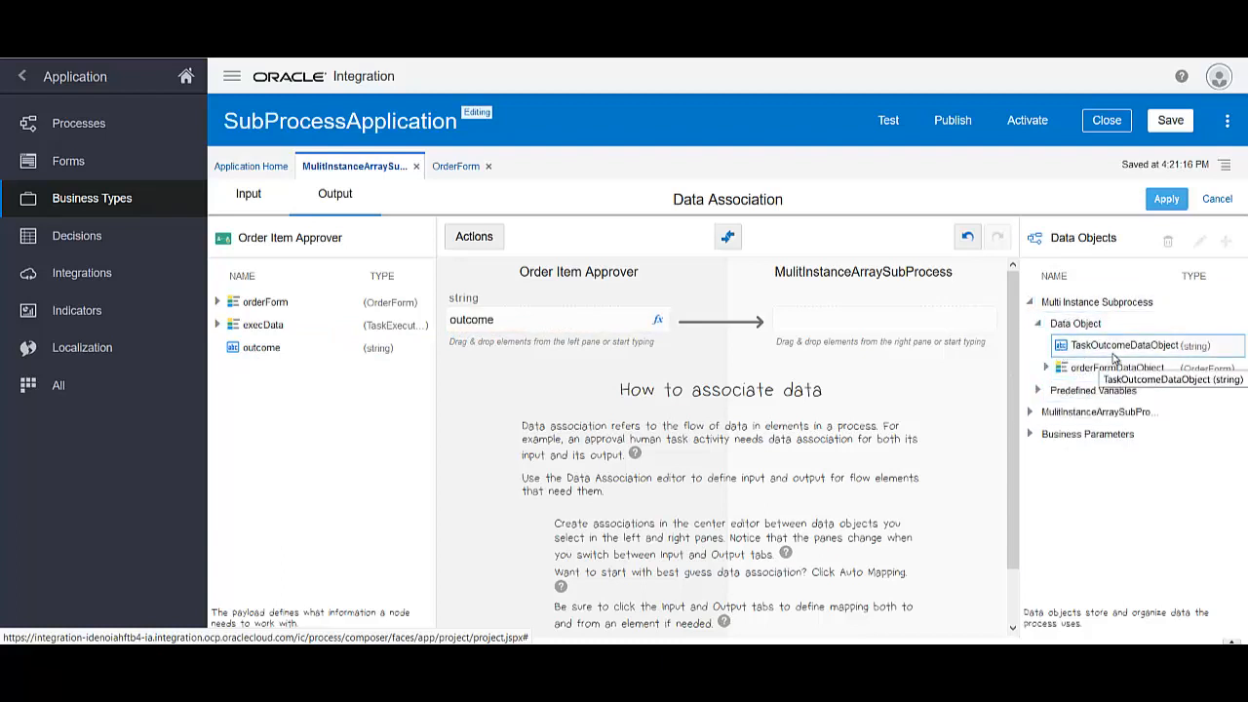
pyautogui.click(1030, 411)
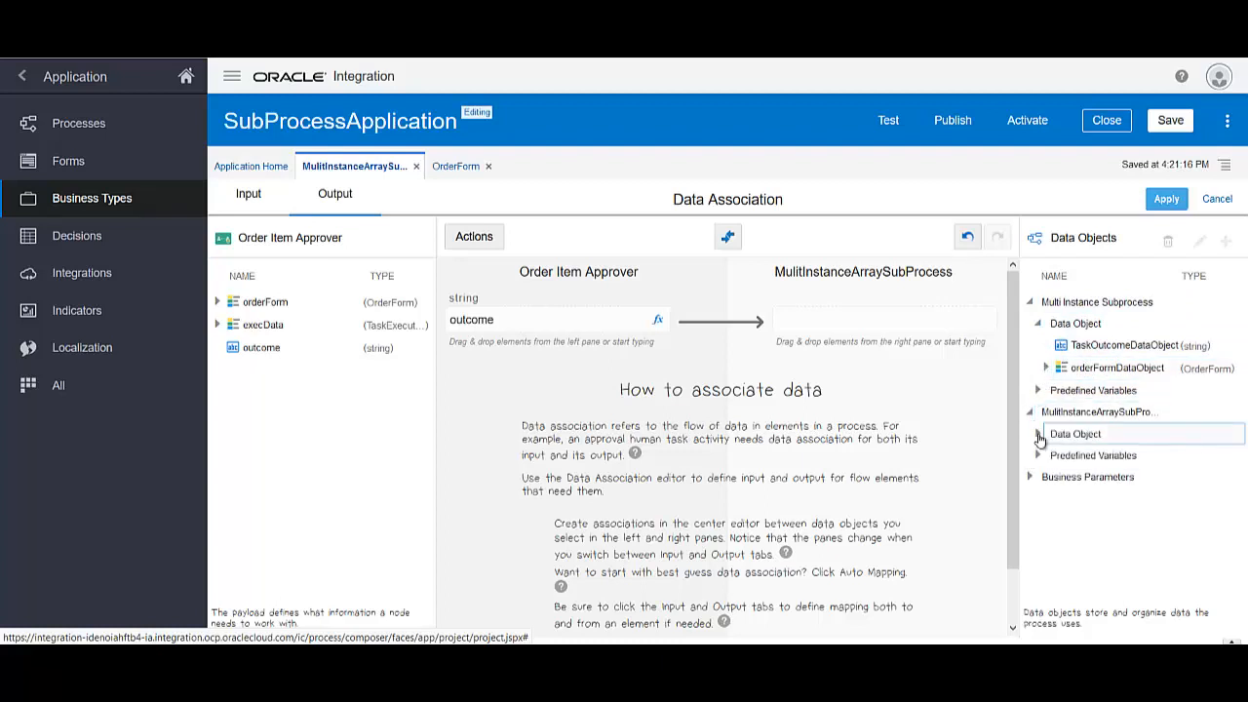
pyautogui.click(1038, 434)
pyautogui.moveTo(1092, 500); pyautogui.dragTo(838, 326)
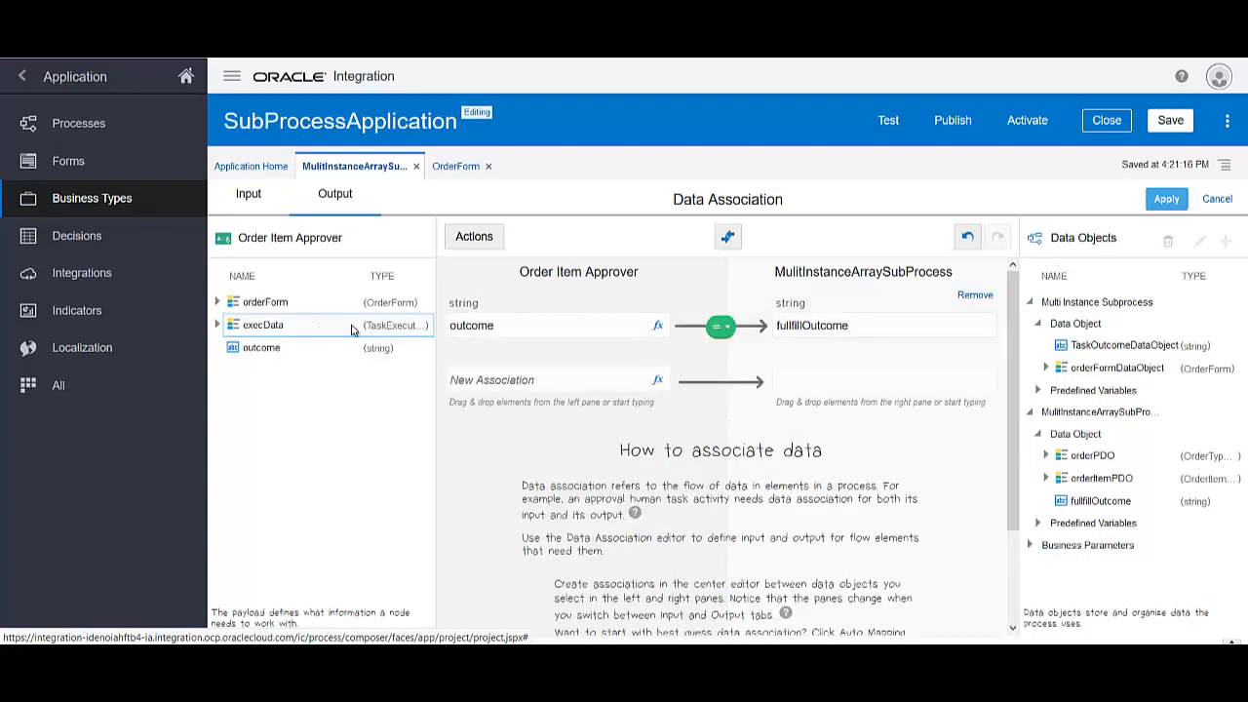
# Map orderForm.orderItemTypeBO to outputDataItem and apply the output mappings
pyautogui.click(217, 302)
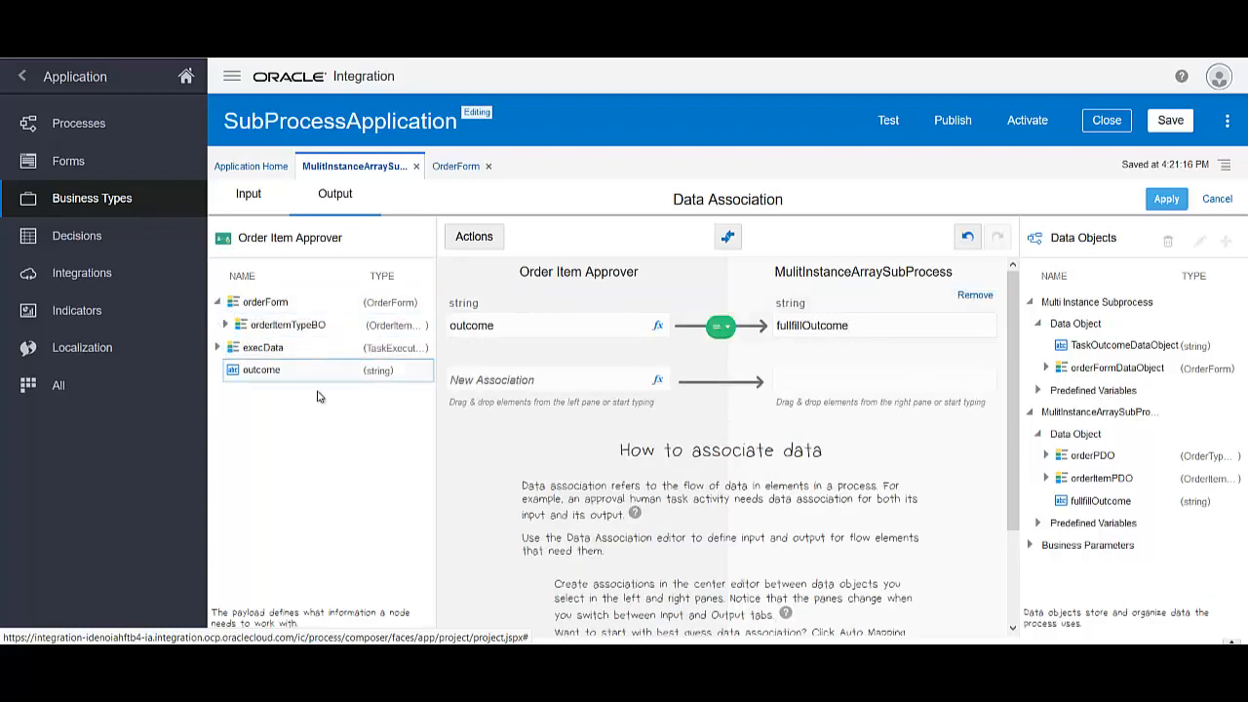
pyautogui.moveTo(278, 329); pyautogui.dragTo(521, 390)
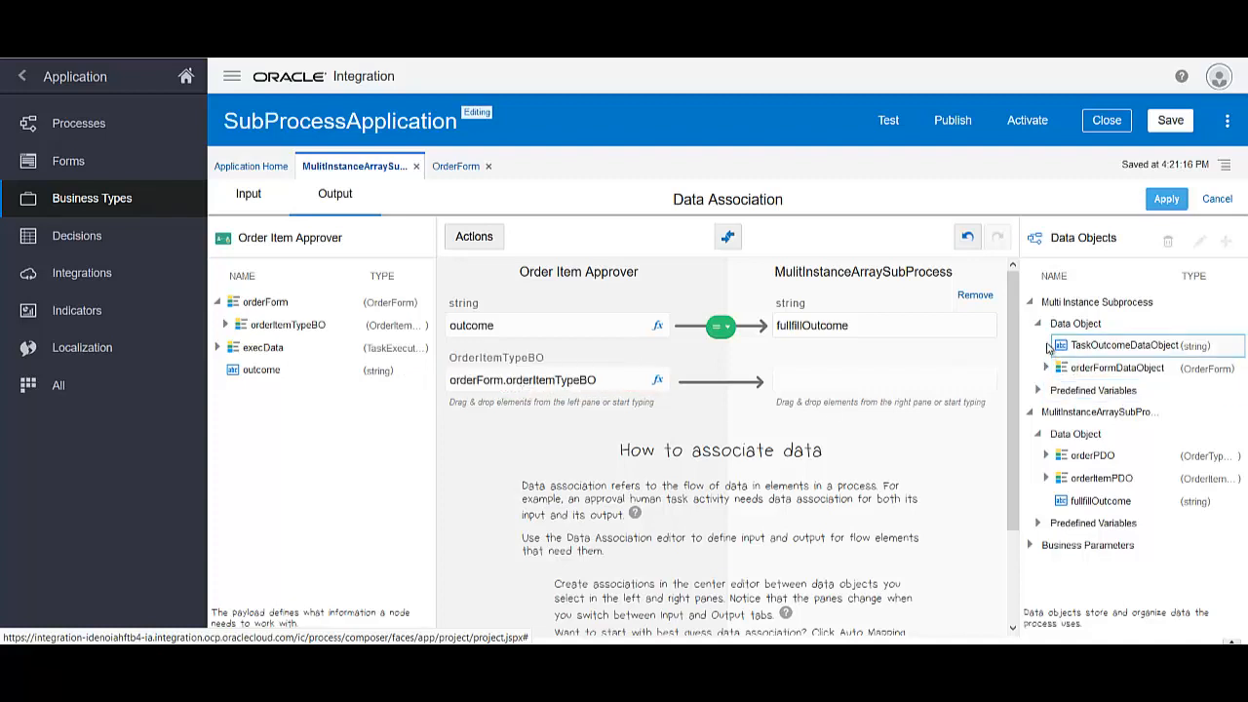
pyautogui.click(1038, 389)
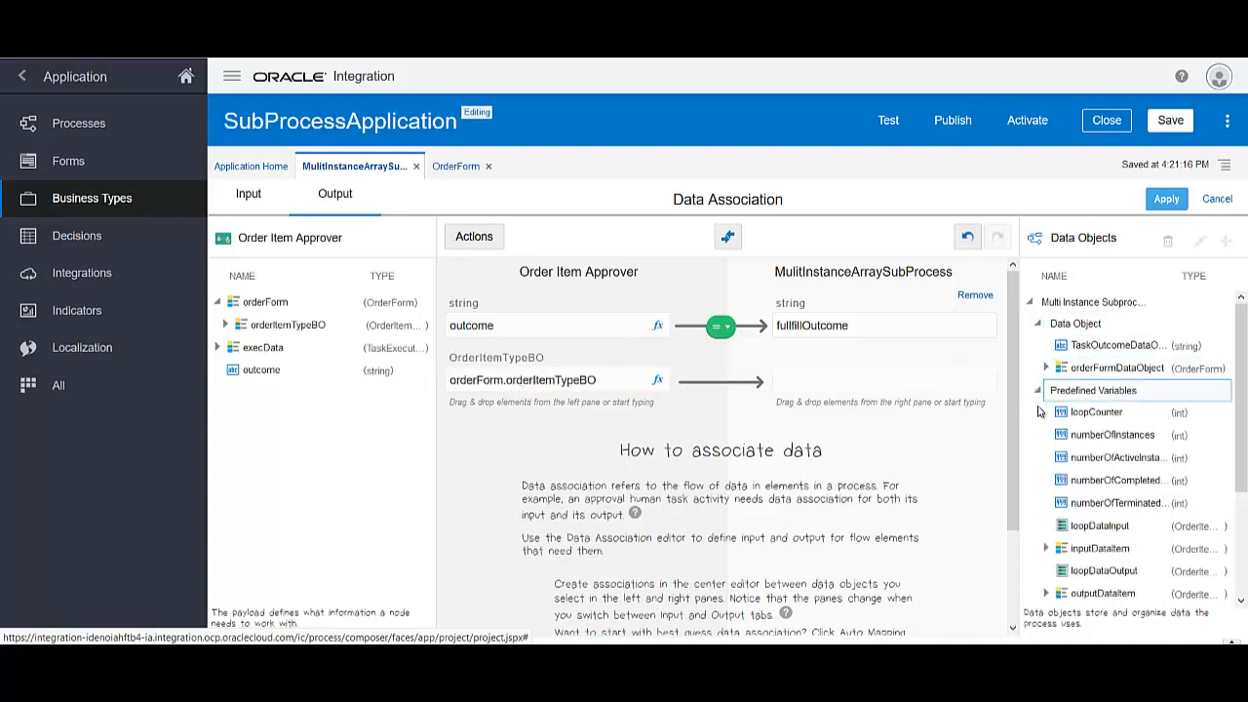
pyautogui.moveTo(996, 496); pyautogui.dragTo(823, 382)
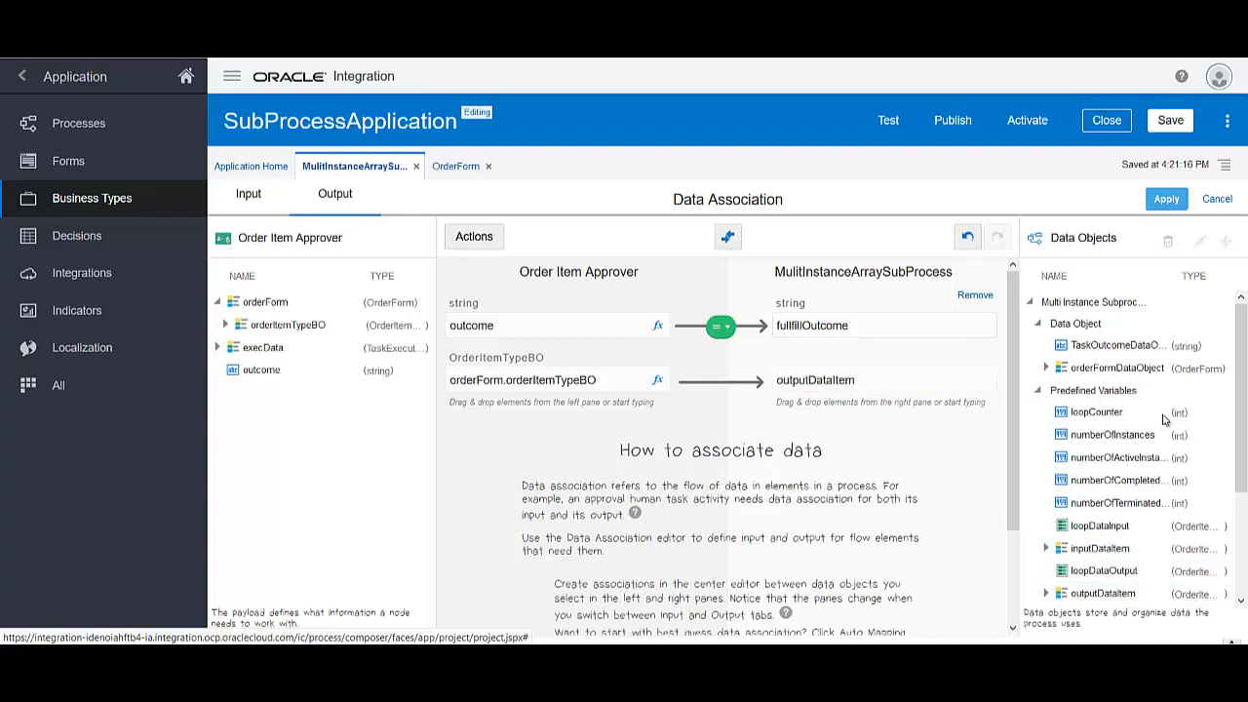
pyautogui.click(1168, 199)
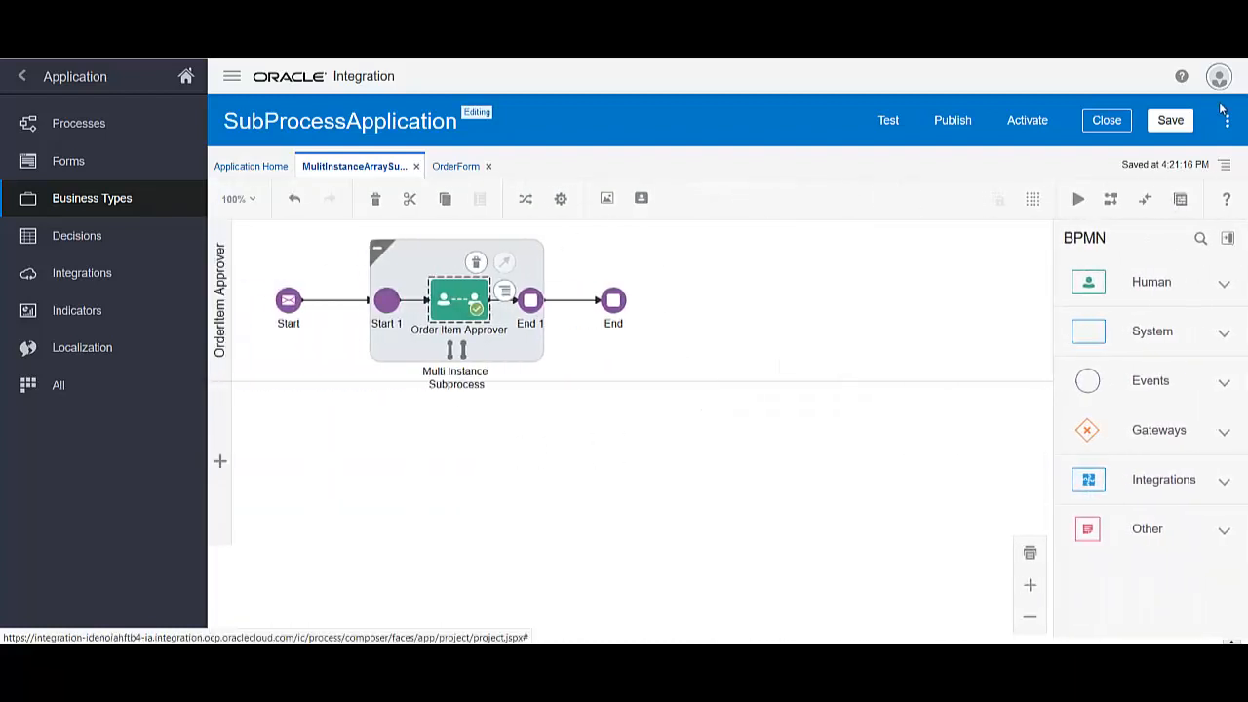
# Save SubProcessApplication, publish it with the comment 'Multi Instance SubProcess', and go to its Activation page
pyautogui.click(1175, 122)
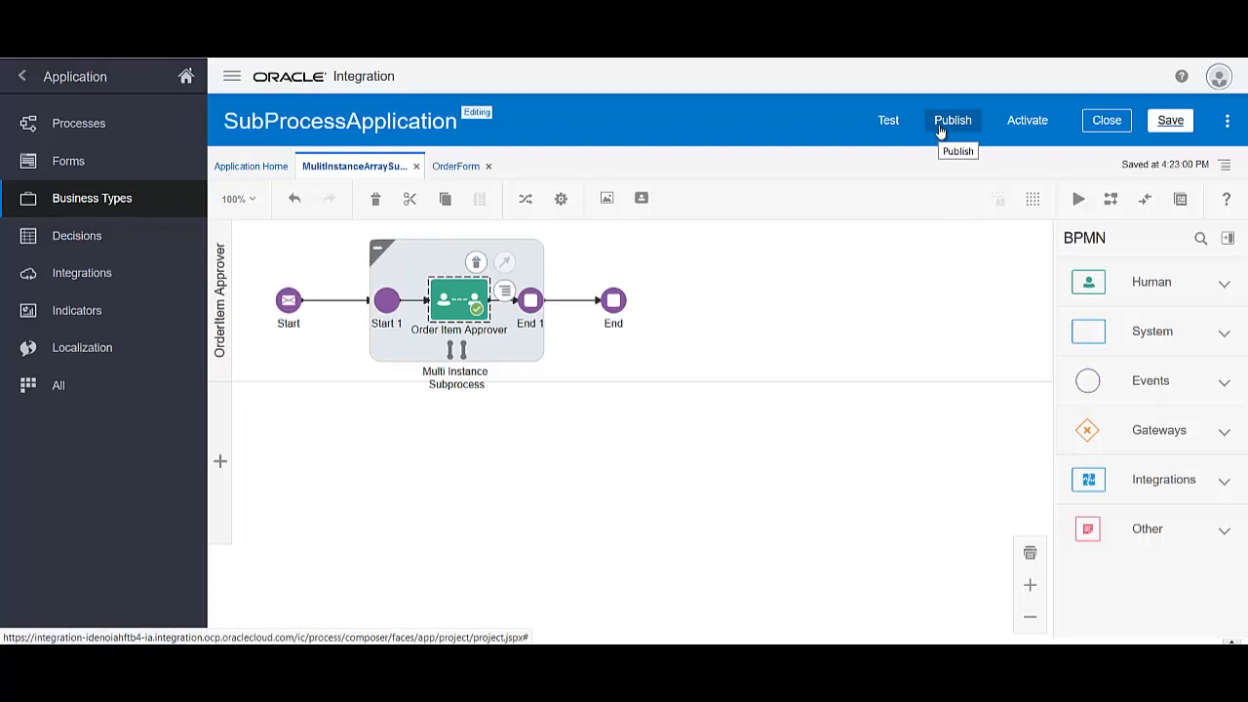
pyautogui.click(940, 130)
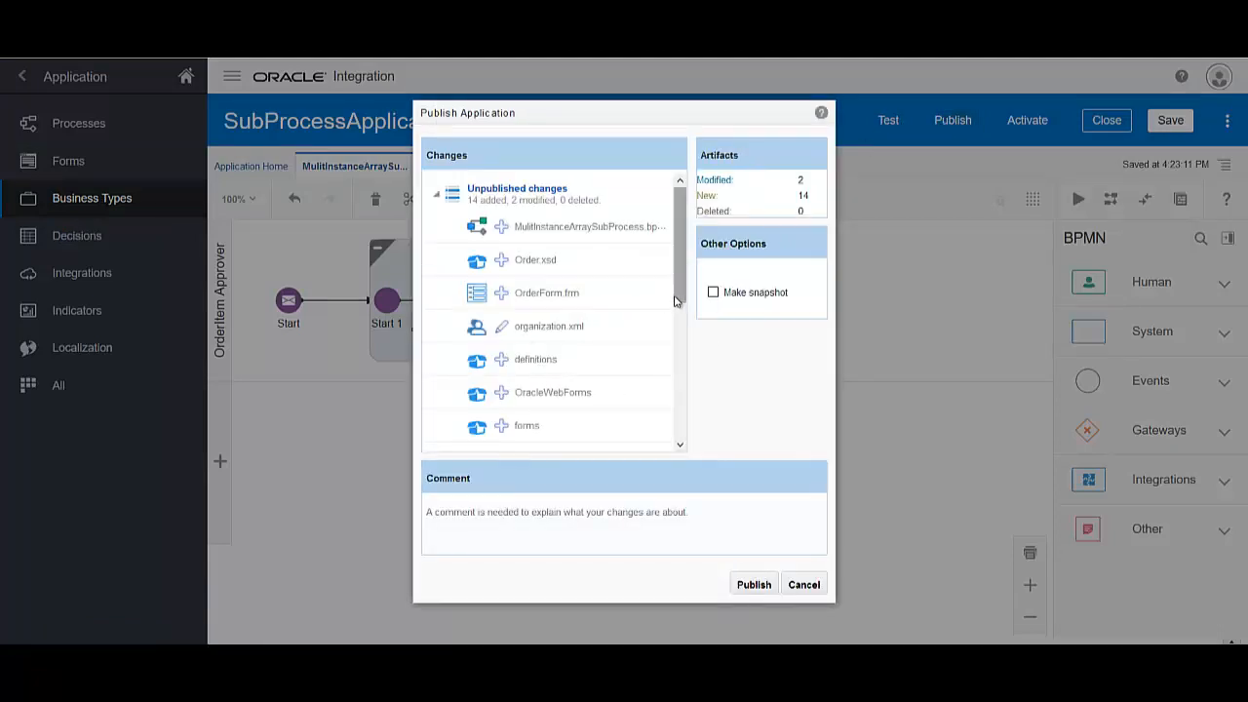
pyautogui.click(601, 546)
pyautogui.write('MultiInstance SubPr')
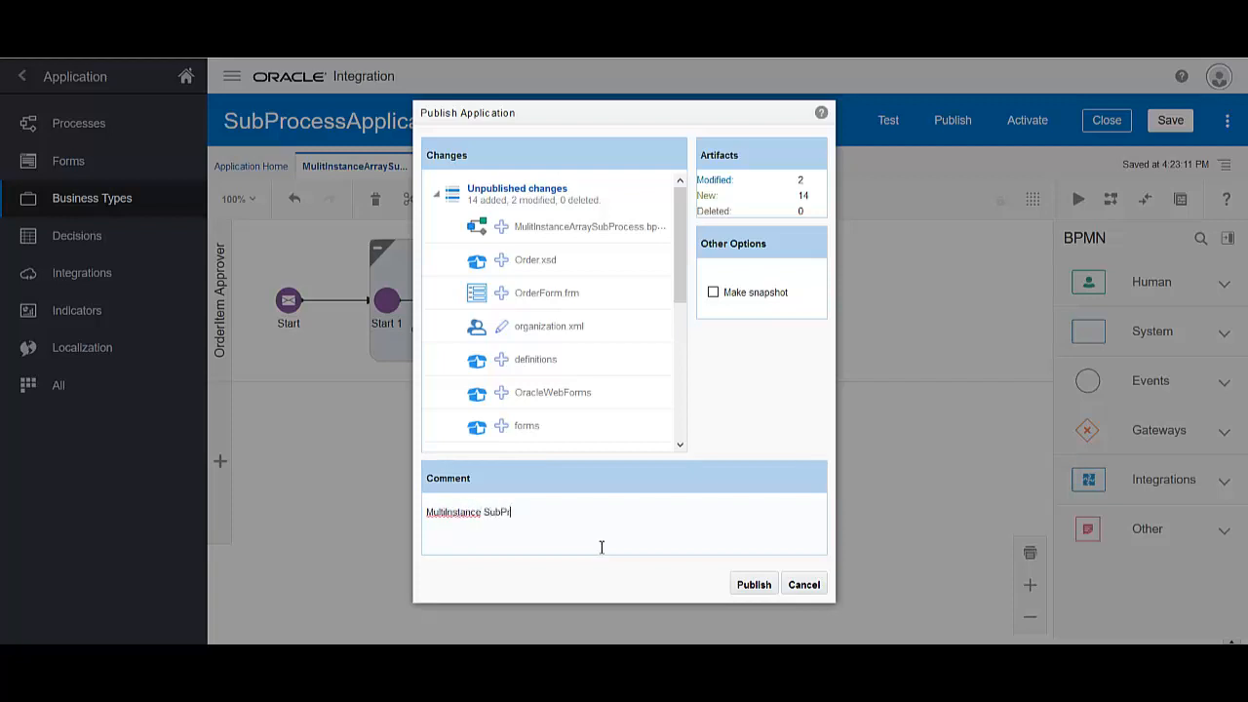
pyautogui.write('ss')
pyautogui.click(743, 585)
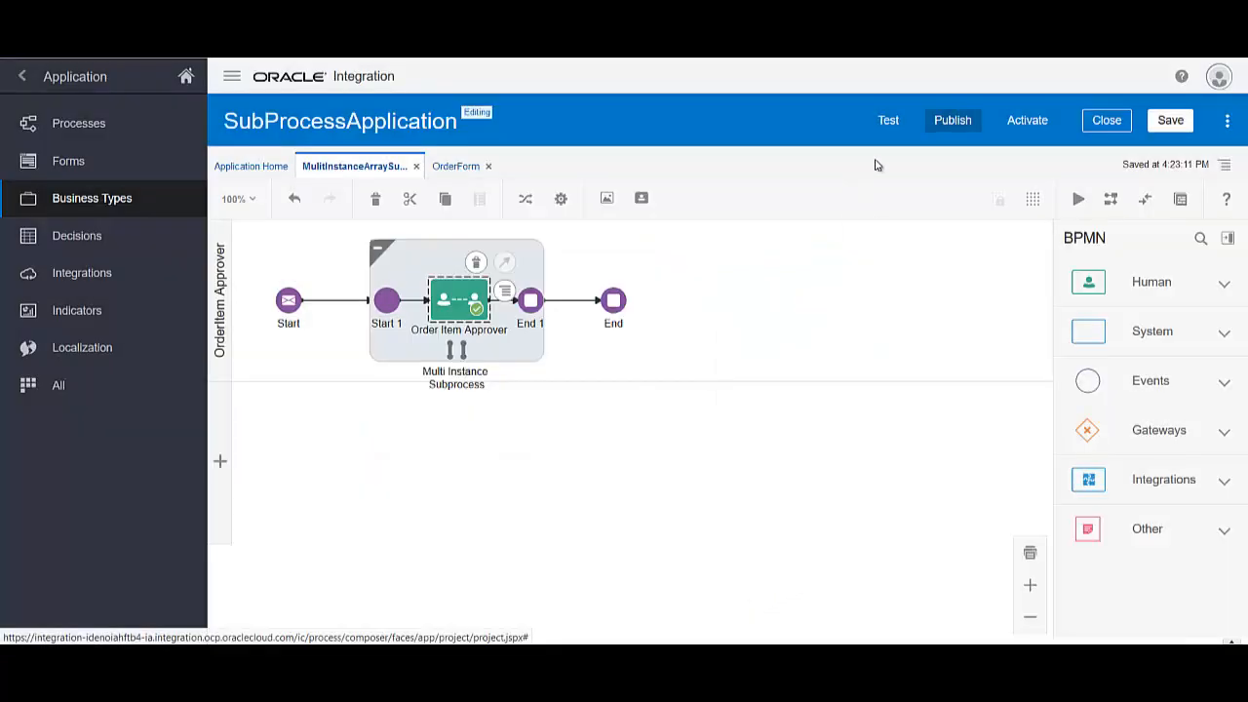
pyautogui.click(1021, 118)
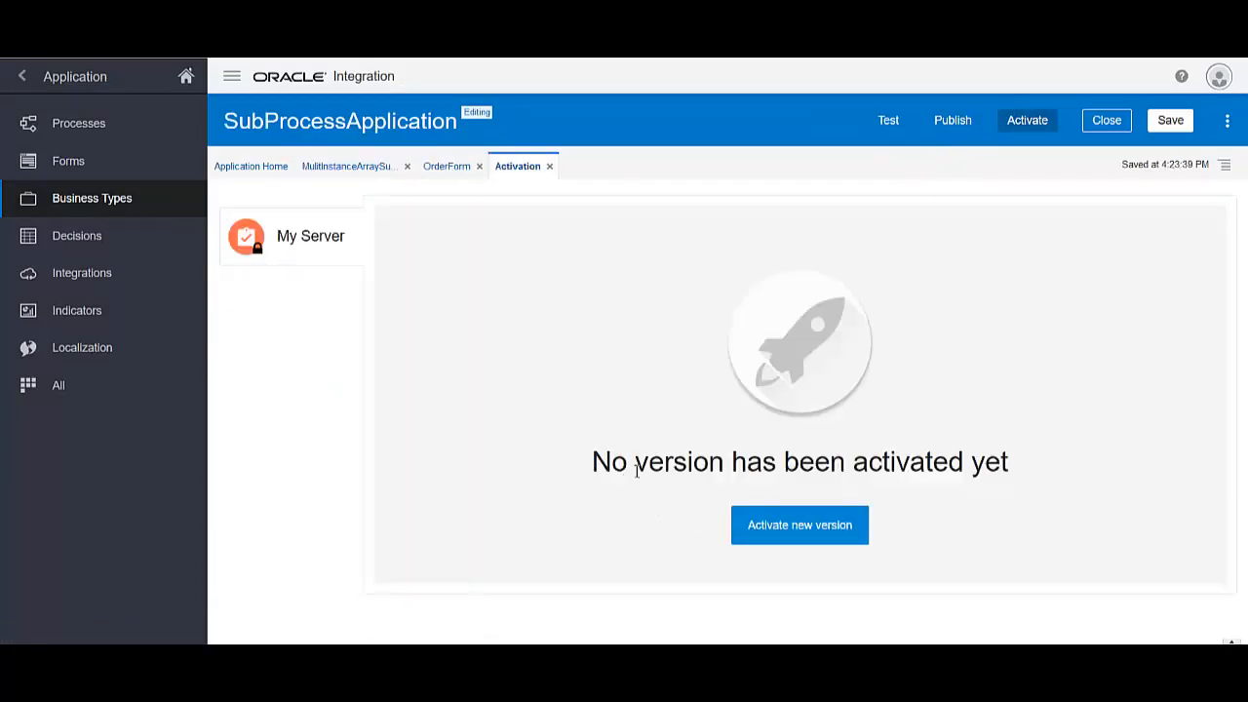
# Validate and activate the last published version 1.0 on My Server as the default
pyautogui.click(801, 532)
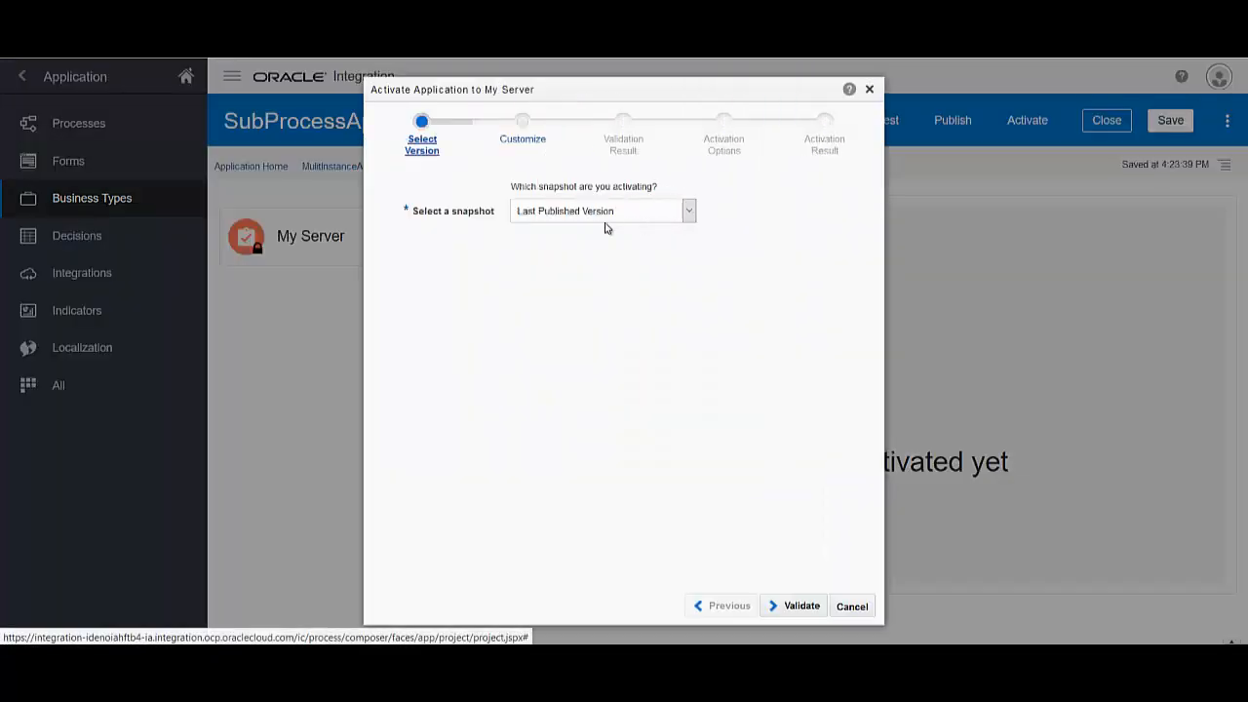
pyautogui.click(793, 606)
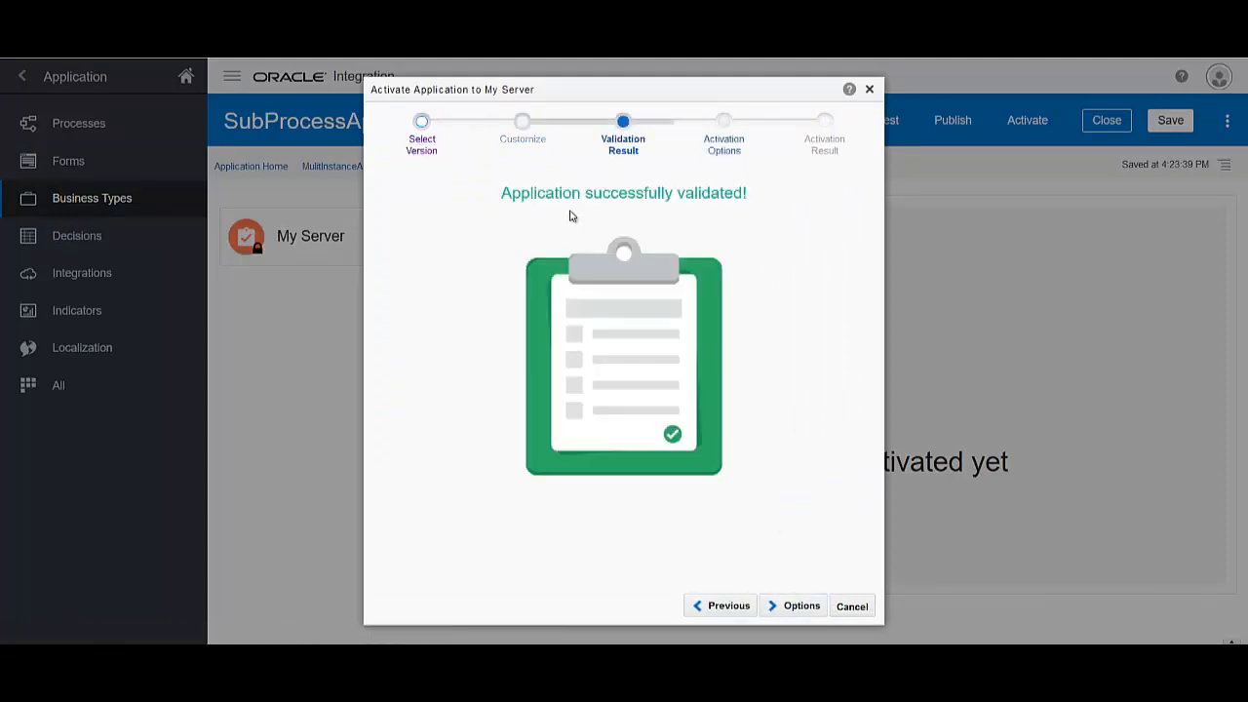
pyautogui.click(797, 606)
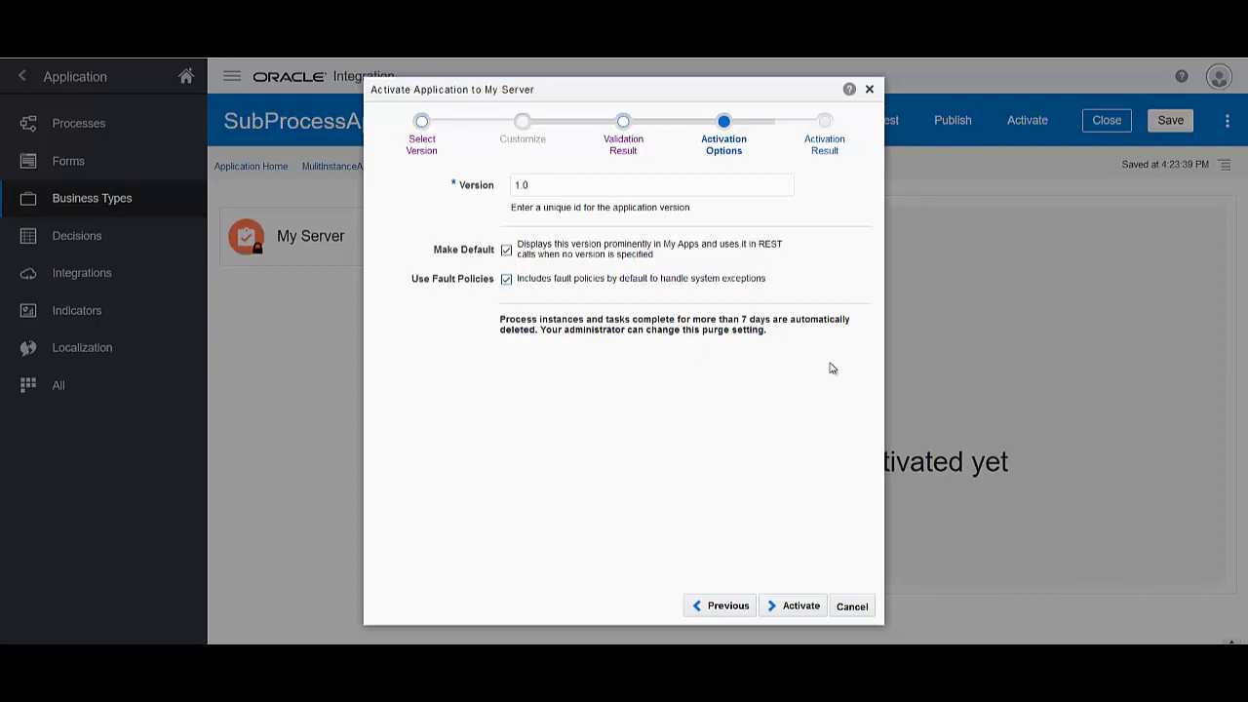
pyautogui.click(800, 612)
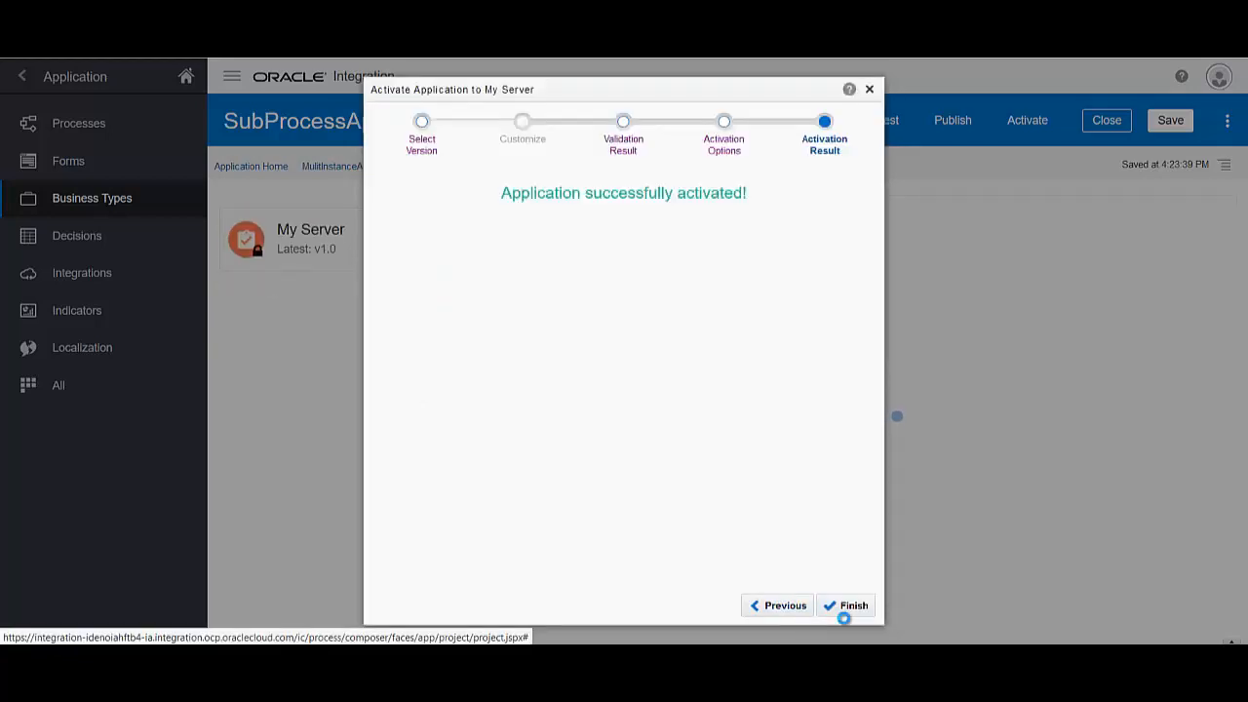
pyautogui.click(851, 607)
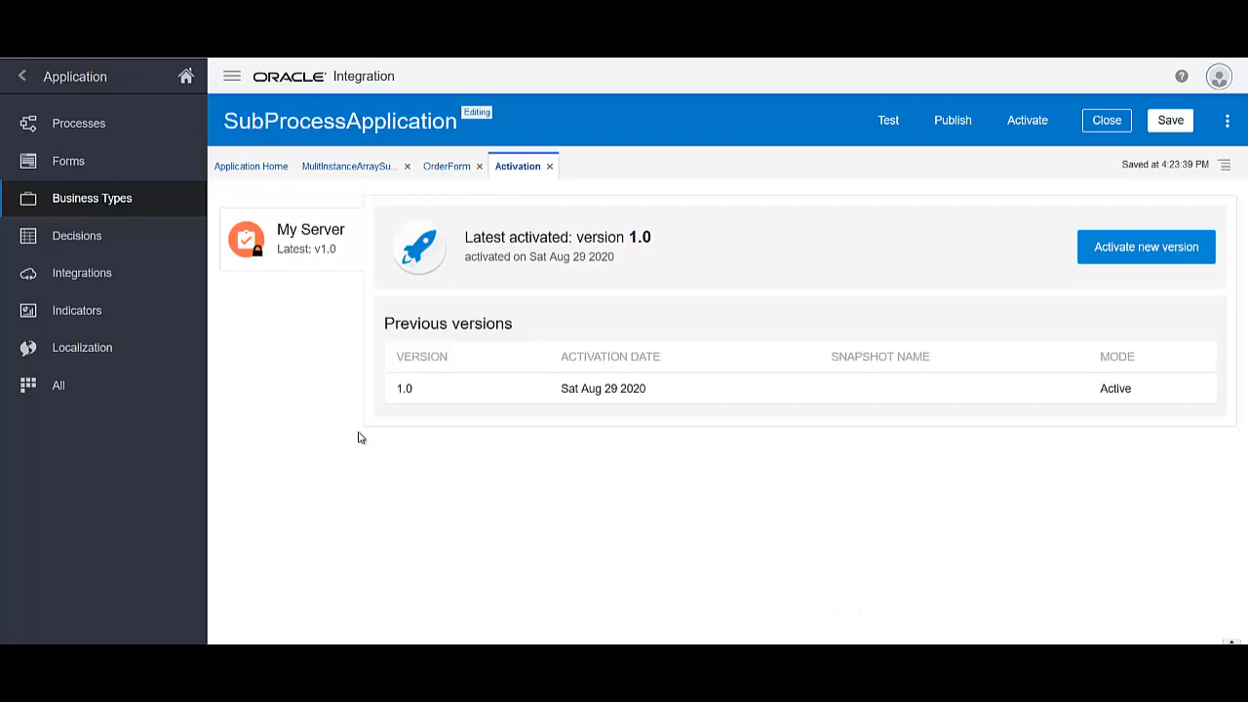
# Check the empty My Tasks list, then open Administration to reach Manage Roles
pyautogui.click(186, 78)
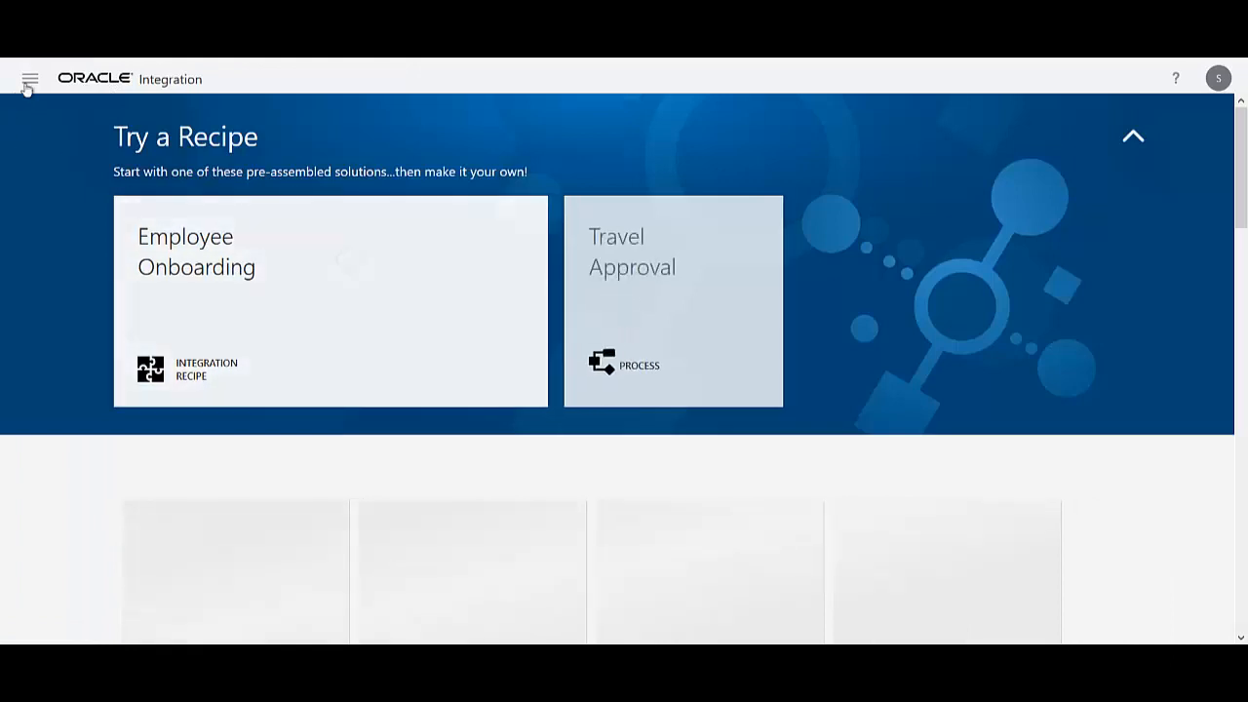
pyautogui.click(30, 78)
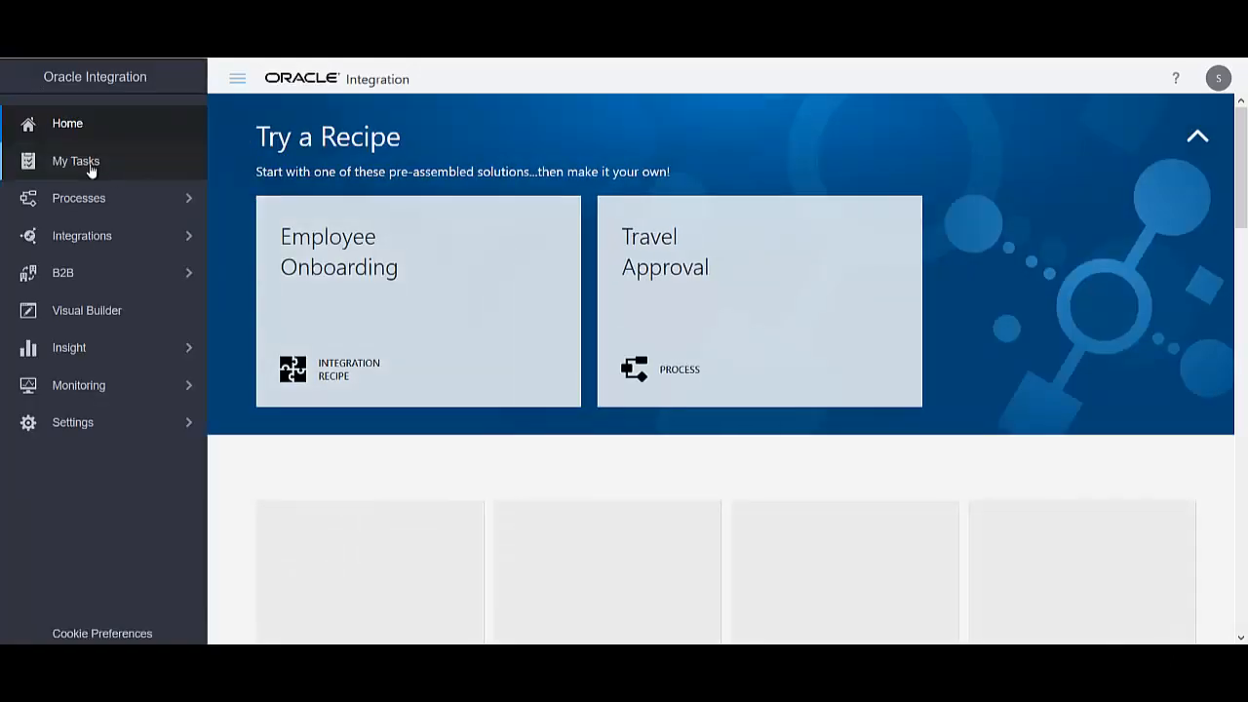
pyautogui.click(91, 167)
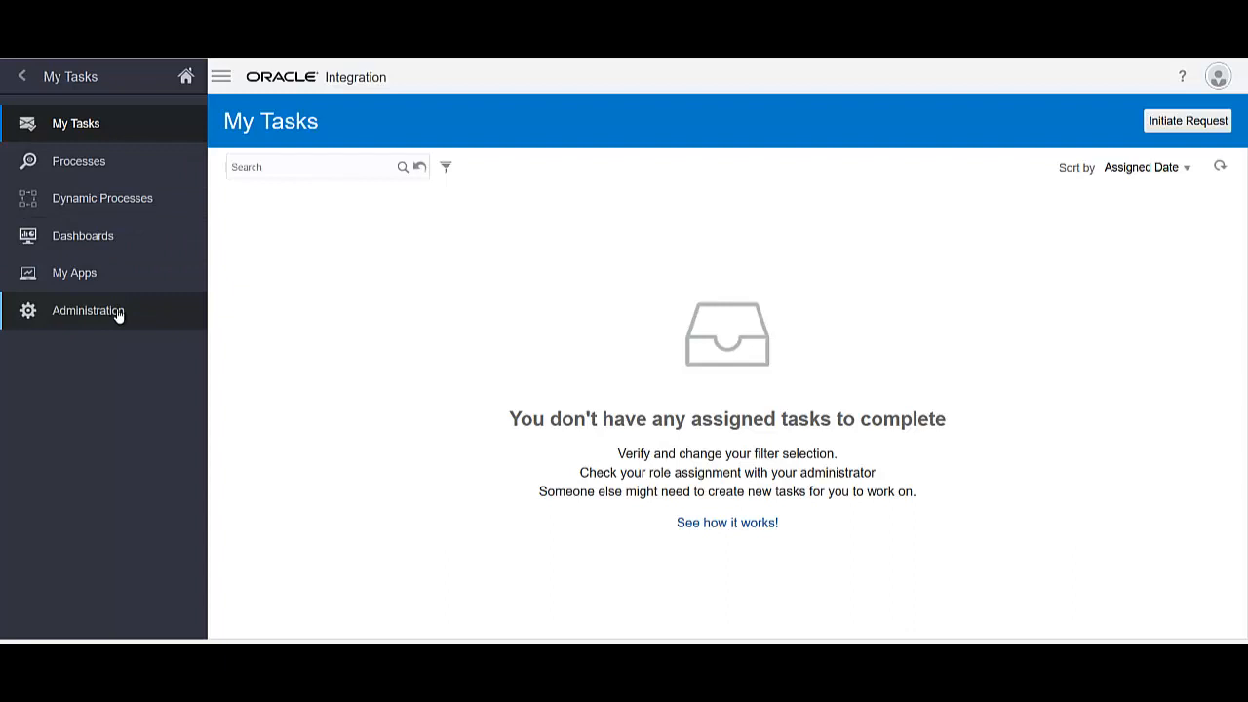
pyautogui.click(151, 312)
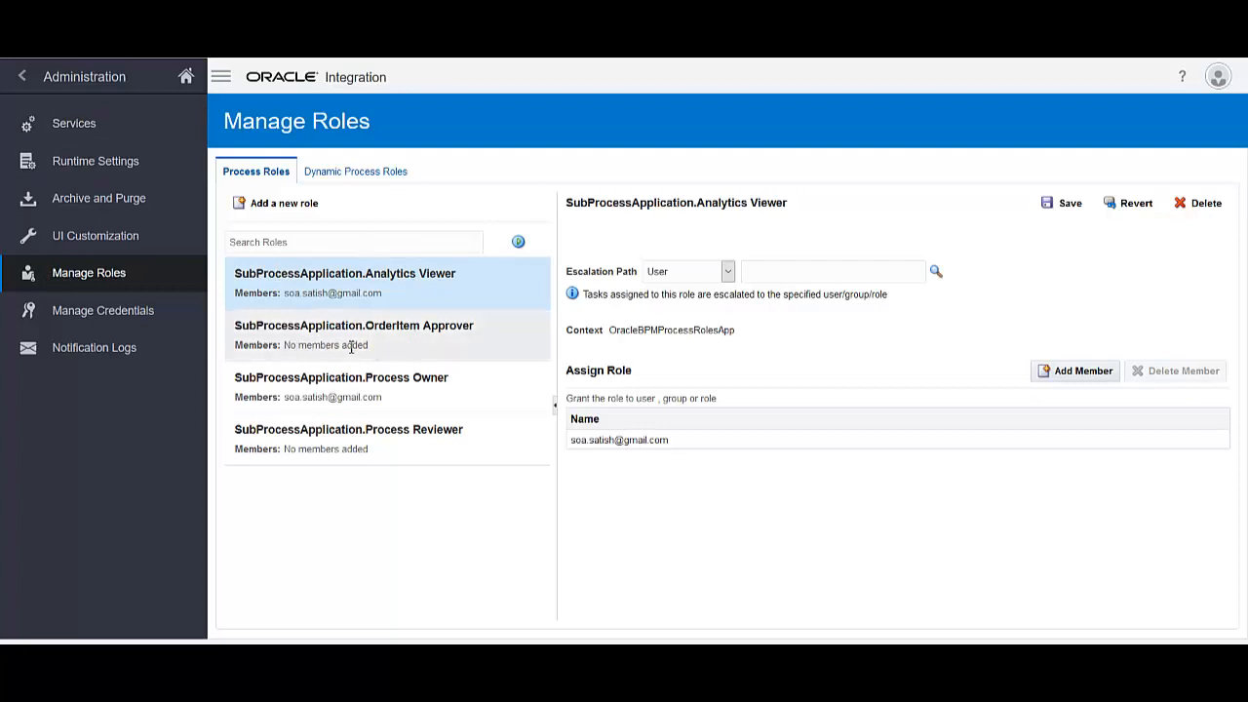
# Add the searched user as a member of the OrderItem Approver role and save it
pyautogui.click(458, 333)
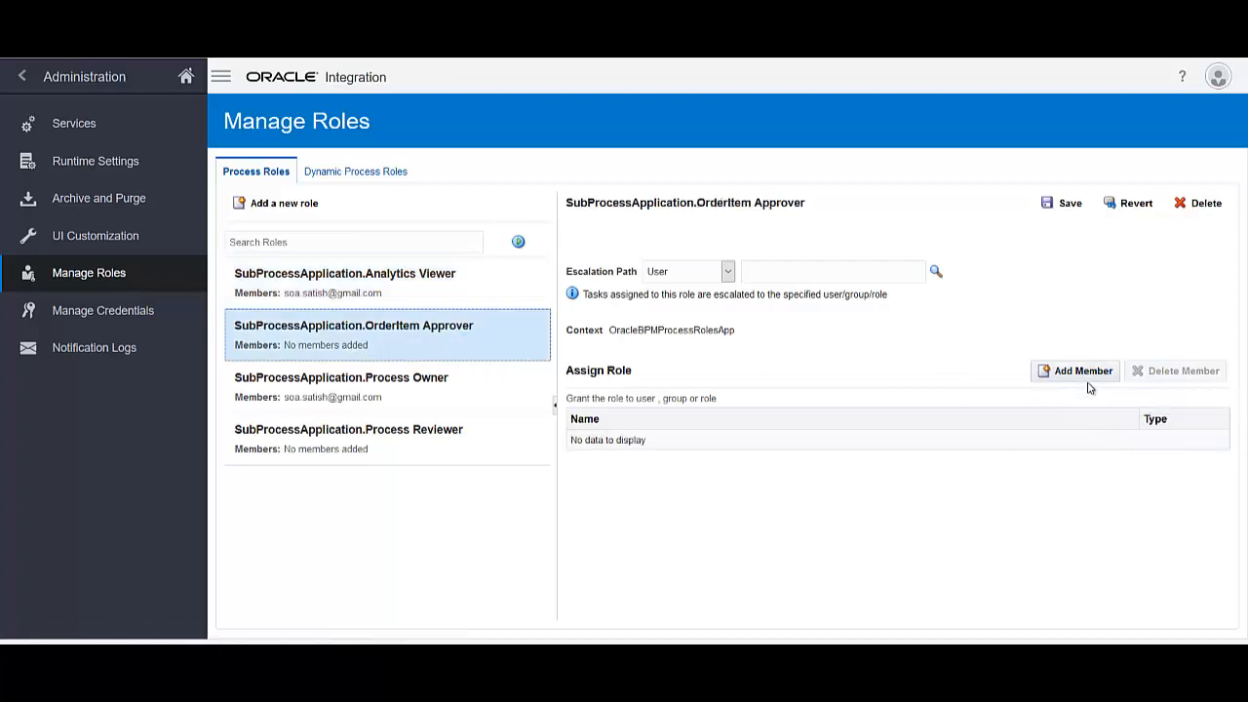
pyautogui.click(1084, 371)
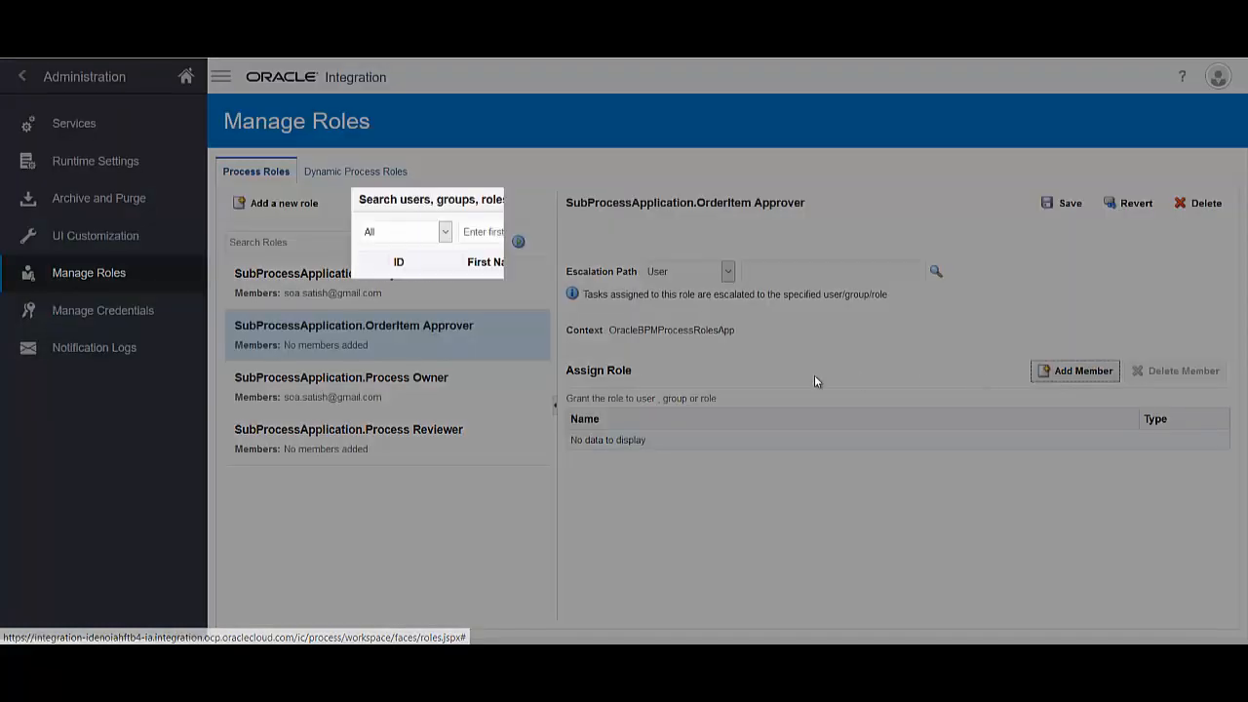
pyautogui.click(588, 232)
pyautogui.write('sat')
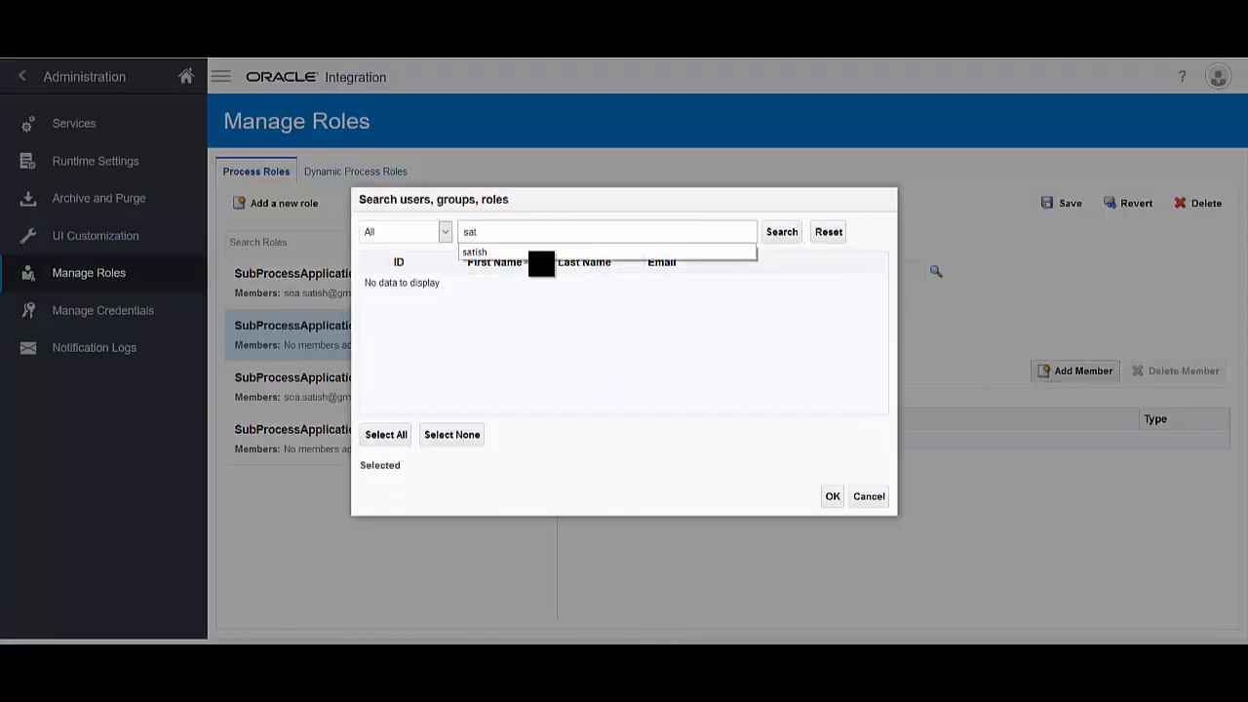
pyautogui.click(530, 251)
pyautogui.click(780, 233)
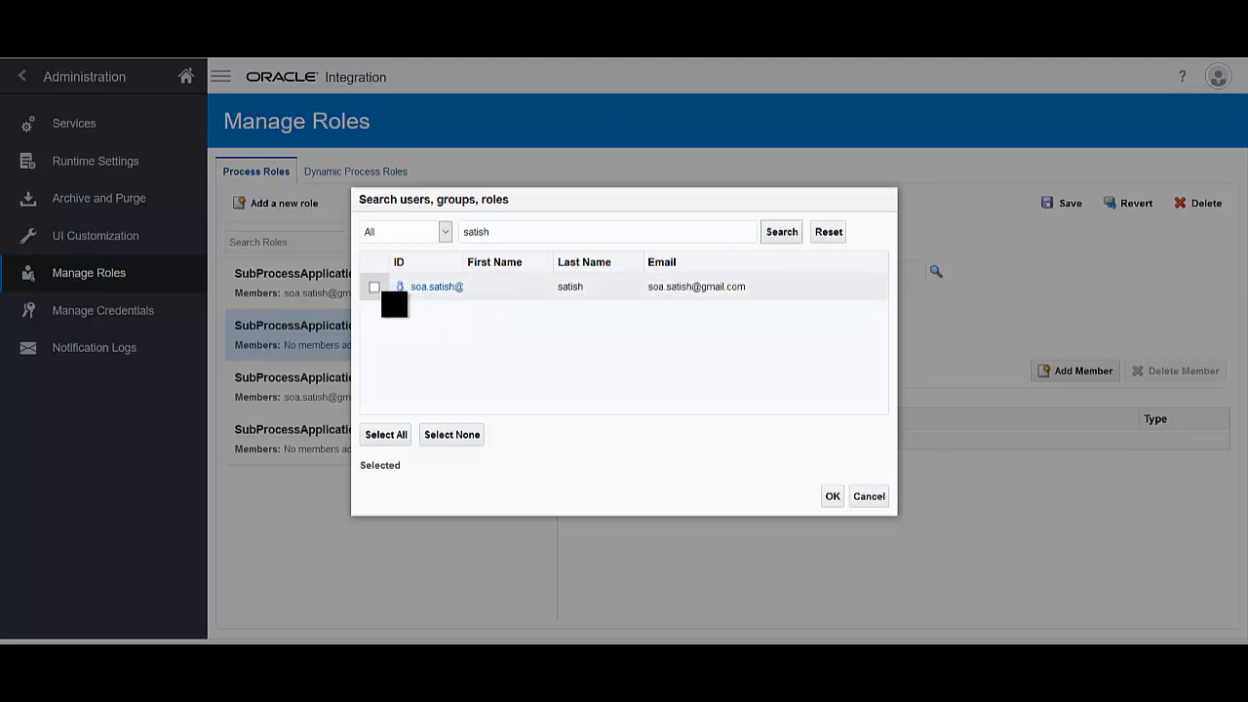
pyautogui.click(374, 287)
pyautogui.click(831, 497)
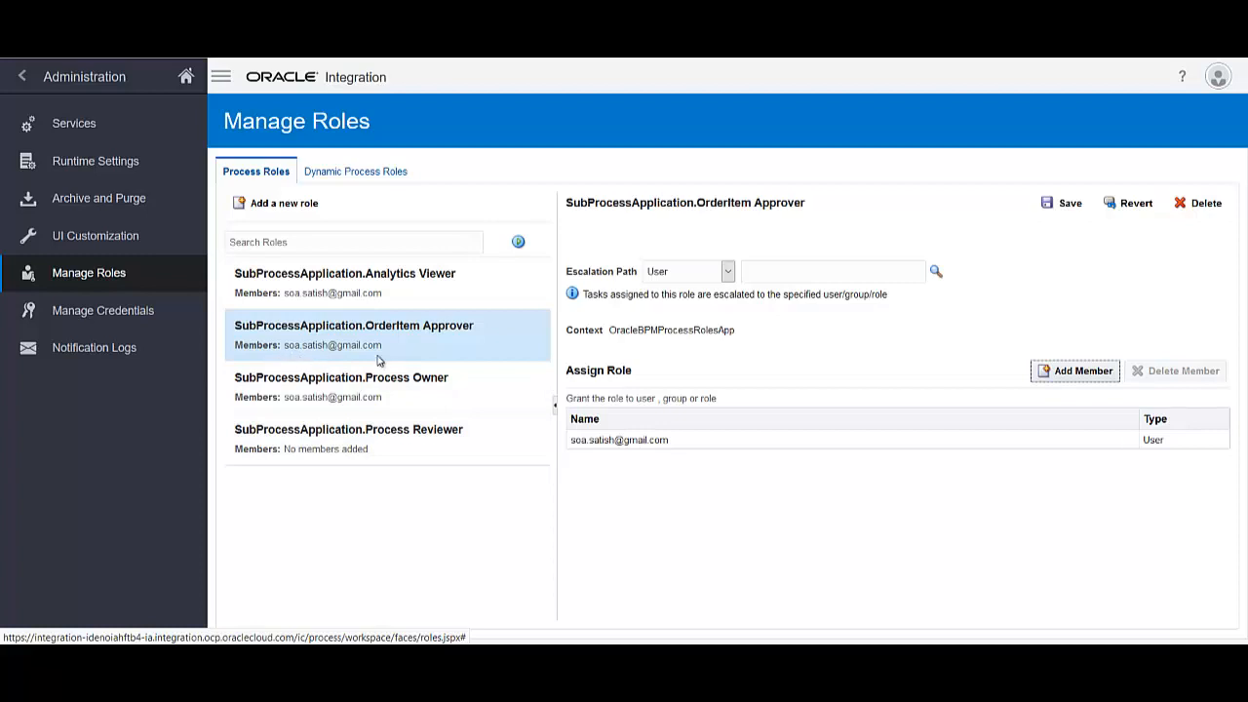
pyautogui.click(1063, 207)
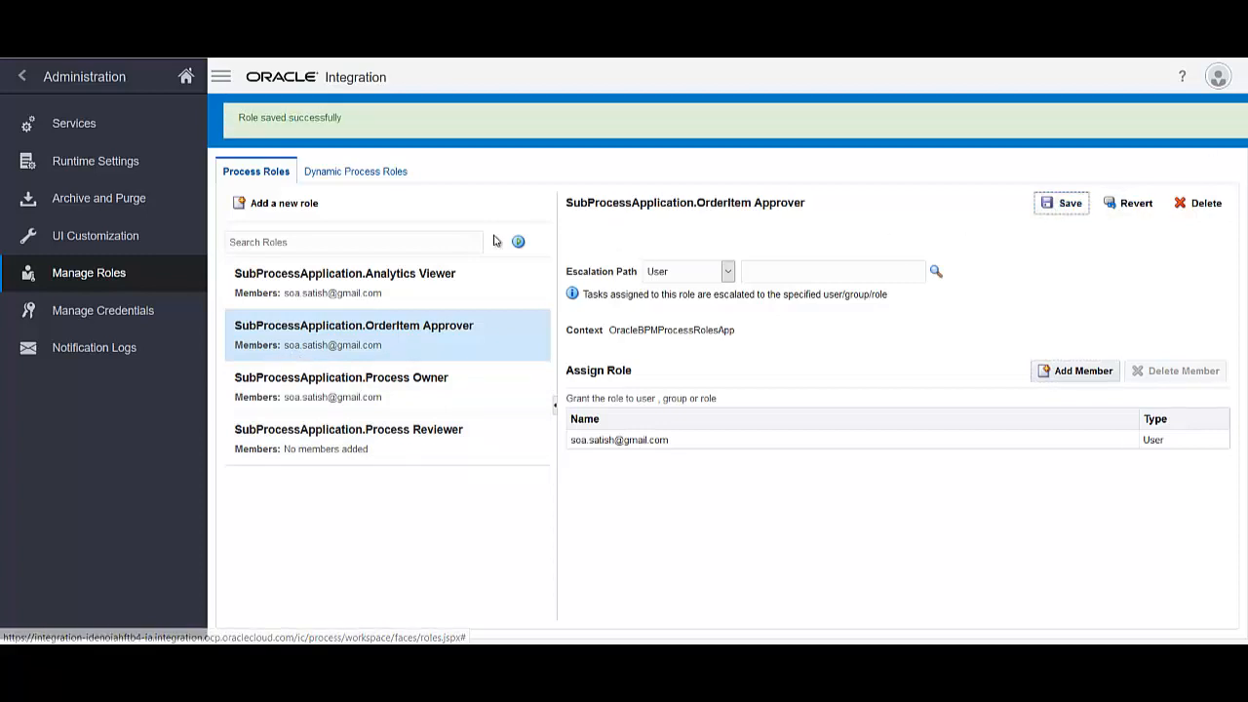
pyautogui.click(186, 78)
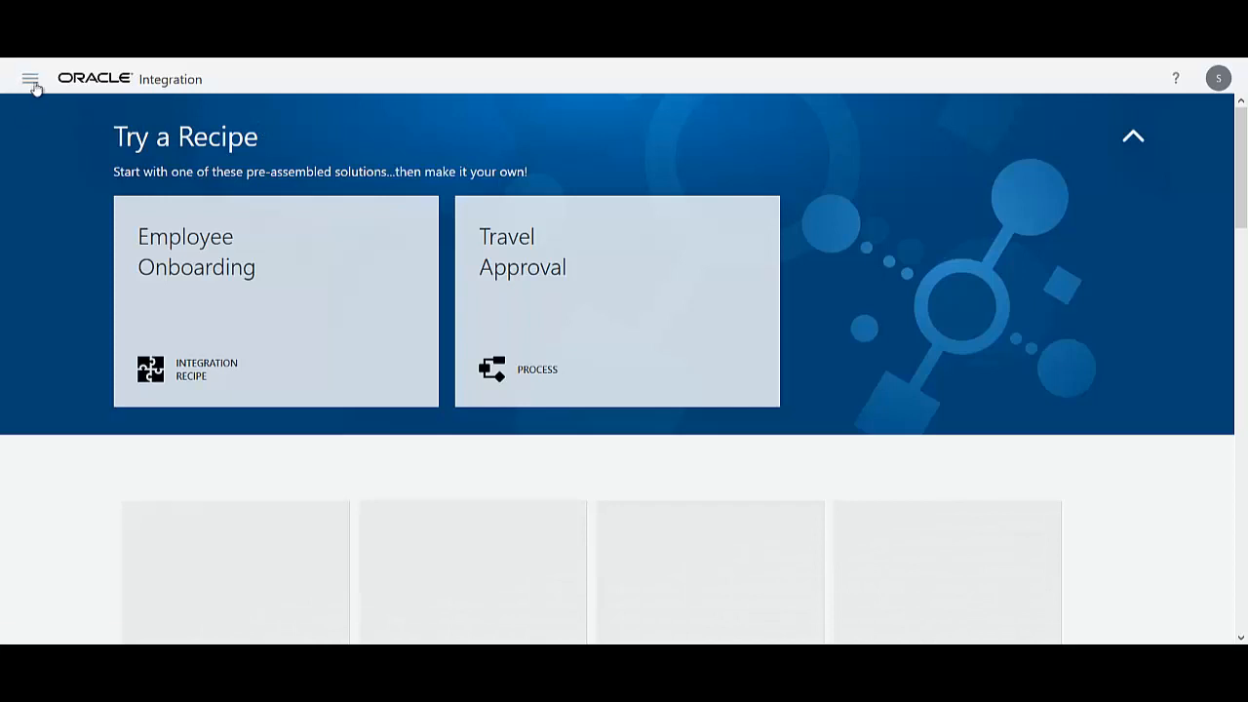
# Open SubProcessApplication's exposed WSDL from its Web Services listing on the Activation page
pyautogui.click(30, 81)
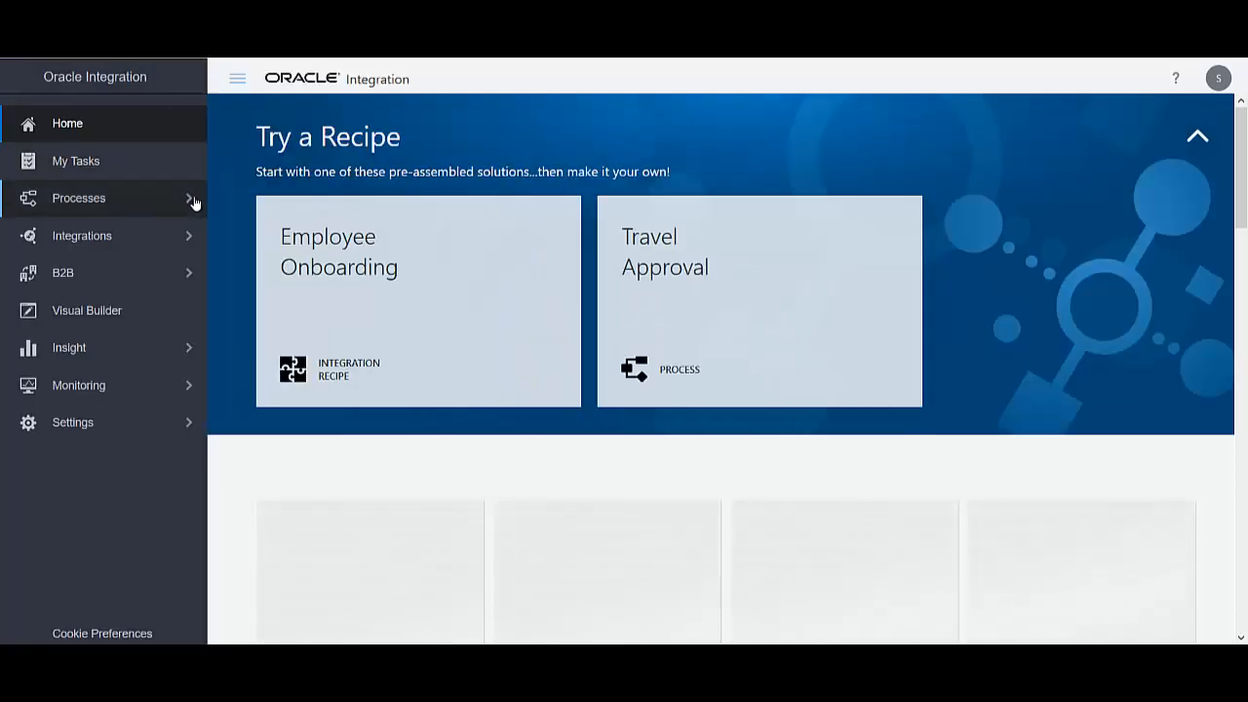
pyautogui.click(103, 200)
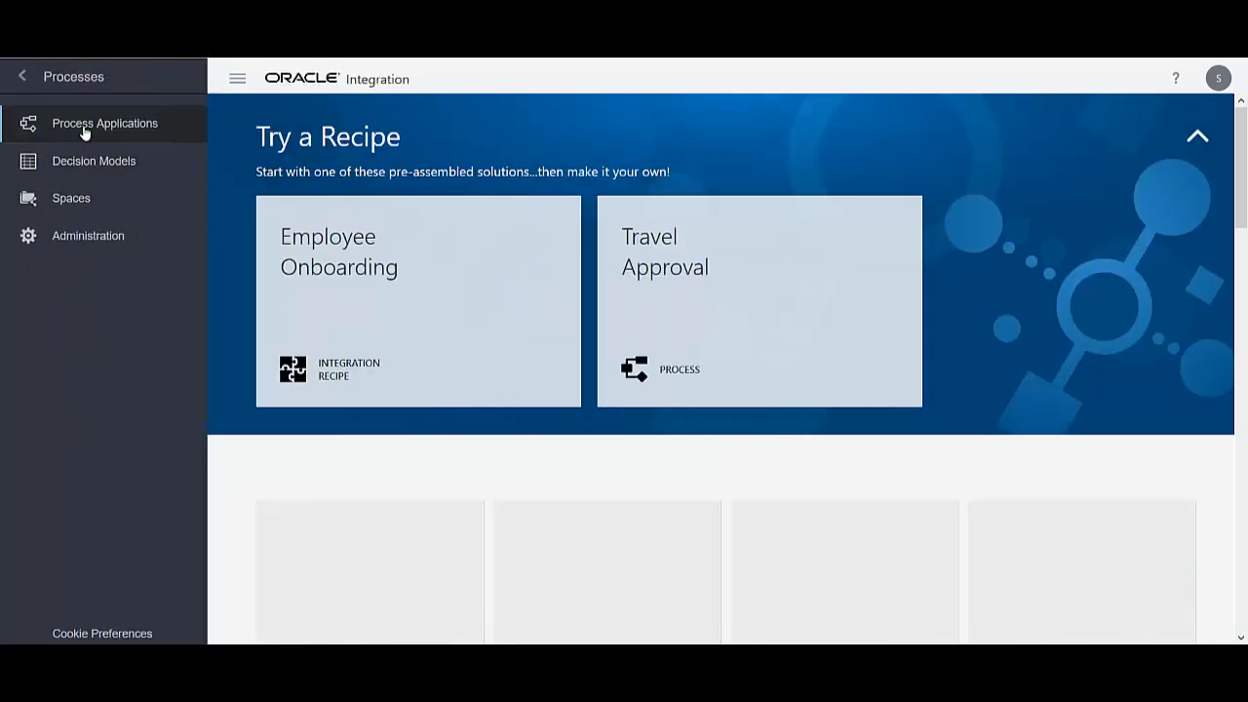
pyautogui.click(85, 133)
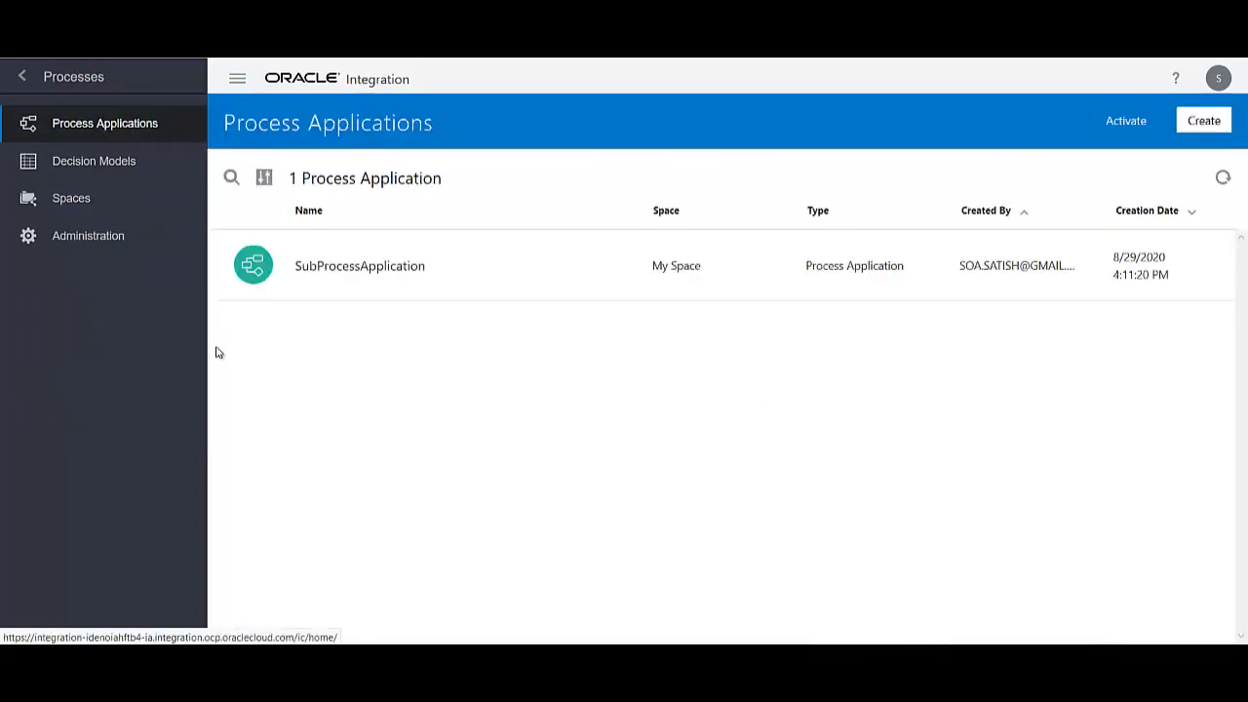
pyautogui.click(1122, 123)
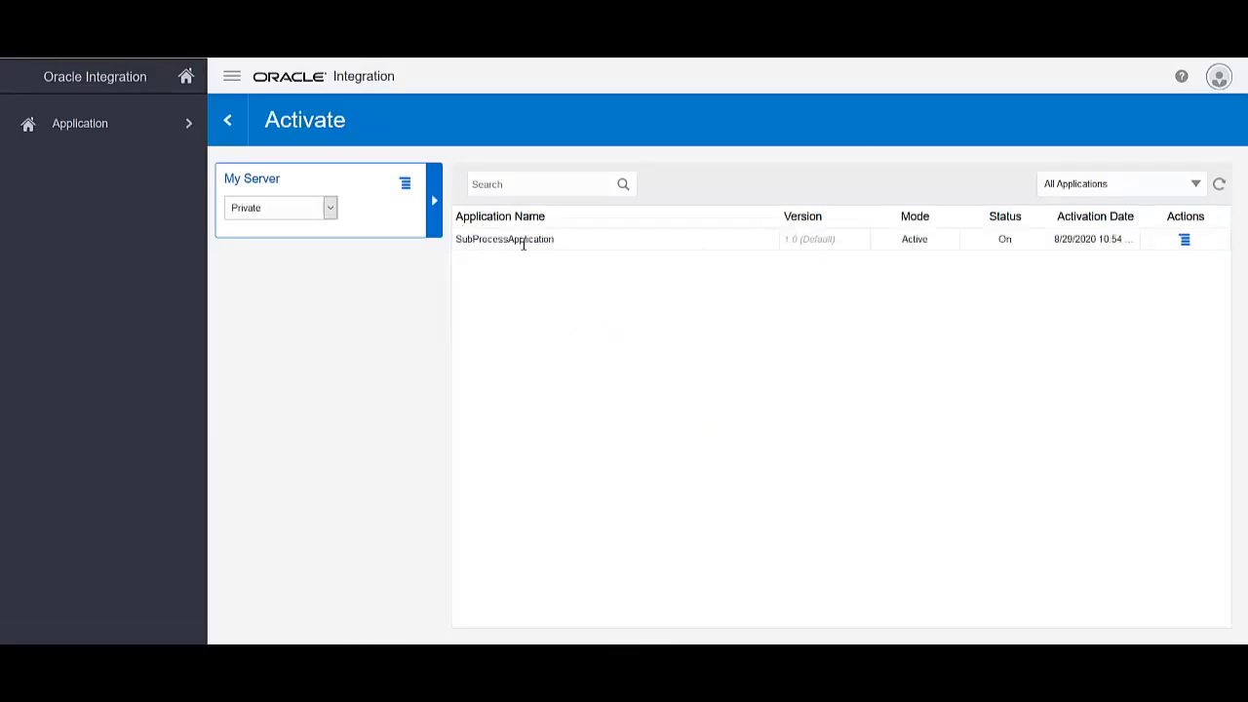
pyautogui.click(1184, 241)
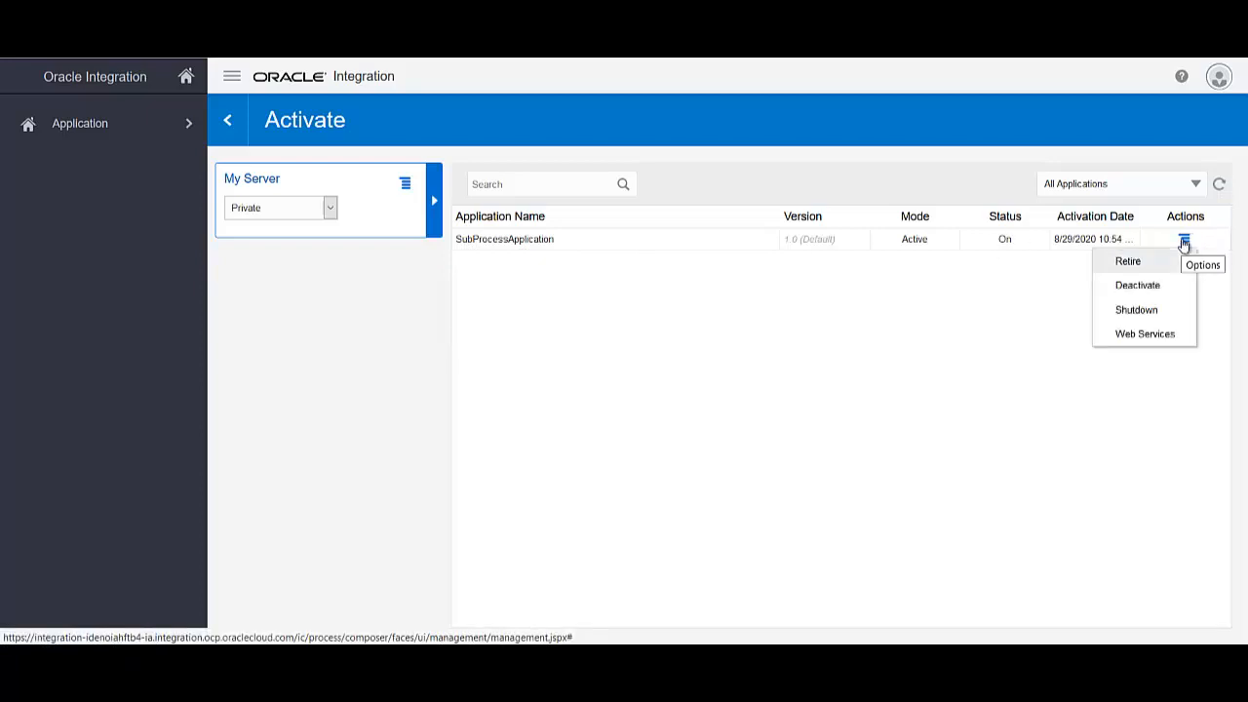
pyautogui.click(1143, 335)
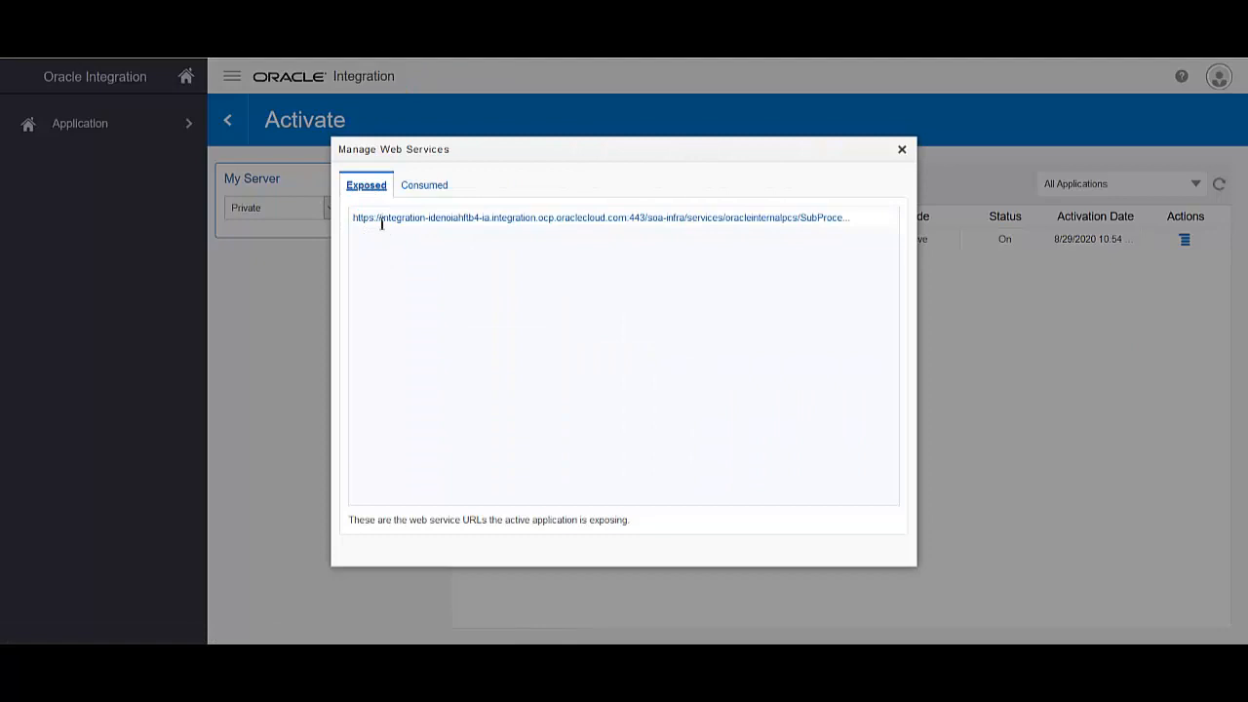
pyautogui.click(560, 217)
pyautogui.scroll(-3, 409, 139)
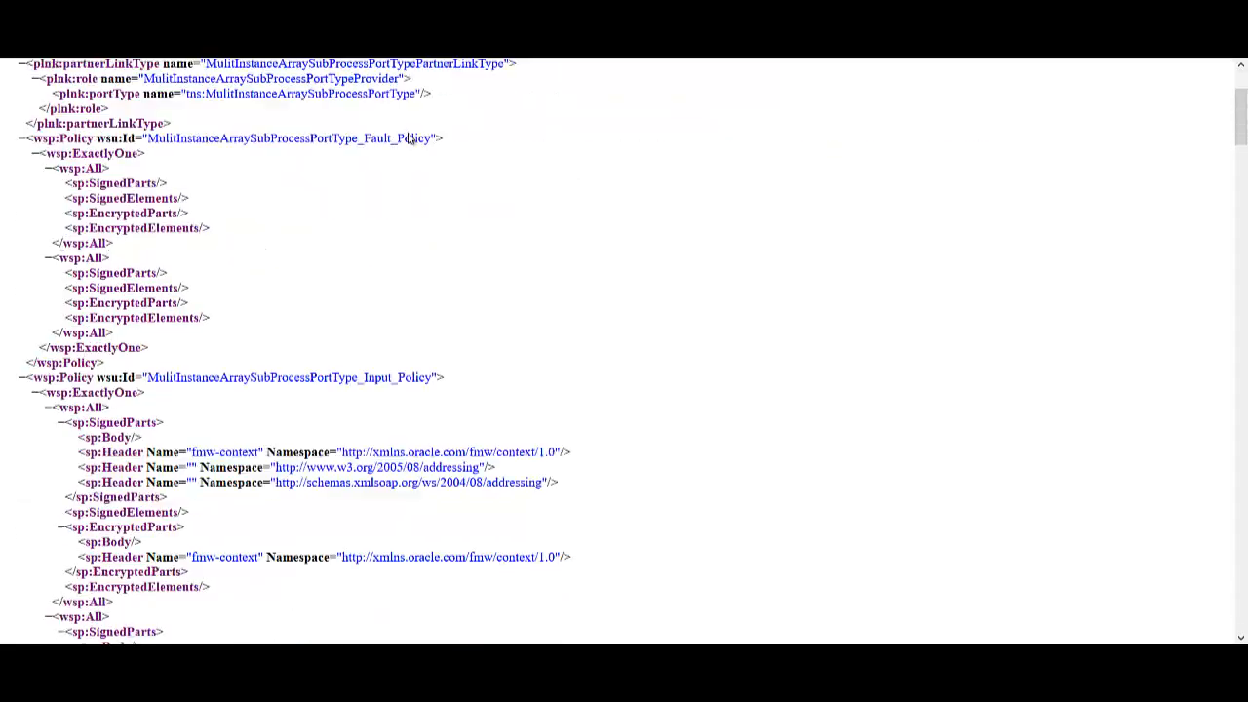
# Copy the WSDL page's URL and bring SoapUI to the front
pyautogui.scroll(3, 409, 139)
pyautogui.click(419, 29)
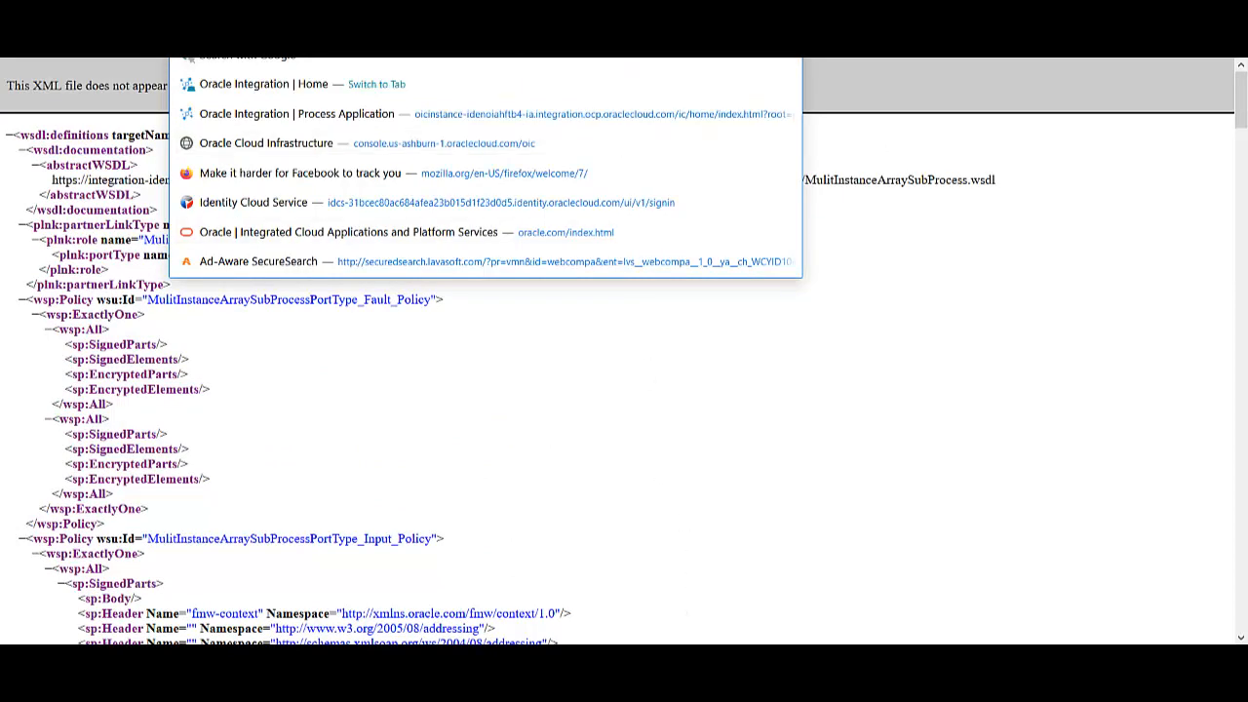
pyautogui.click(622, 656)
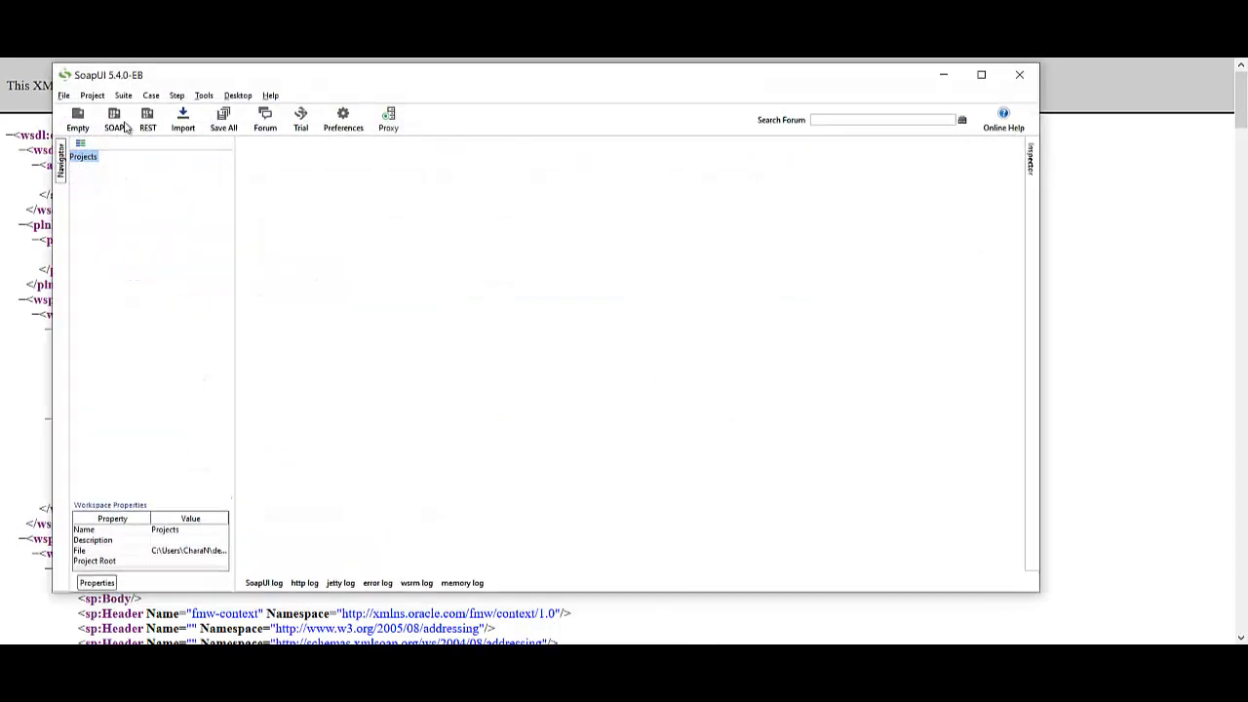
# Create SOAP project MulitInstanceArraySubProcess from the pasted WSDL URL and open OrderRequest's Request 1
pyautogui.click(115, 125)
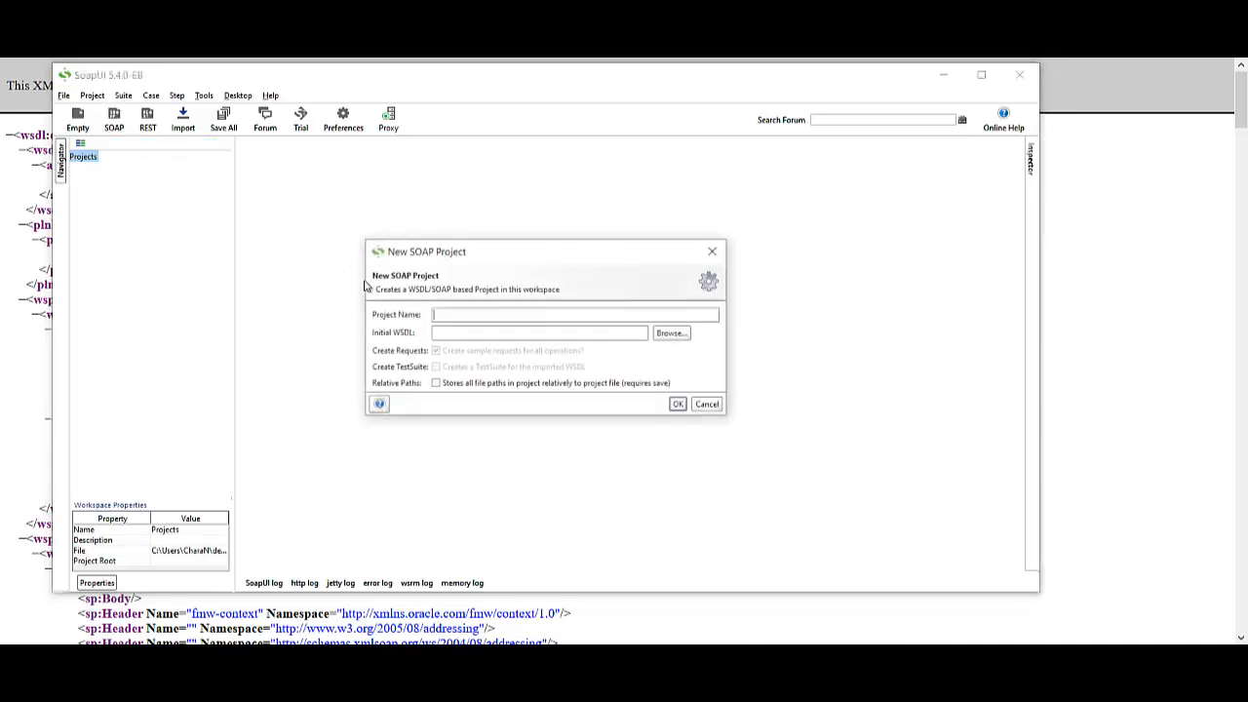
pyautogui.click(520, 332)
pyautogui.hotkey('ctrl', 'v')
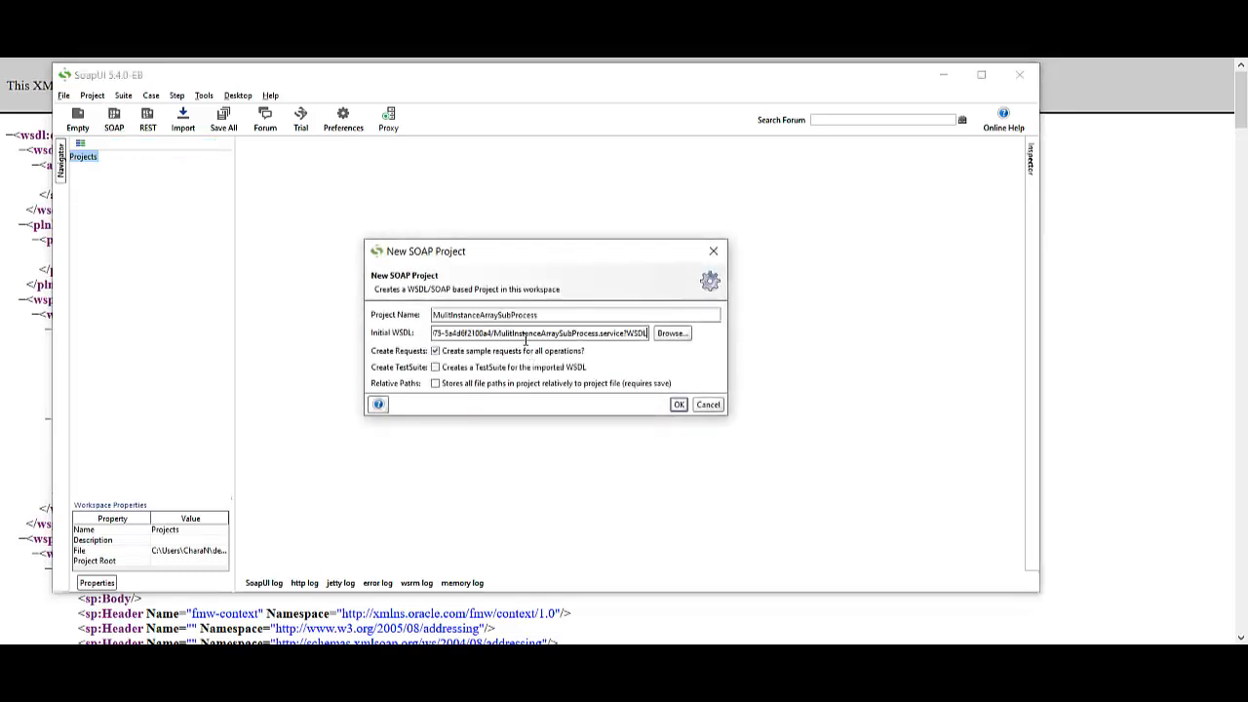
pyautogui.click(678, 404)
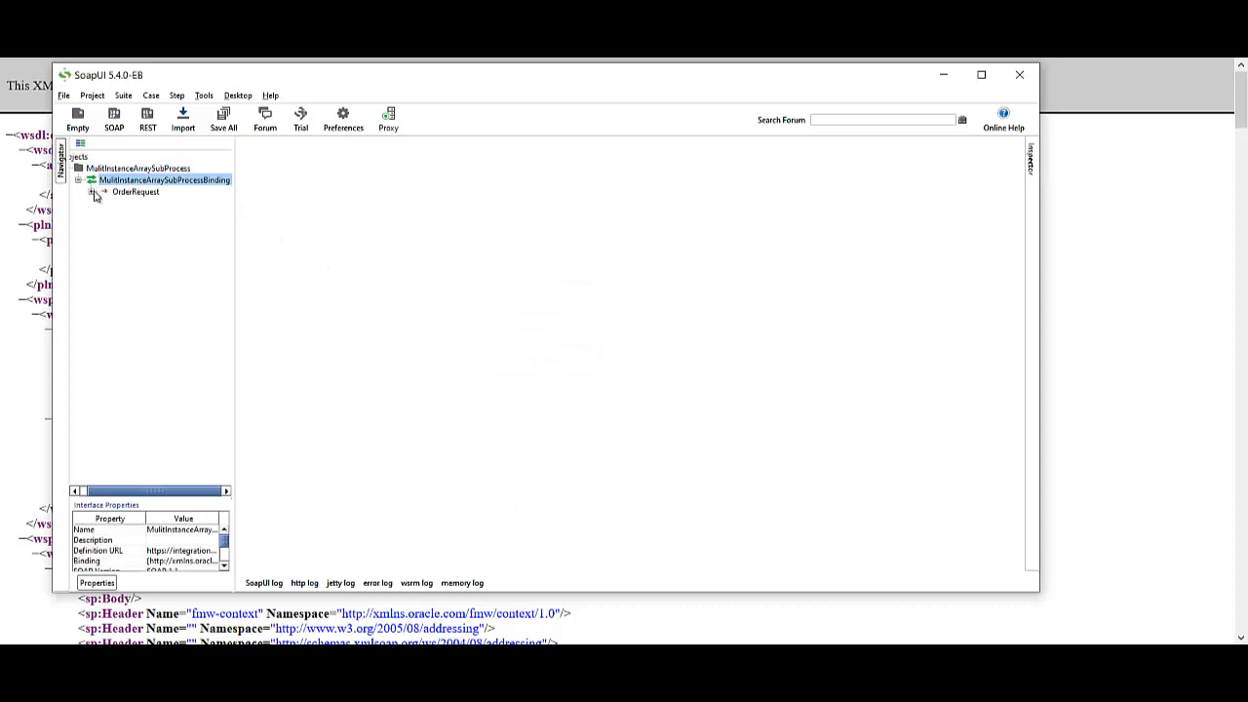
pyautogui.click(90, 192)
pyautogui.click(125, 203)
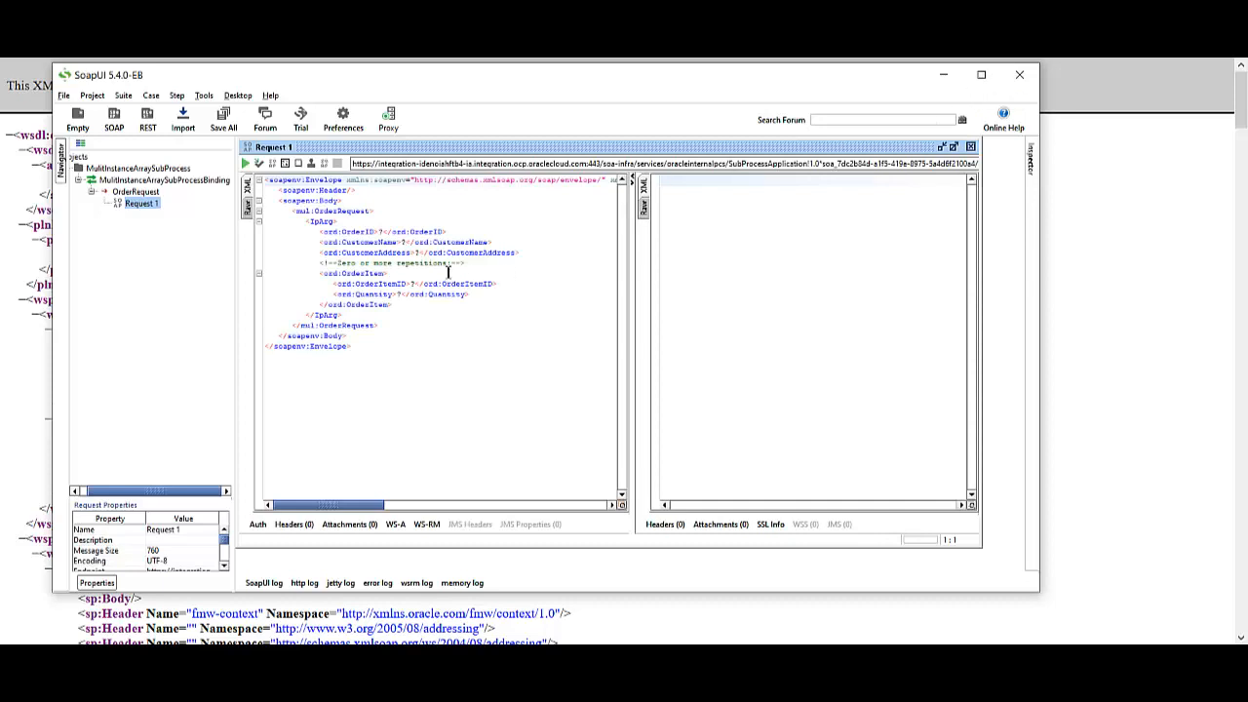
# Fill in order ID Ord1234, the customer's name, address INDIA, and the first OrderItem's values
pyautogui.doubleClick(382, 232)
pyautogui.press('BackSpace')
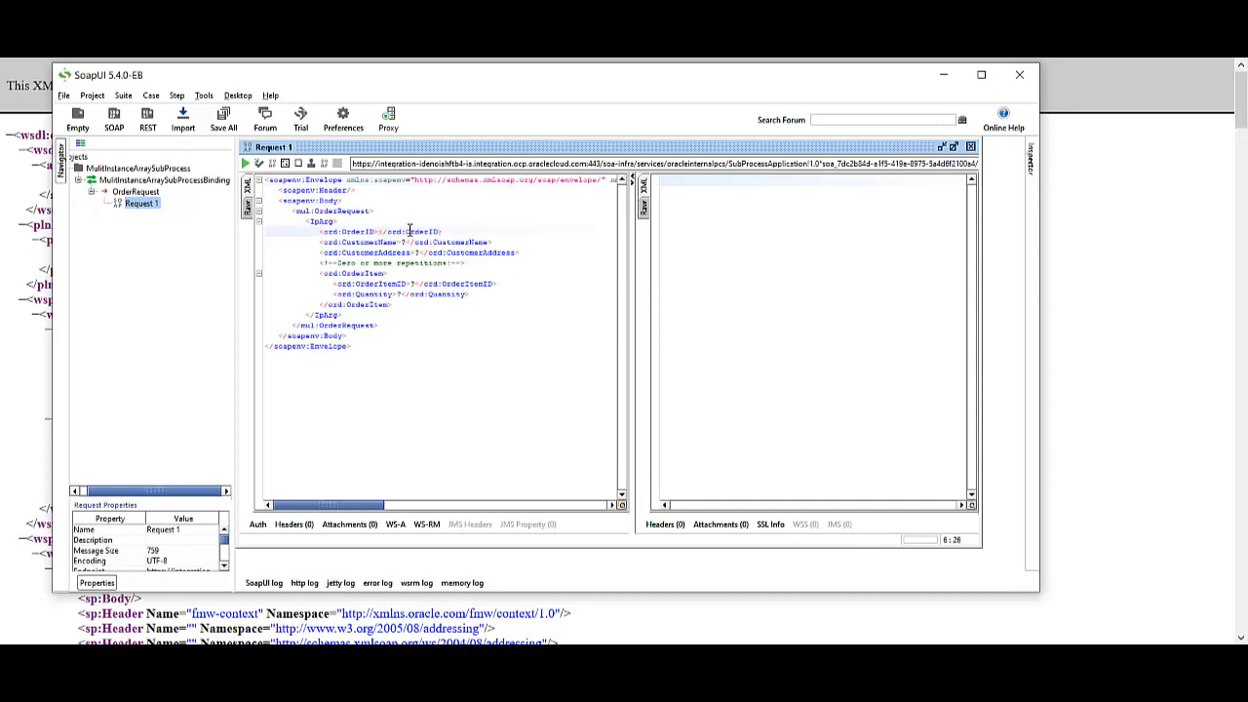
pyautogui.write('Ord1234')
pyautogui.doubleClick(408, 242)
pyautogui.press('BackSpace')
pyautogui.write('Satish')
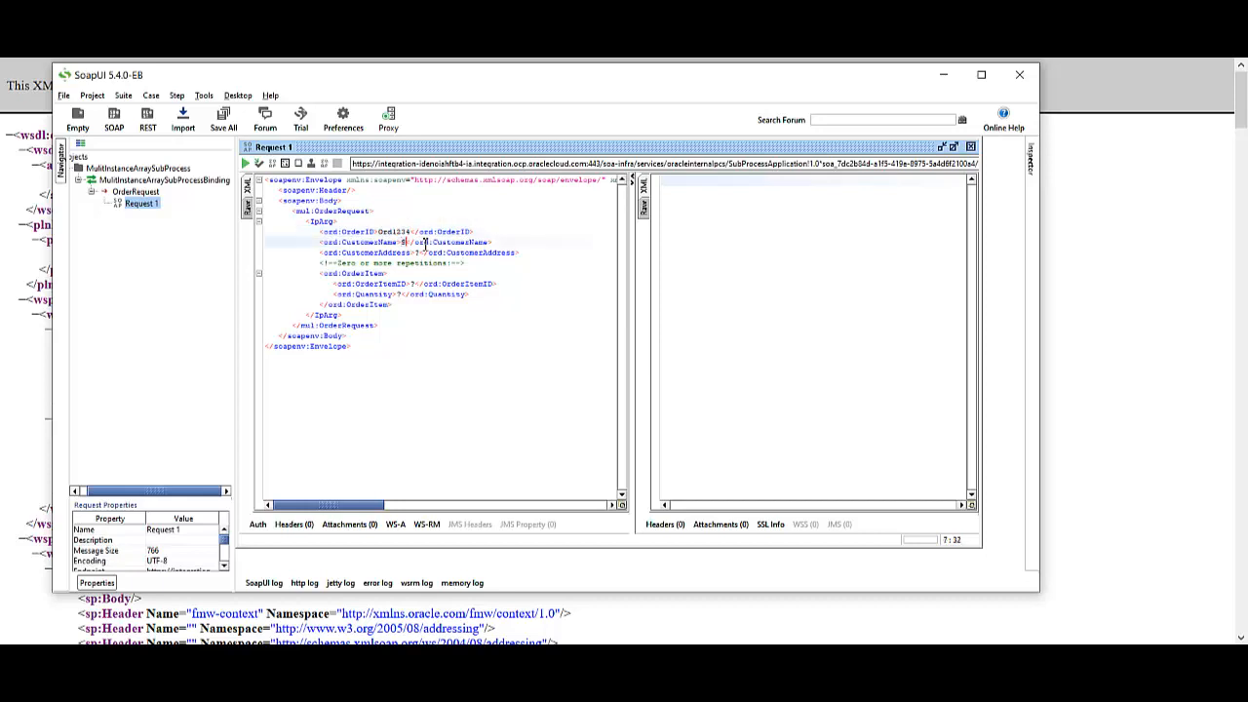
pyautogui.click(421, 252)
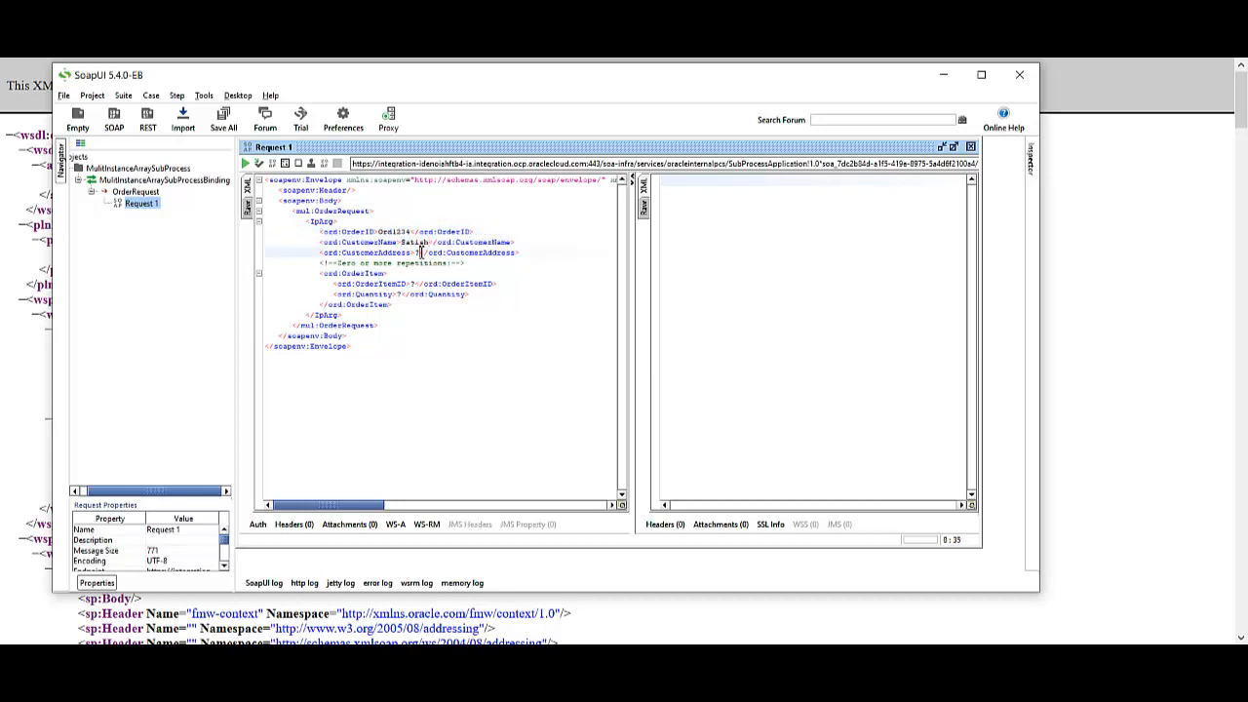
pyautogui.press('BackSpace')
pyautogui.write('INDIA')
pyautogui.click(414, 284)
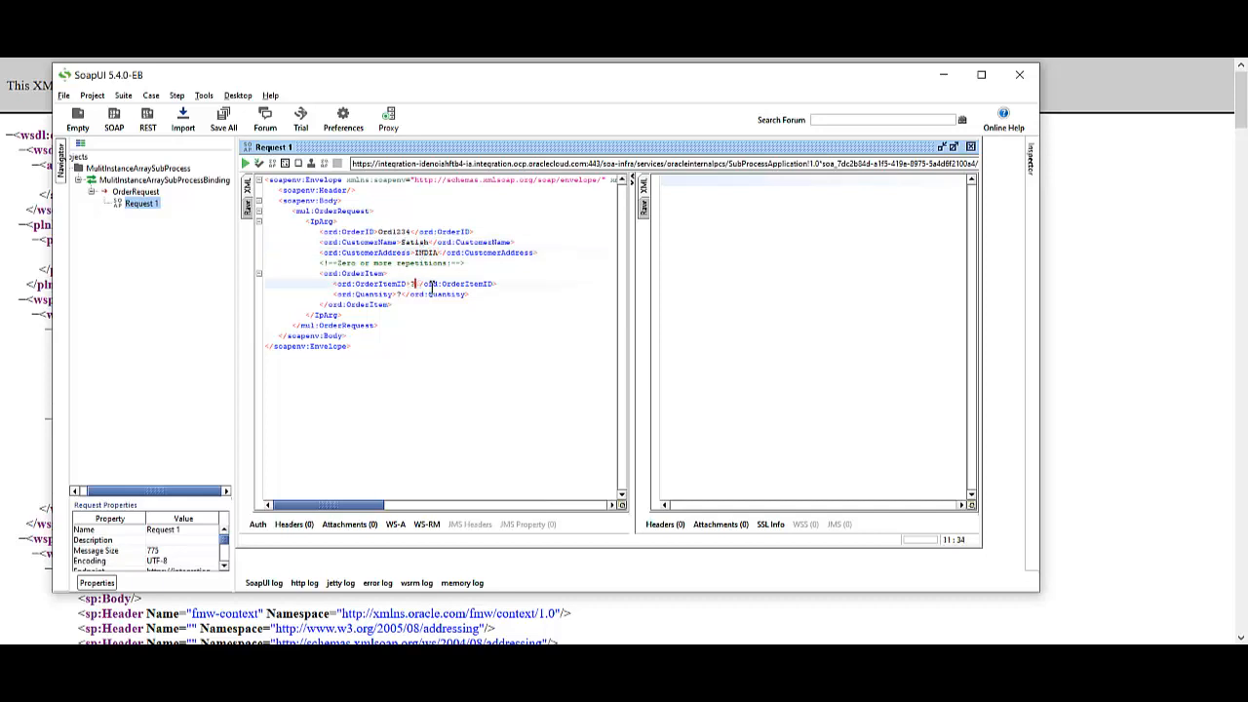
pyautogui.press('BackSpace')
pyautogui.write('1')
pyautogui.write('D111')
pyautogui.click(410, 293)
pyautogui.press('BackSpace')
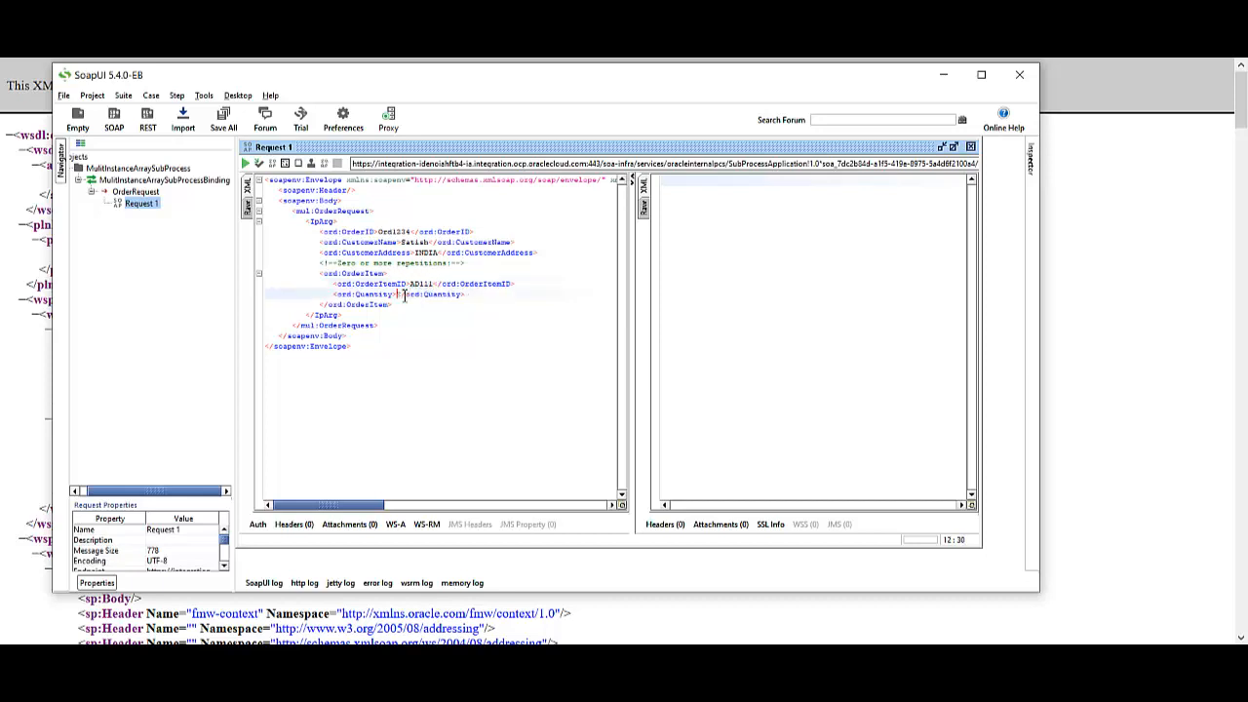
pyautogui.write('1')
# Duplicate the OrderItem block twice and reformat the request XML
pyautogui.moveTo(324, 273); pyautogui.dragTo(406, 305)
pyautogui.hotkey('ctrl', 'c')
pyautogui.click(405, 305)
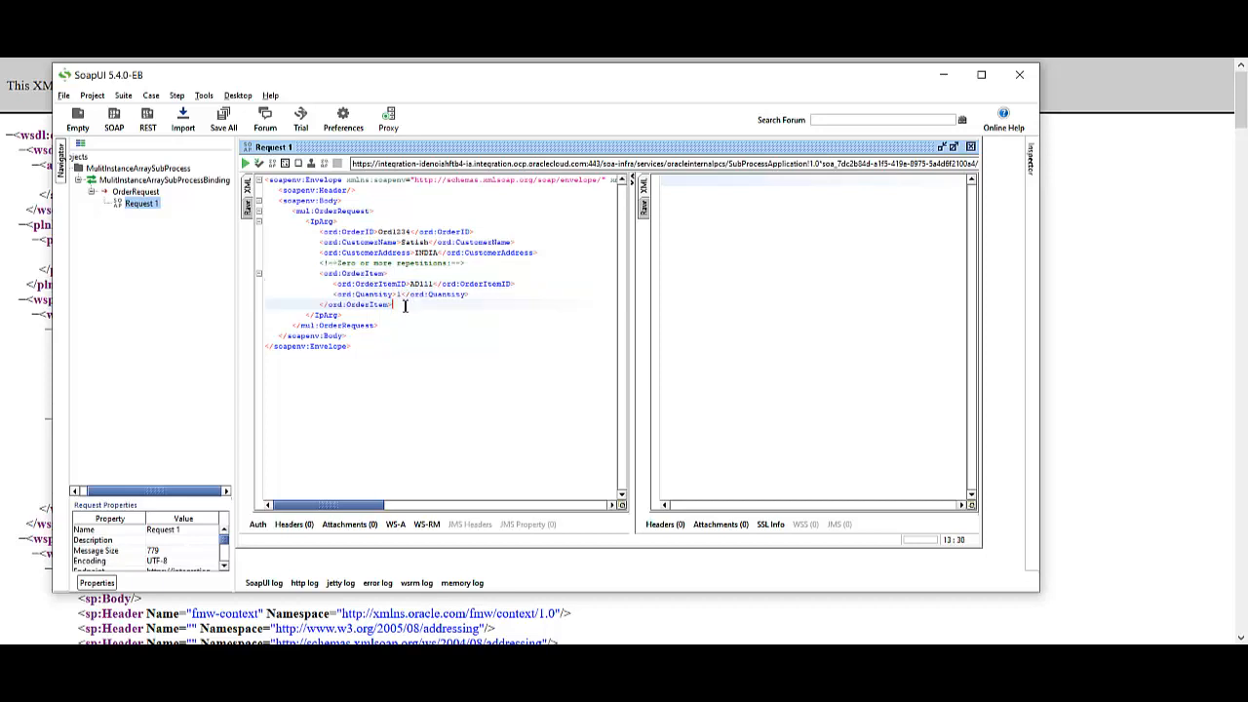
pyautogui.press('Return')
pyautogui.hotkey('ctrl', 'v')
pyautogui.press('Return')
pyautogui.press('Return')
pyautogui.hotkey('ctrl', 'v')
pyautogui.press('Return')
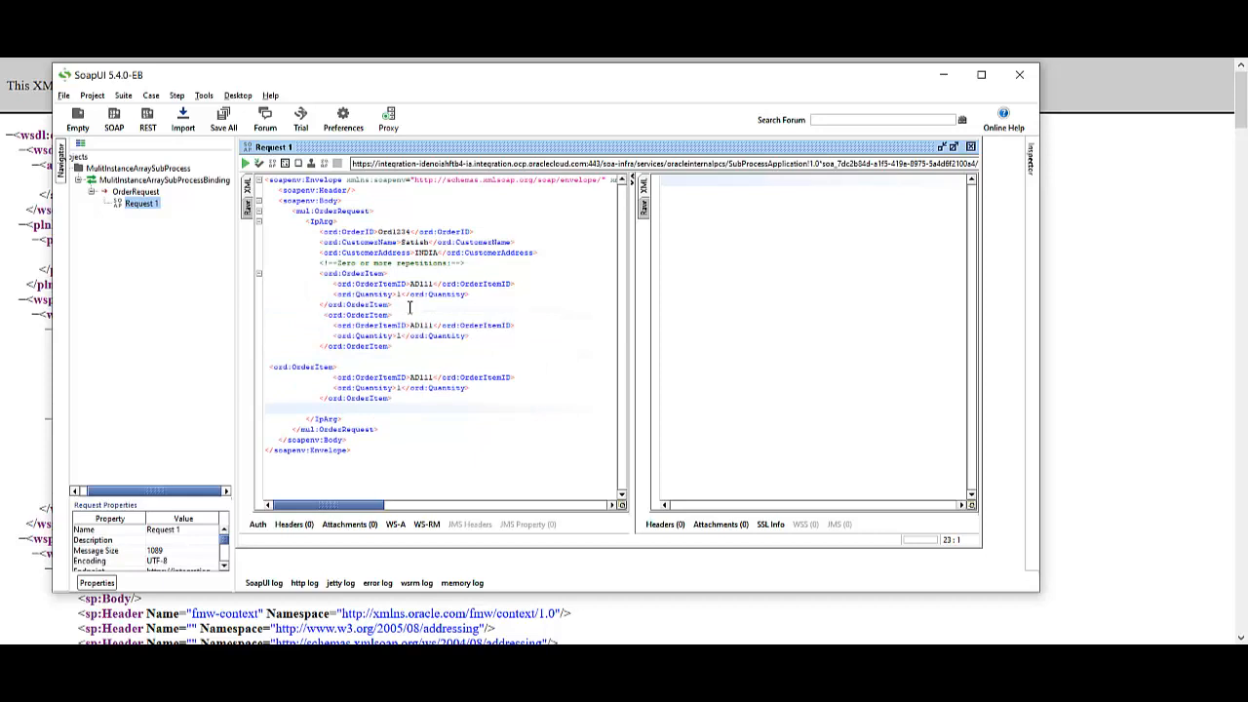
pyautogui.rightClick(572, 259)
pyautogui.click(600, 285)
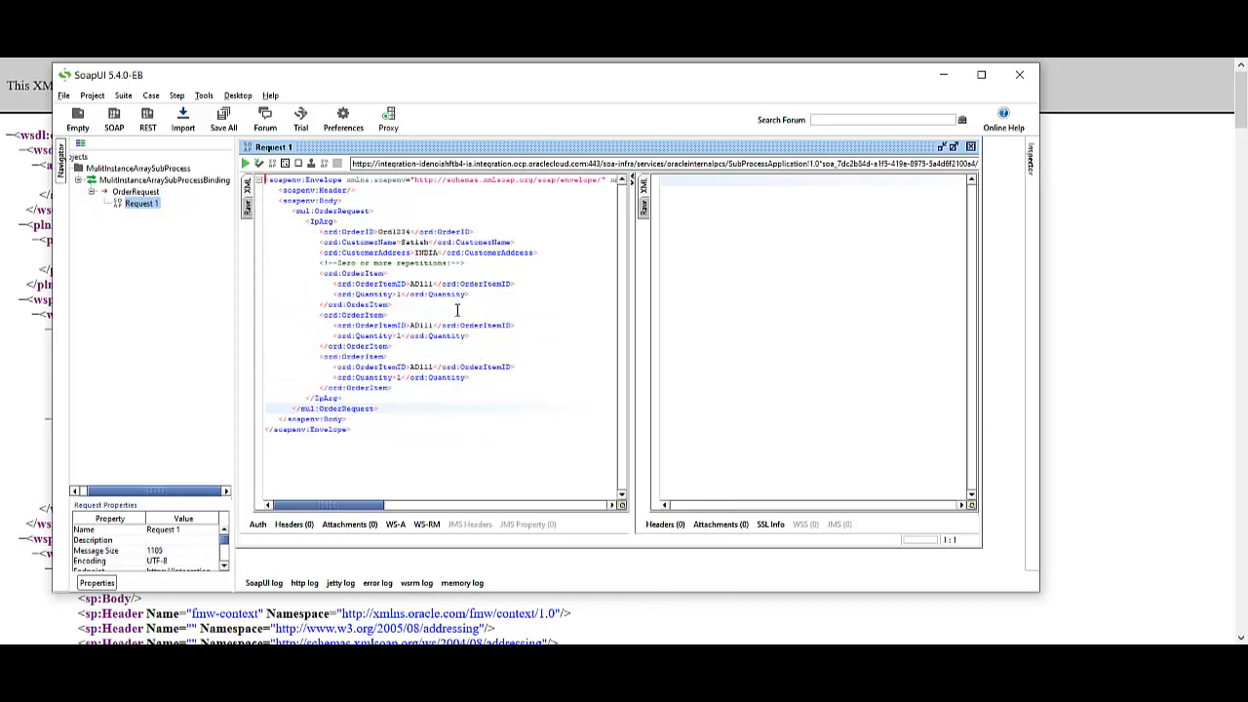
# Set the second item to GF222 quantity 2 and the third to ST333 quantity 3
pyautogui.click(413, 325)
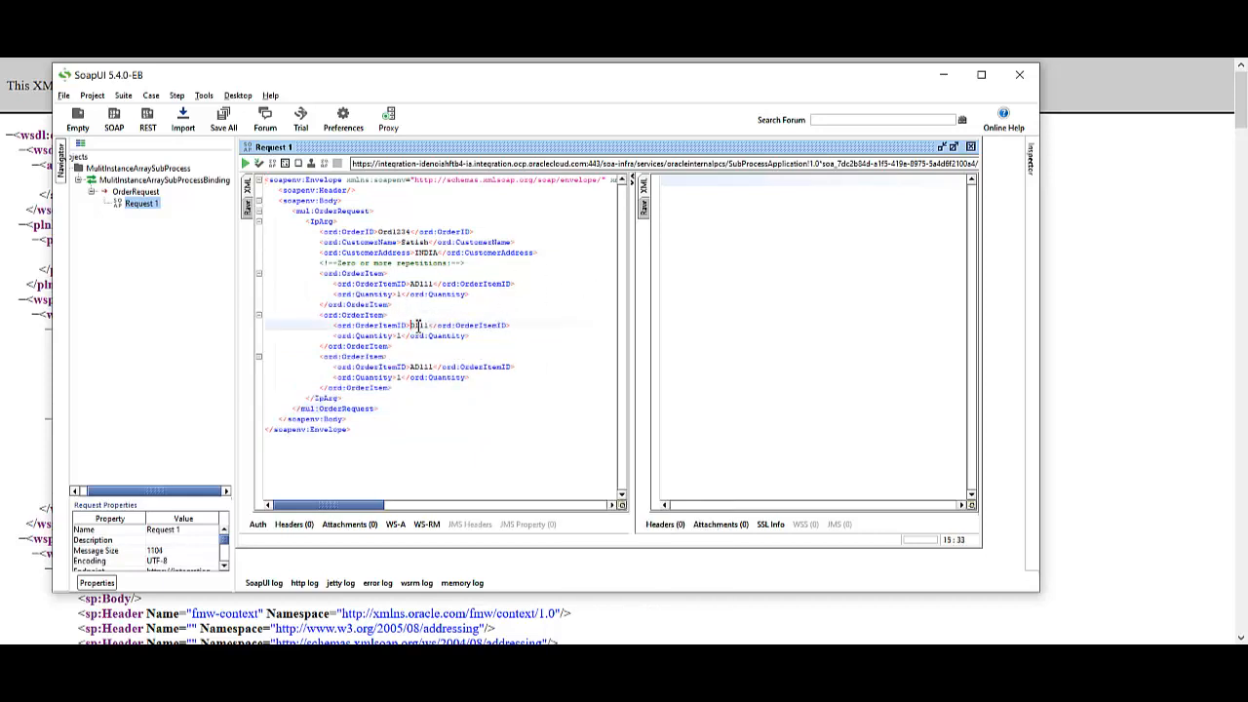
pyautogui.press('Delete')
pyautogui.press('BackSpace')
pyautogui.write('GD')
pyautogui.press('Delete')
pyautogui.press('Delete')
pyautogui.press('Delete')
pyautogui.write('3')
pyautogui.press('BackSpace')
pyautogui.write('222')
pyautogui.click(402, 335)
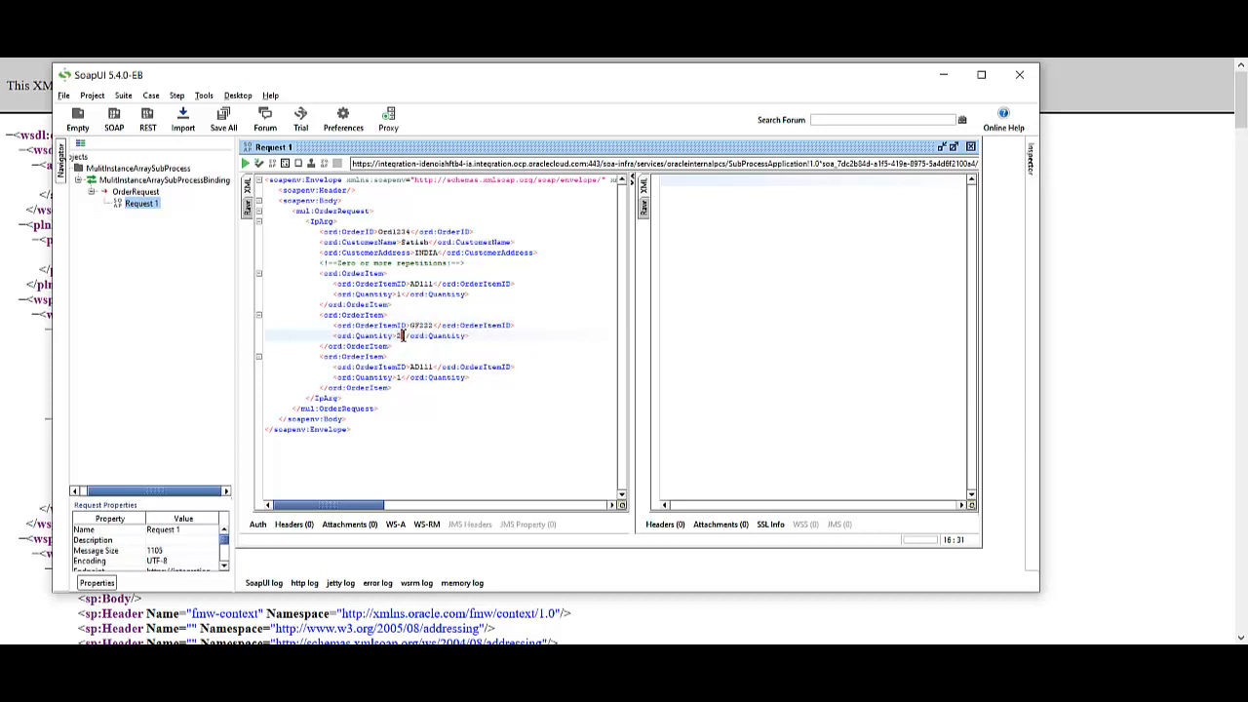
pyautogui.doubleClick(419, 365)
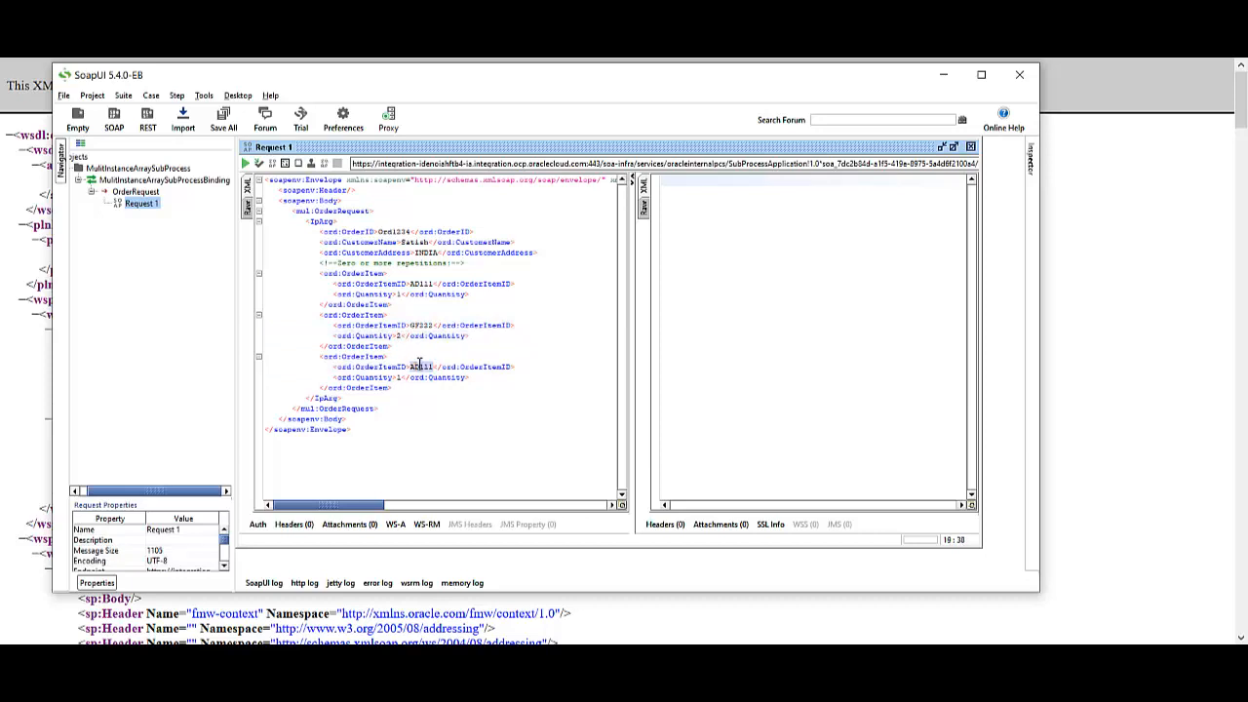
pyautogui.write('ST')
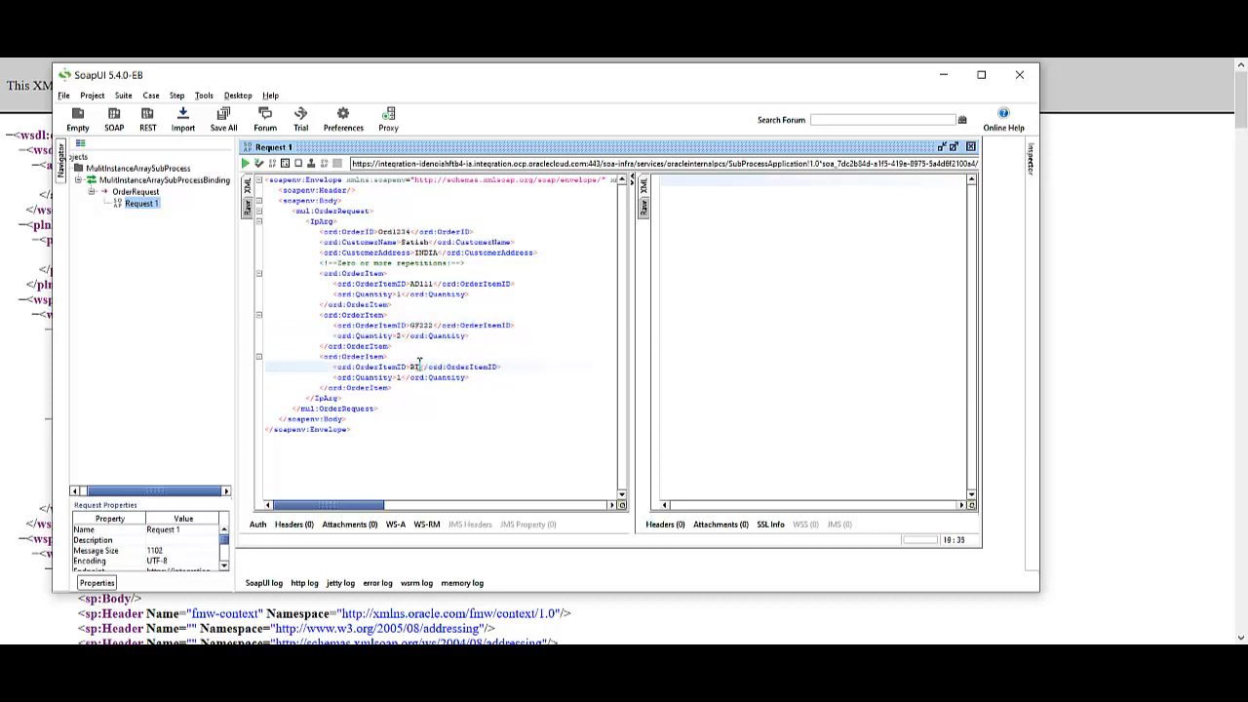
pyautogui.write('333')
pyautogui.click(404, 380)
pyautogui.press('BackSpace')
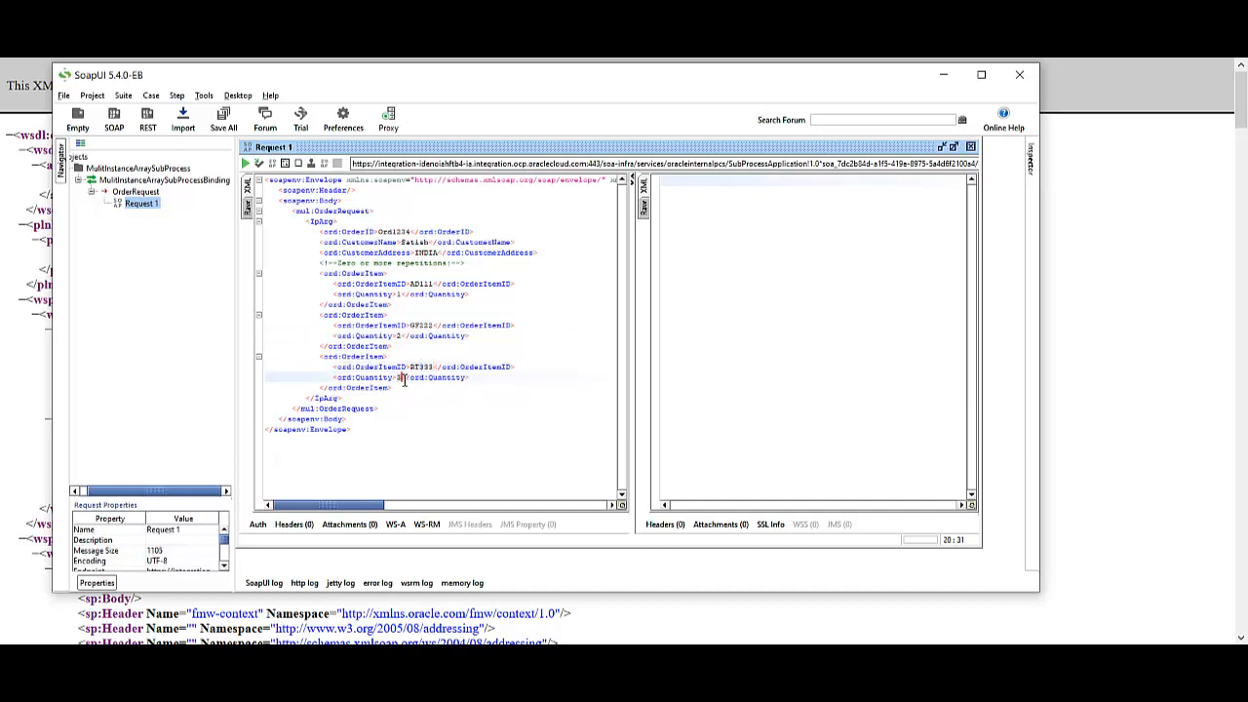
pyautogui.write('3')
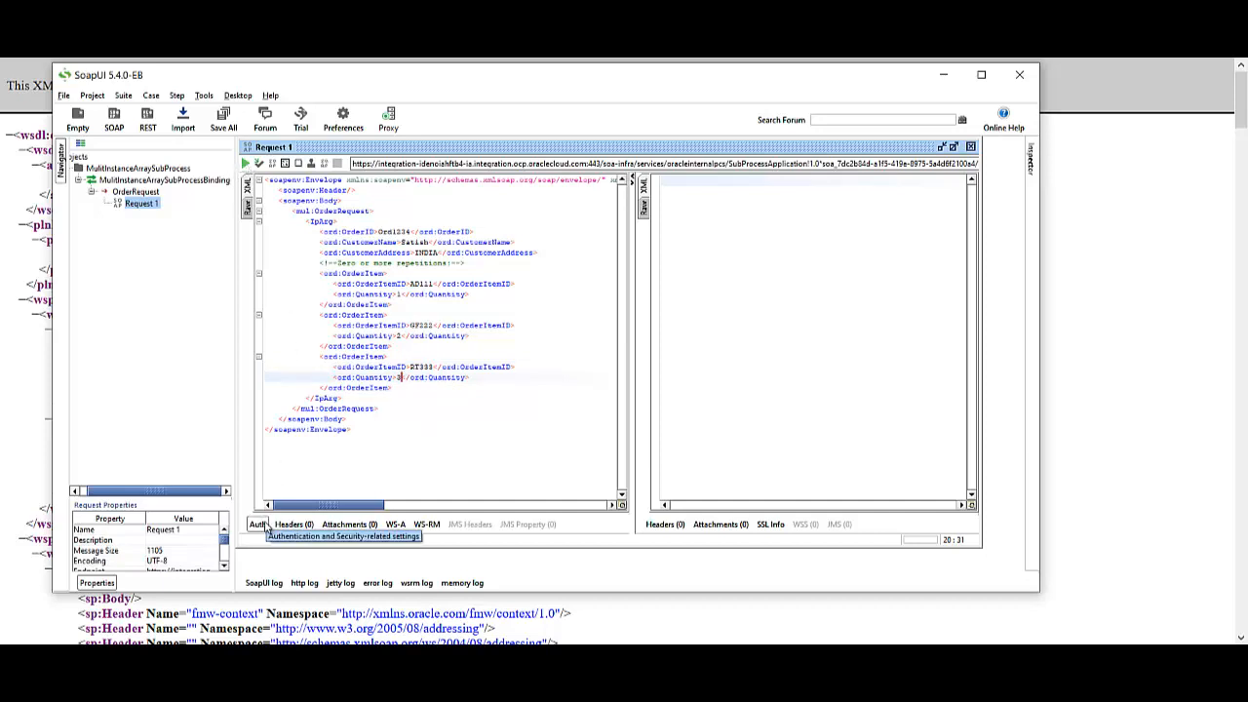
pyautogui.click(257, 524)
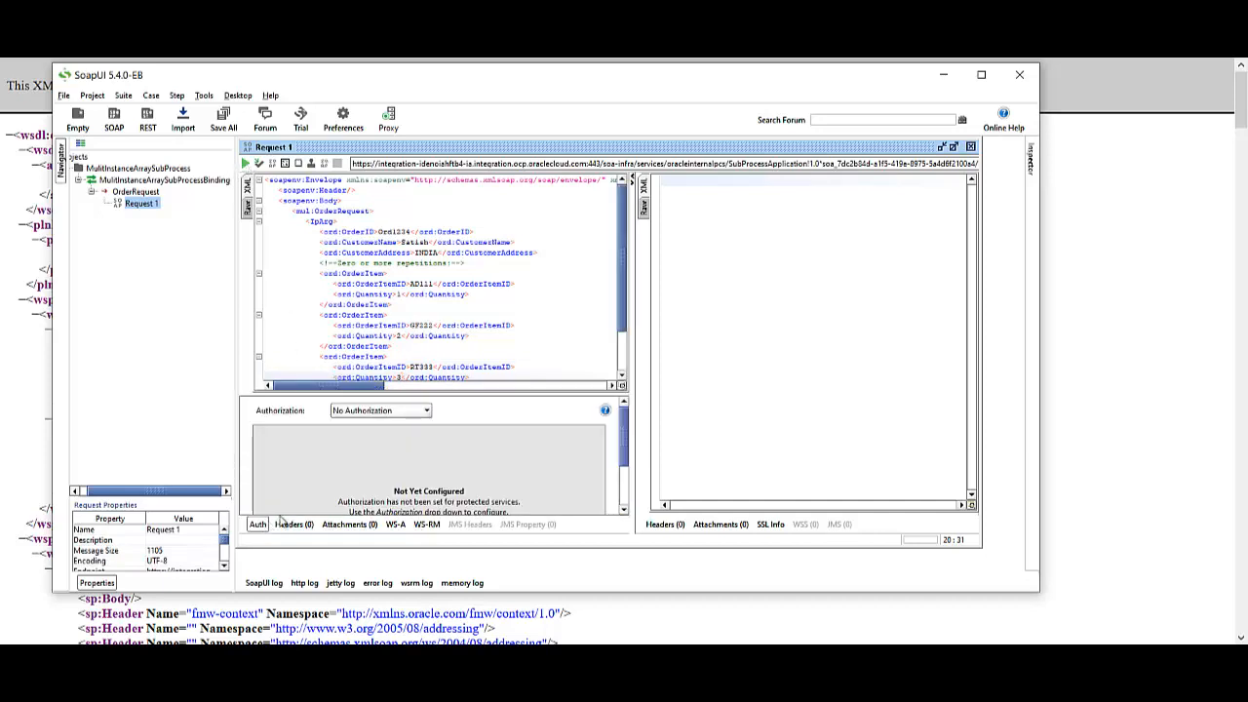
pyautogui.click(380, 412)
# Add Basic authorization to the request with the account's username and password
pyautogui.click(375, 450)
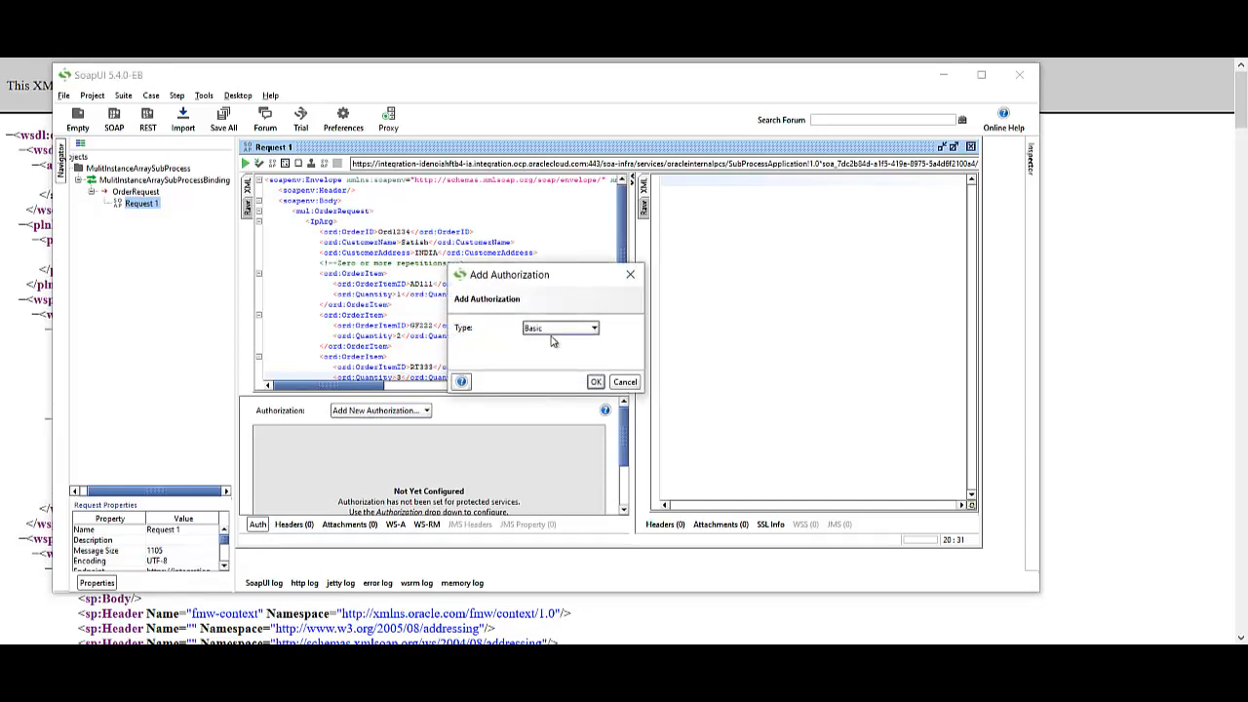
pyautogui.click(594, 383)
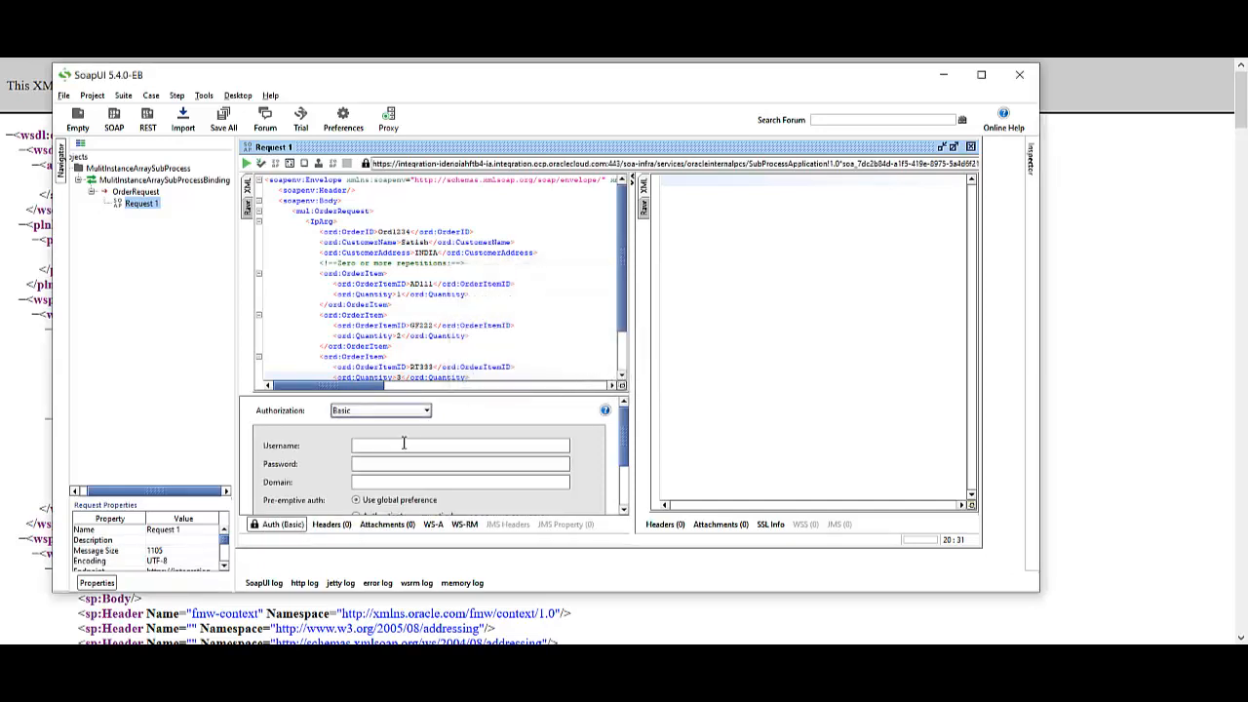
pyautogui.click(383, 462)
pyautogui.click(387, 446)
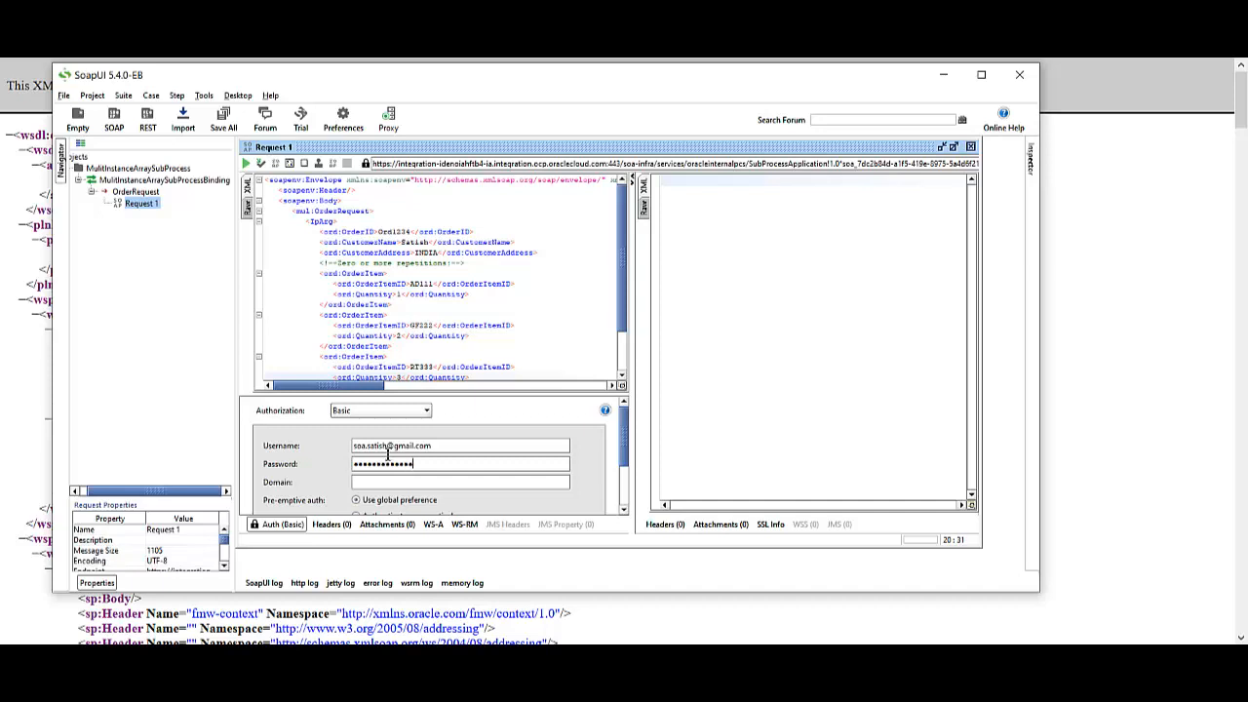
pyautogui.click(298, 527)
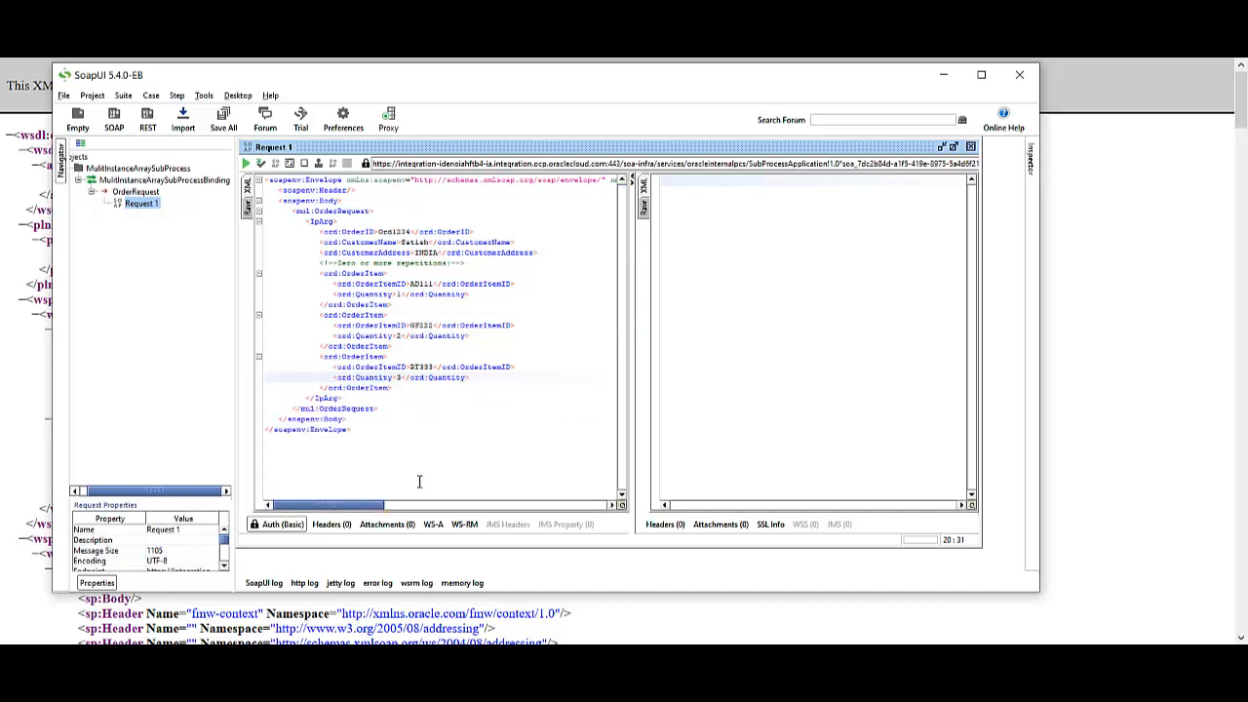
# Add a WSS username token (PasswordText) and a 60-second WS-Timestamp to the request
pyautogui.rightClick(554, 228)
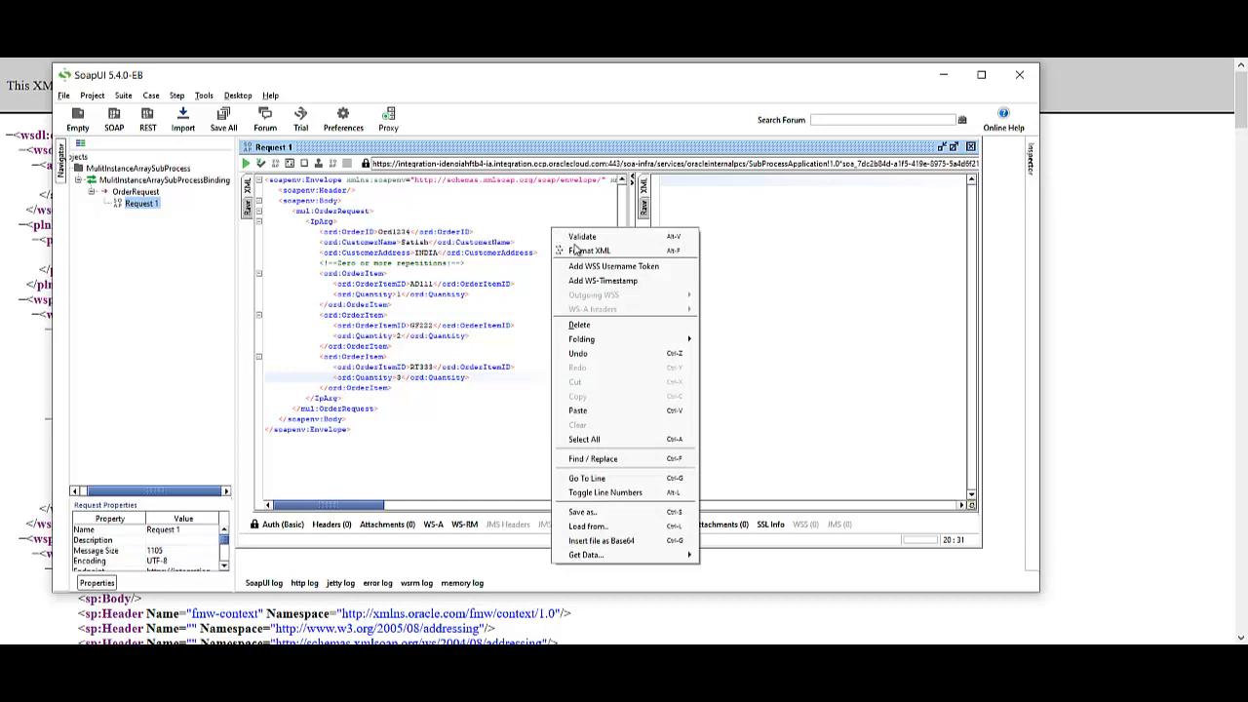
pyautogui.click(601, 269)
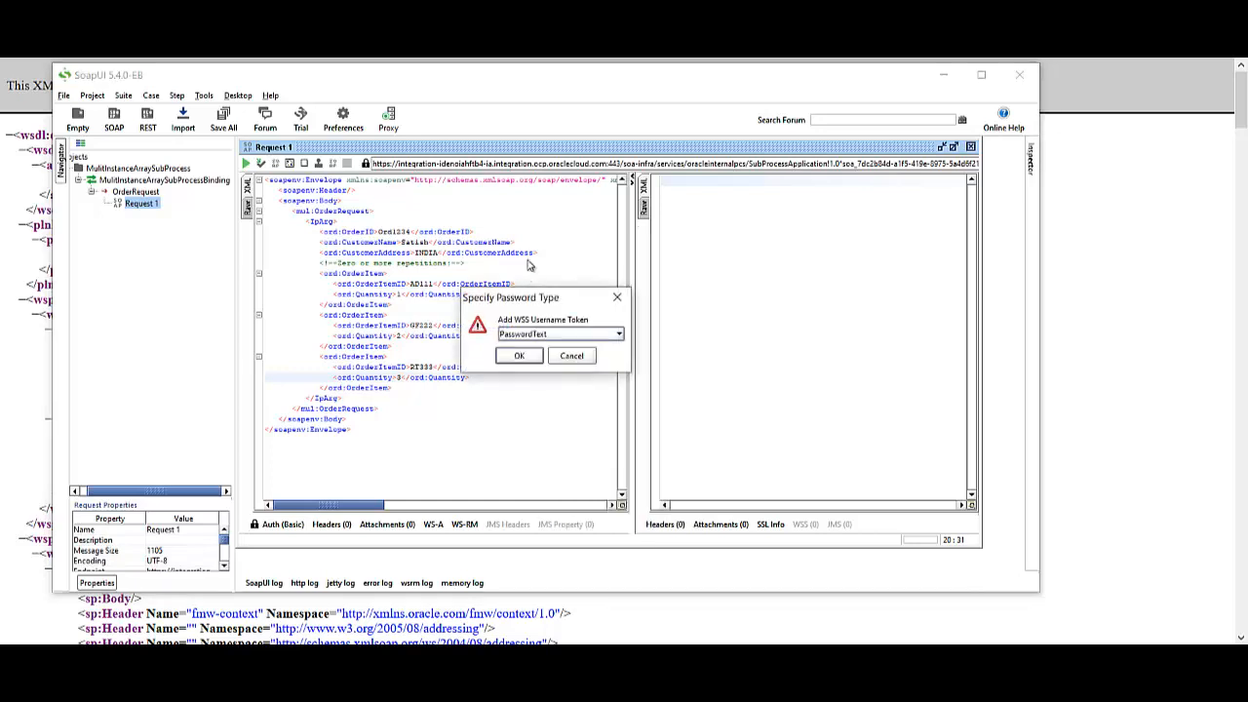
pyautogui.click(515, 354)
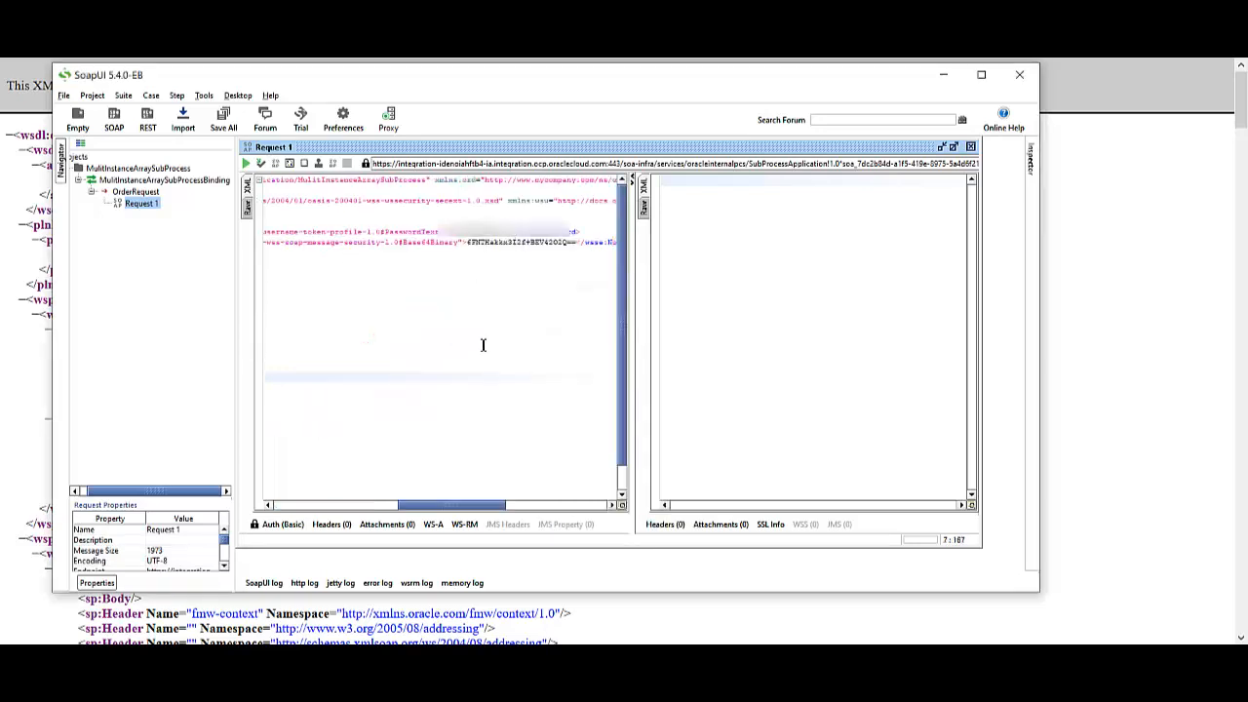
pyautogui.rightClick(442, 389)
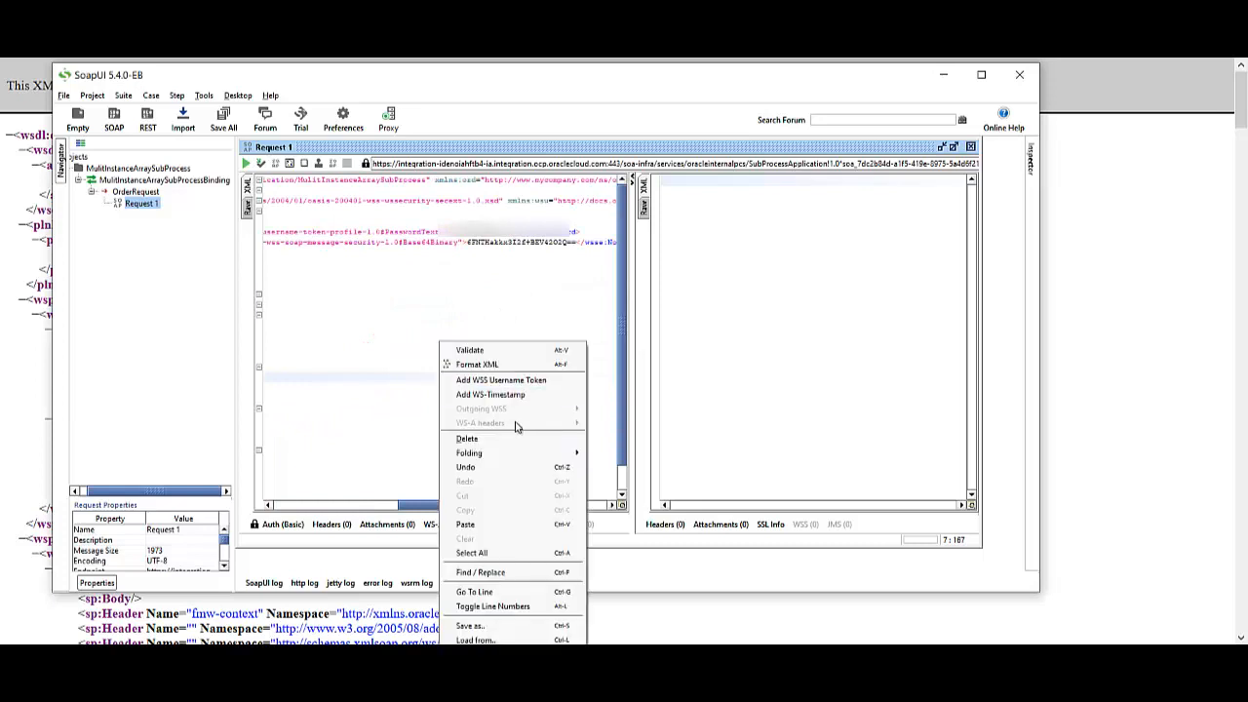
pyautogui.click(341, 504)
pyautogui.click(341, 504)
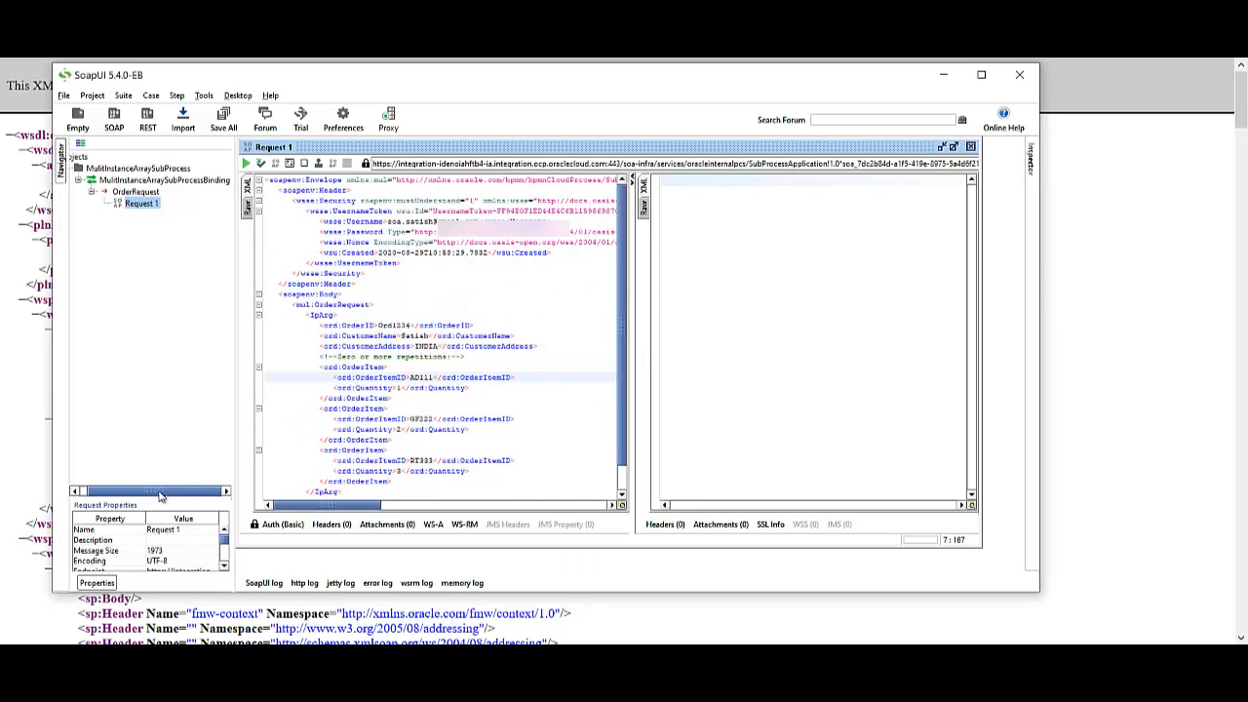
pyautogui.rightClick(443, 300)
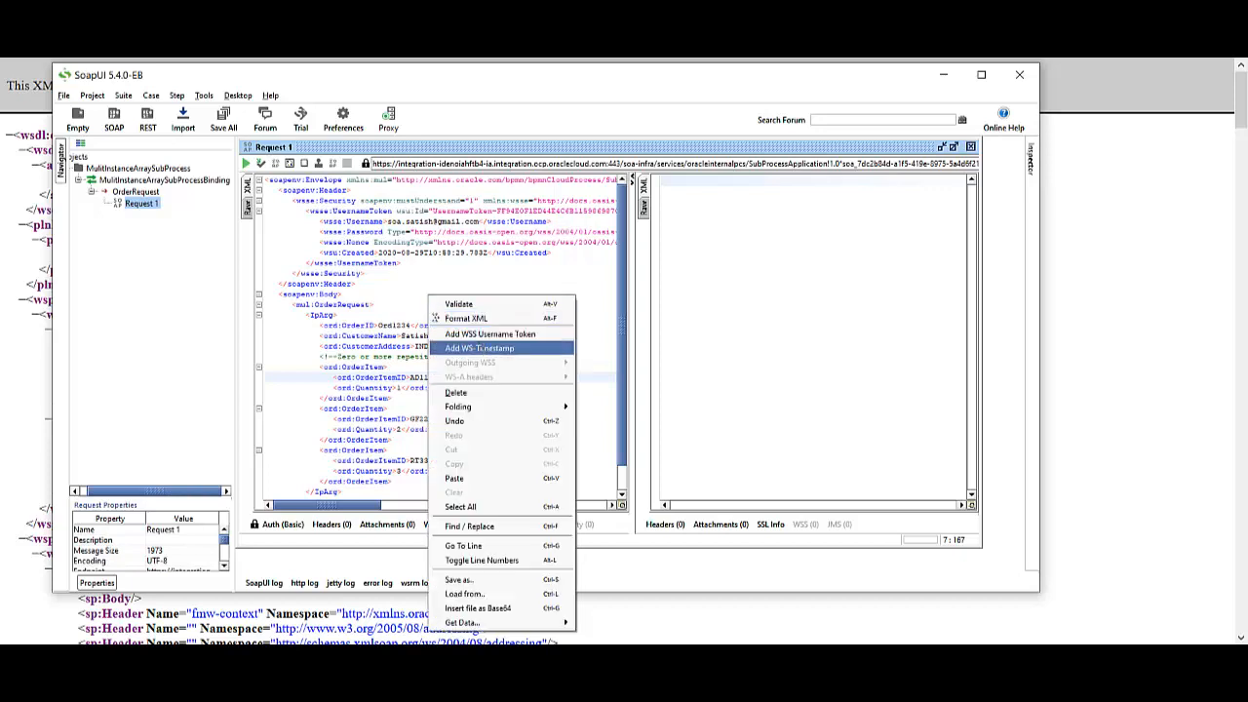
pyautogui.click(483, 346)
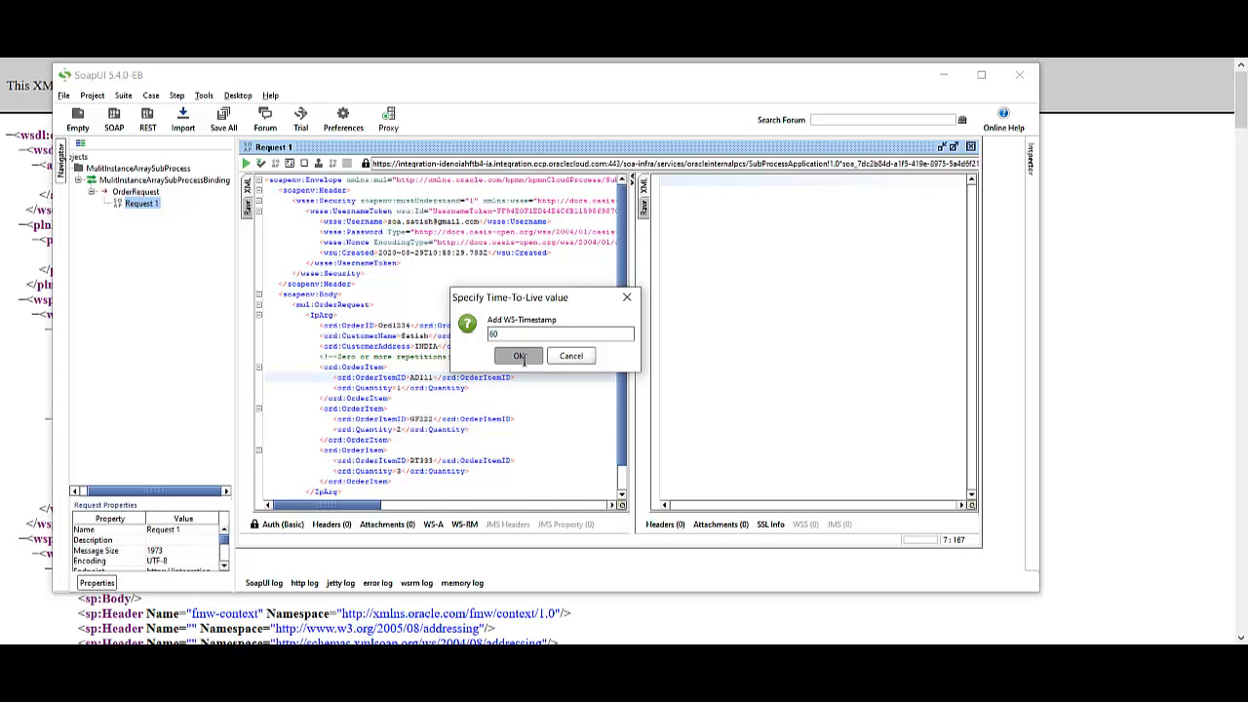
pyautogui.click(520, 355)
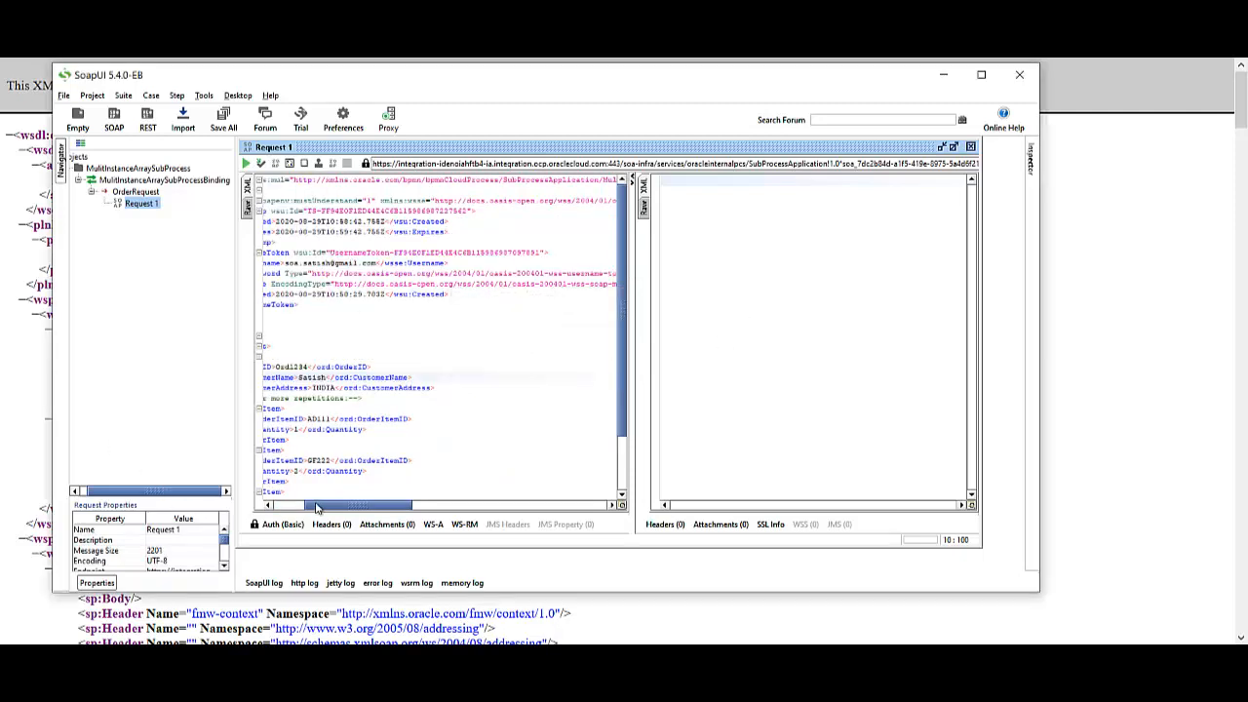
pyautogui.moveTo(319, 505); pyautogui.dragTo(280, 506)
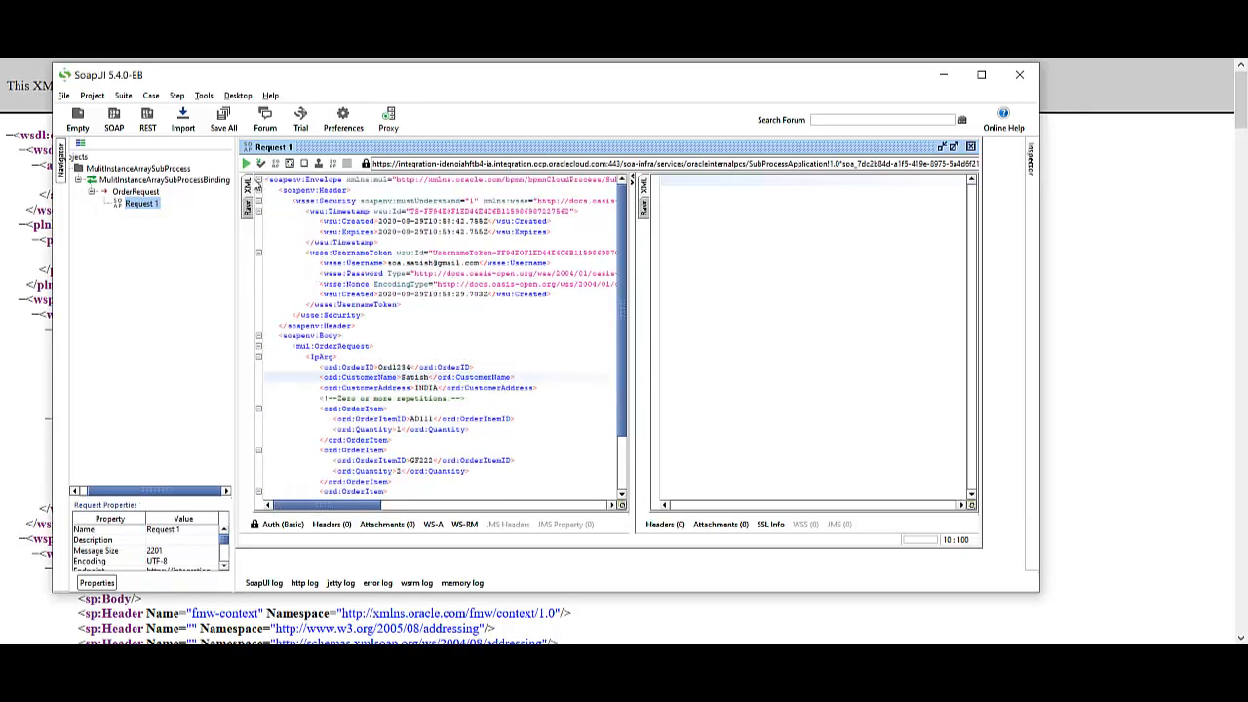
# Submit the request, check the raw HTTP 202 Accepted response, and return to the browser
pyautogui.click(247, 163)
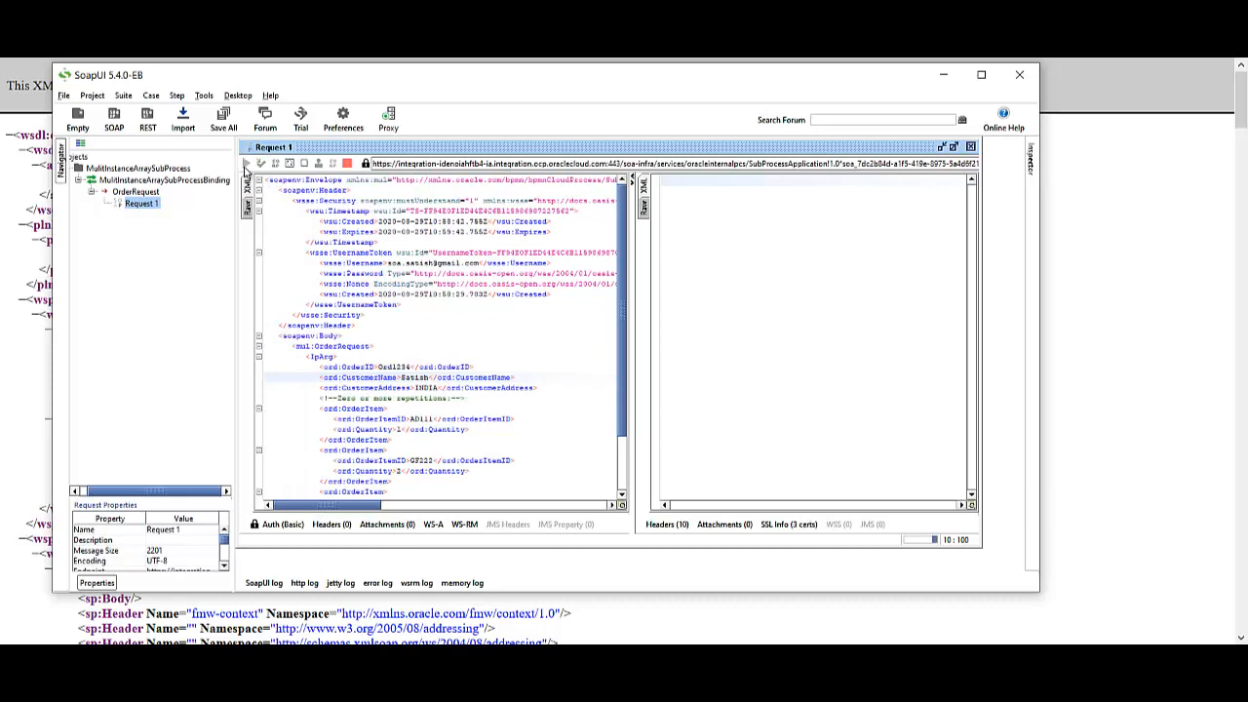
pyautogui.click(564, 210)
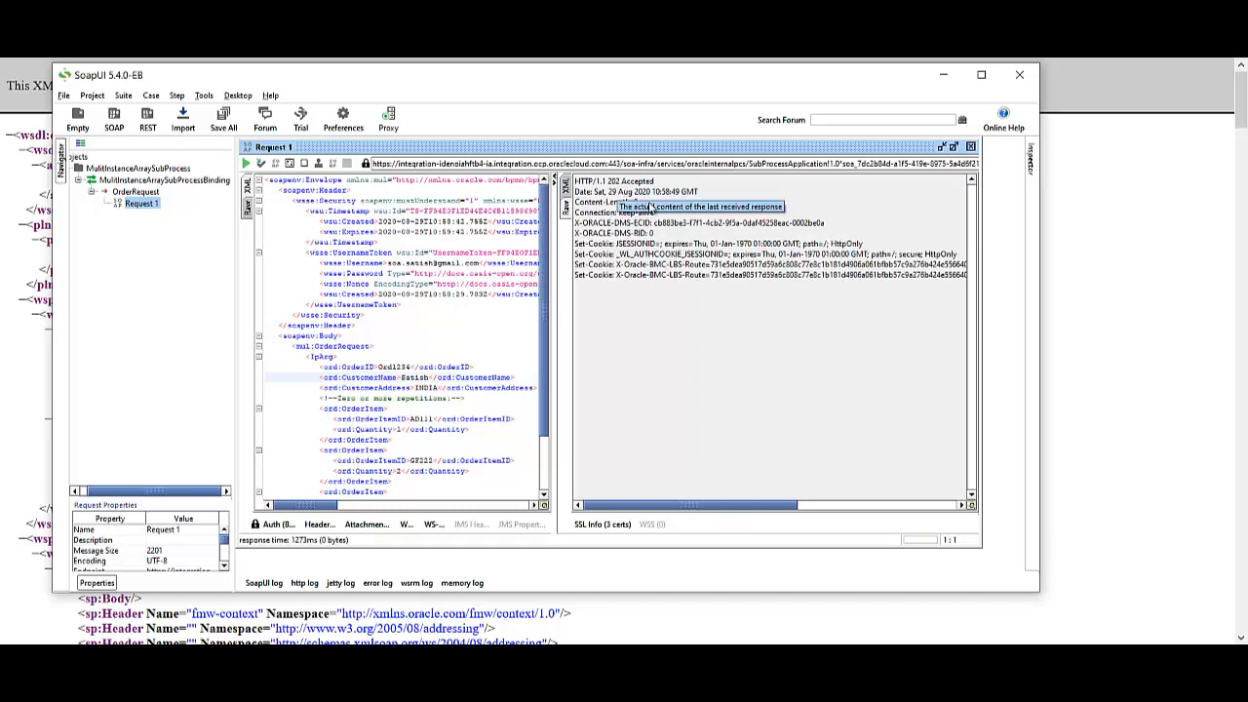
pyautogui.hotkey('alt', 'Tab')
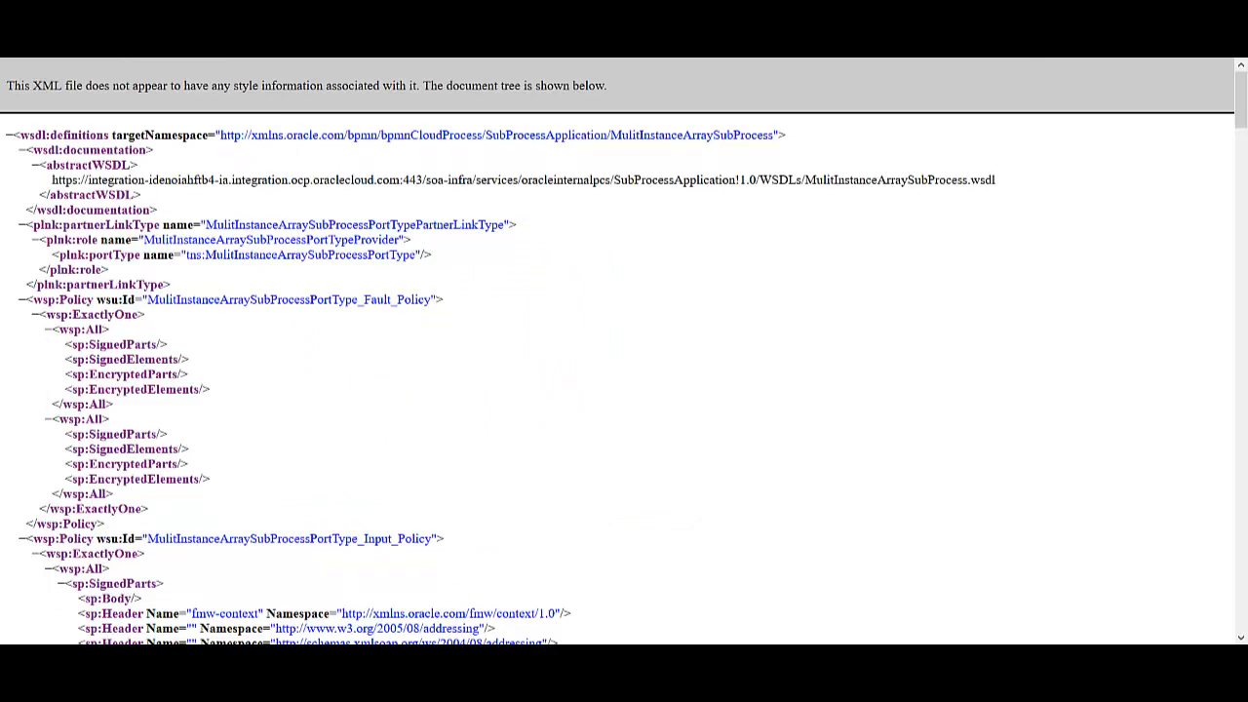
# Close the web services list and check the three OrderItemApprover tasks in My Tasks
pyautogui.click(379, 39)
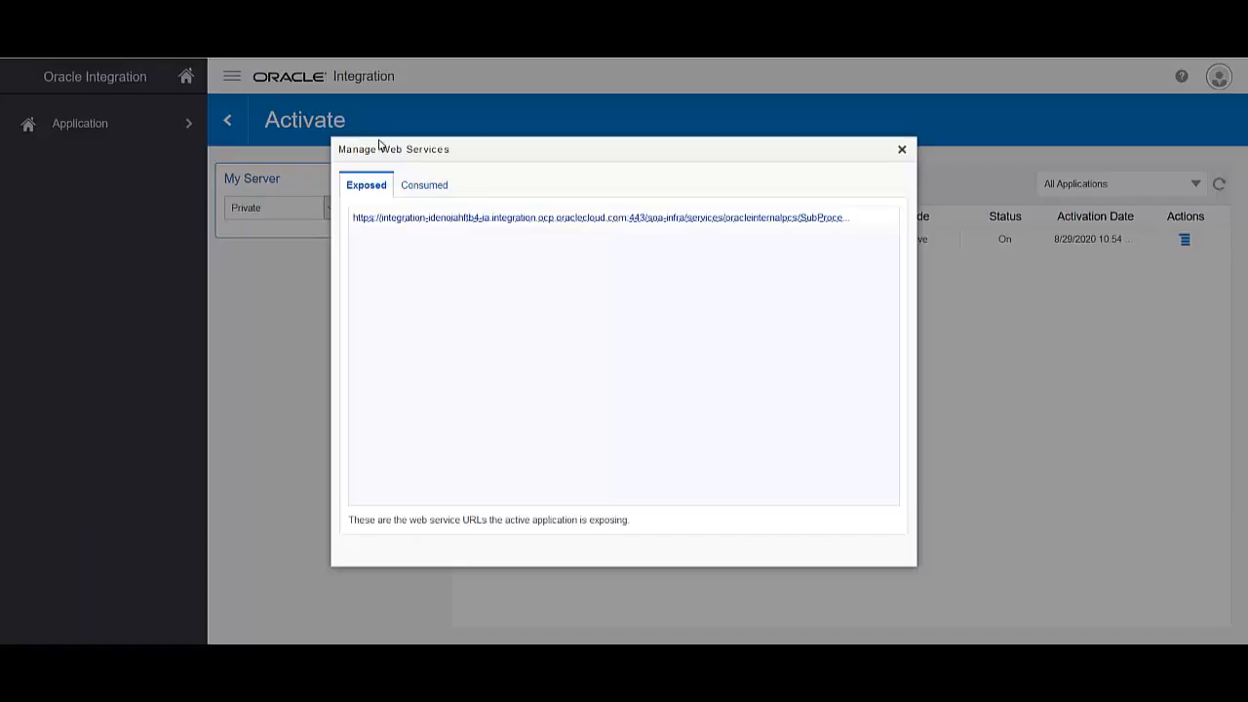
pyautogui.click(902, 150)
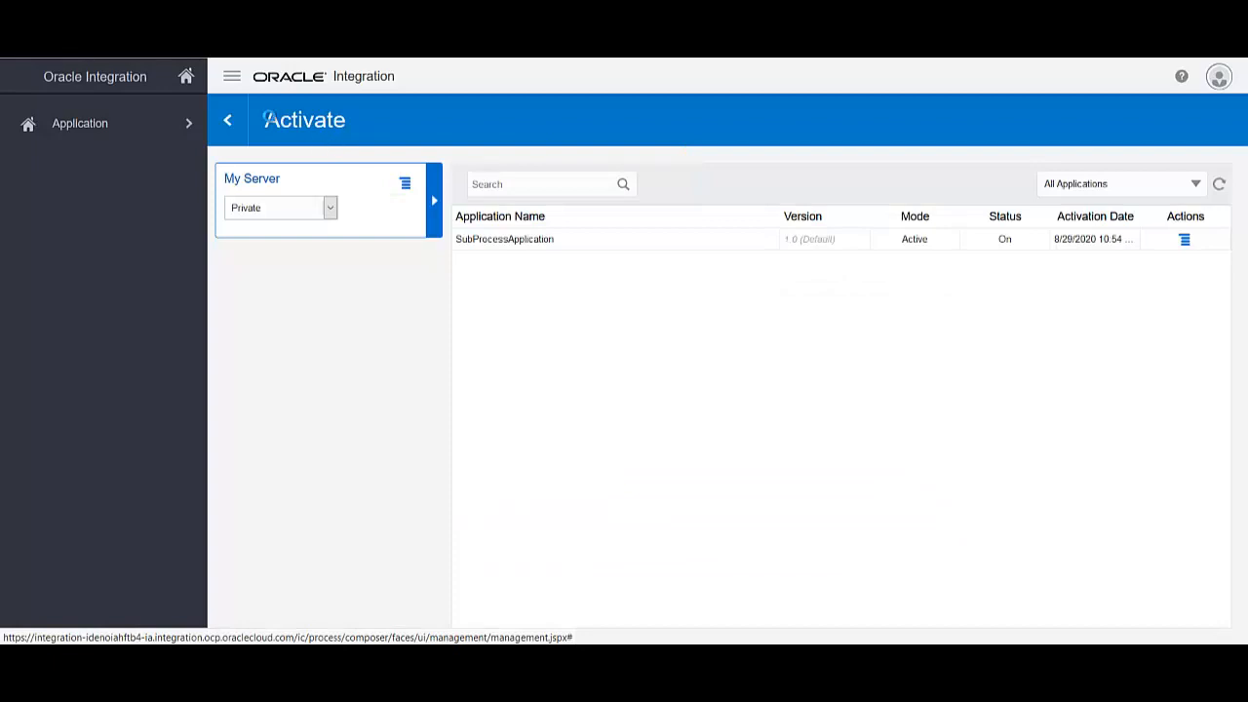
pyautogui.click(188, 86)
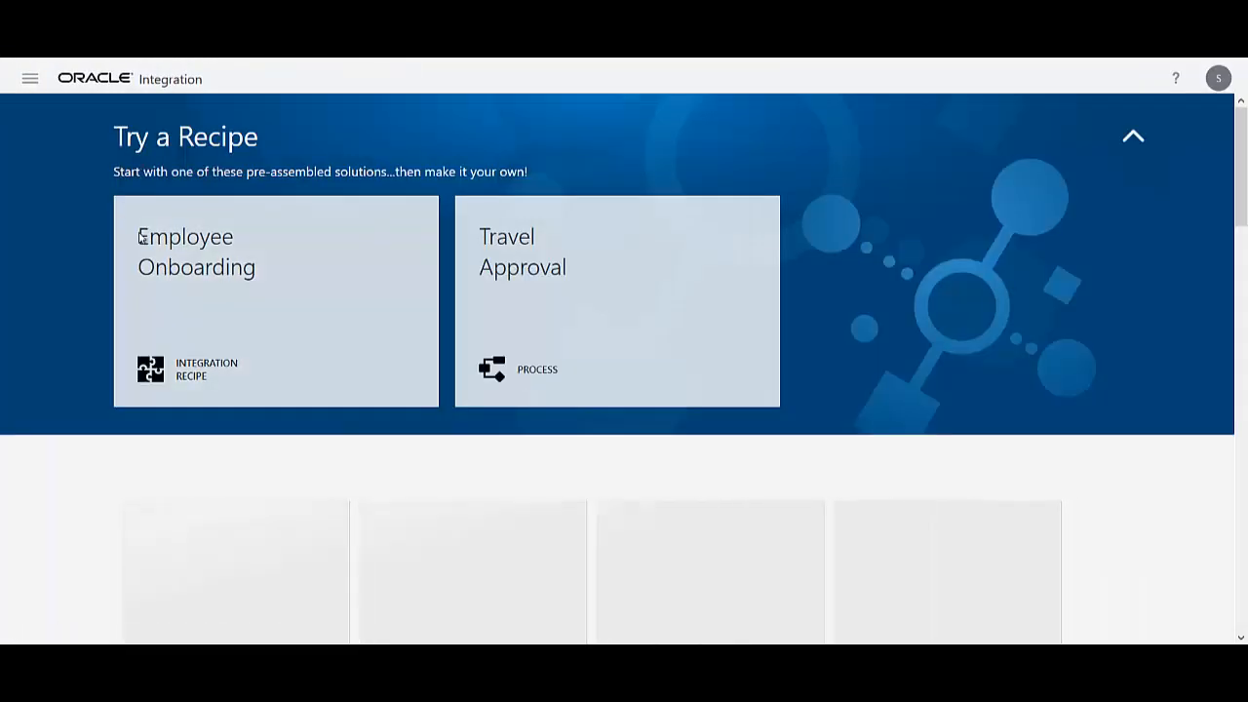
pyautogui.click(30, 79)
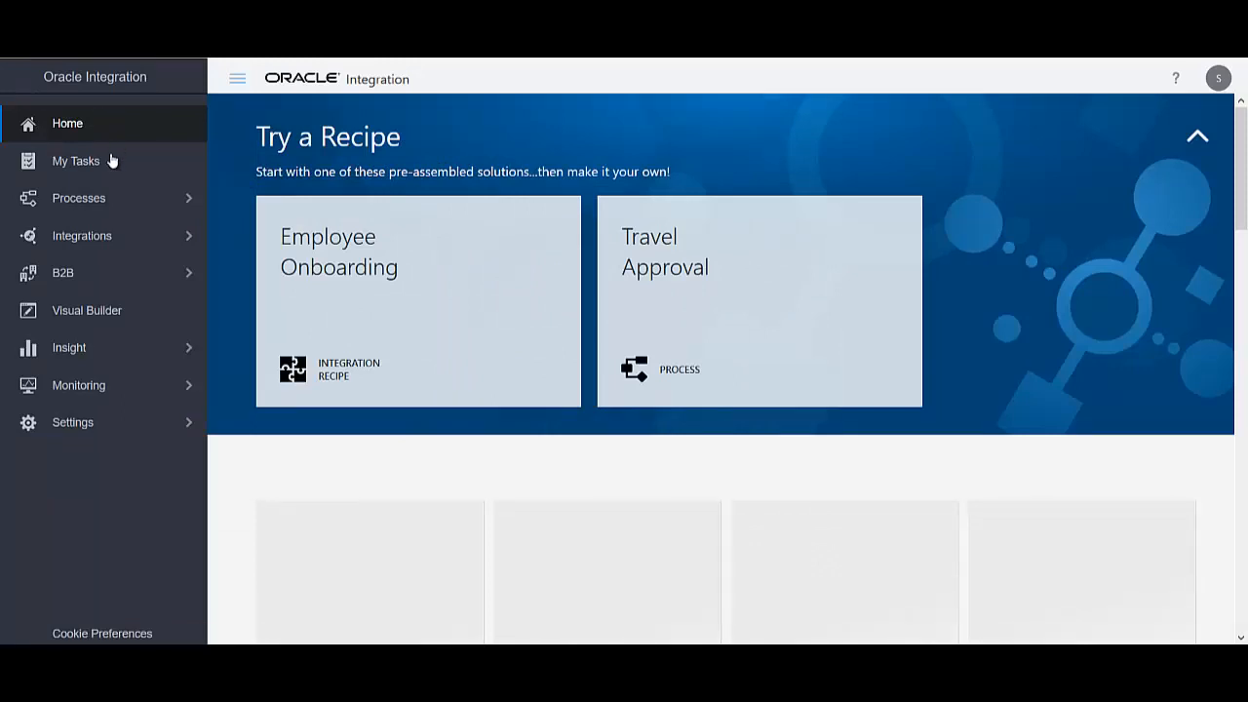
pyautogui.click(95, 166)
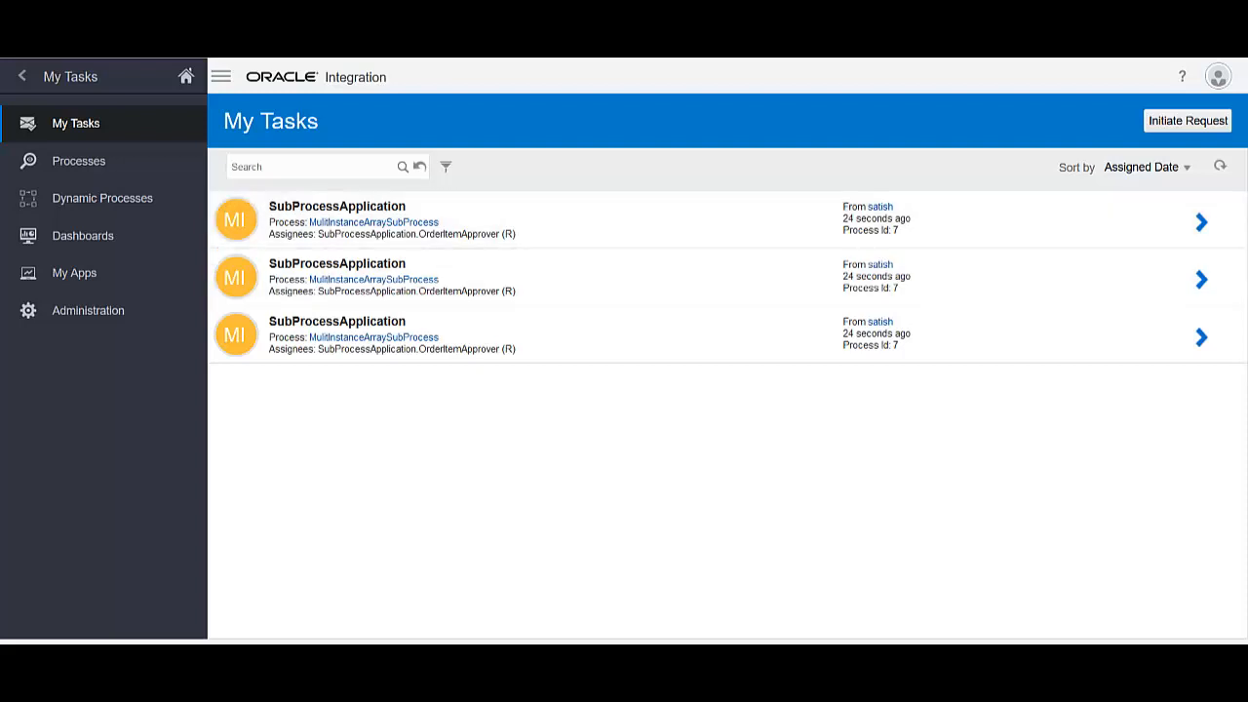
# Compare with the SoapUI request, then view running Instance #7 of MulitInstanceArraySubProcess in Processes
pyautogui.hotkey('alt', 'Tab')
pyautogui.scroll(-2, 402, 347)
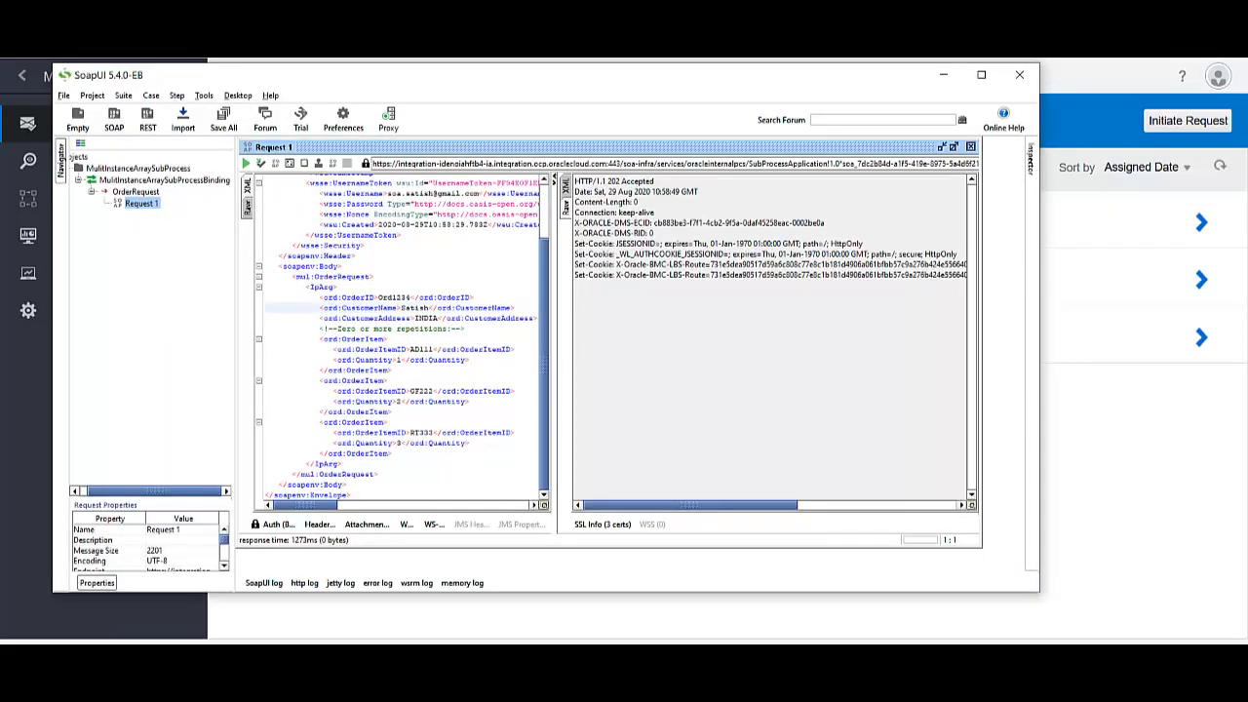
pyautogui.hotkey('alt', 'Tab')
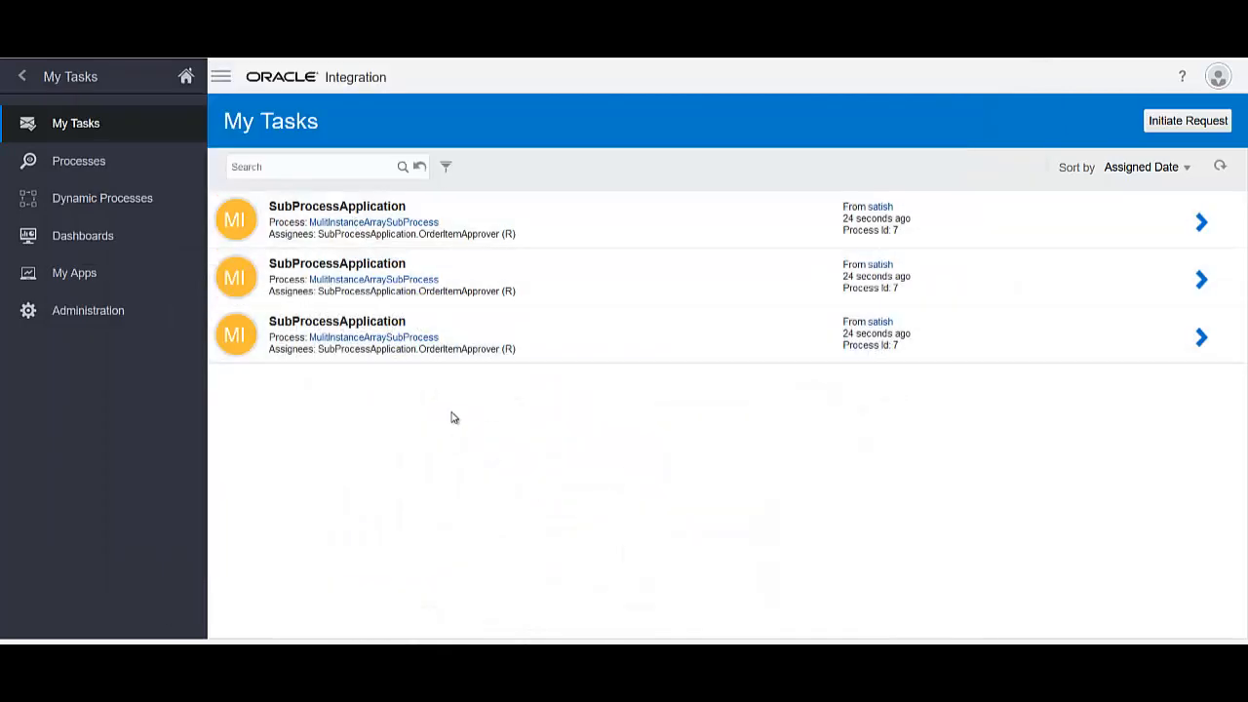
pyautogui.click(151, 175)
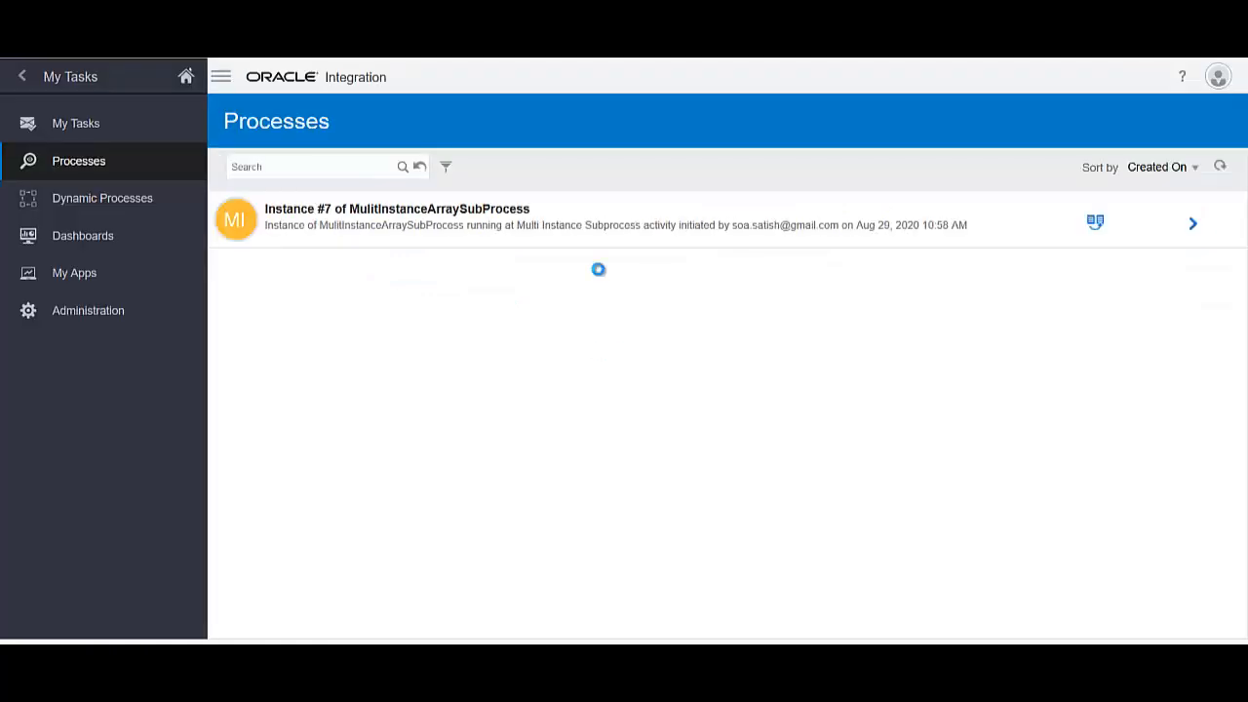
# Inspect Instance #7's history showing three open Order Item Approver activities, then return to My Tasks
pyautogui.click(1192, 227)
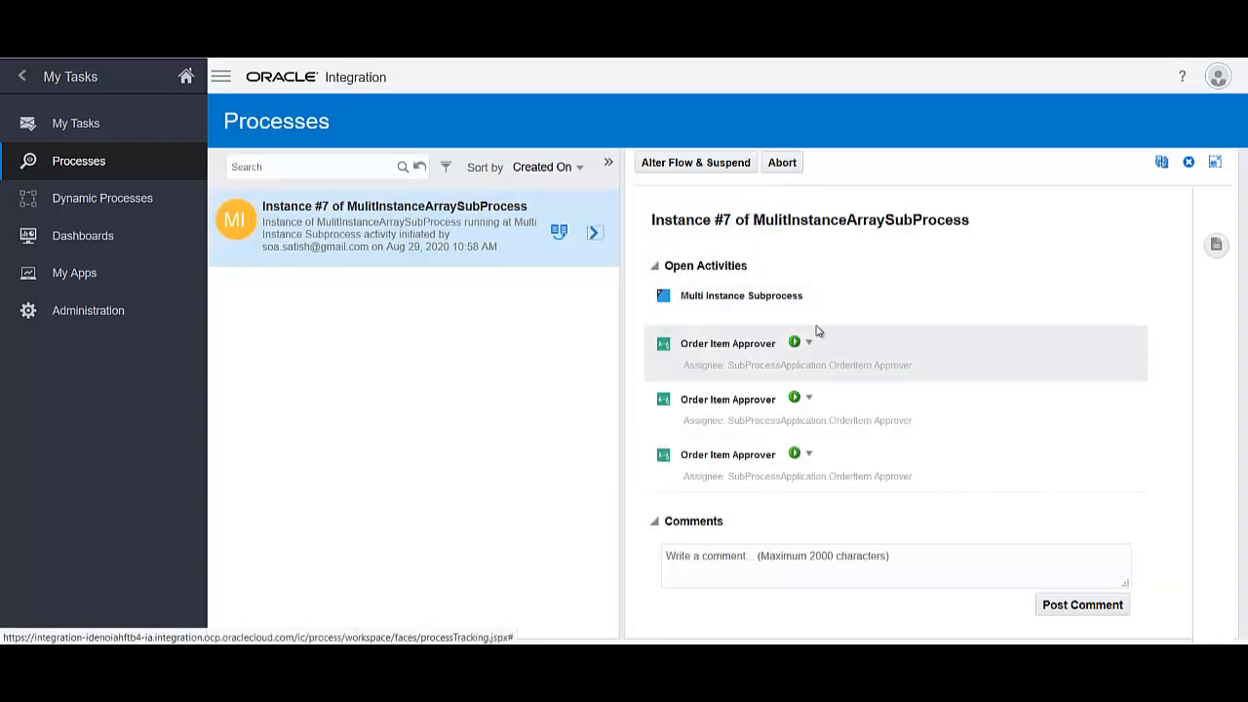
pyautogui.scroll(-5, 836, 456)
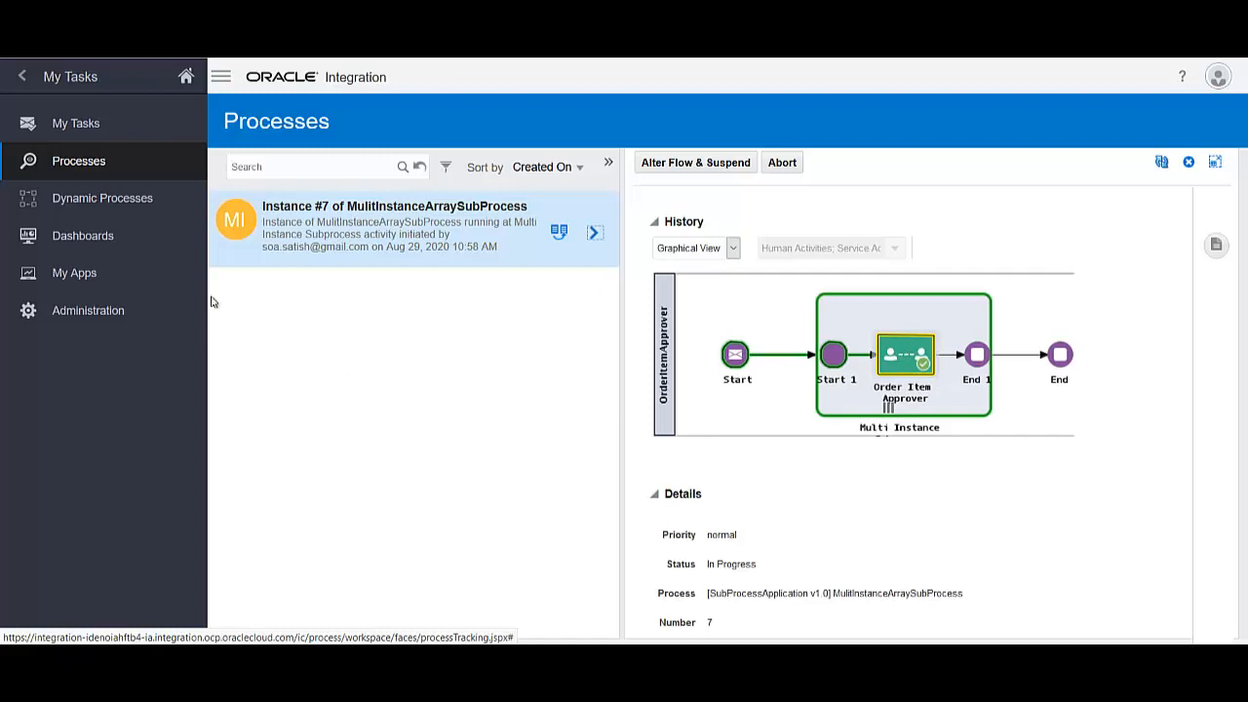
pyautogui.click(76, 129)
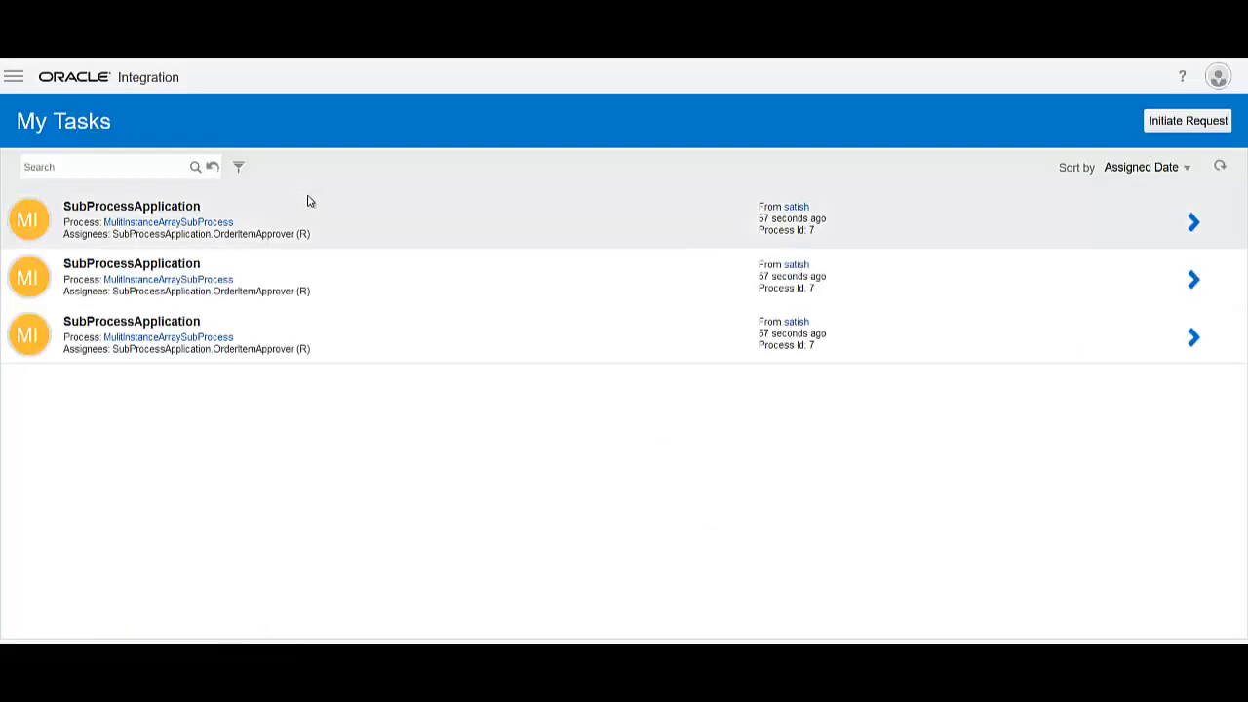
# Approve the AD111 order-item task after checking the SoapUI request
pyautogui.click(1197, 223)
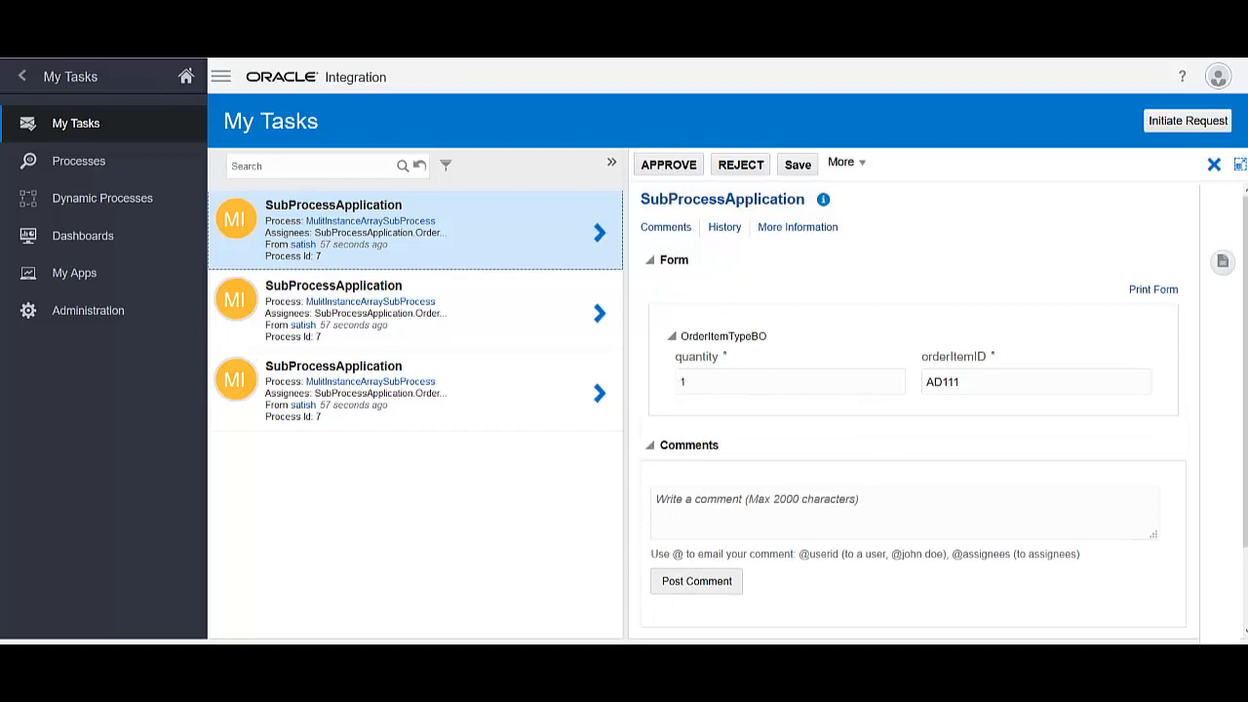
pyautogui.hotkey('alt', 'Tab')
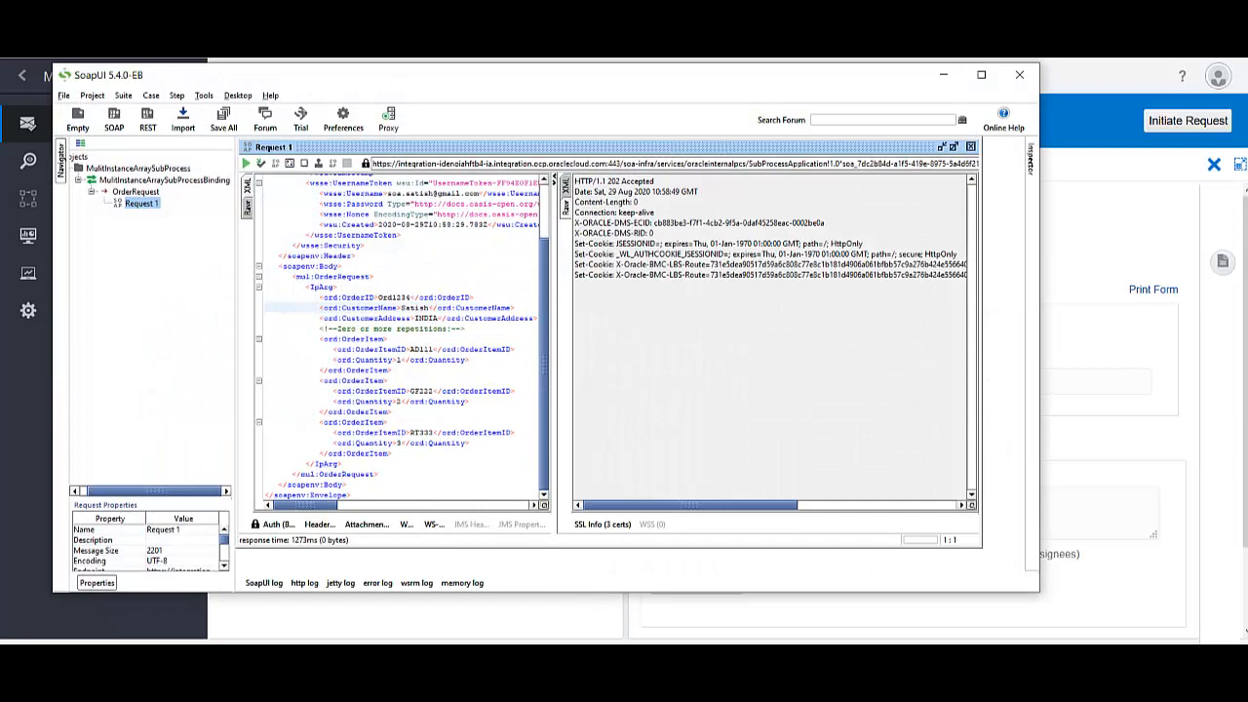
pyautogui.hotkey('alt', 'Tab')
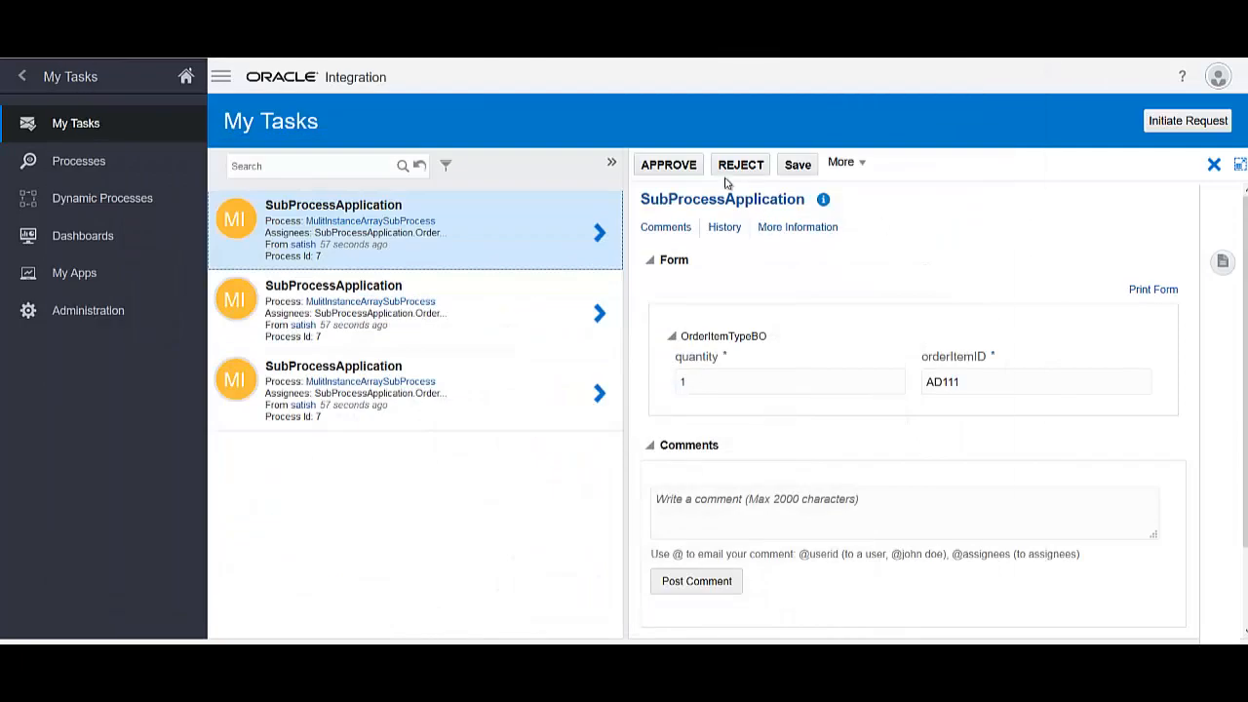
pyautogui.click(670, 166)
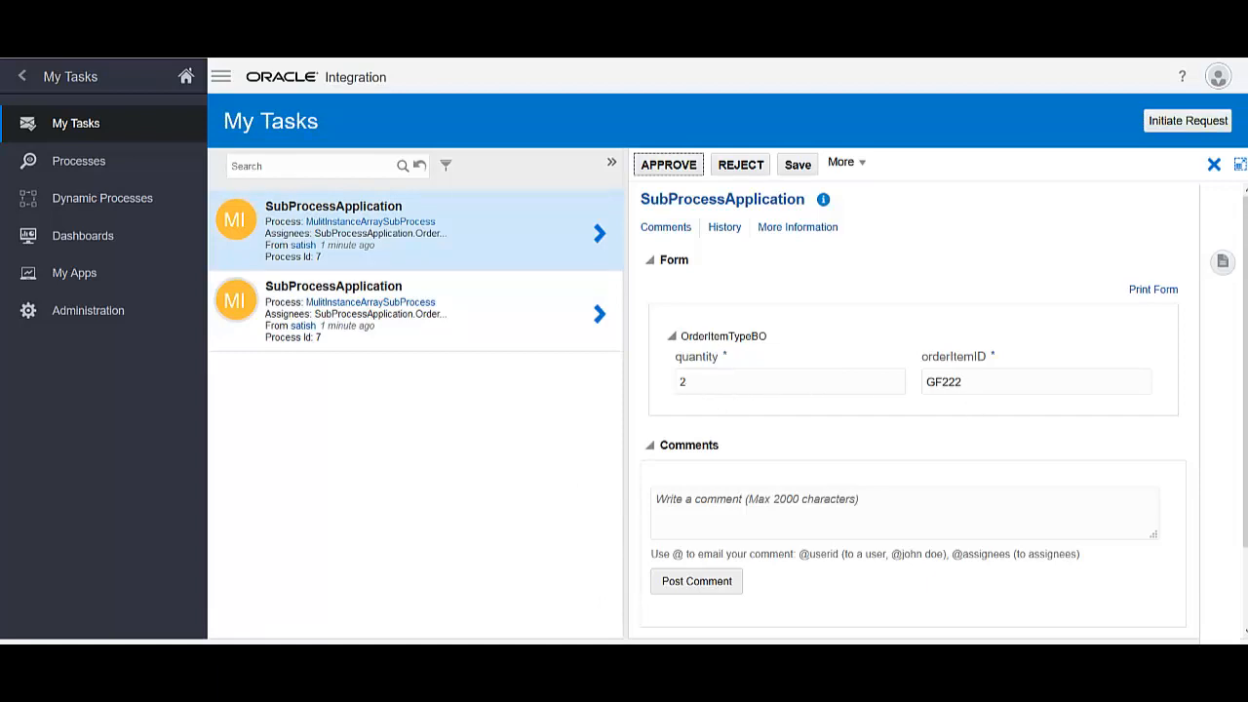
# Submit the REJECT decision on the GF222 order-item task, leaving only RT333
pyautogui.click(575, 657)
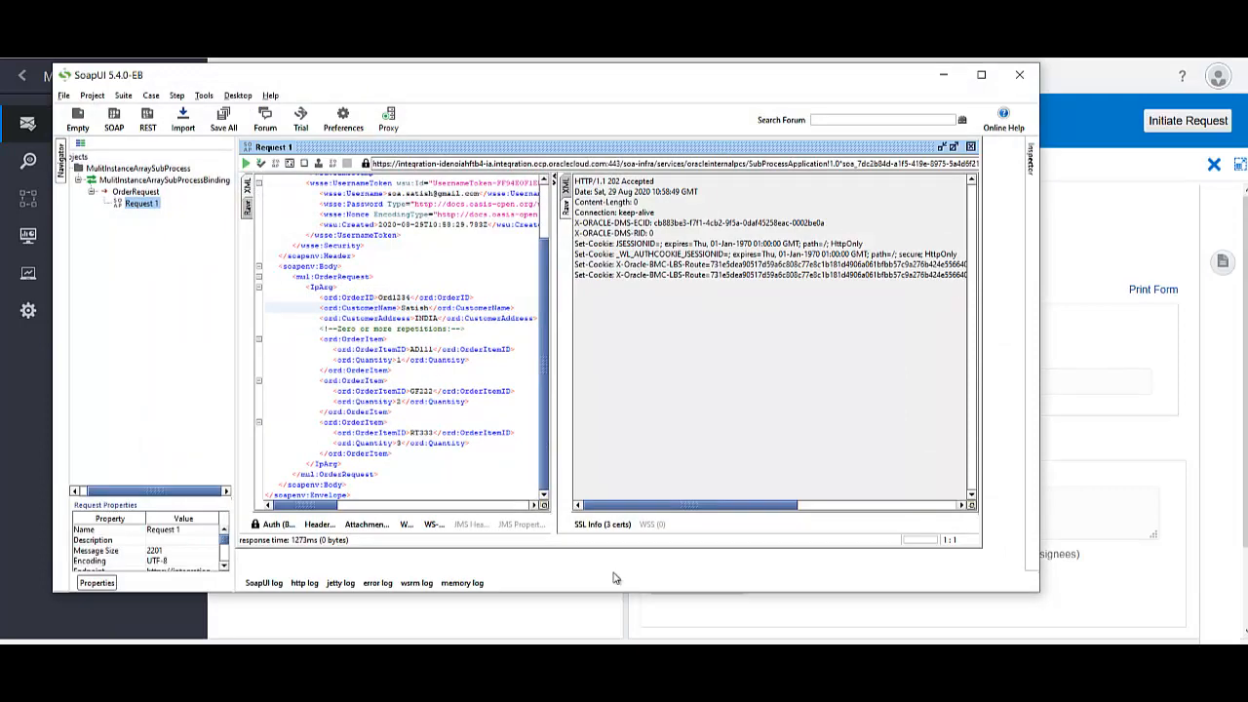
pyautogui.click(576, 658)
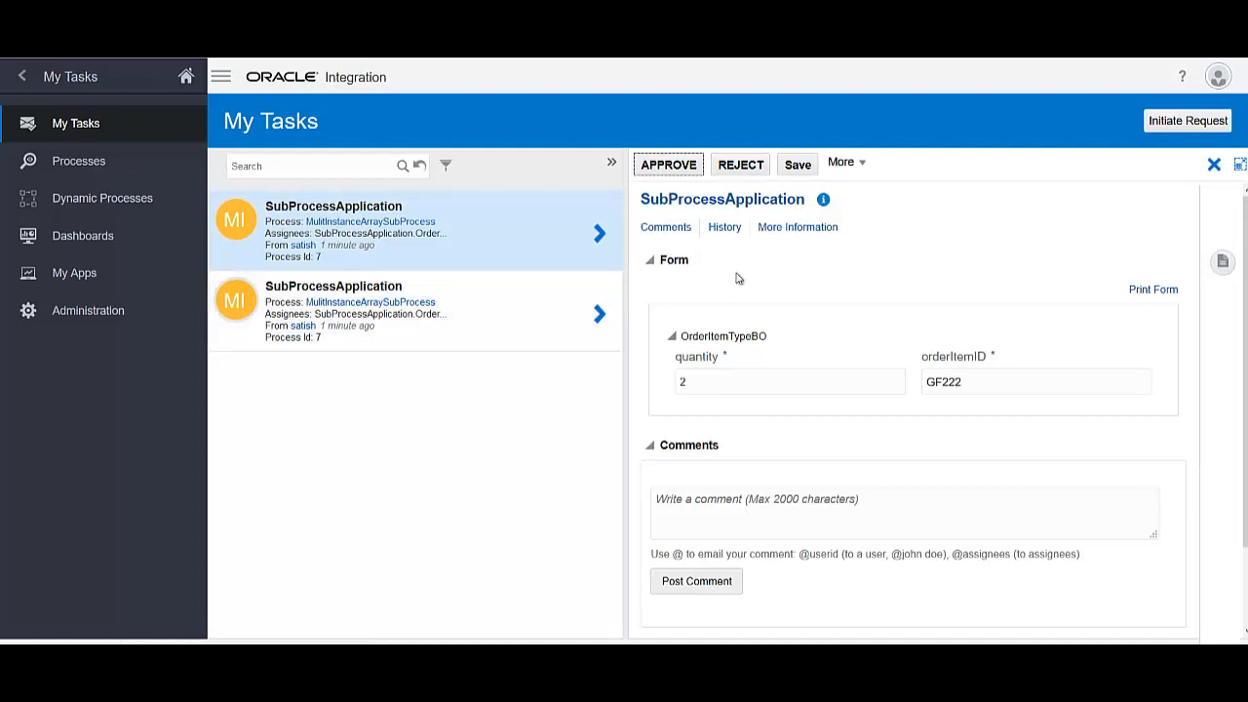
pyautogui.click(741, 167)
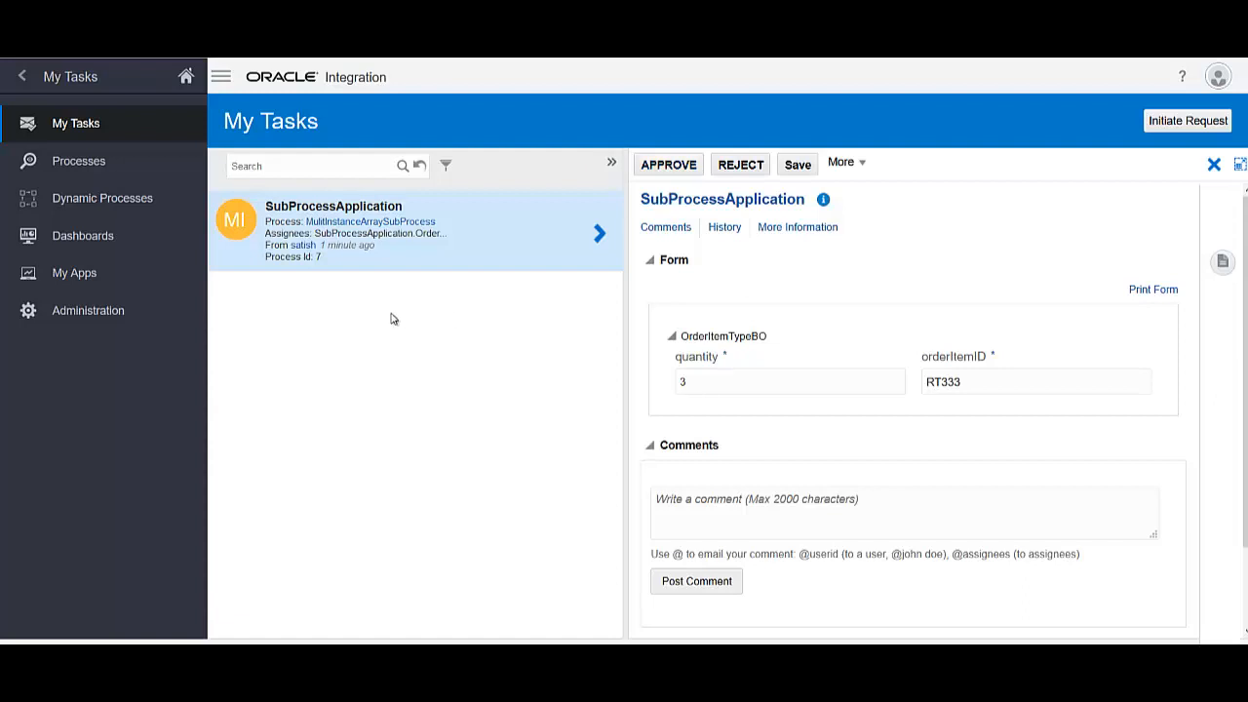
# Confirm My Tasks is empty, filter Processes to include Completed, and view Instance #7's history
pyautogui.click(420, 167)
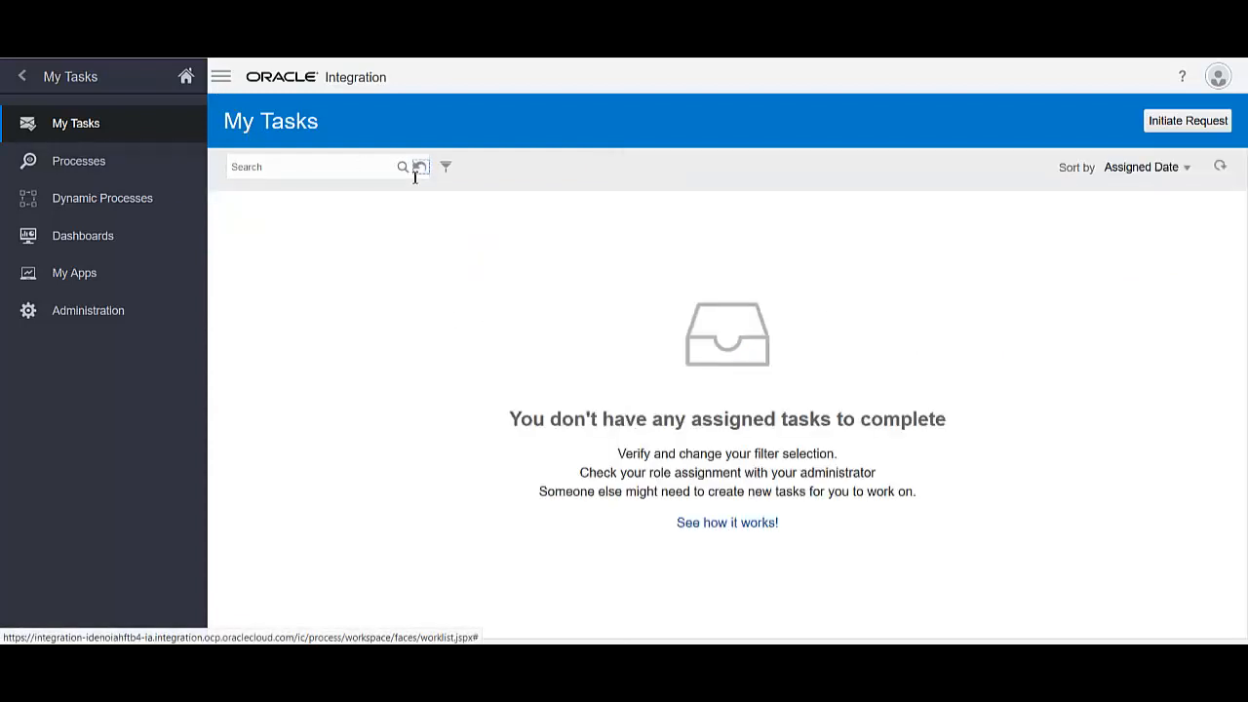
pyautogui.click(133, 168)
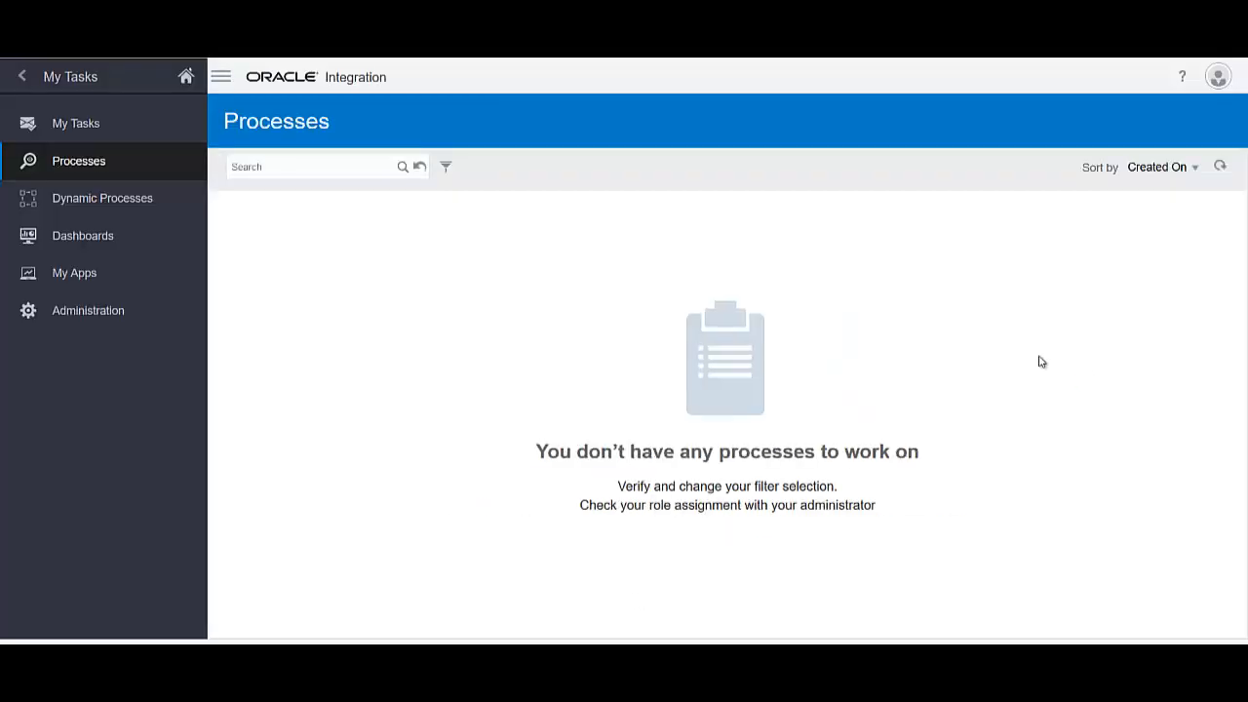
pyautogui.click(445, 167)
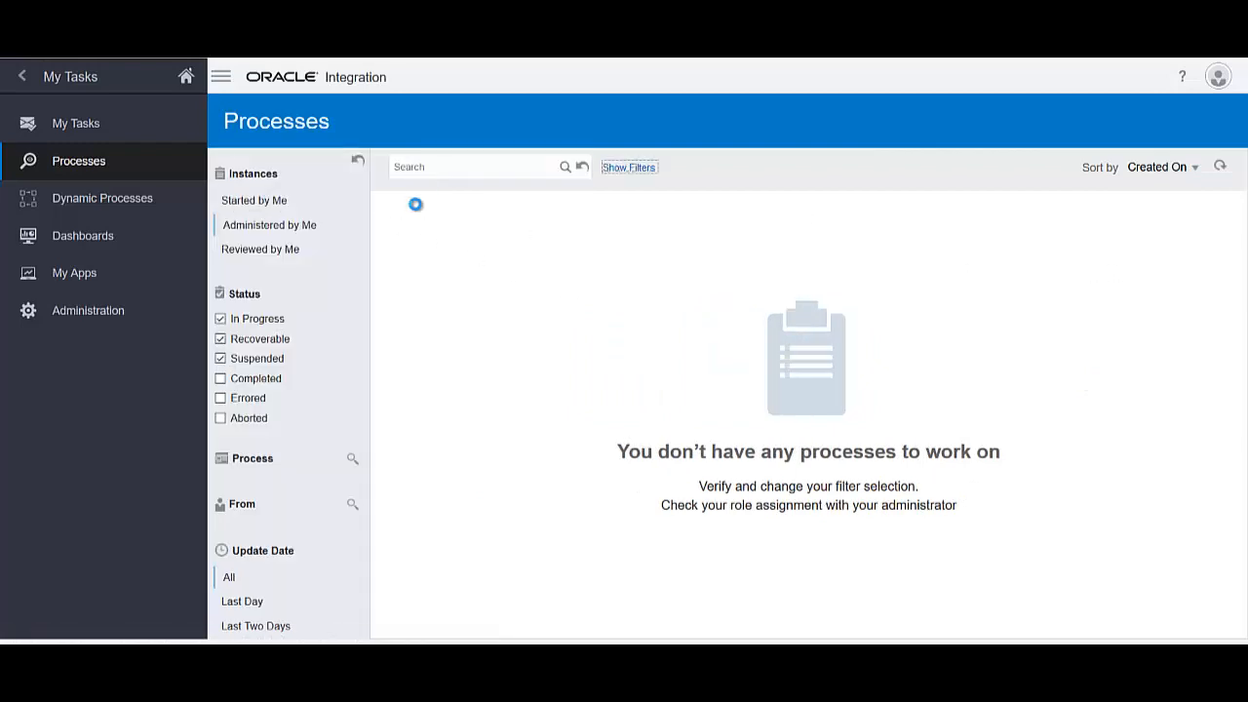
pyautogui.click(220, 379)
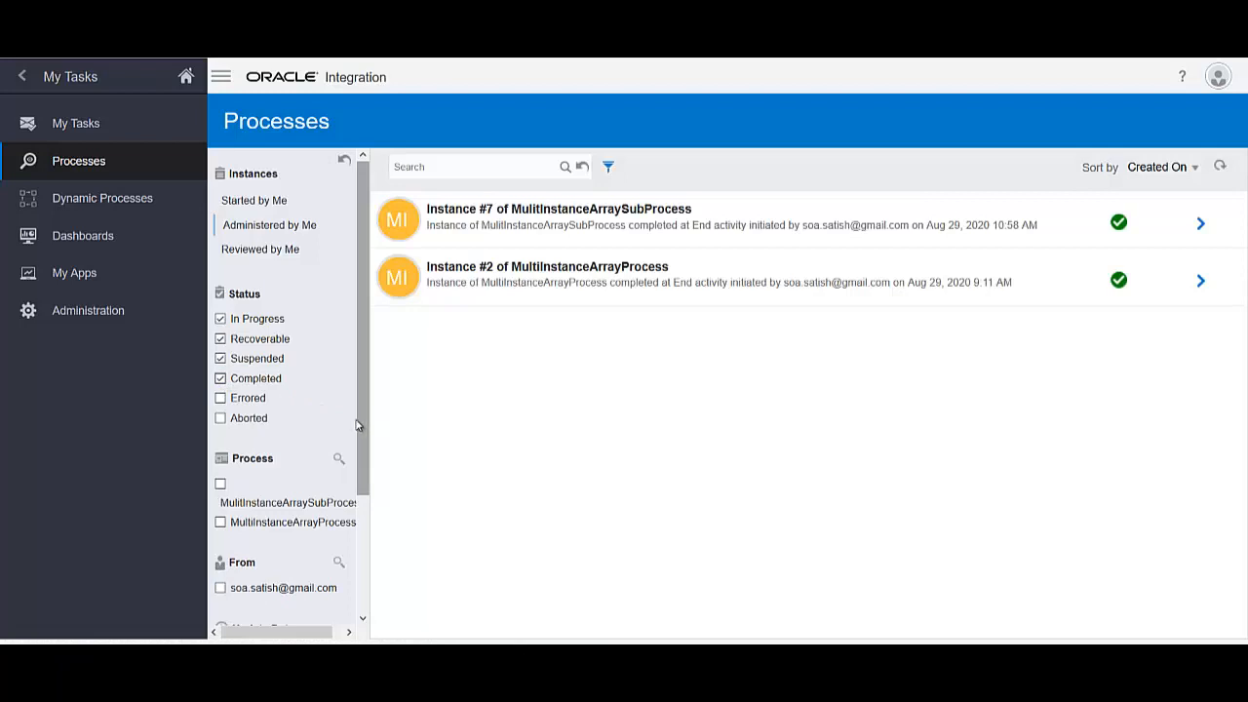
pyautogui.click(1200, 225)
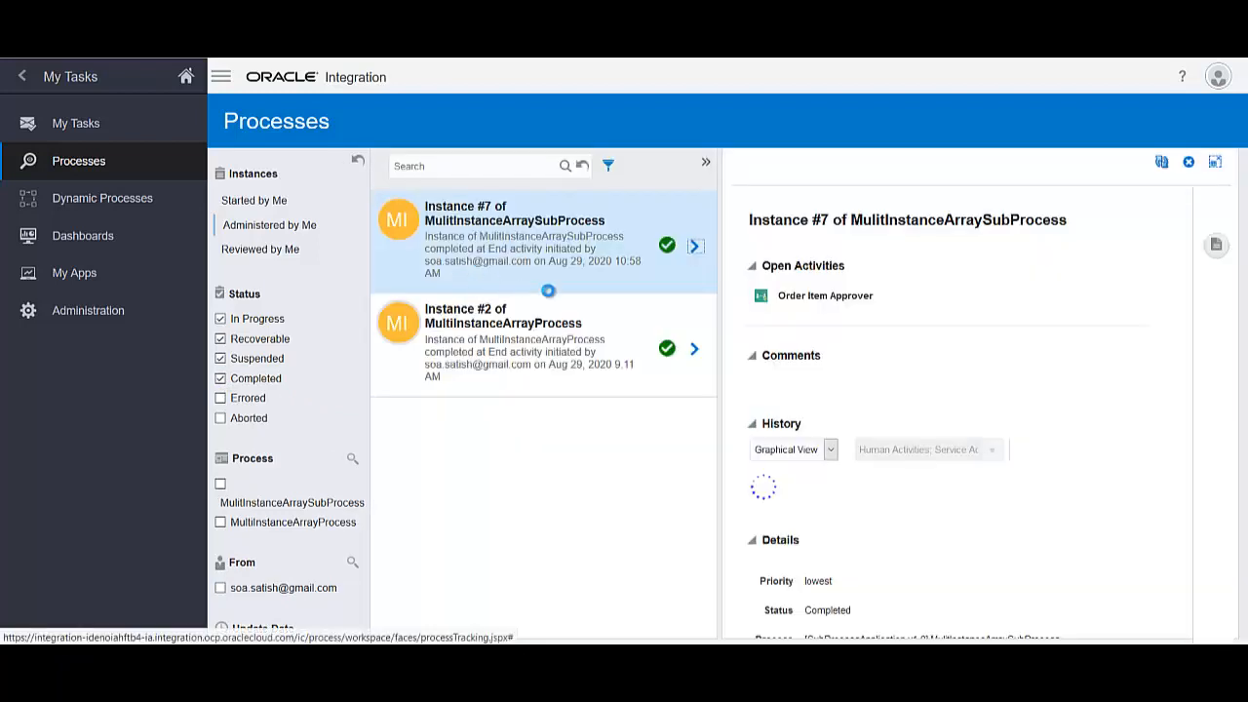
pyautogui.scroll(-1, 956, 413)
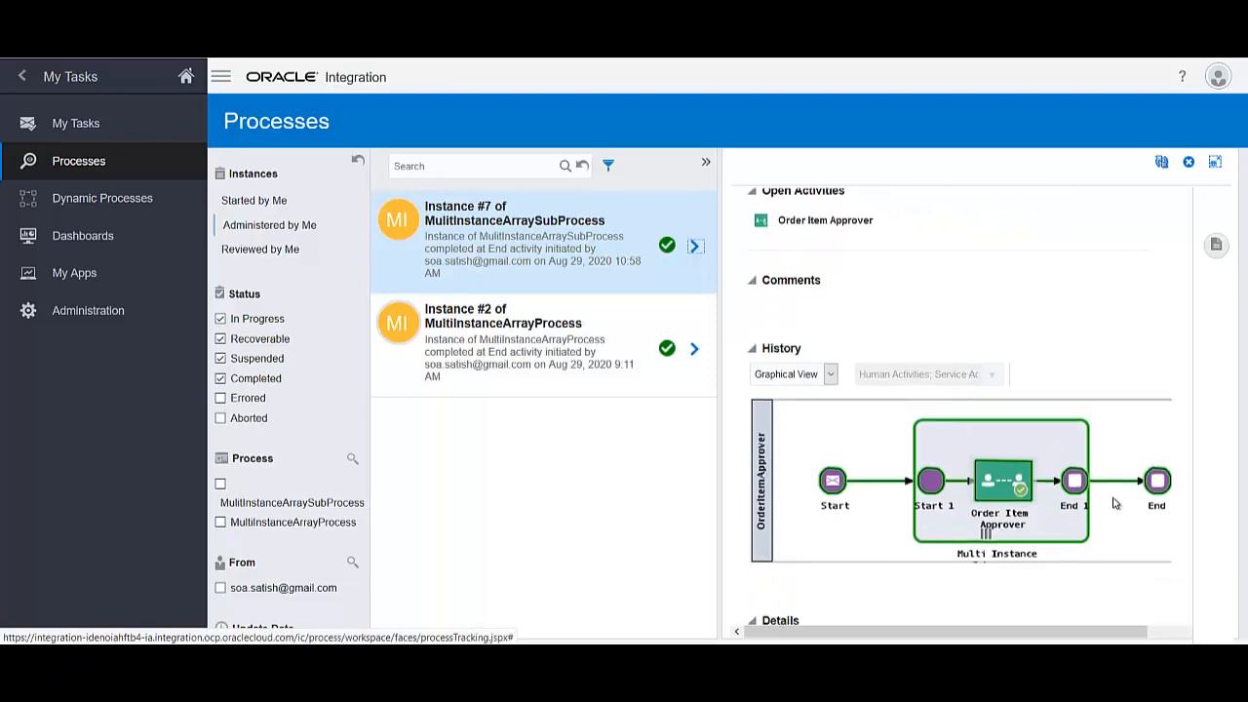